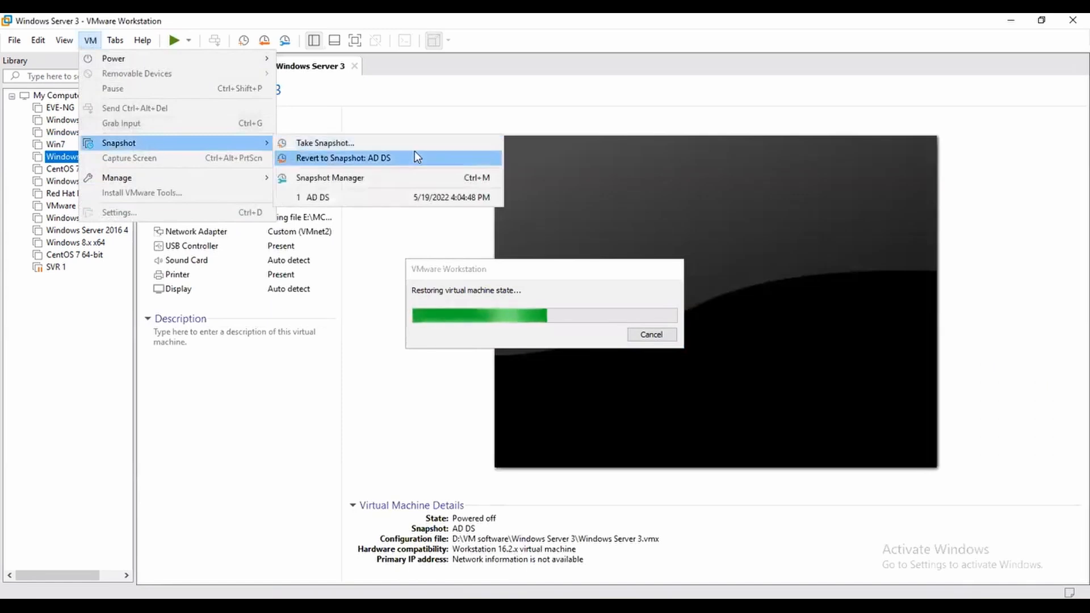
Step: Inspect the snapshot lists of the Windows Server 2, Server 1, 2016, 2012 and 2016 4 machines
click(64, 132)
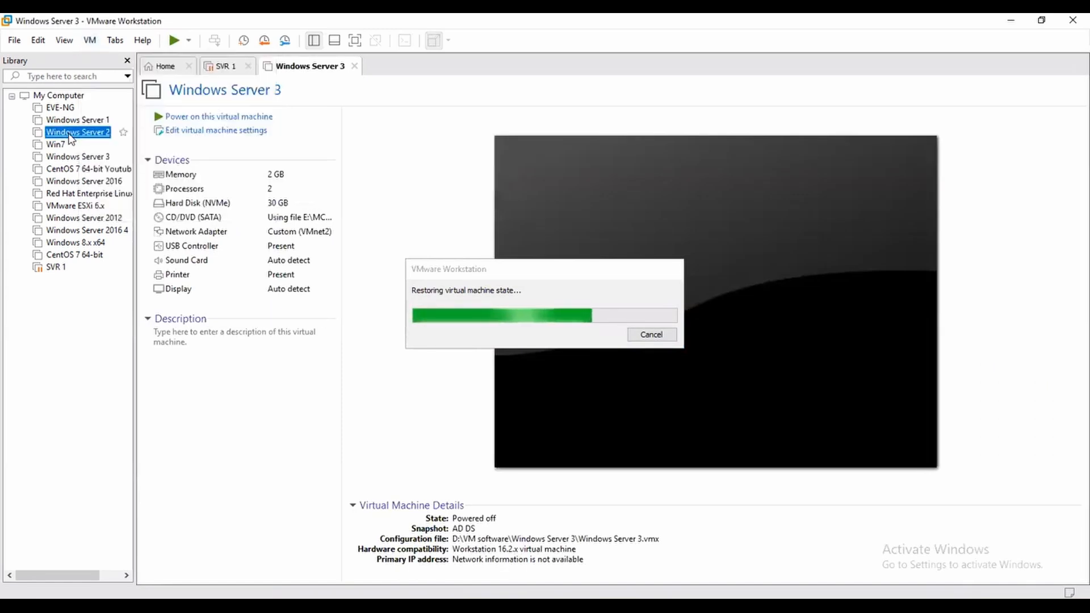
click(91, 40)
mouse_move(112, 143)
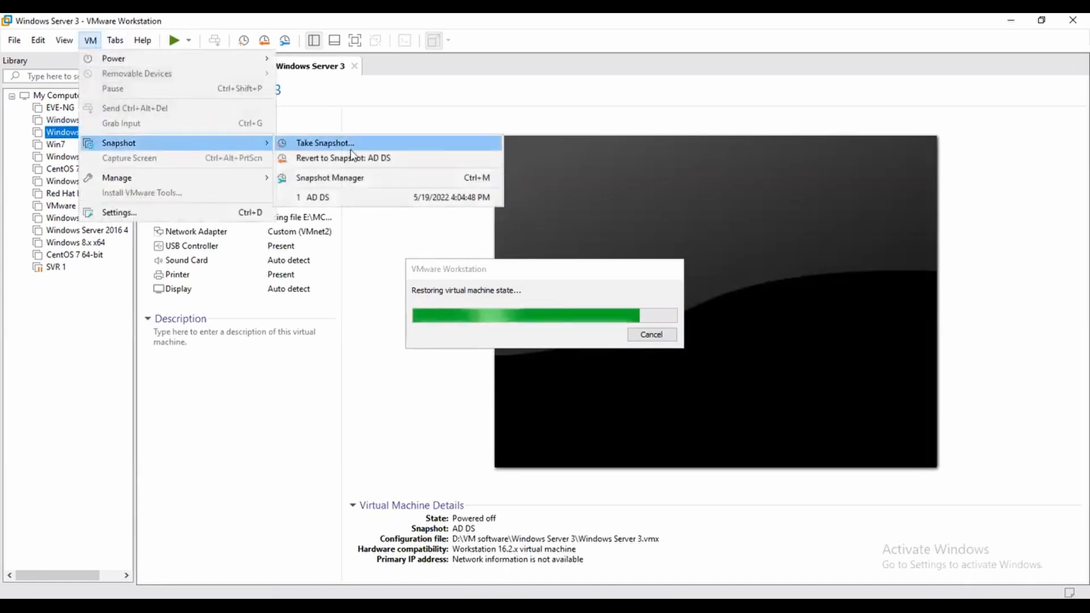
click(70, 122)
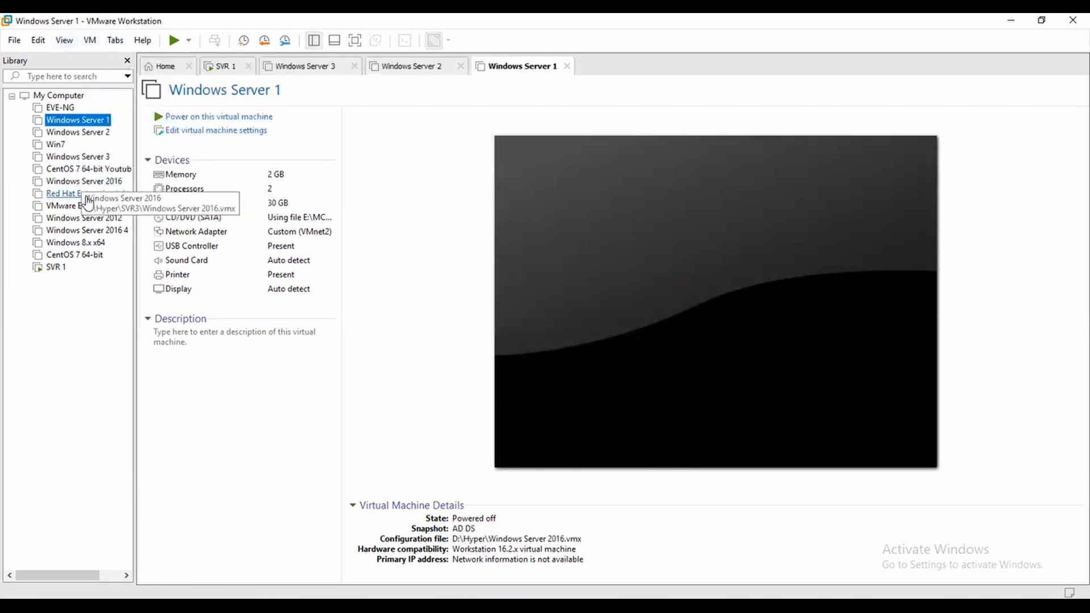
click(84, 181)
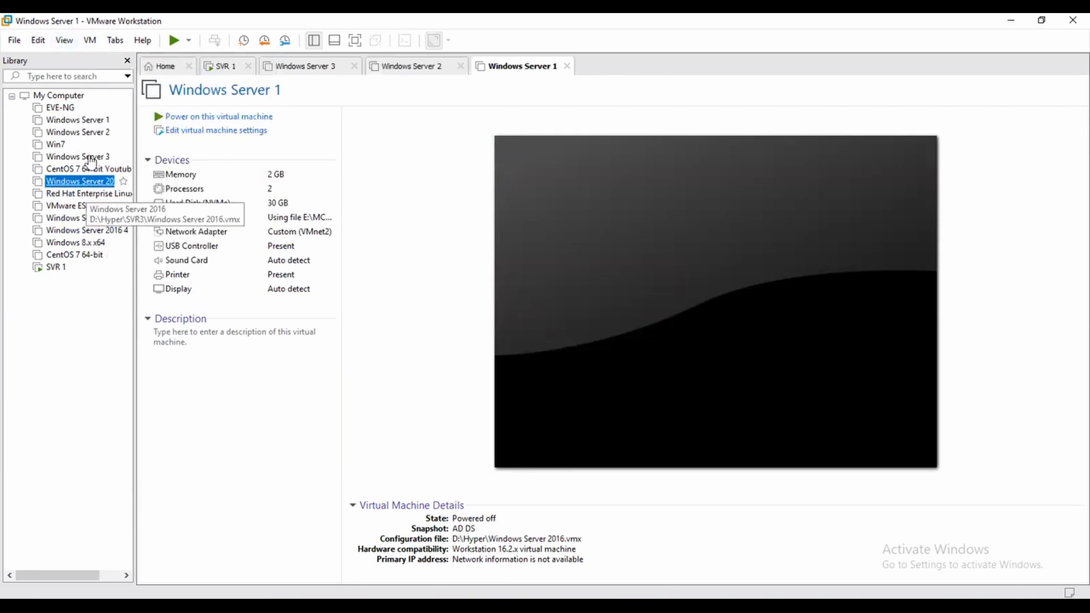
click(91, 40)
mouse_move(170, 143)
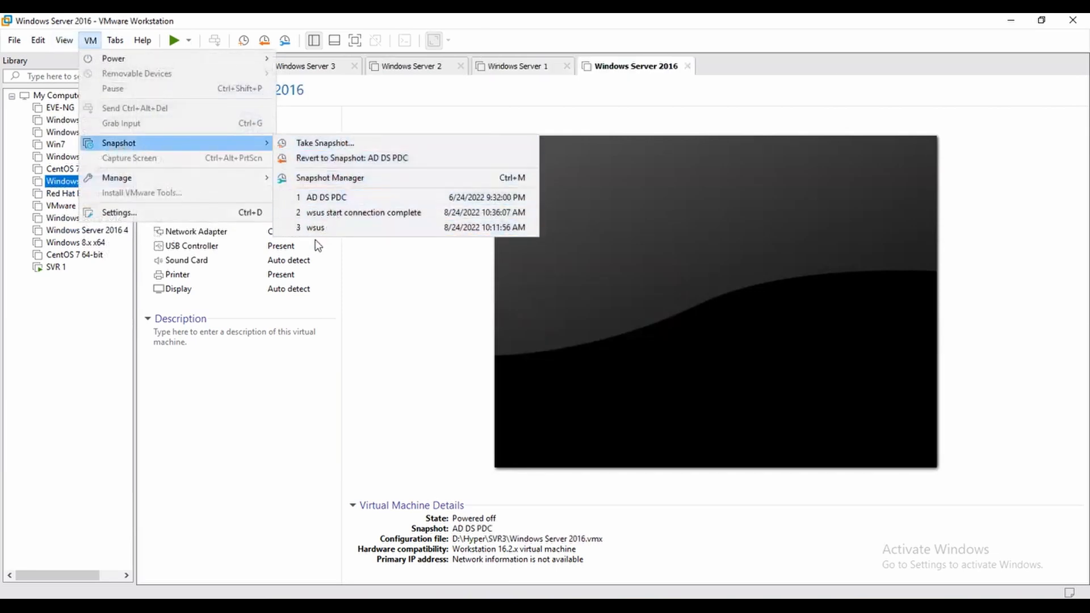
click(60, 218)
click(79, 232)
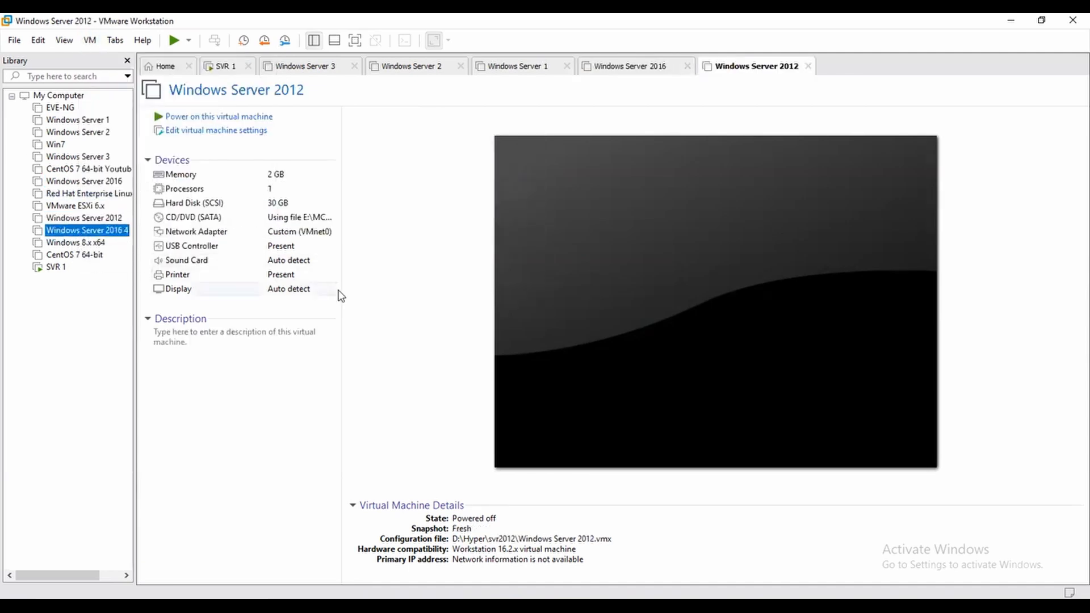
click(90, 39)
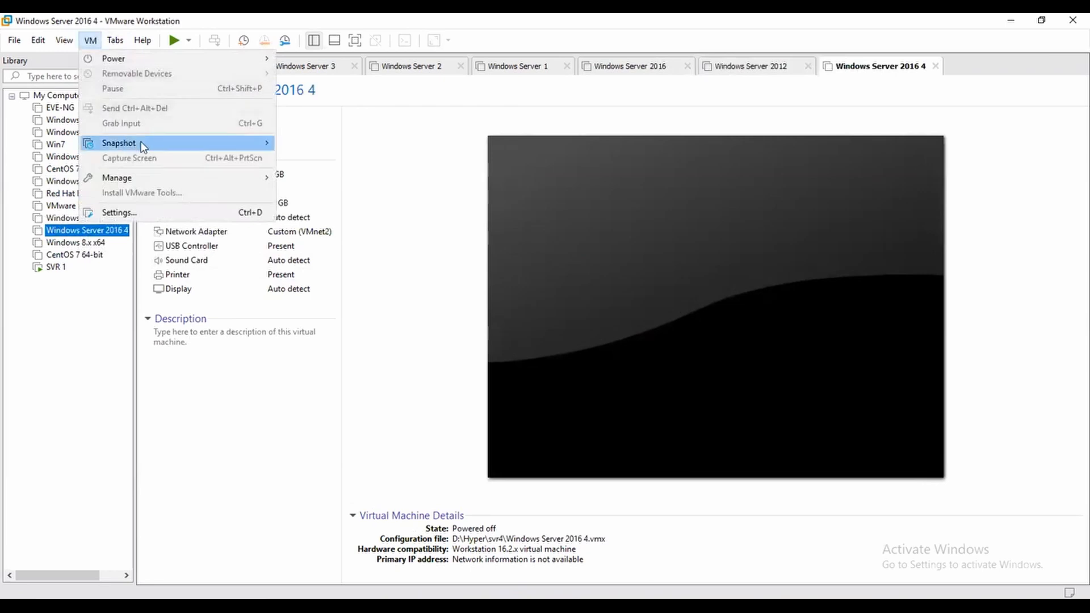
click(77, 120)
click(90, 40)
mouse_move(134, 142)
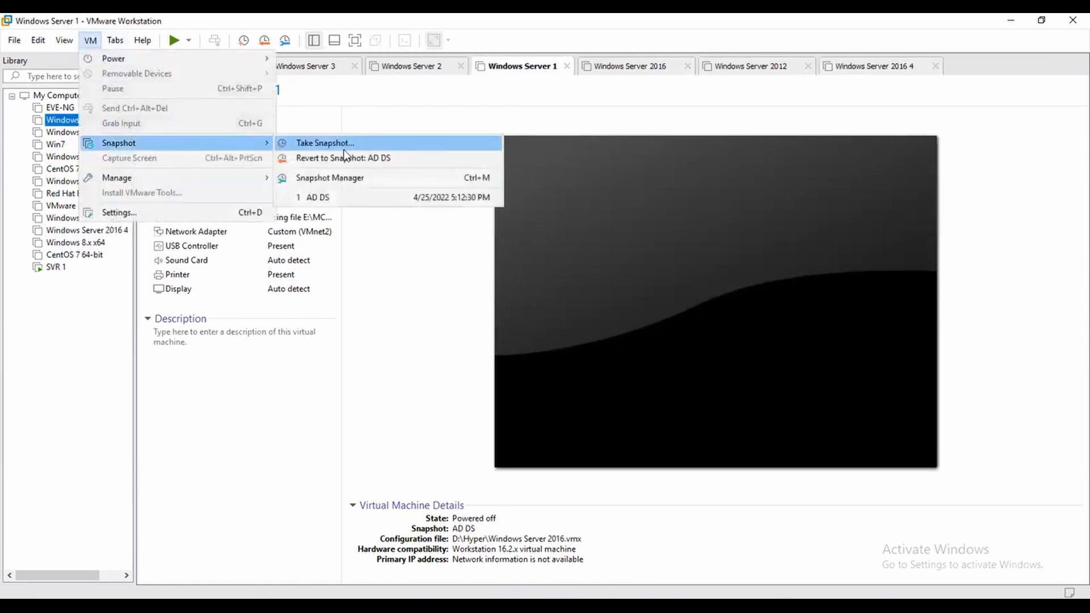
Step: Revert Windows Server 2 to its Fresh Installation snapshot and confirm
click(62, 134)
click(90, 39)
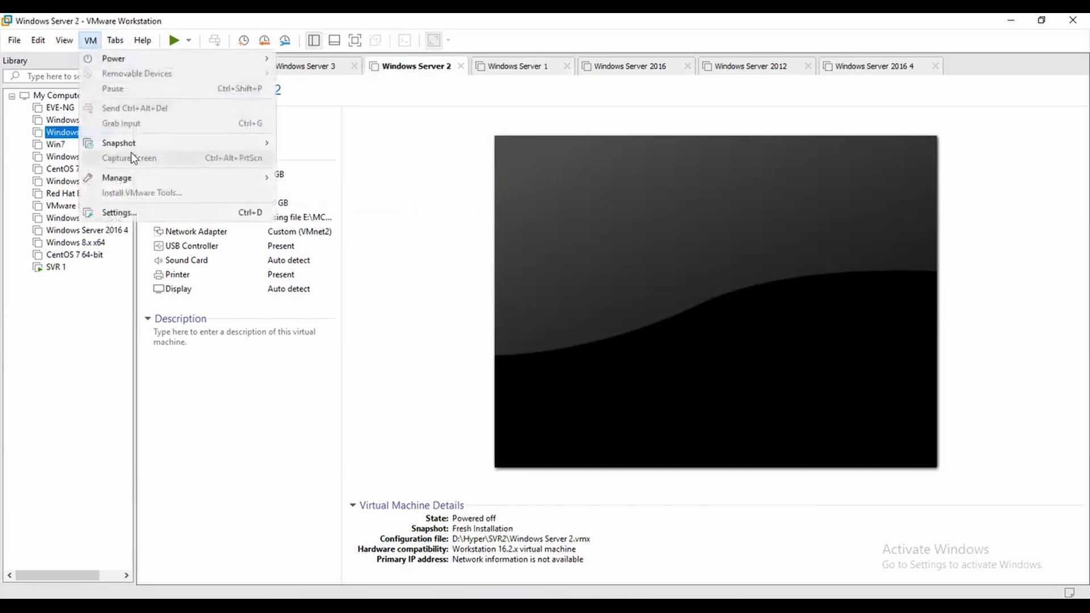
mouse_move(136, 146)
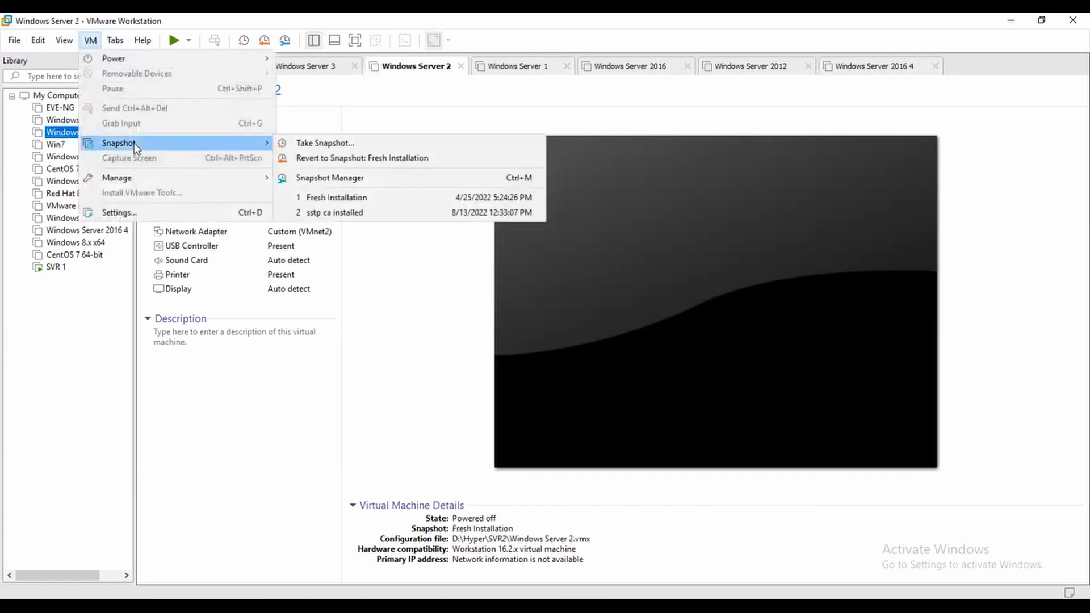
click(360, 197)
click(577, 332)
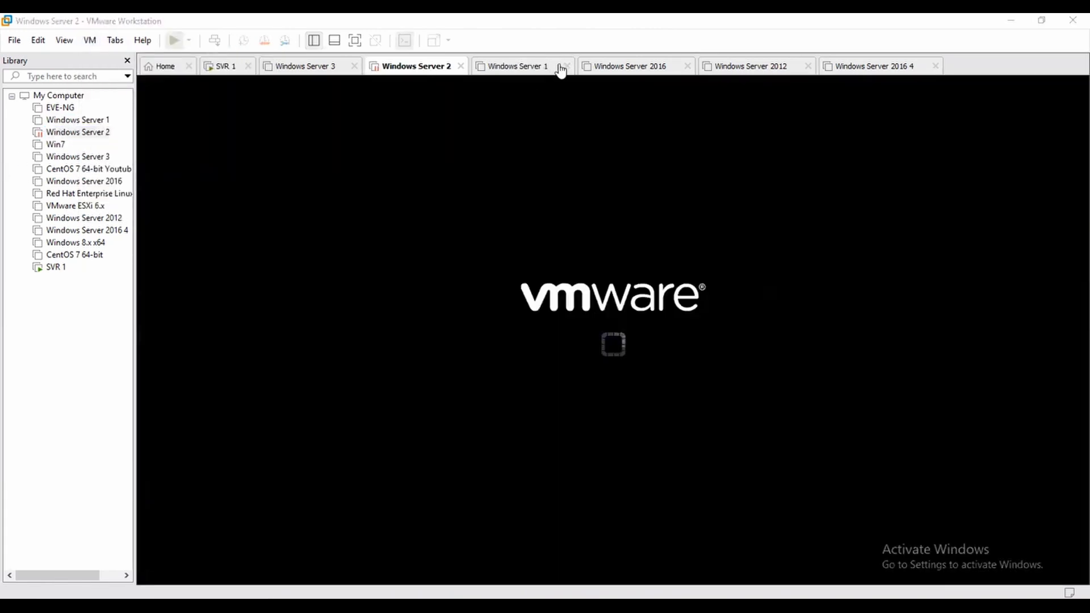
Step: Close the Windows Server 1, 2016, 2012 and 2016 4 tabs
click(569, 67)
click(580, 67)
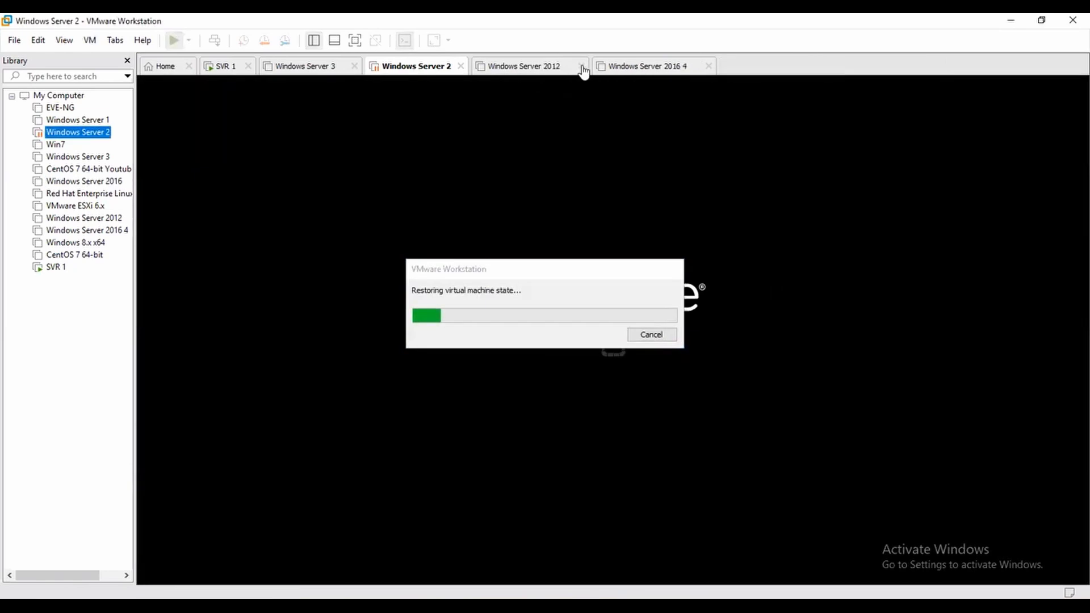
click(583, 69)
click(588, 67)
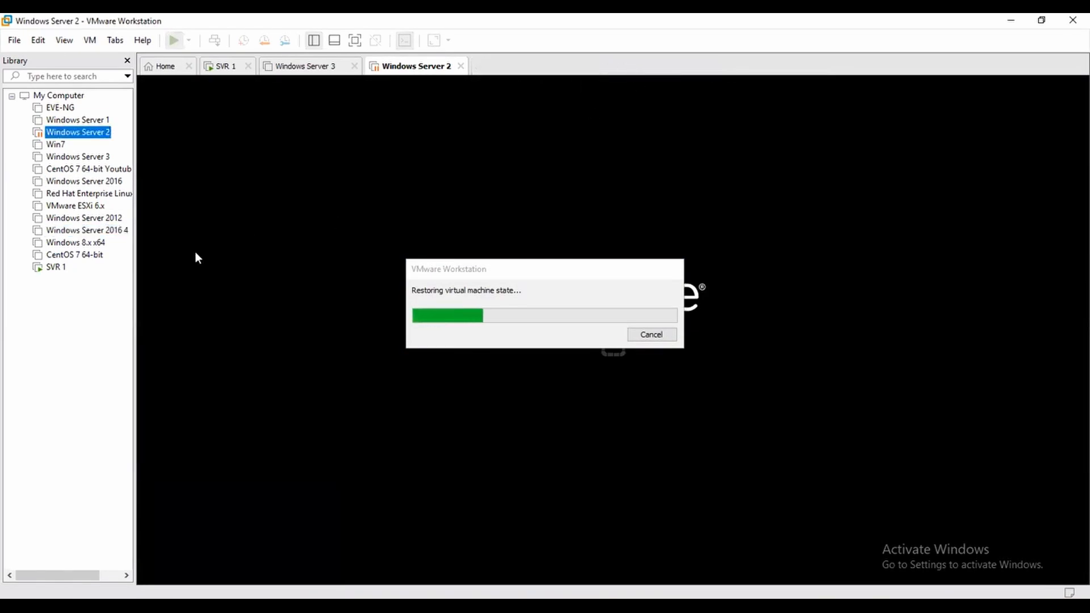
Step: Revert the Win7 machine to its fresh snapshot and confirm
click(57, 146)
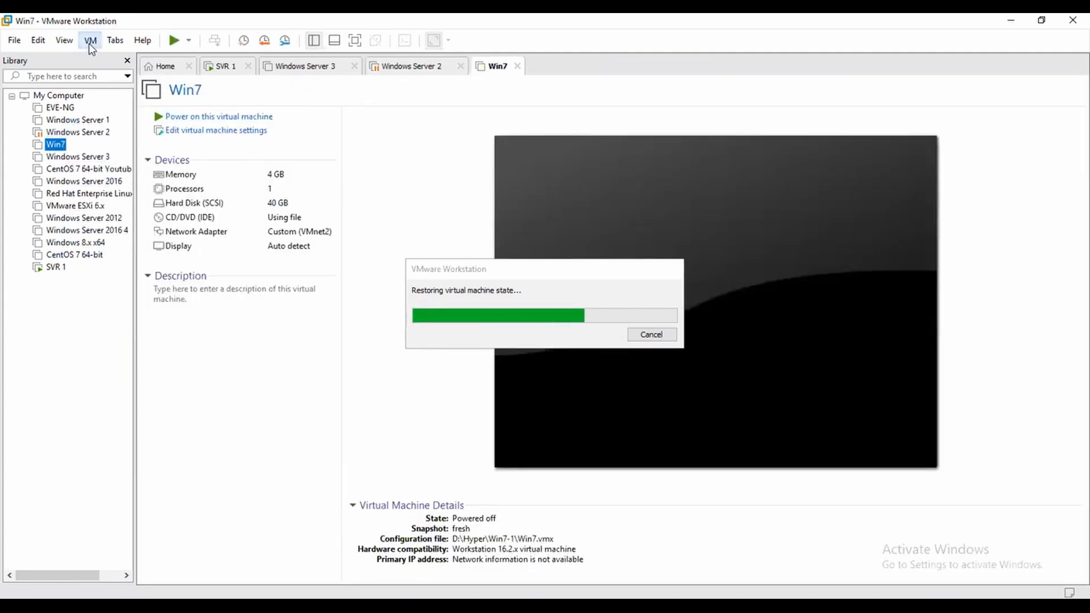
click(91, 41)
mouse_move(188, 145)
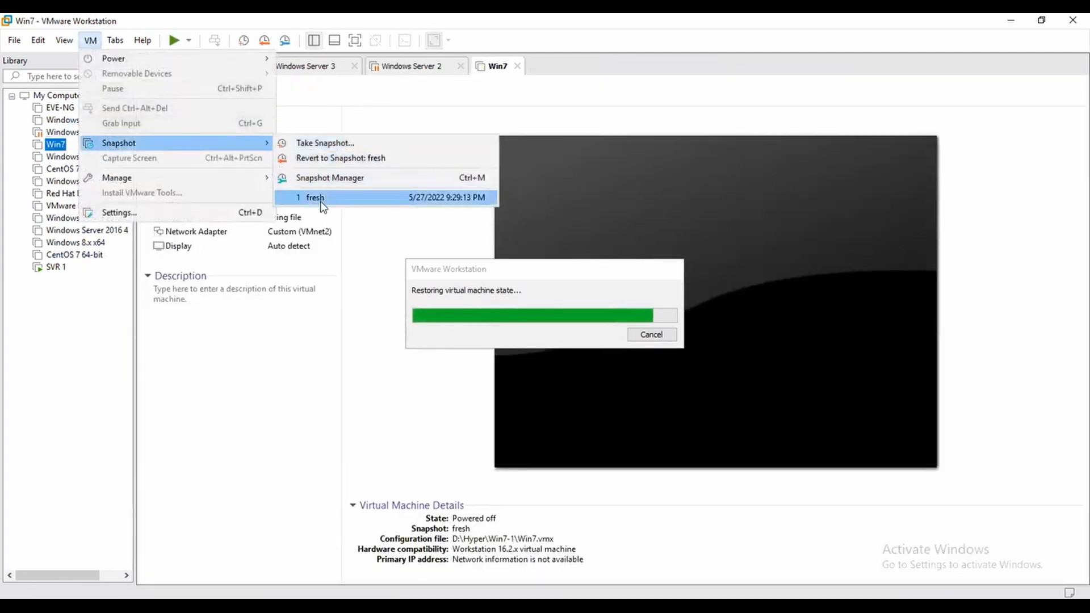
click(352, 200)
click(574, 332)
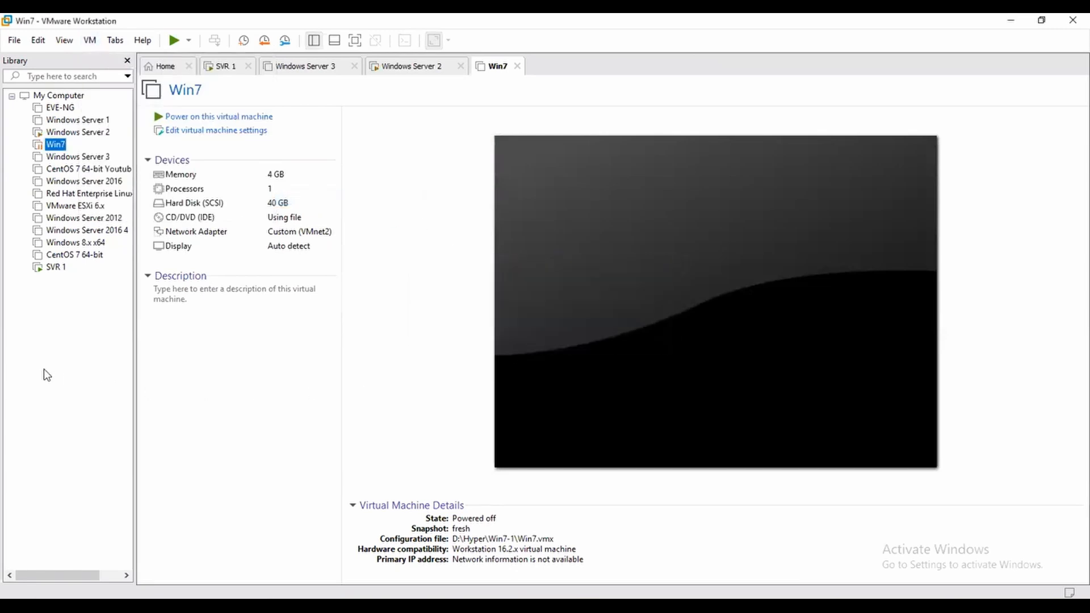
Step: Review the network adapter settings of SVR 1 and Windows Server 2 without changing them
right_click(53, 267)
click(131, 514)
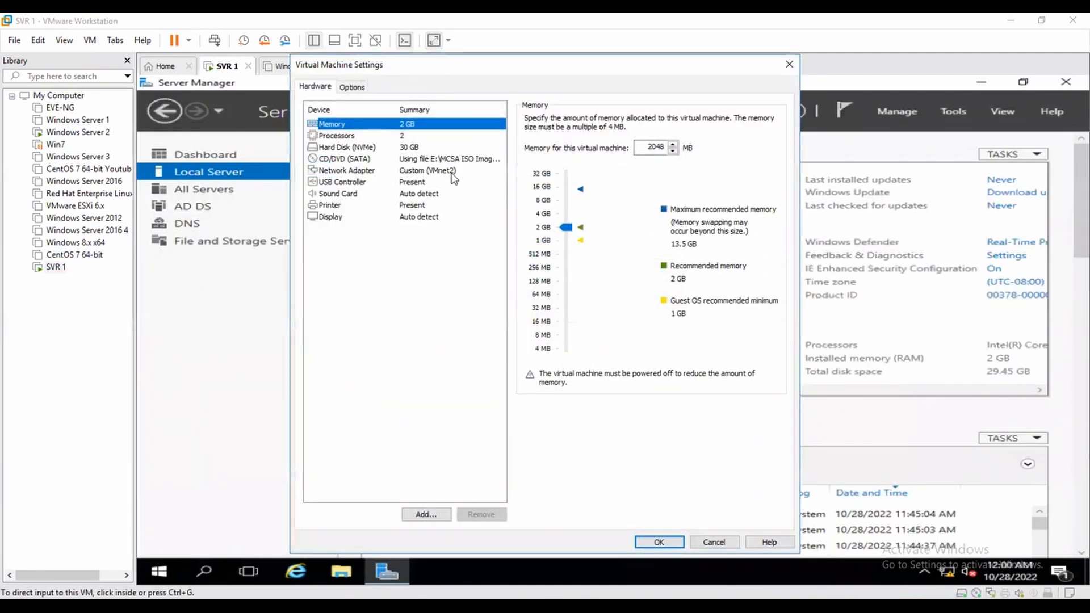
click(452, 172)
click(717, 541)
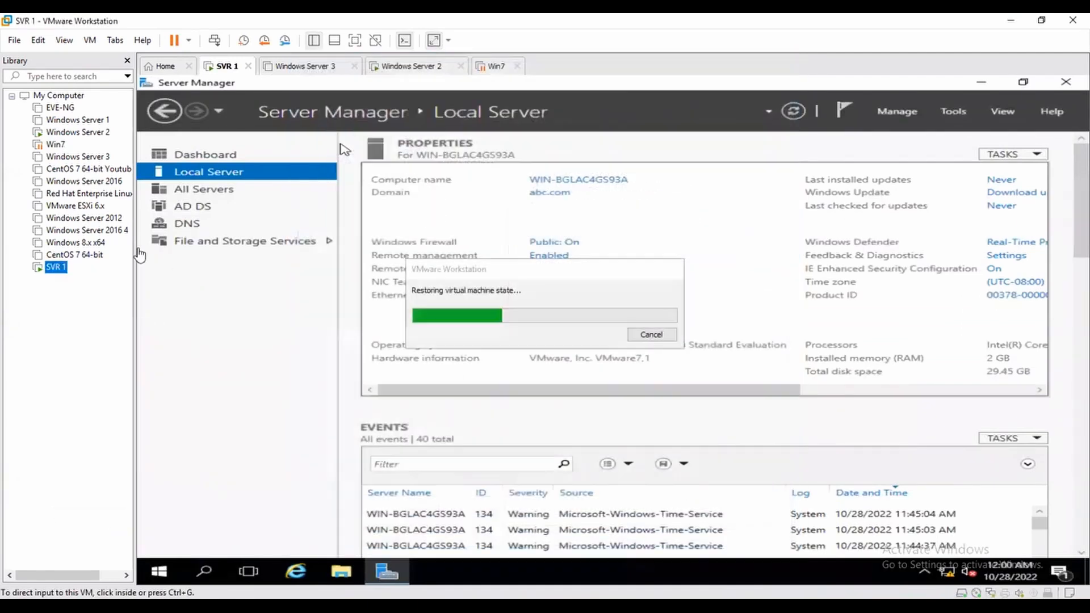
right_click(77, 132)
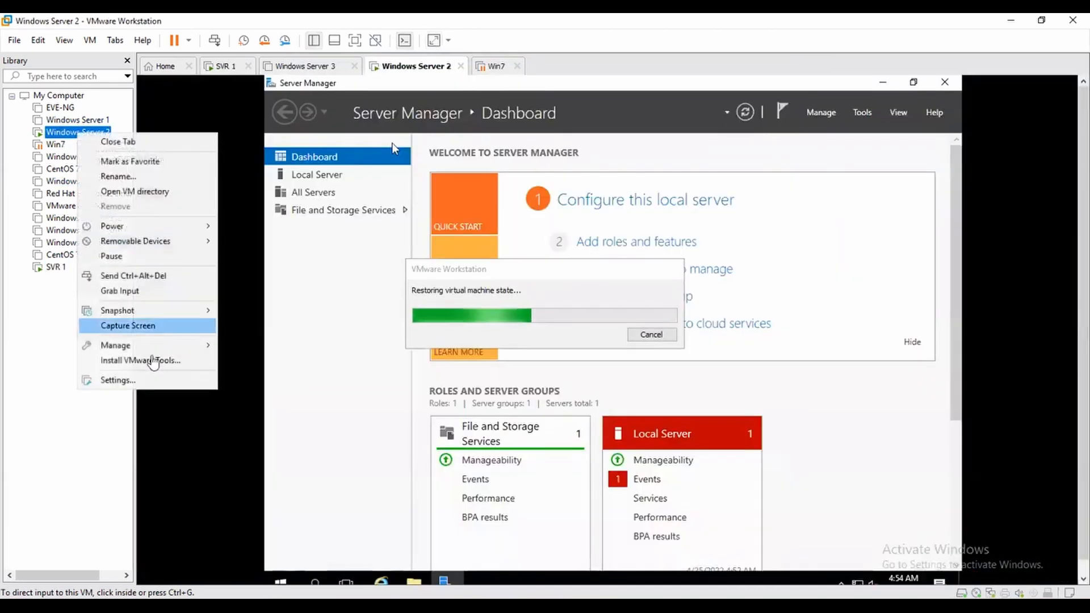
click(142, 380)
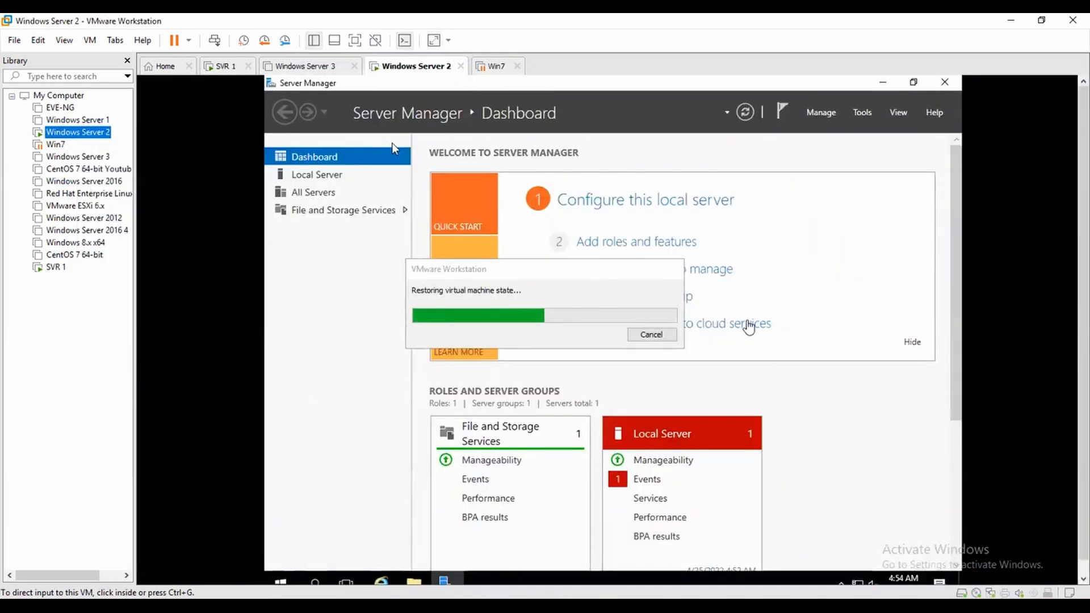
click(452, 170)
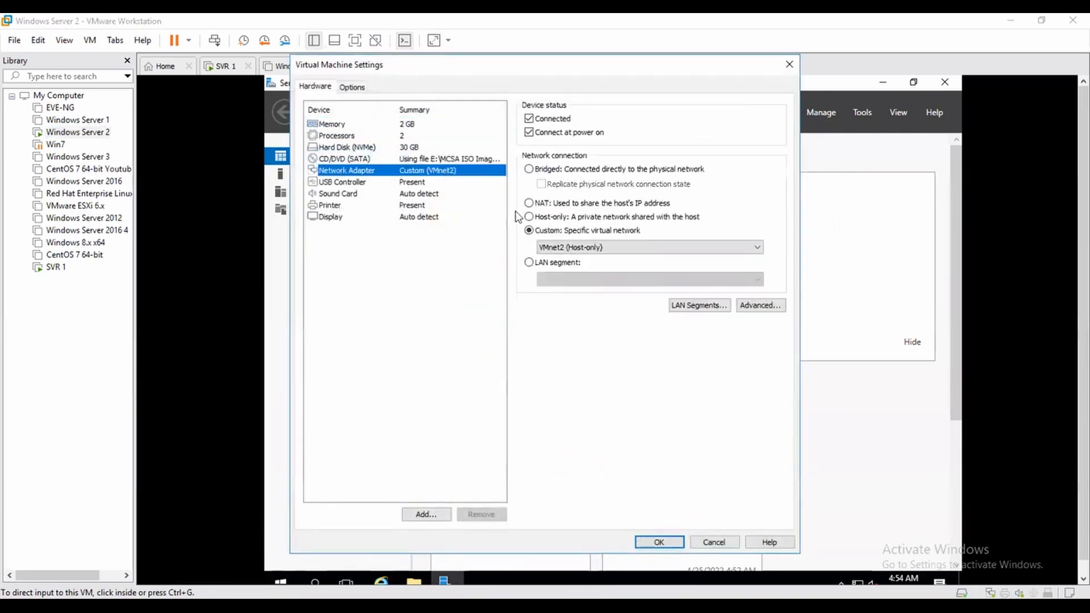
click(716, 539)
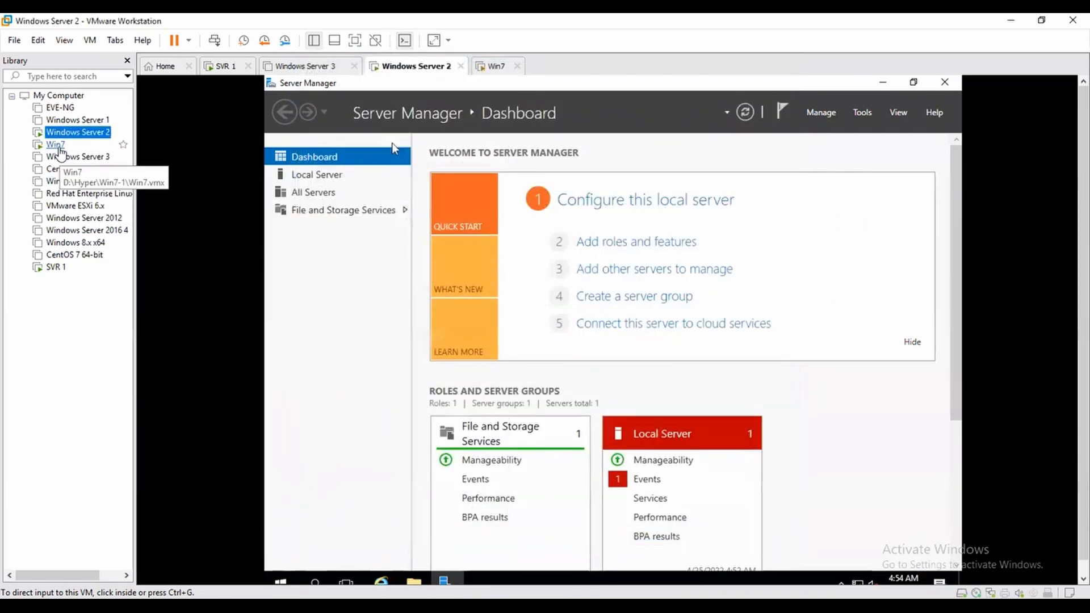
Step: Set Win7's network adapter to Custom VMnet2 (Host-only)
right_click(59, 146)
click(100, 391)
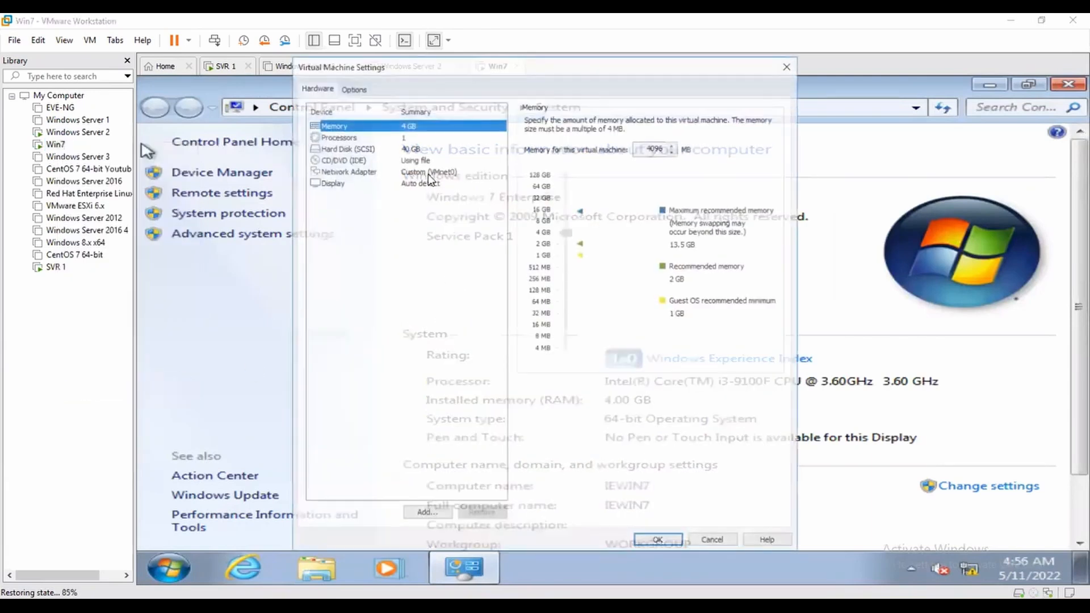
click(428, 172)
click(579, 247)
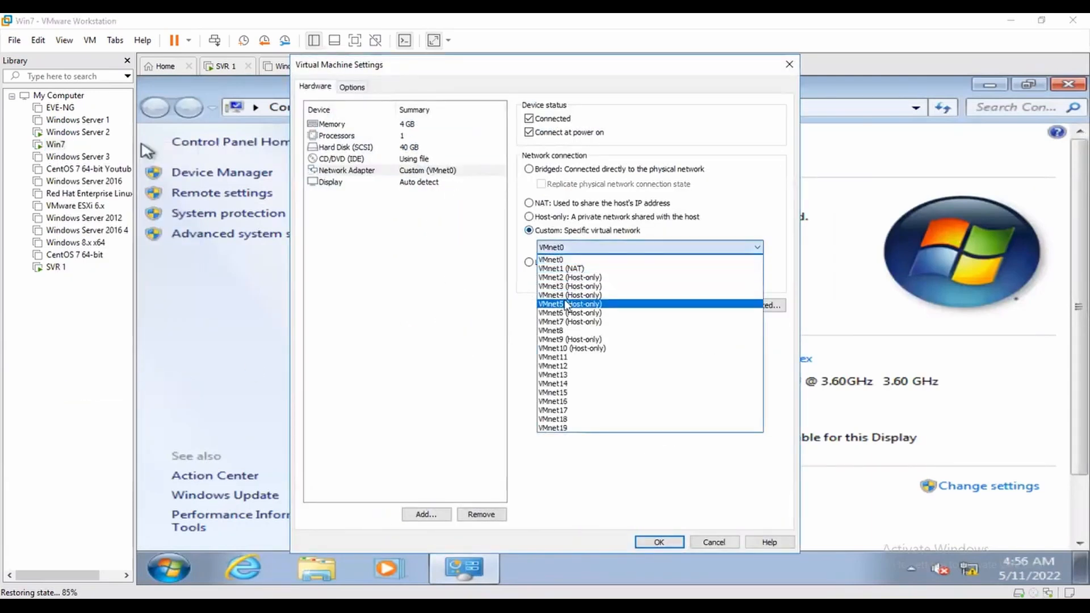
click(567, 277)
click(667, 540)
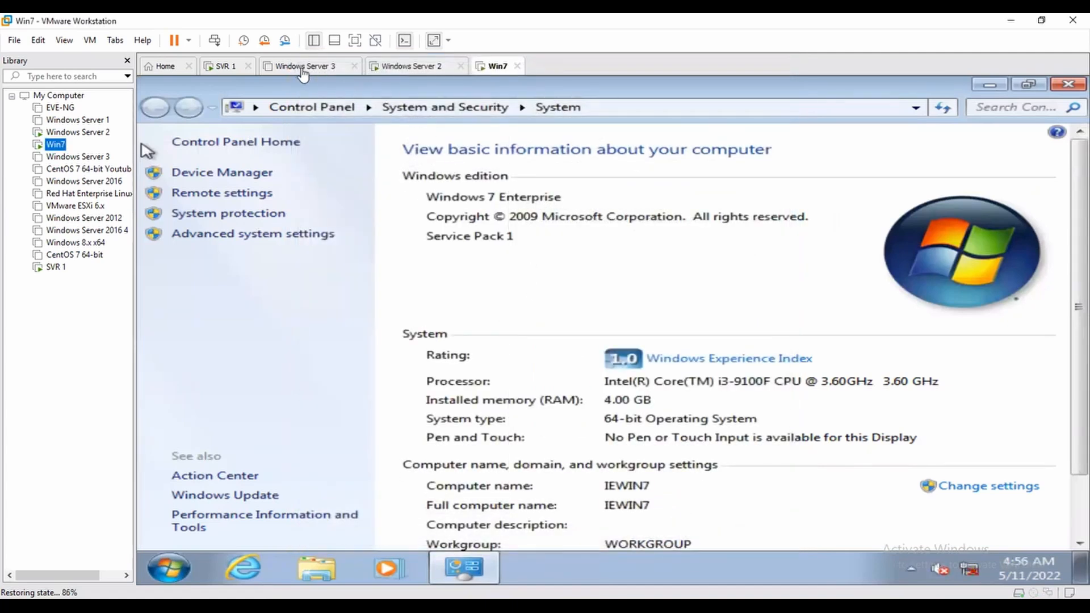
Step: Close the Windows Server 3 tab and show Win7 full screen
click(303, 68)
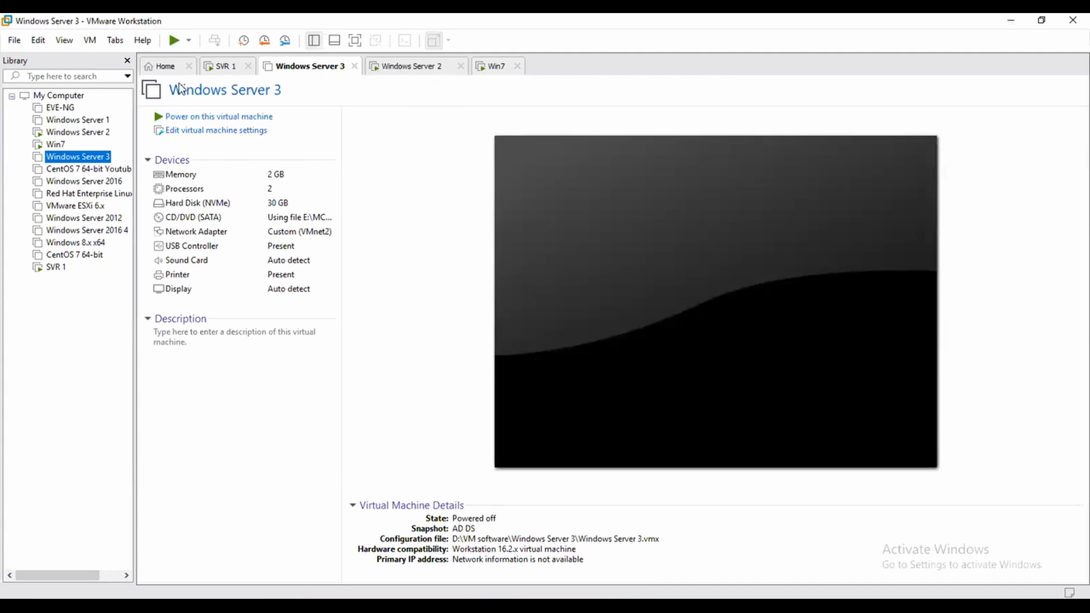
click(354, 67)
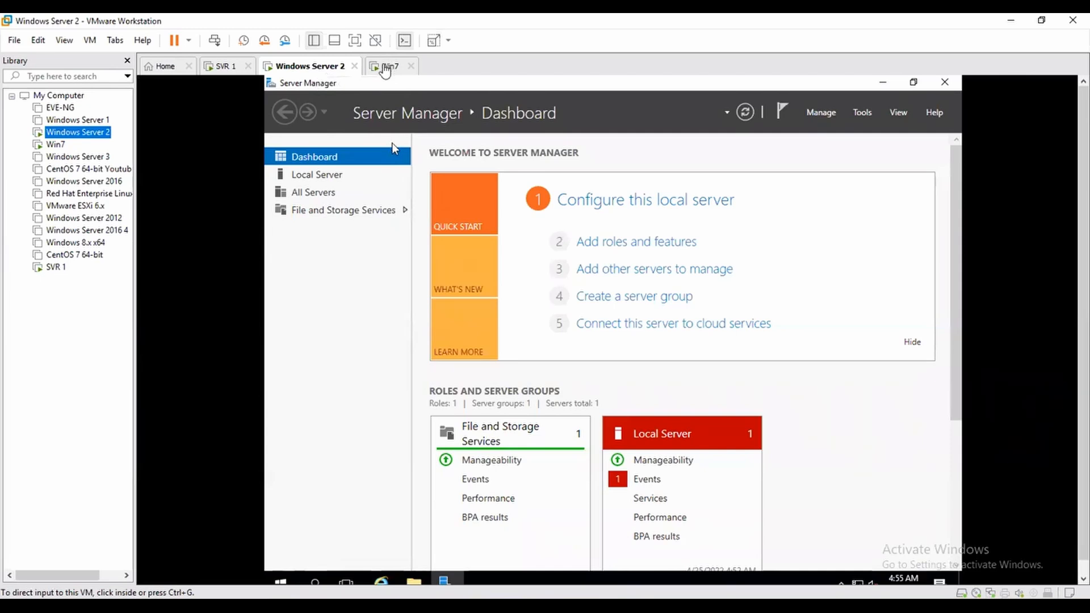
click(390, 67)
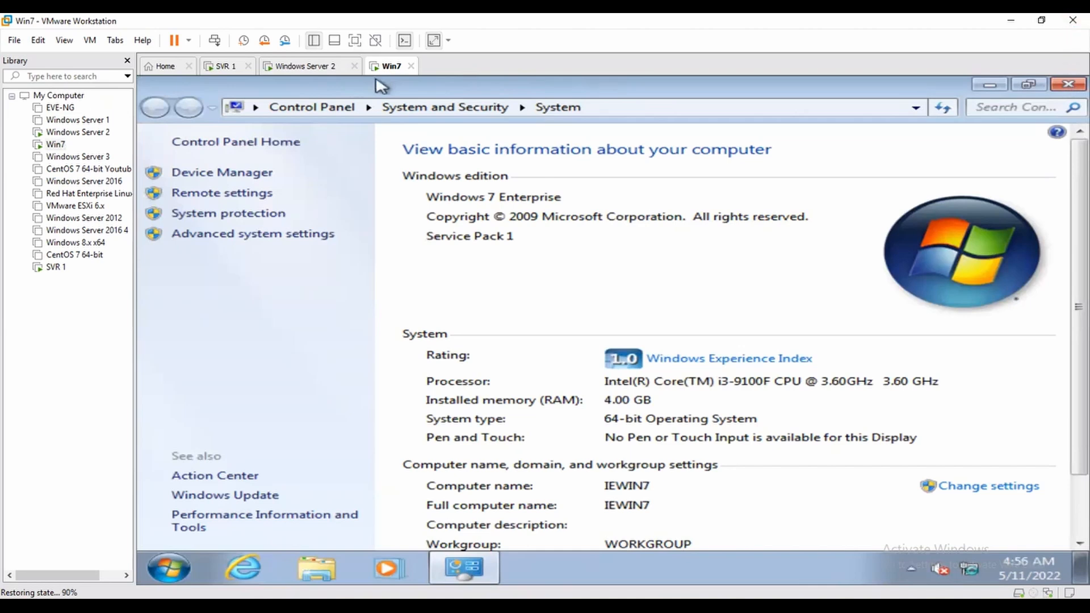
click(355, 41)
click(1069, 24)
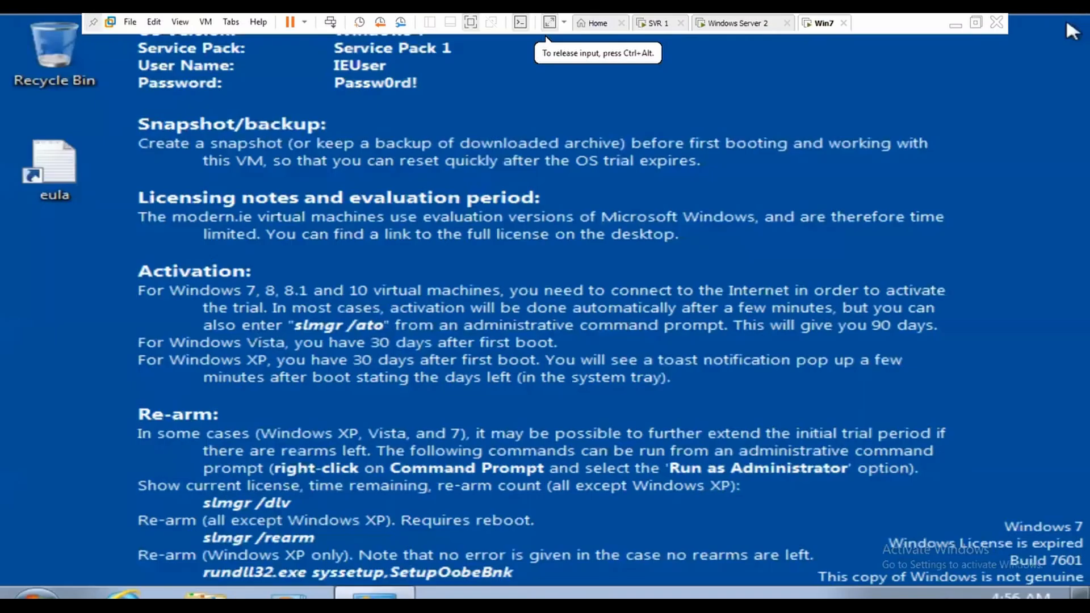
right_click(175, 273)
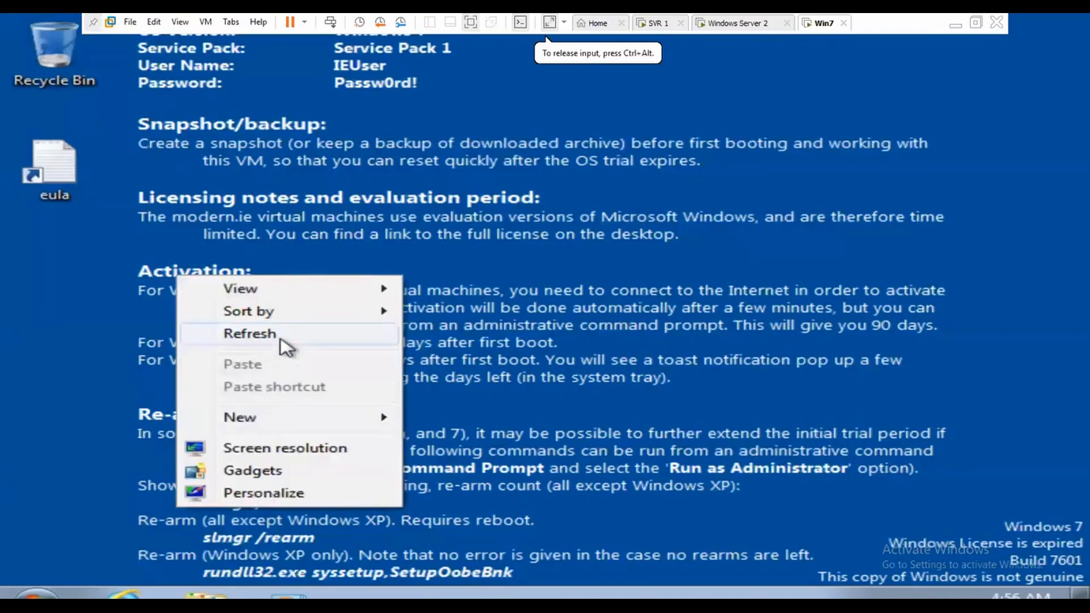
click(267, 335)
key(super+r)
text(nc)
key(Down)
key(Return)
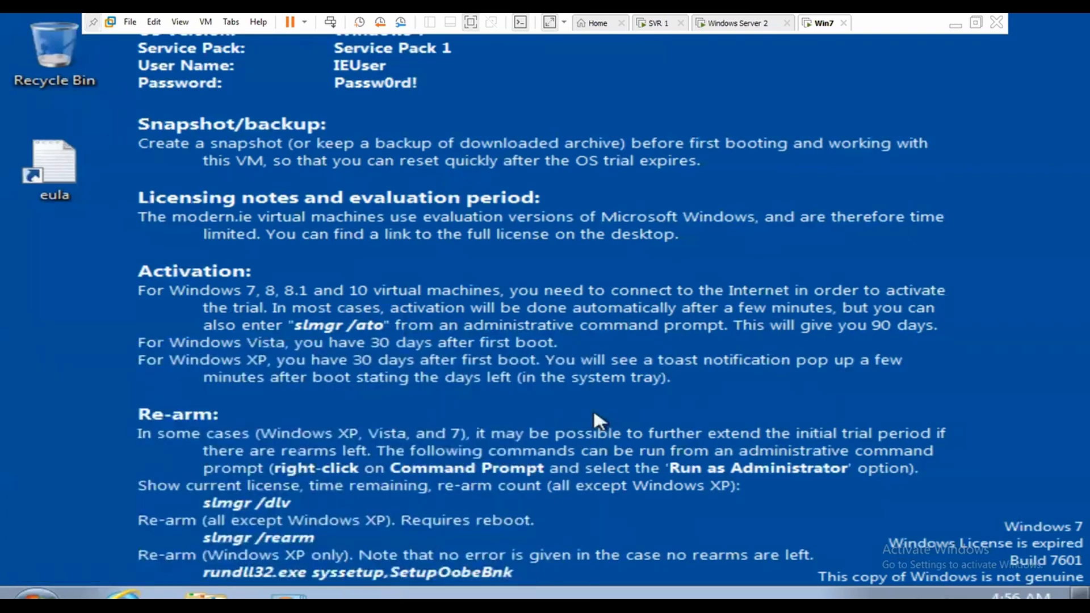
right_click(166, 146)
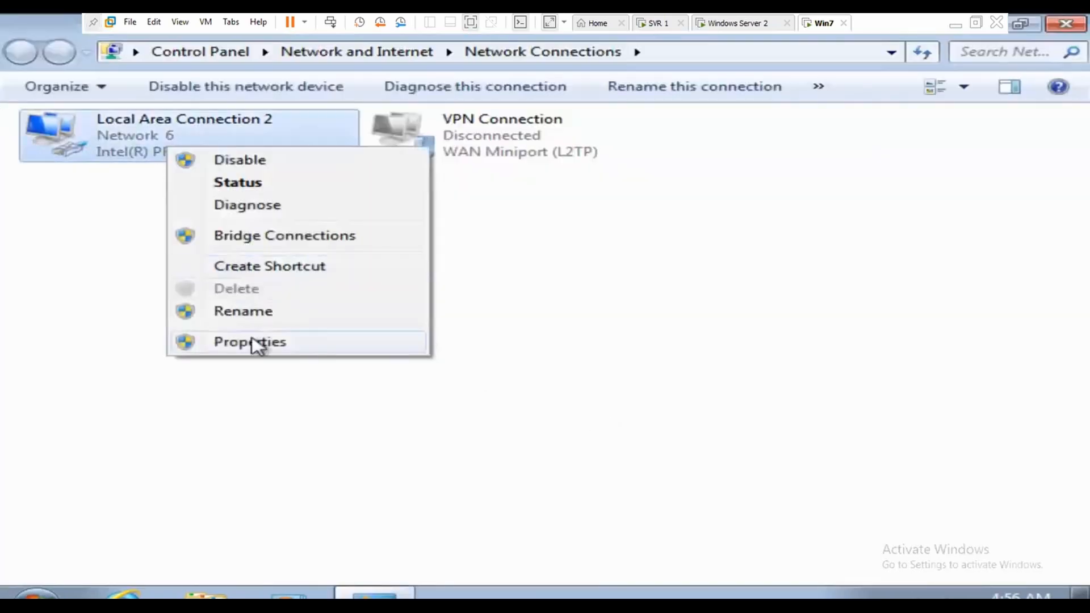
click(251, 341)
click(275, 338)
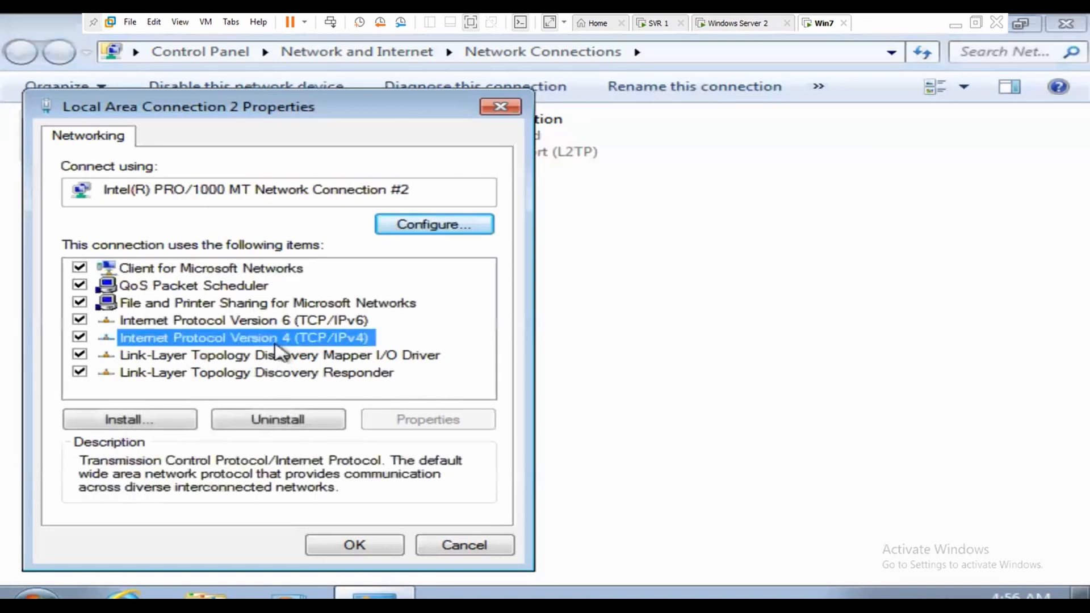
click(479, 425)
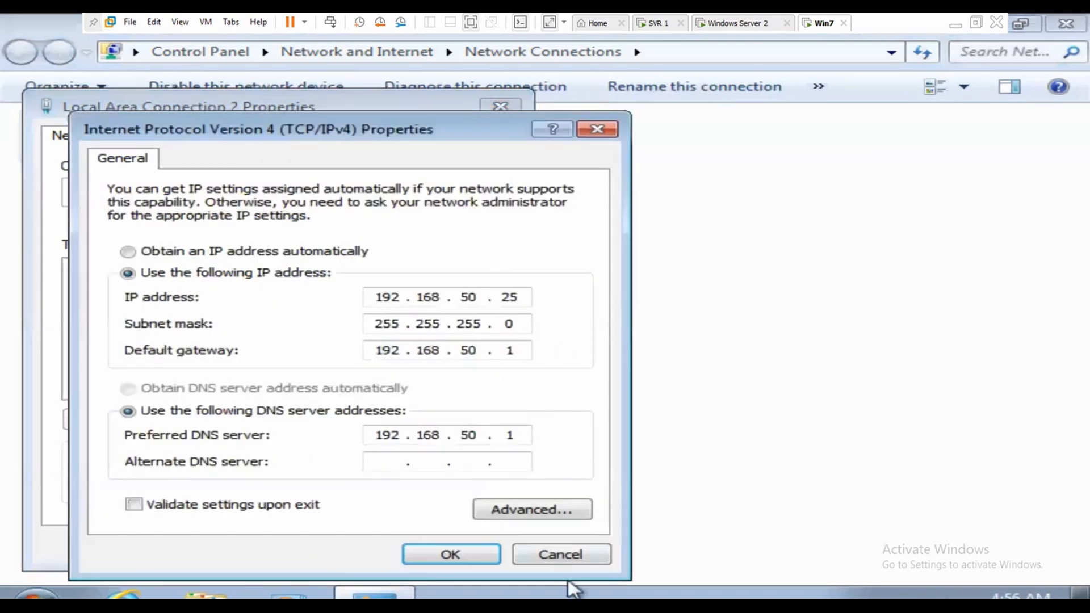
click(585, 558)
key(Escape)
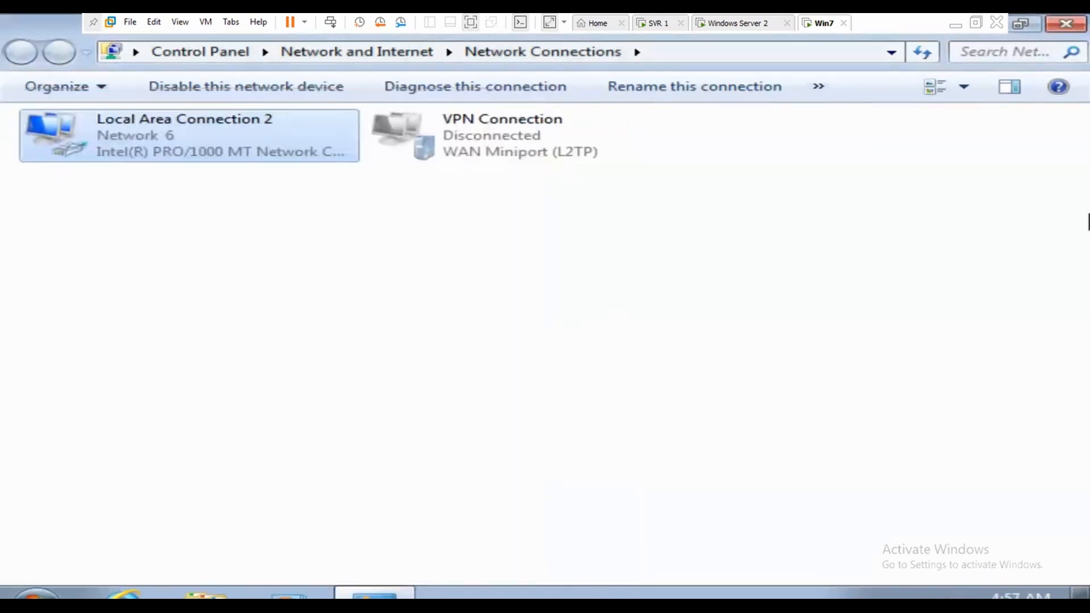
Step: From Computer Properties, choose to make Win7 a member of the abc.com domain
click(1075, 22)
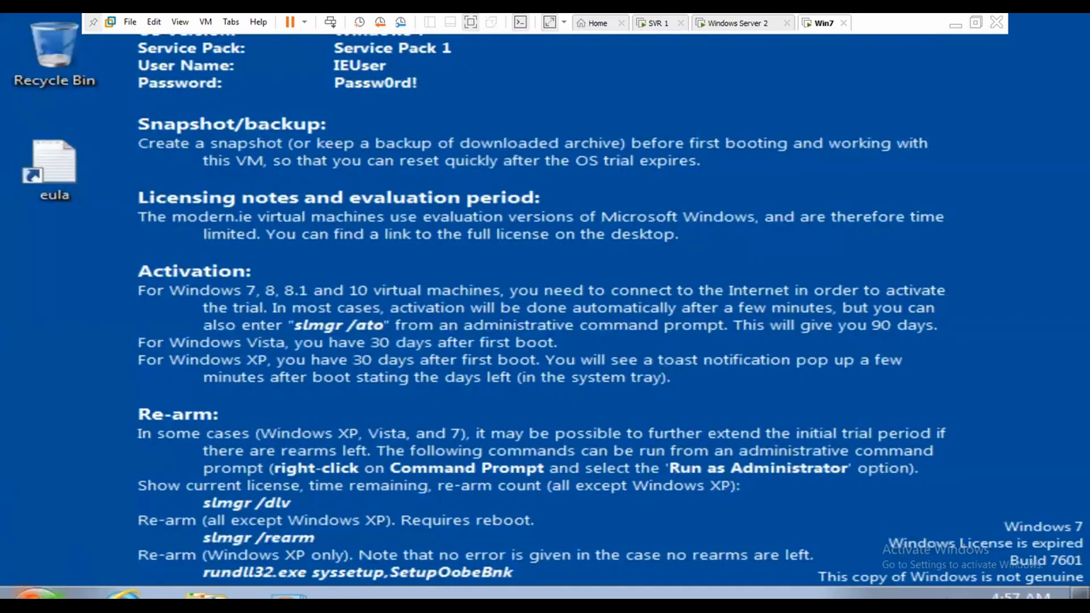
click(37, 596)
right_click(417, 339)
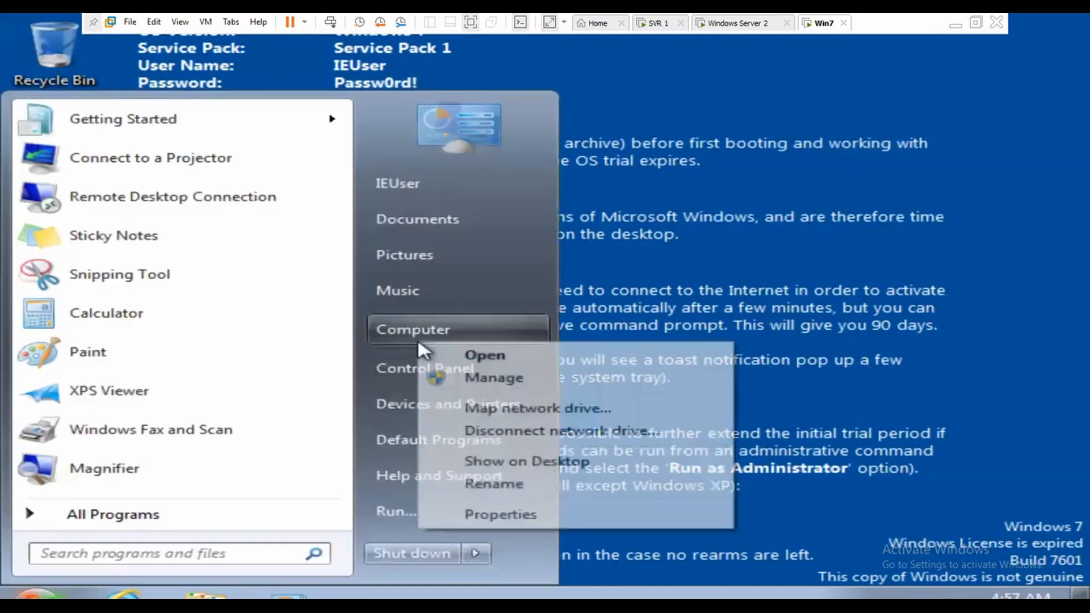
click(500, 515)
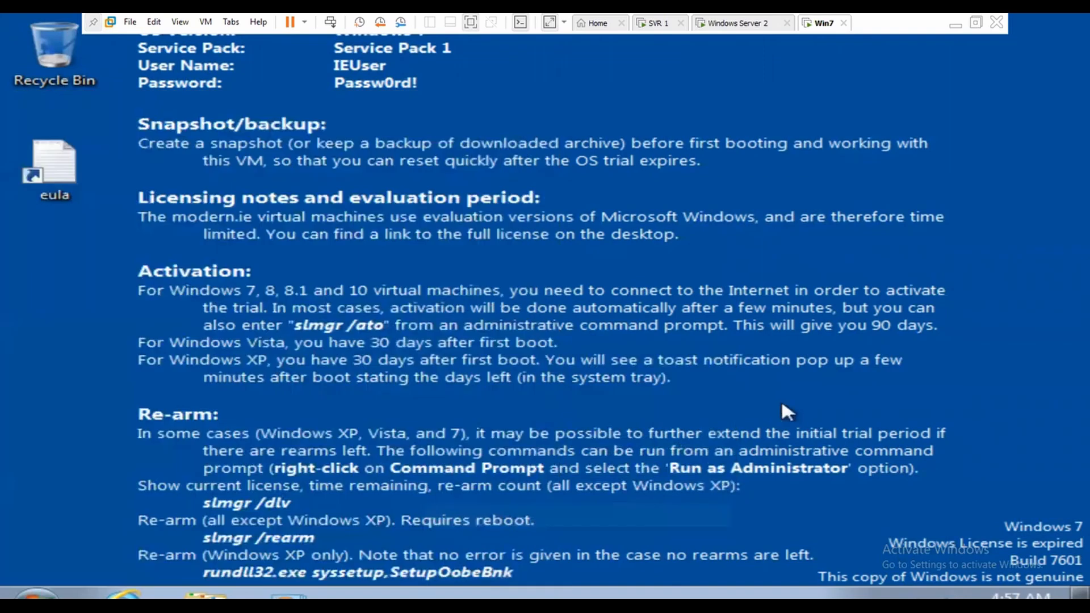
click(965, 511)
click(553, 369)
click(182, 355)
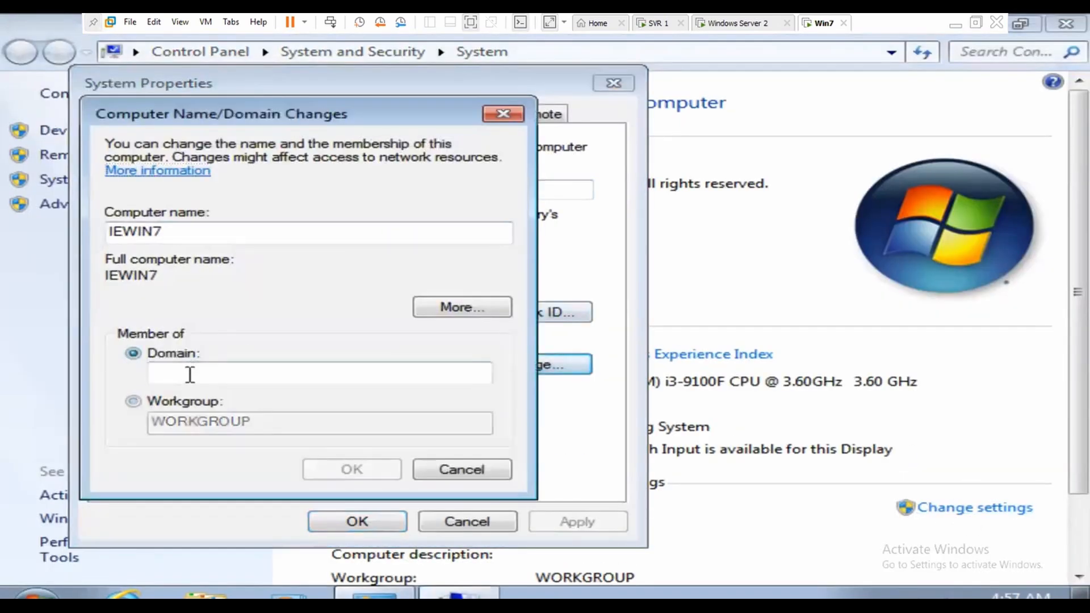
text(abc.com)
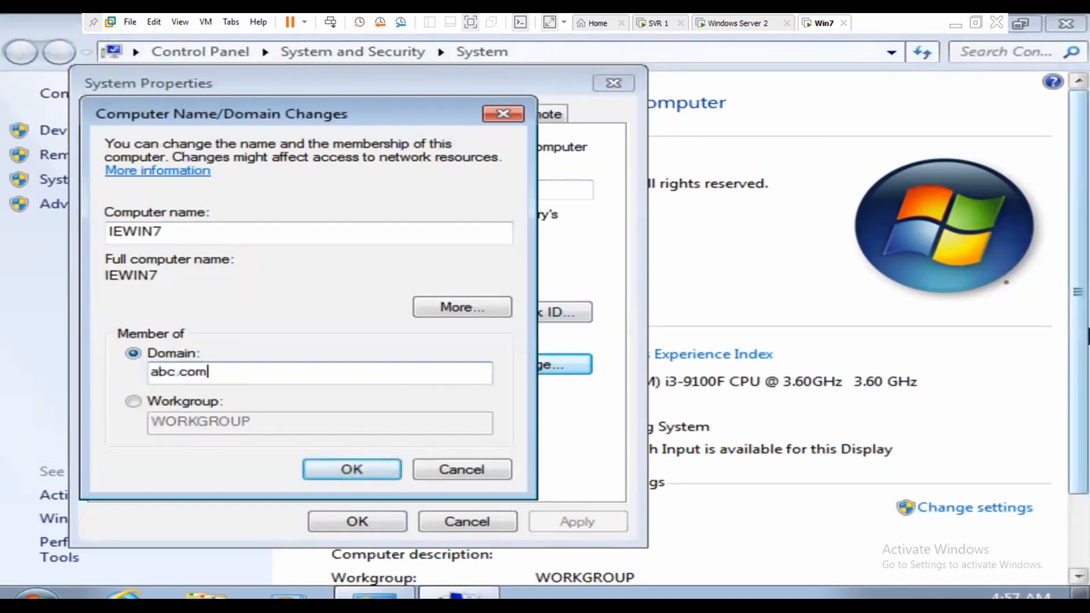
key(Return)
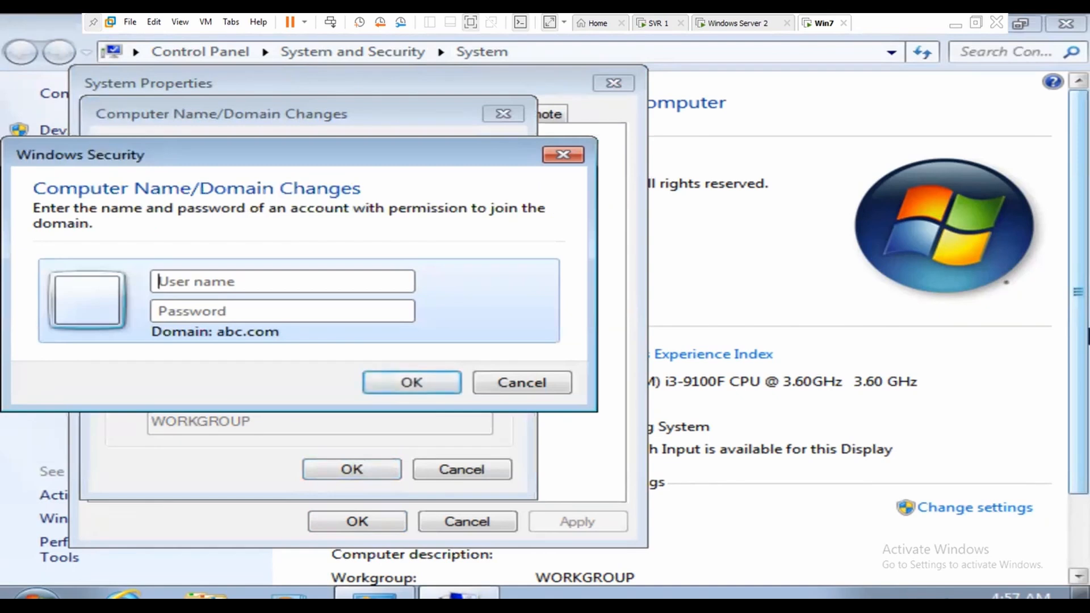
Step: Supply the domain administrator credentials, retrying after the first logon failure
text(adminis)
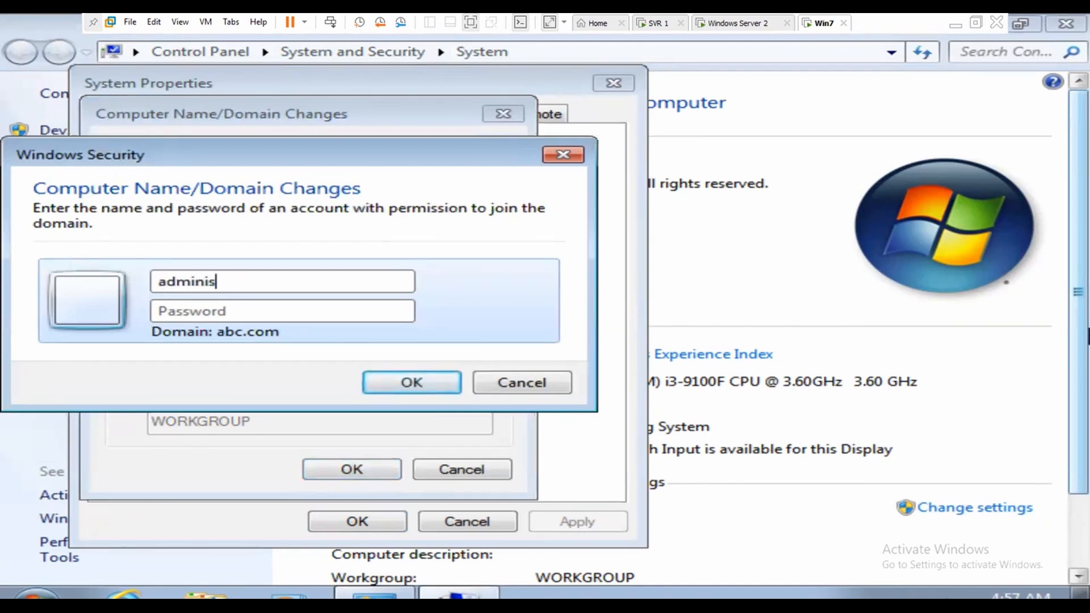
text(P)
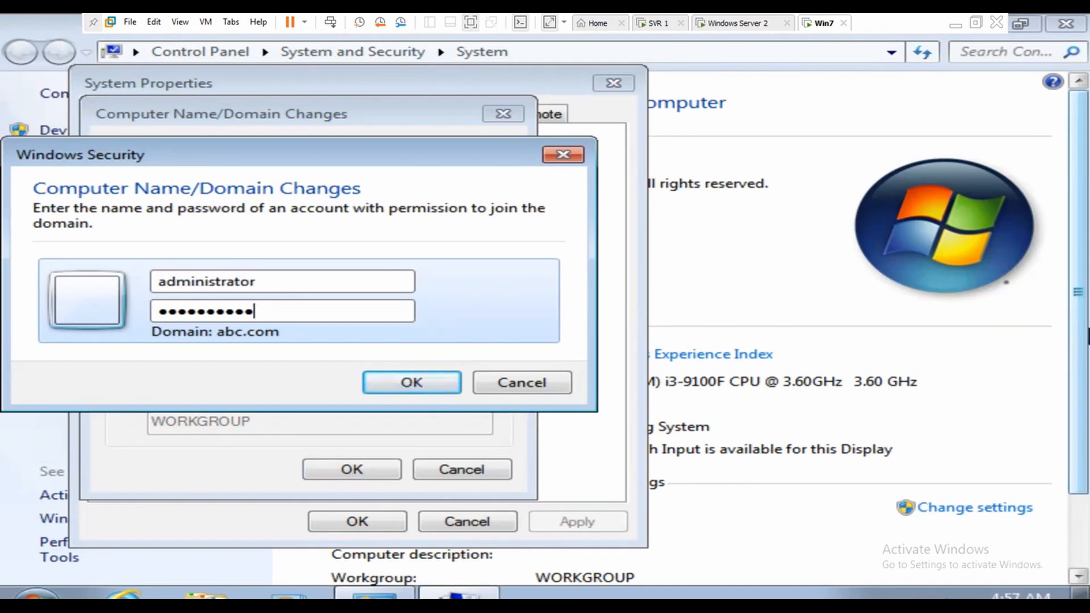
key(Return)
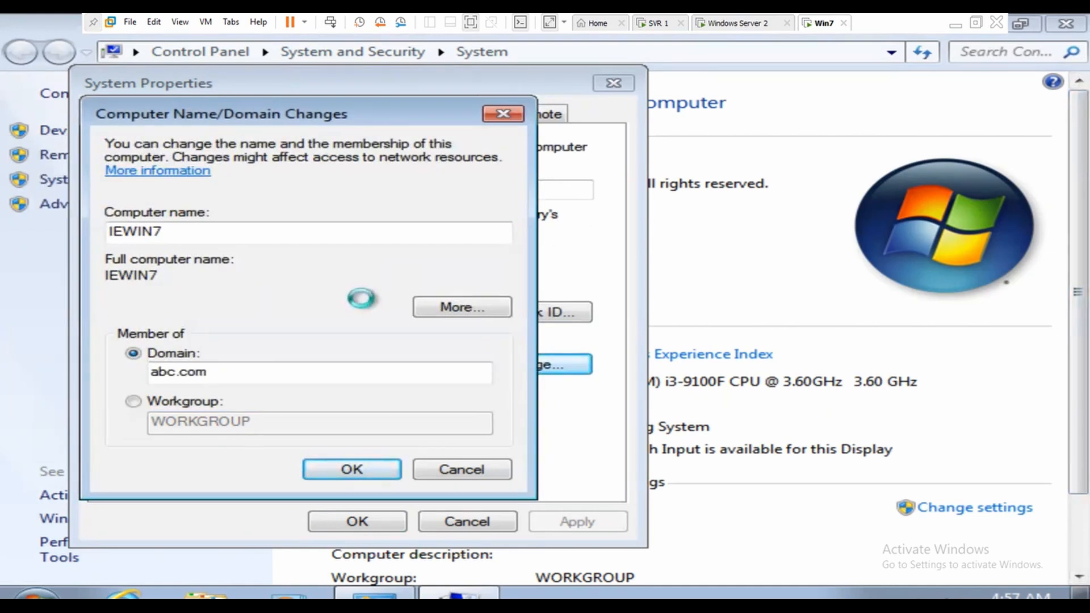
click(807, 389)
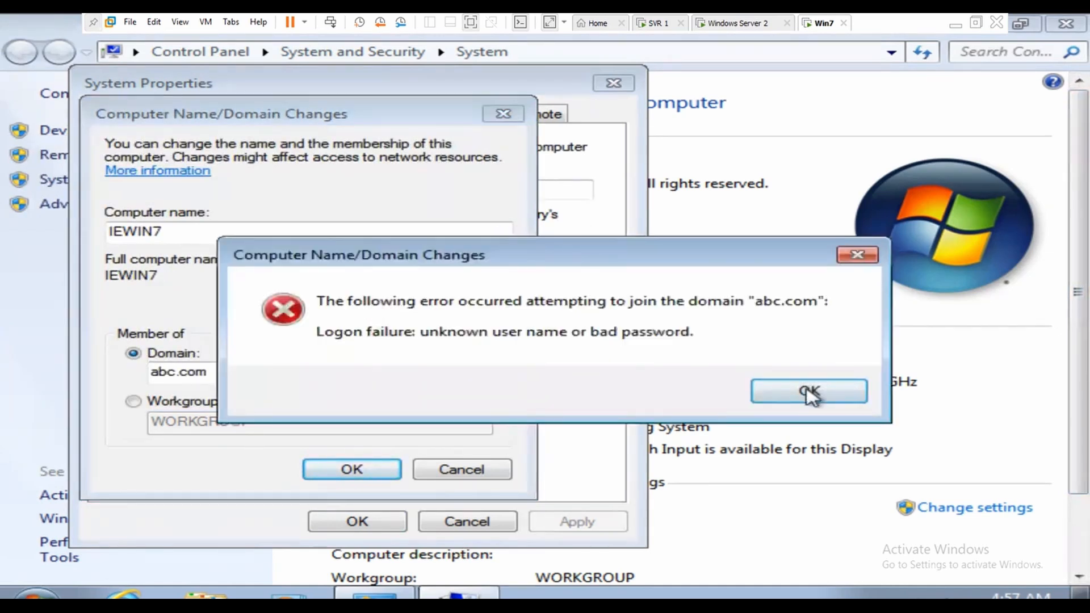
click(367, 473)
click(248, 284)
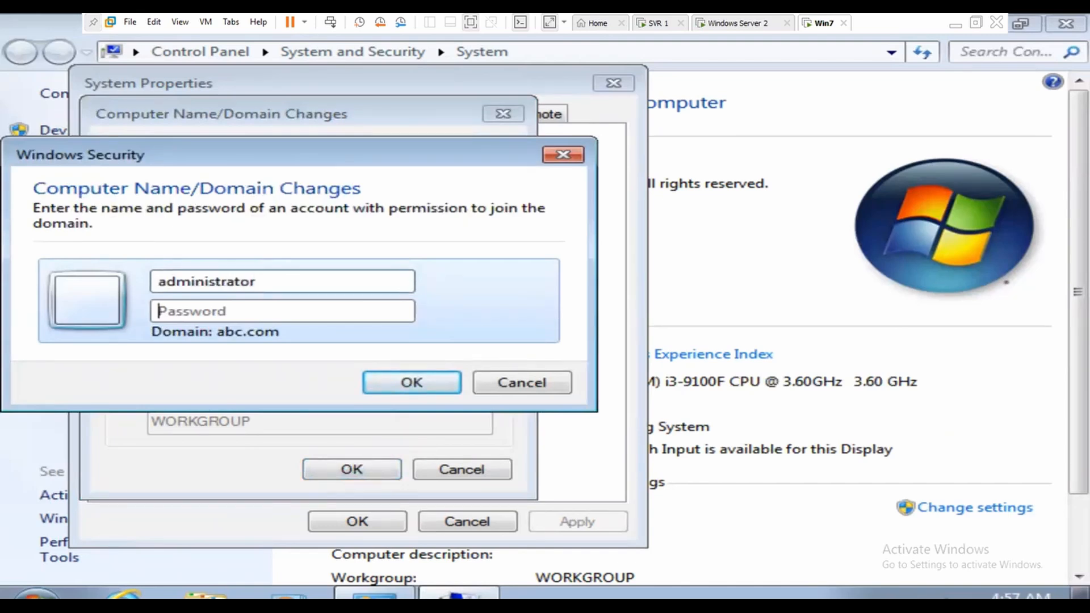
text(••)
key(Return)
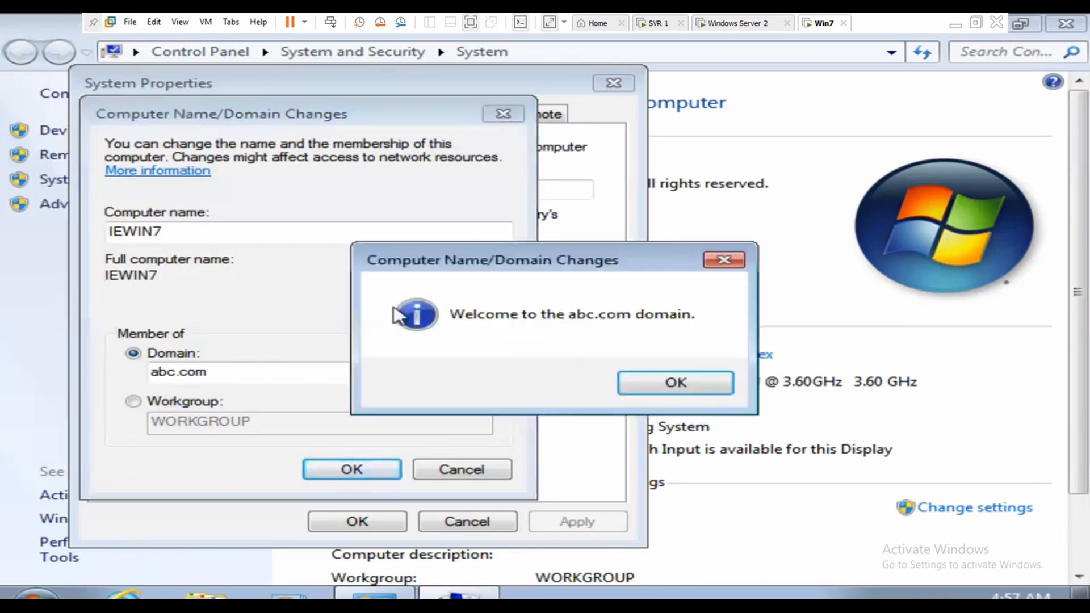
Step: Acknowledge the abc.com welcome and restart prompts, then restart Win7 now
click(683, 383)
click(350, 469)
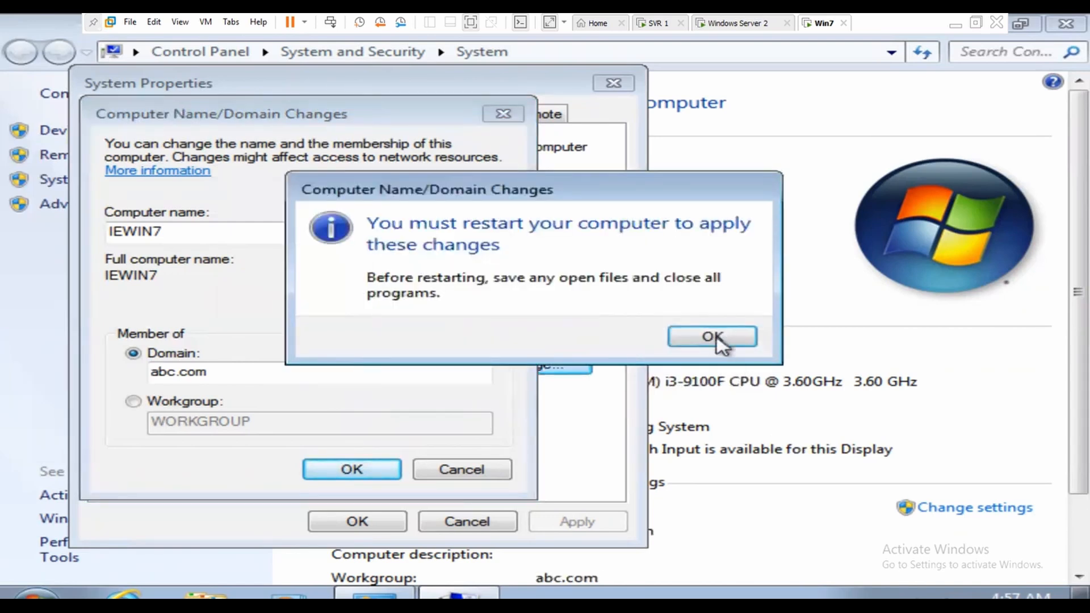
click(712, 336)
click(349, 524)
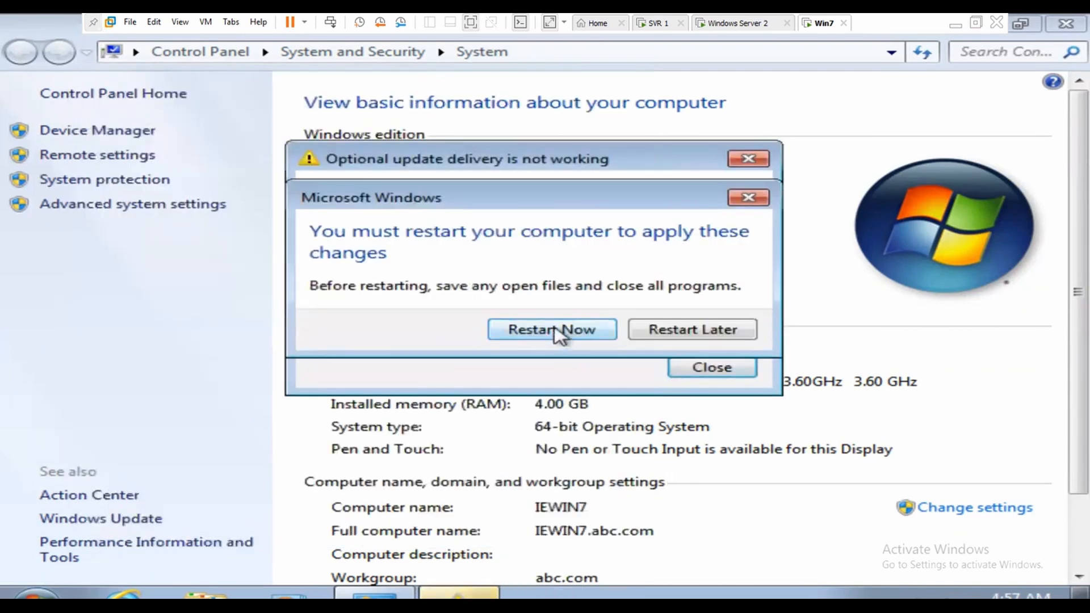
click(555, 330)
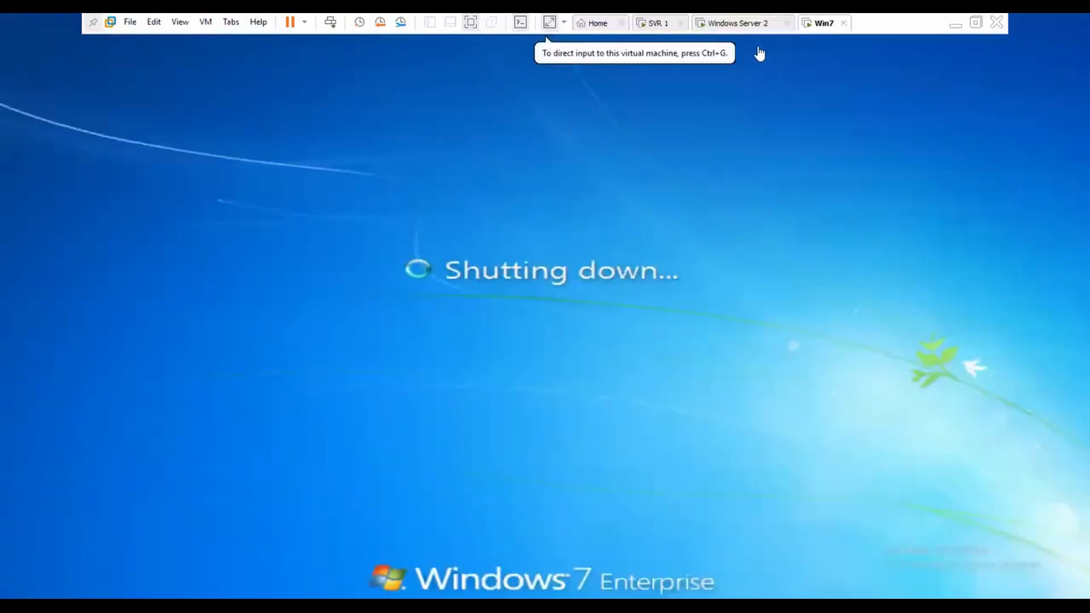
Step: Switch to Windows Server 2 in full-screen console view and open the Run box with Win+R
click(747, 23)
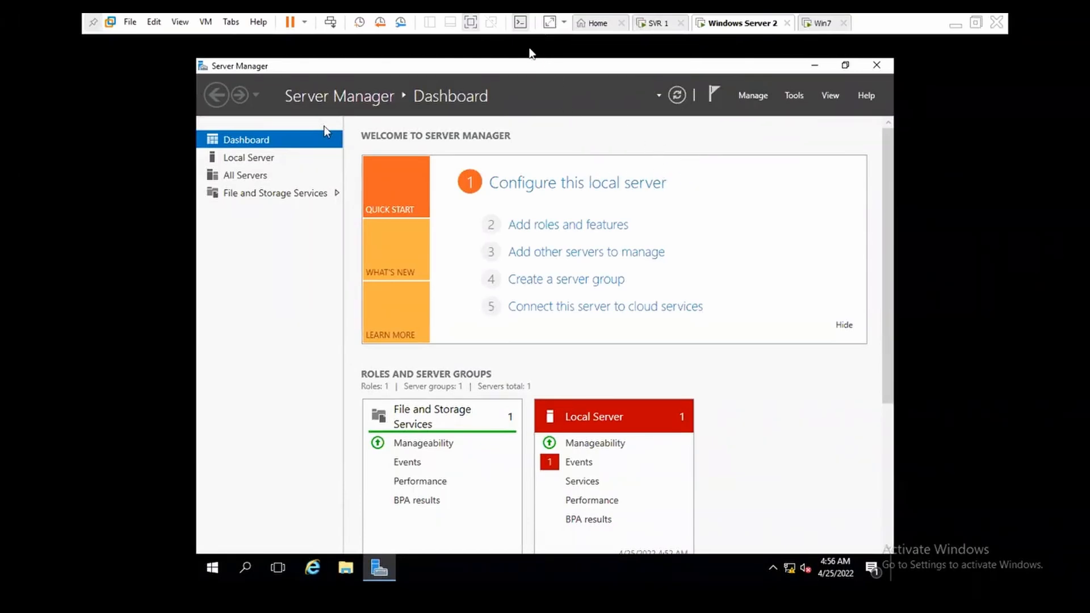
click(471, 23)
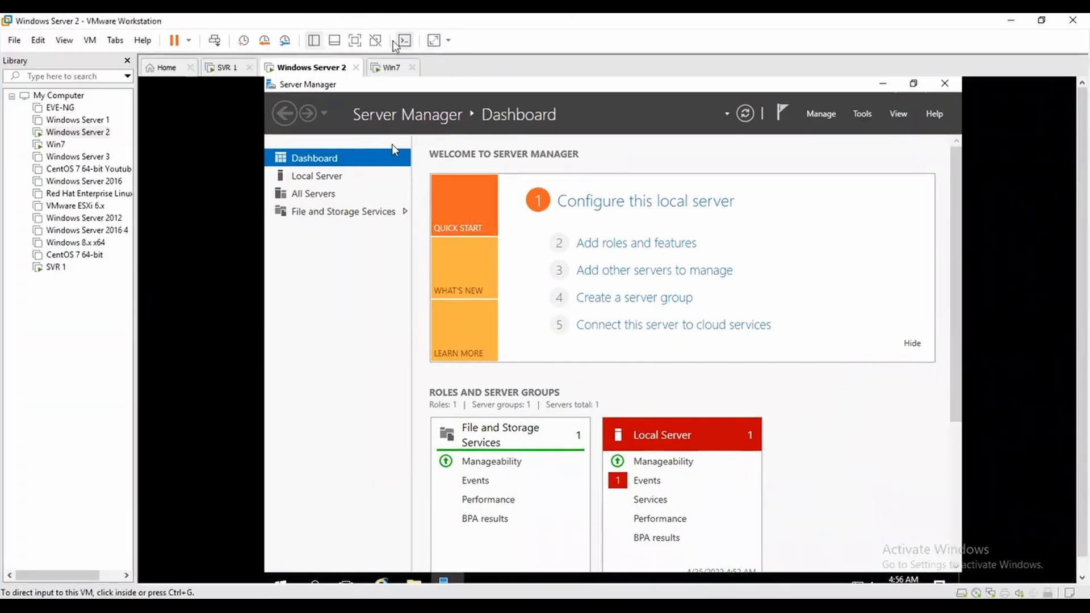
click(354, 40)
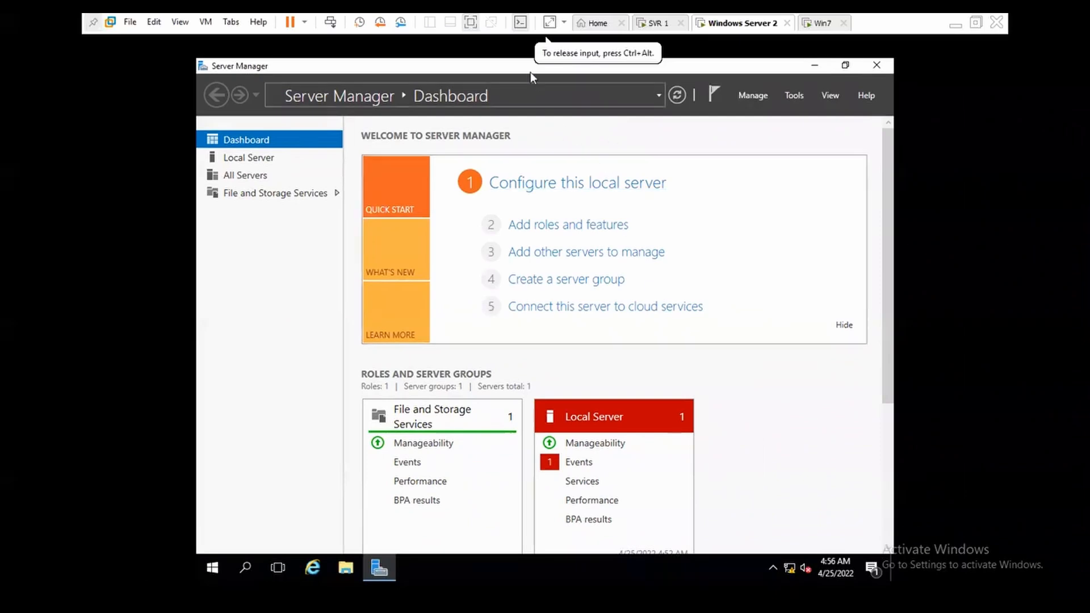
click(519, 24)
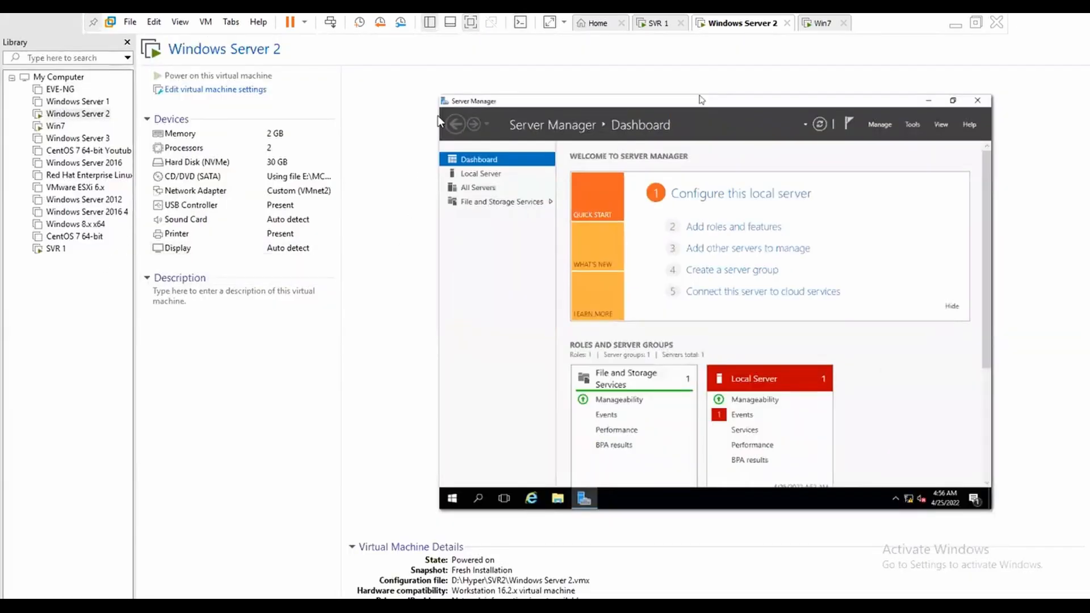
click(520, 25)
click(551, 23)
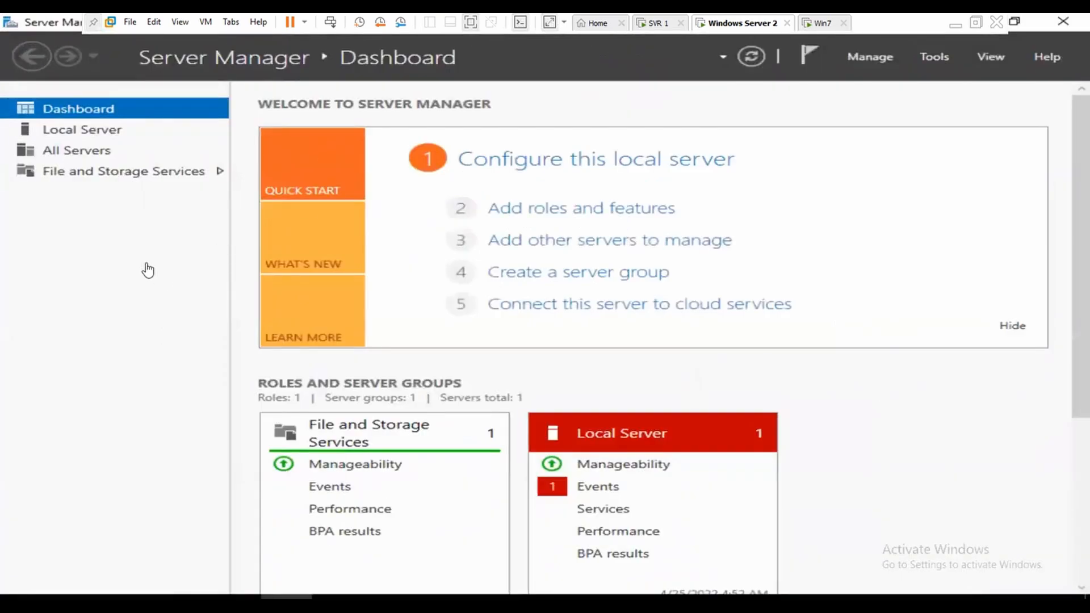
click(148, 271)
key(super+r)
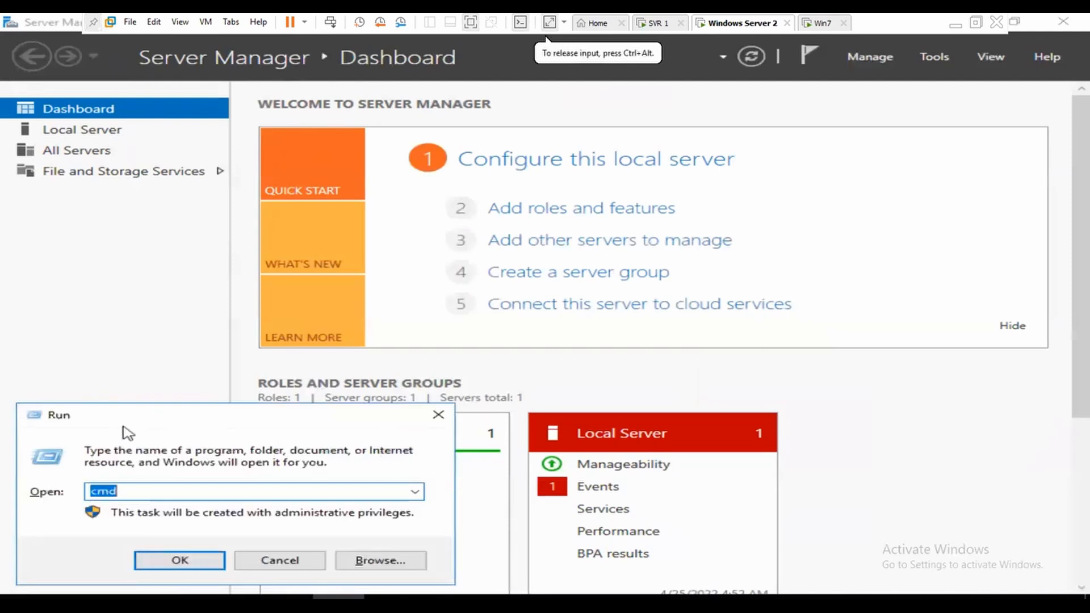
Step: Launch ncpa.cpl and open Ethernet0's properties
text(ncpa)
key(Down)
key(Return)
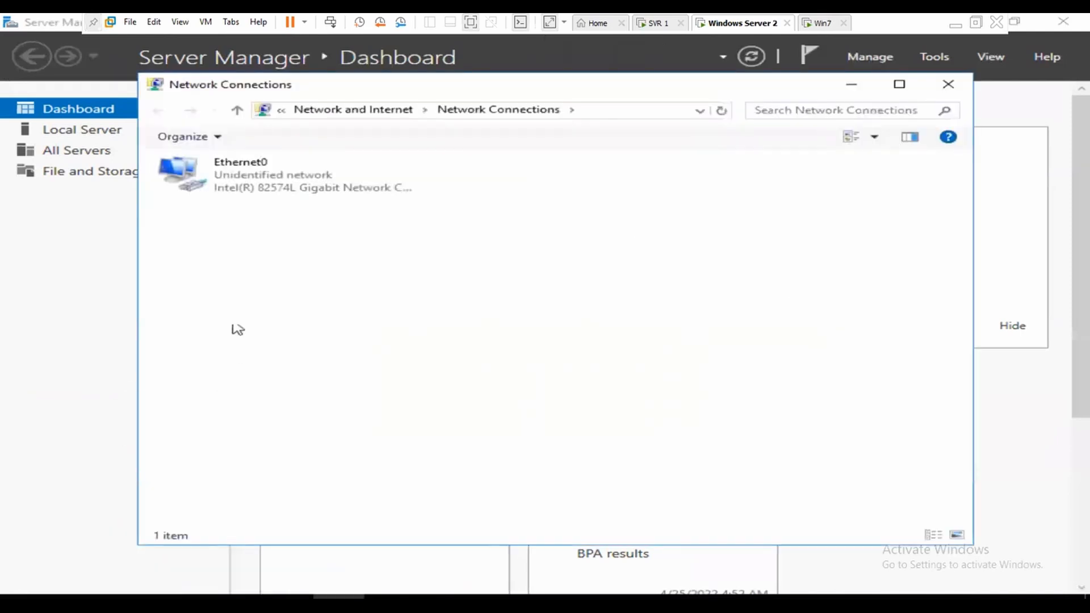
right_click(230, 187)
click(304, 359)
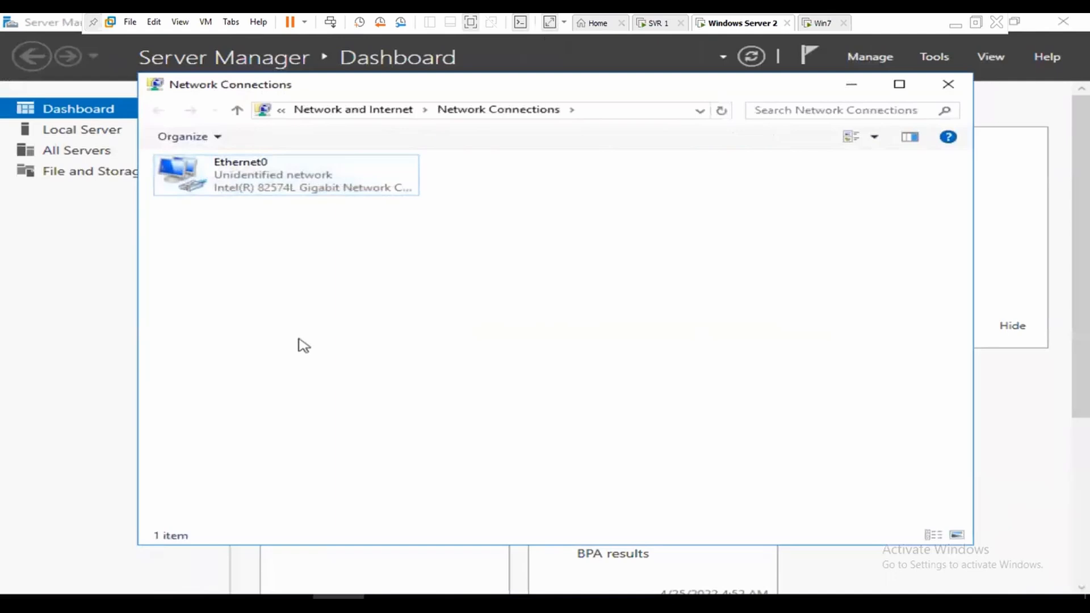
right_click(253, 170)
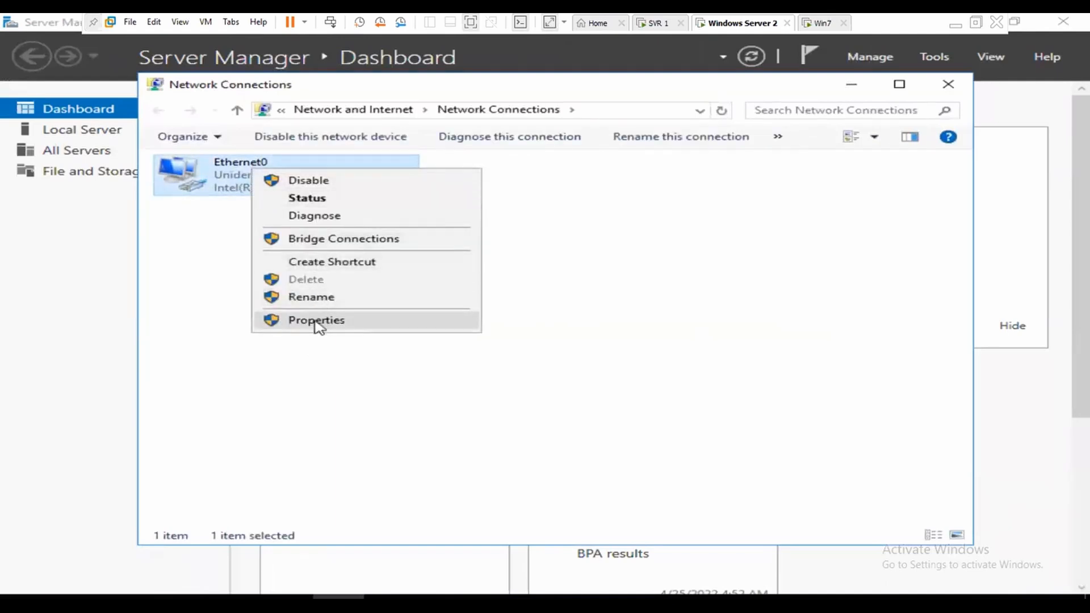
click(321, 318)
Step: Check IPv4 is static 192.168.50.2 with DNS 192.168.50.1, then close Network Connections
click(407, 321)
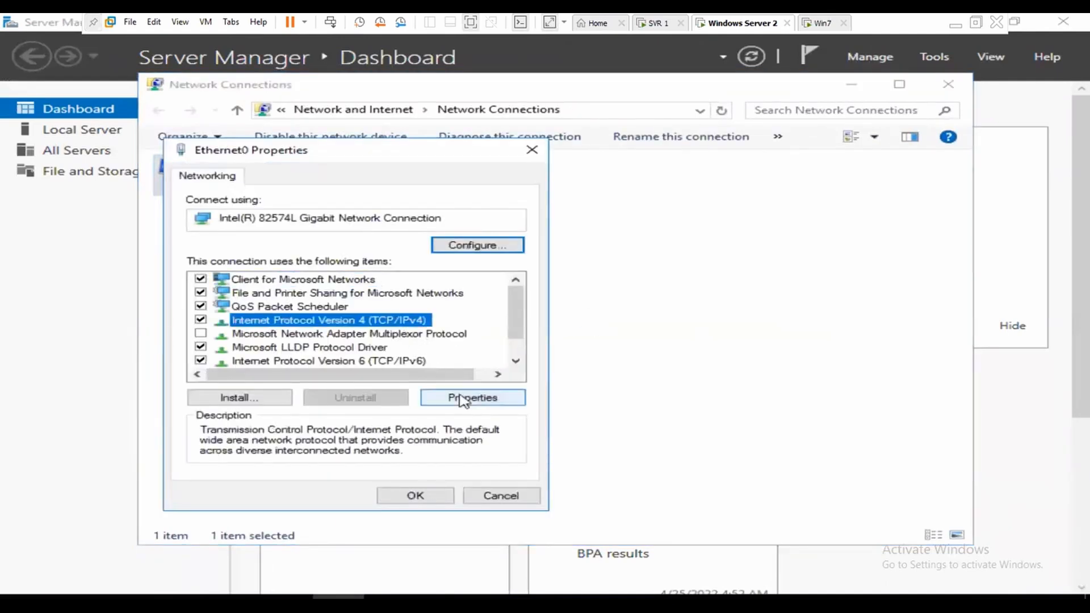
click(471, 398)
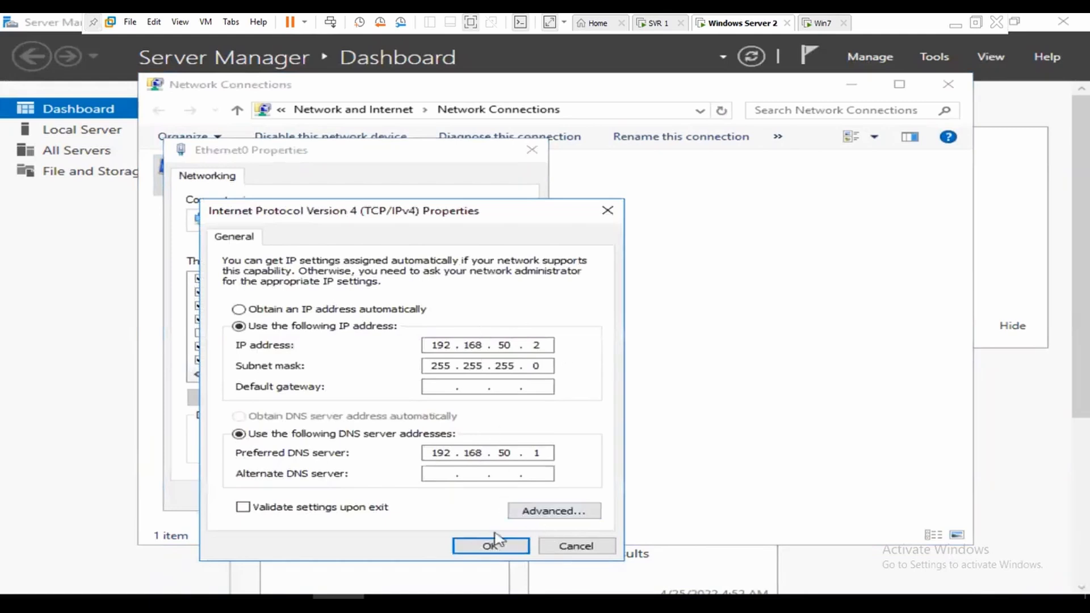
click(490, 545)
click(417, 500)
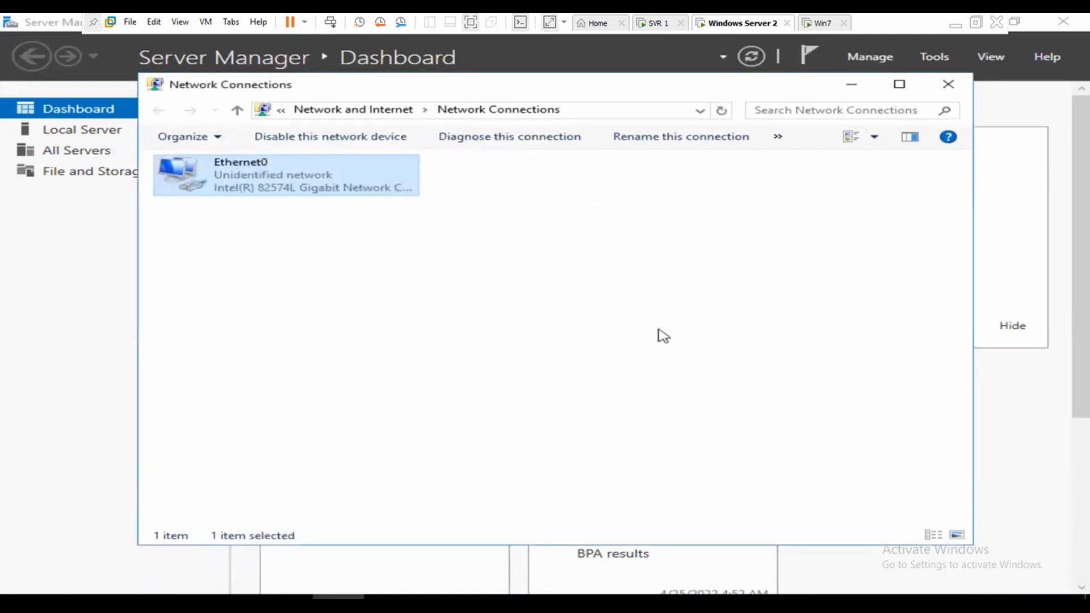
click(959, 85)
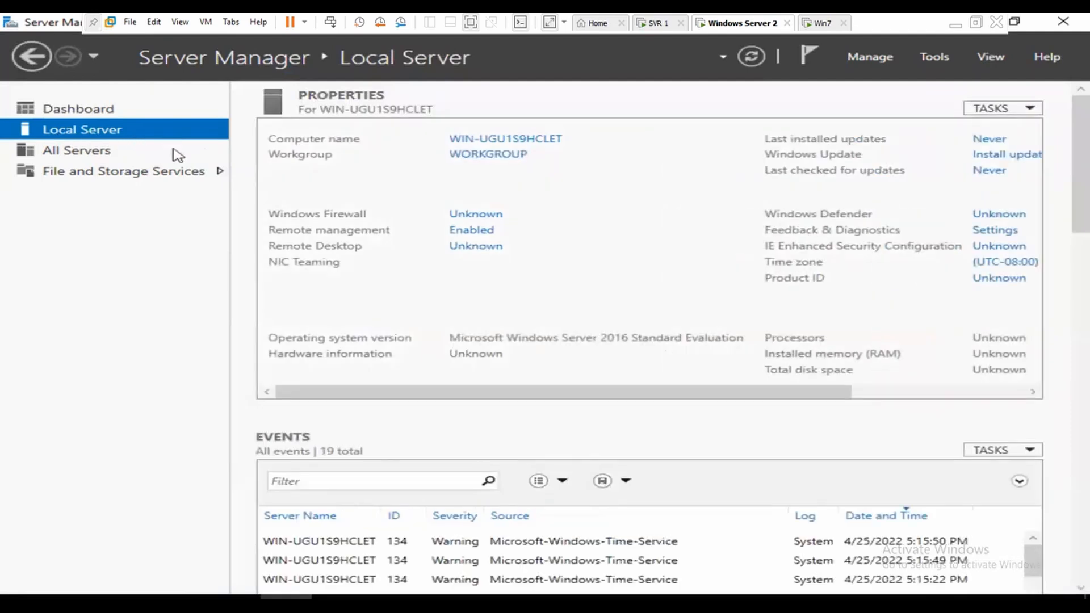
Step: Rename the computer to svr2 and set it to join the abc.com domain
click(513, 161)
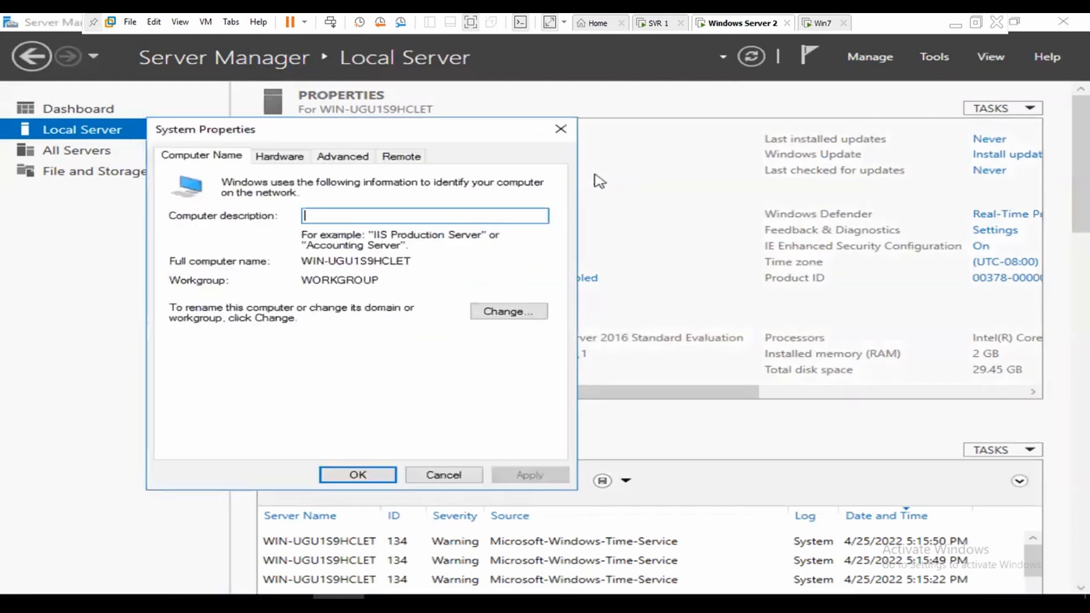
click(492, 315)
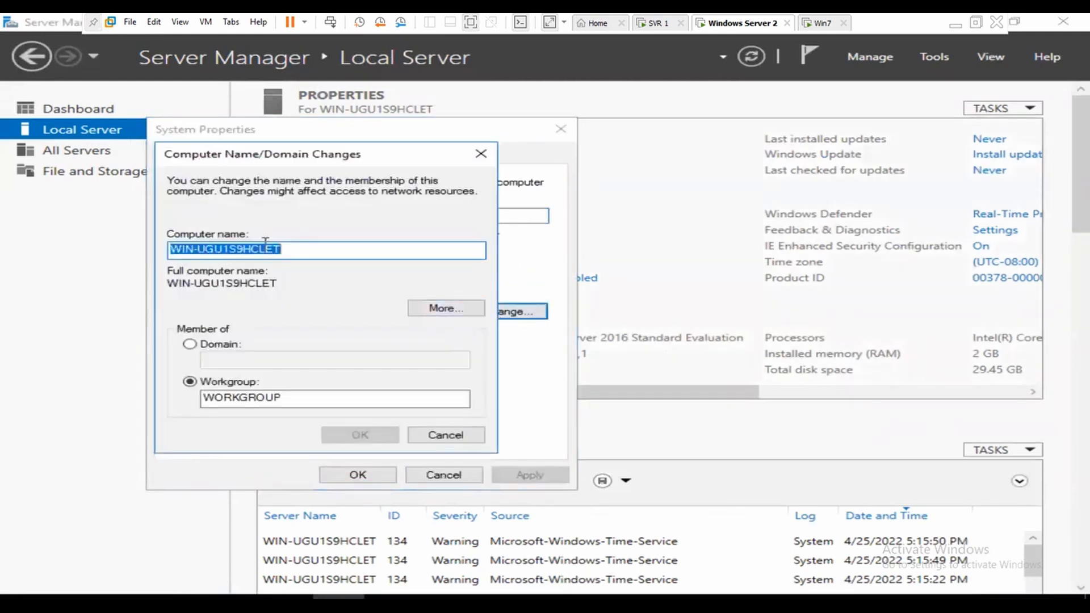
text(svr2)
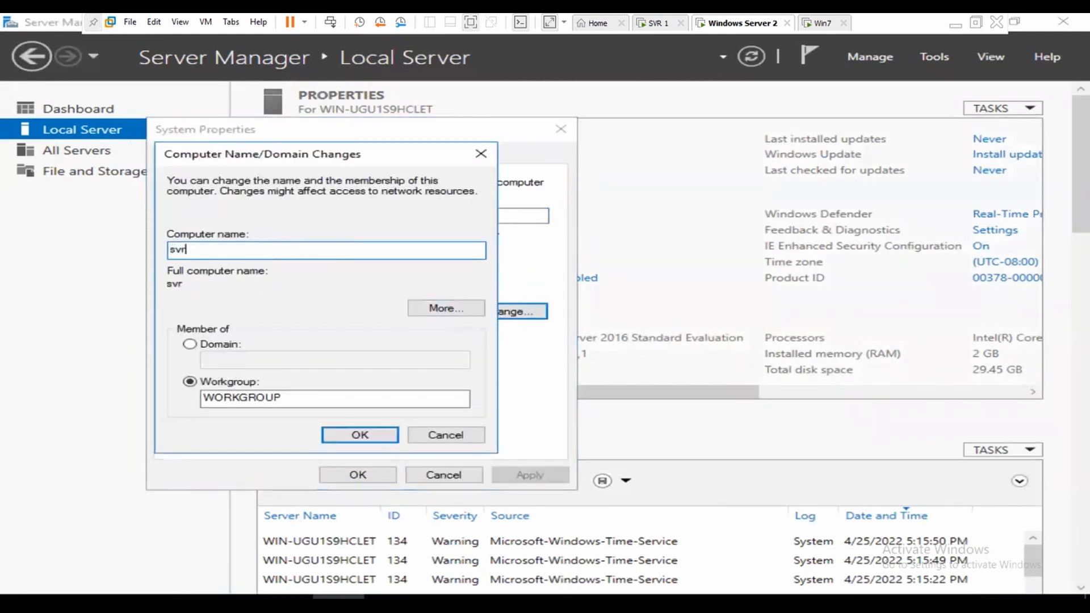
click(189, 344)
text(abc.com)
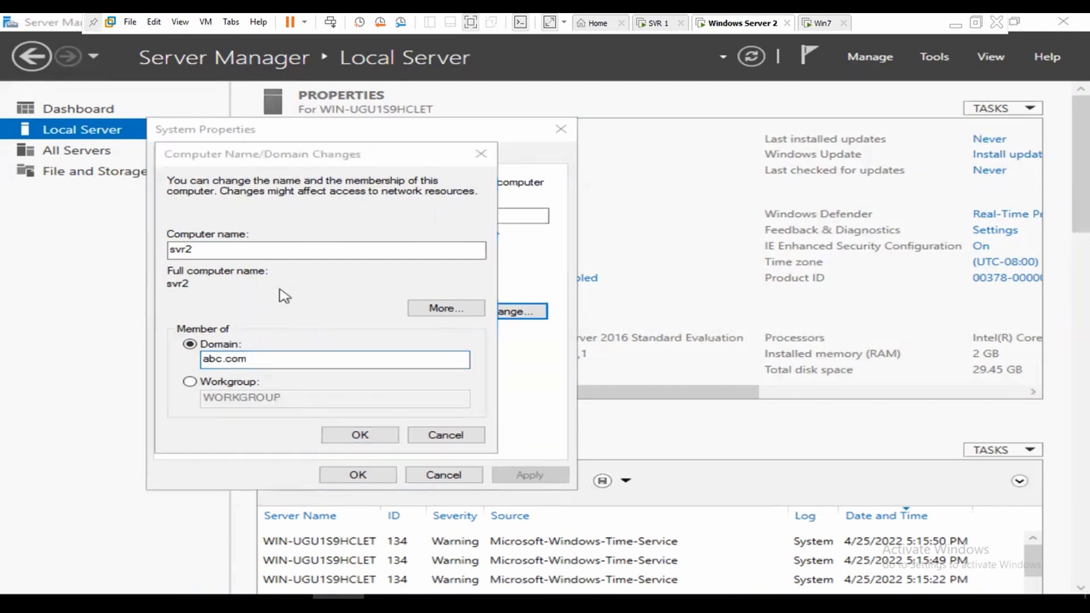
Step: Enter the administrator user name and password to authorize the domain join
text(admi)
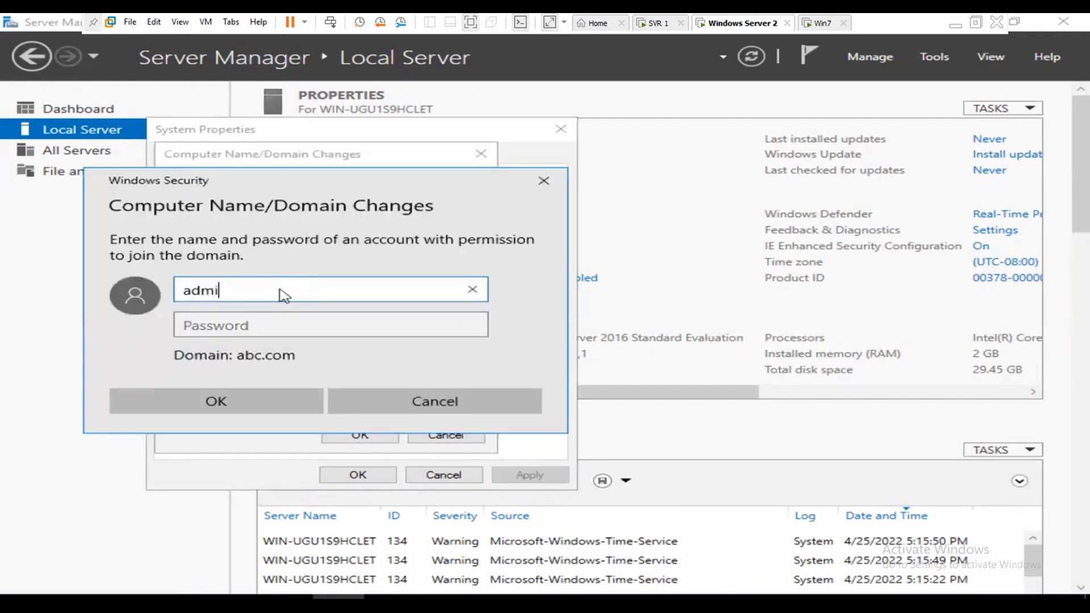
text(nis)
key(BackSpace)
key(BackSpace)
key(BackSpace)
key(BackSpace)
key(BackSpace)
key(BackSpace)
key(BackSpace)
text(administrator)
key(Tab)
text(****)
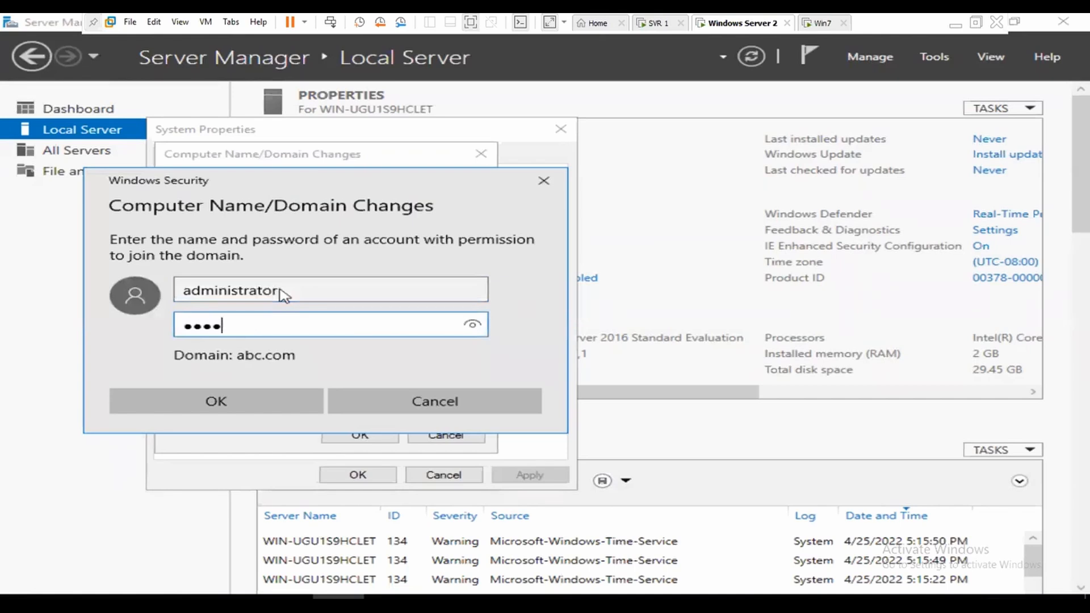
key(BackSpace)
key(BackSpace)
key(BackSpace)
key(BackSpace)
key(BackSpace)
key(BackSpace)
key(BackSpace)
key(BackSpace)
key(BackSpace)
key(BackSpace)
text(*****)
click(277, 398)
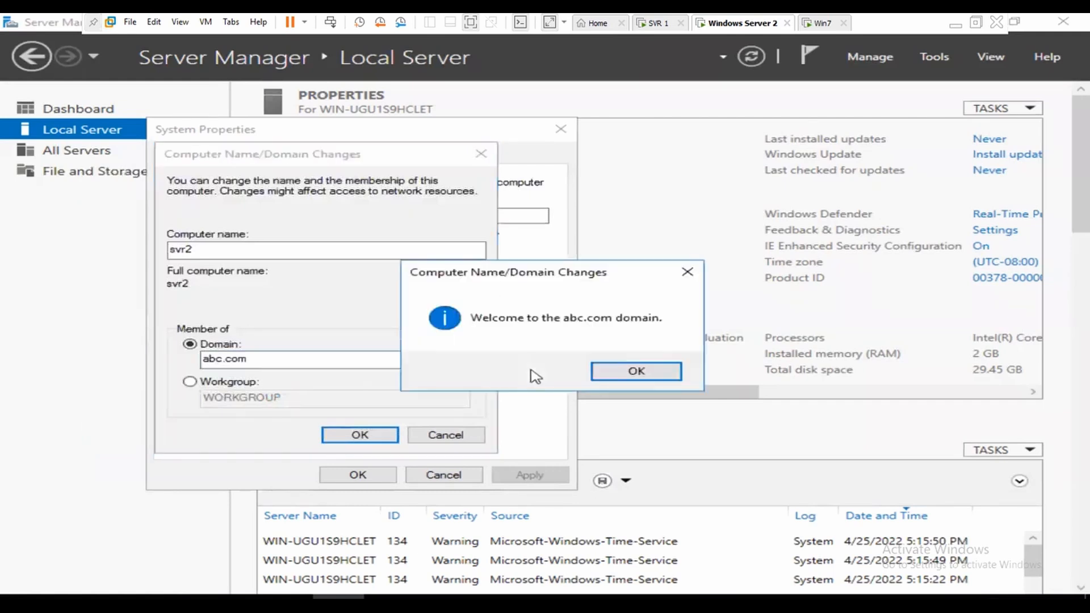
Step: Acknowledge the welcome and restart prompts and restart the server now
click(598, 368)
click(372, 435)
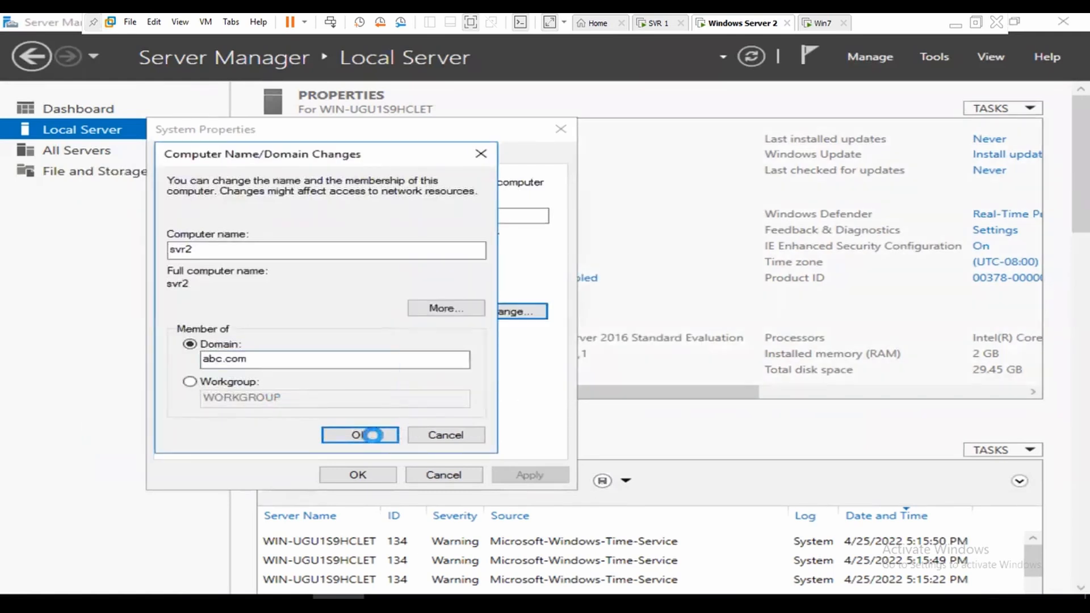
click(663, 333)
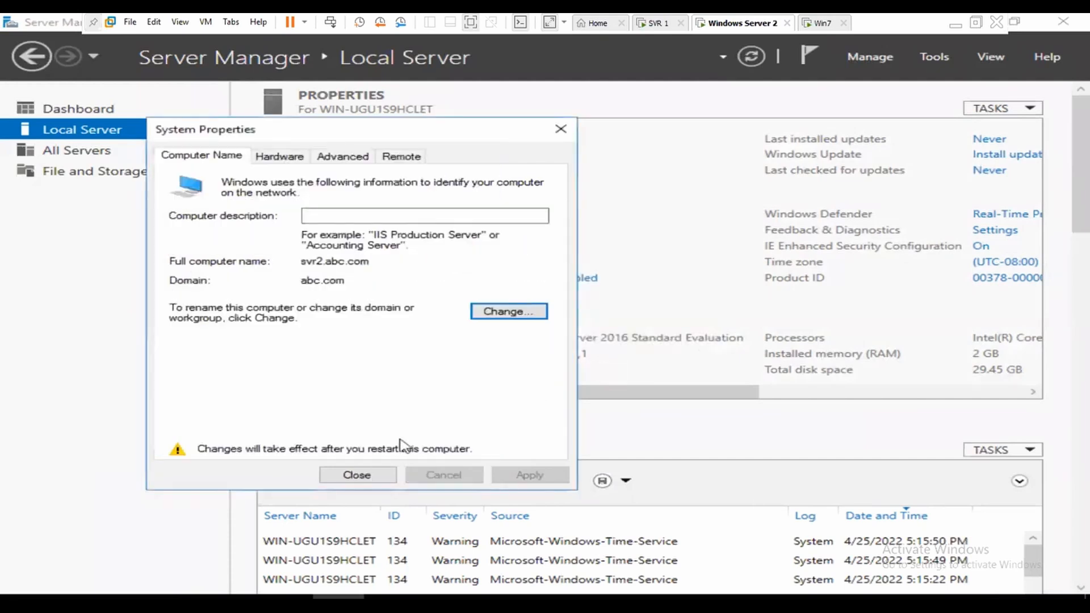
click(356, 475)
click(559, 337)
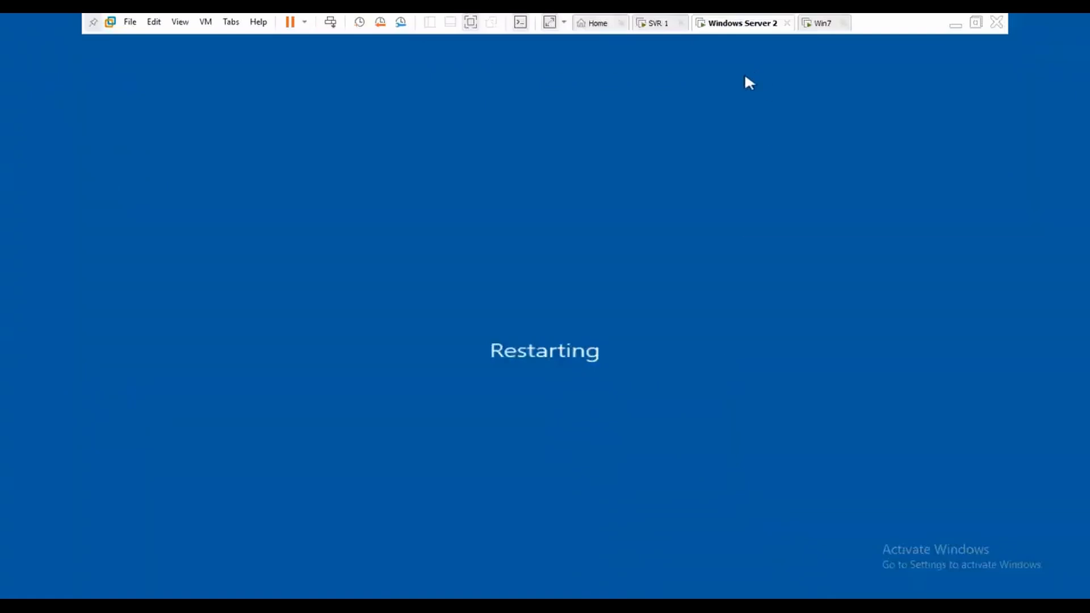
click(658, 22)
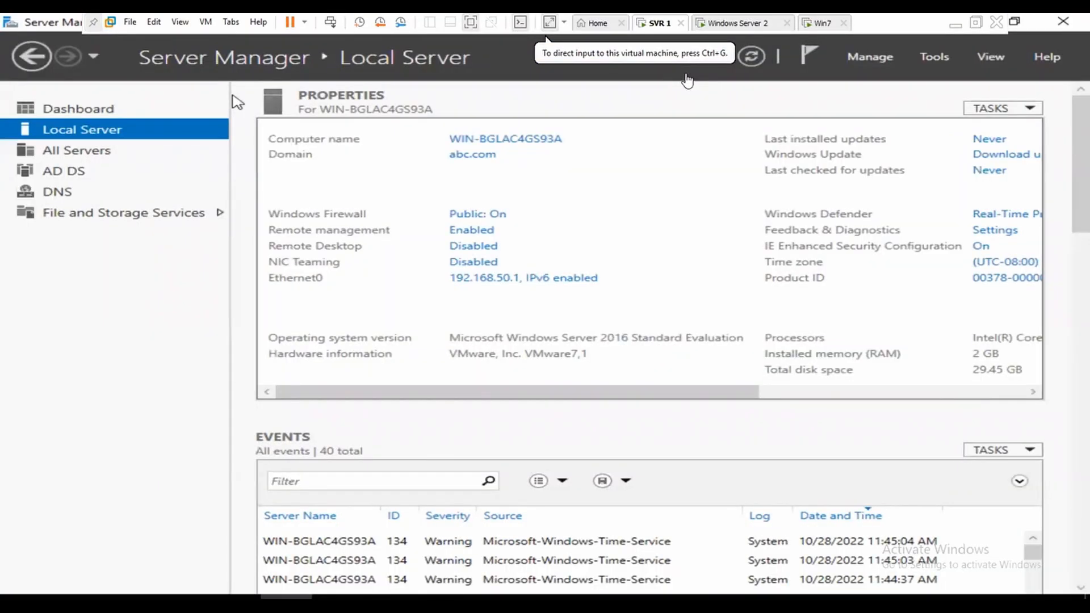
Step: On SVR 1, start the Add Roles and Features wizard for role-based installation on this server
click(104, 117)
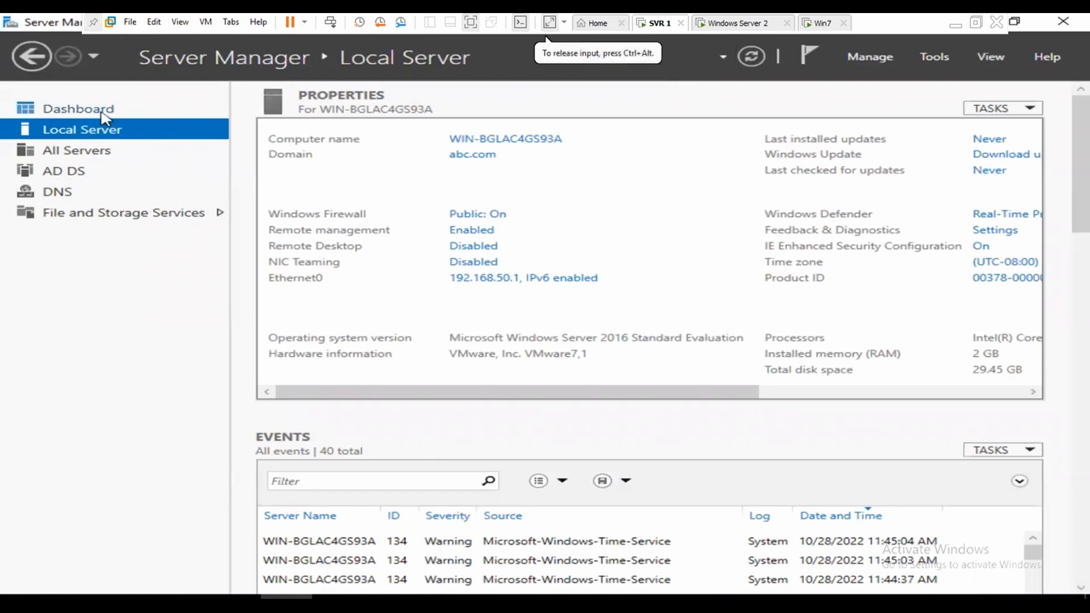
click(105, 117)
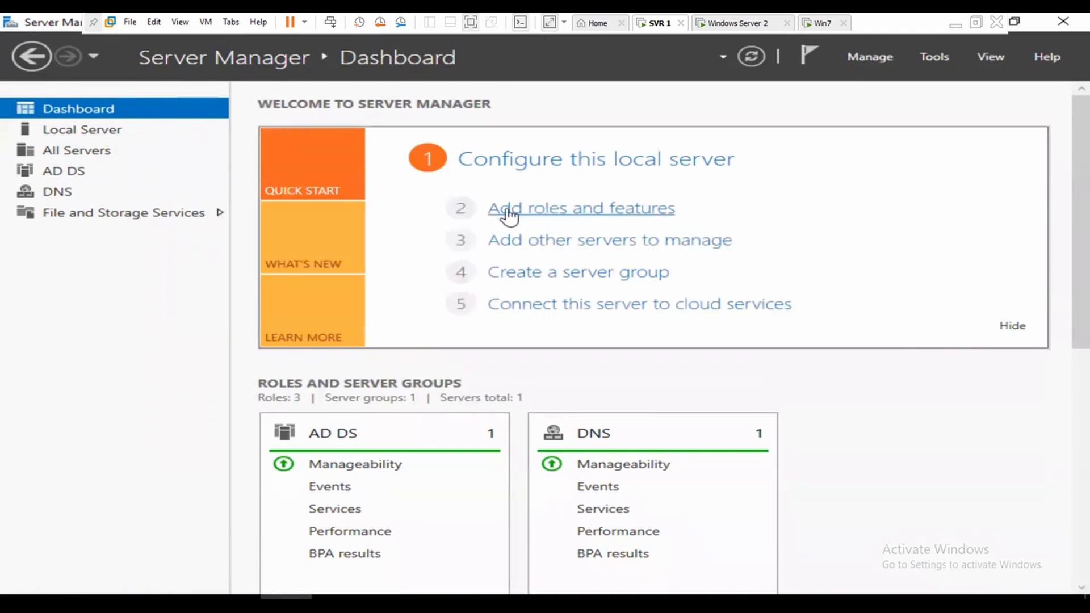
click(601, 214)
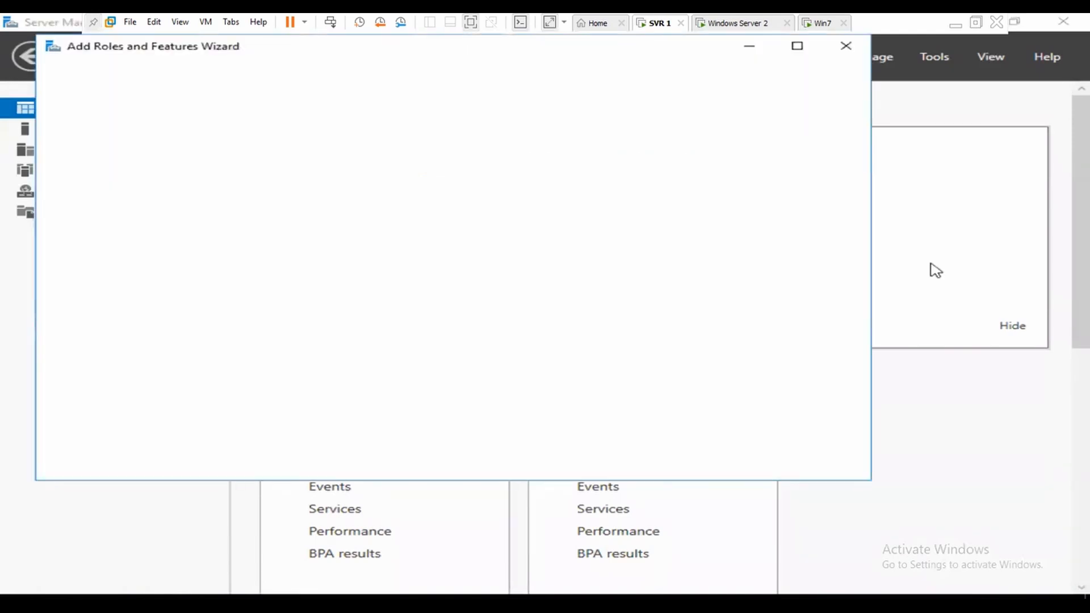
click(632, 464)
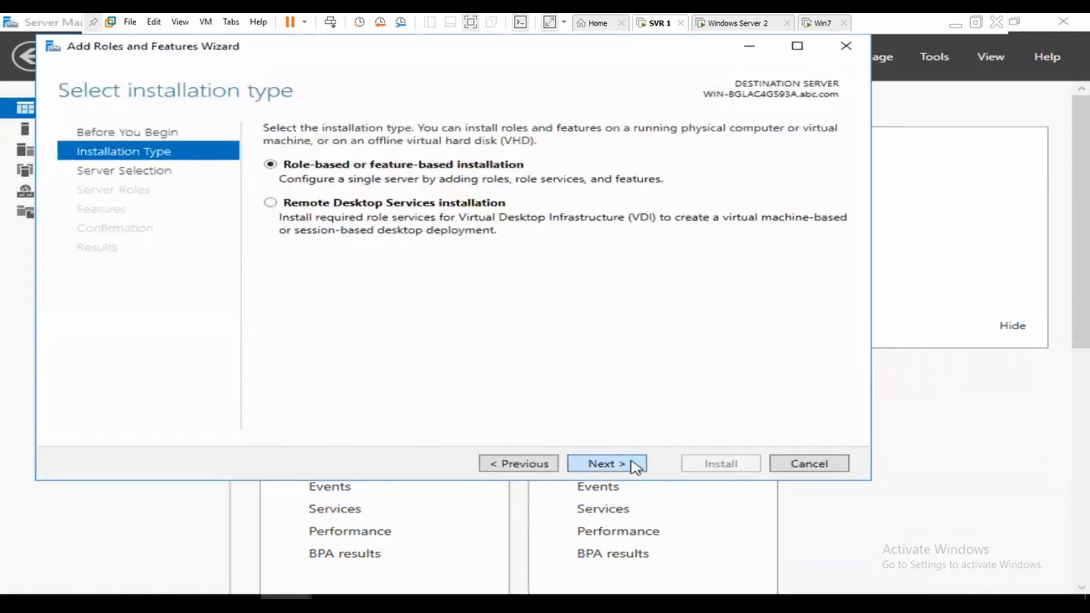
click(634, 465)
click(634, 464)
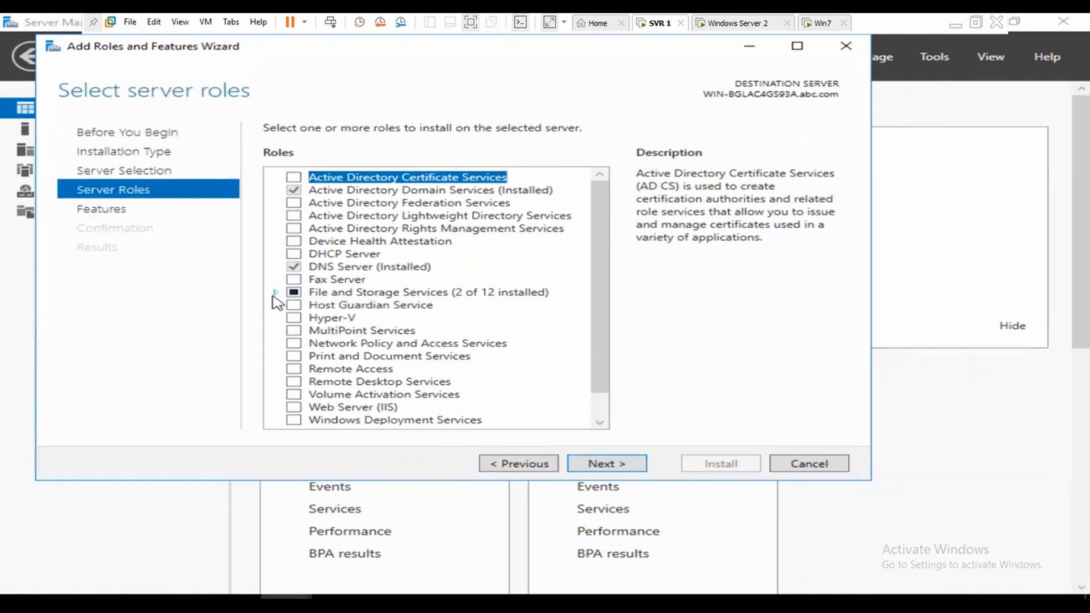
Step: Tick DFS Namespaces under File and iSCSI Services, adding DFS Management Tools
click(275, 293)
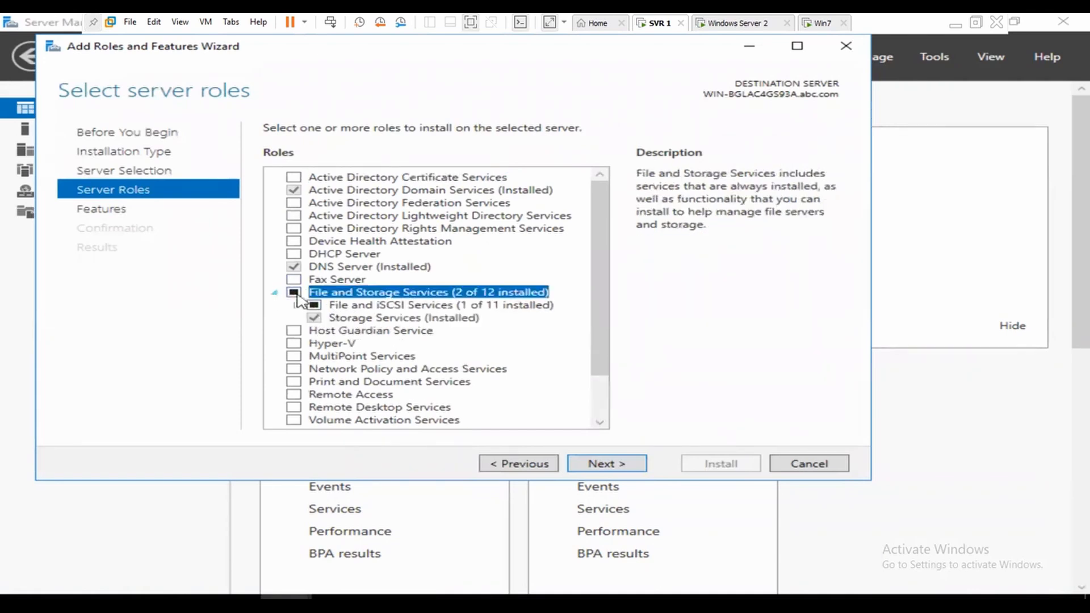
scroll(539, 302, down, 1)
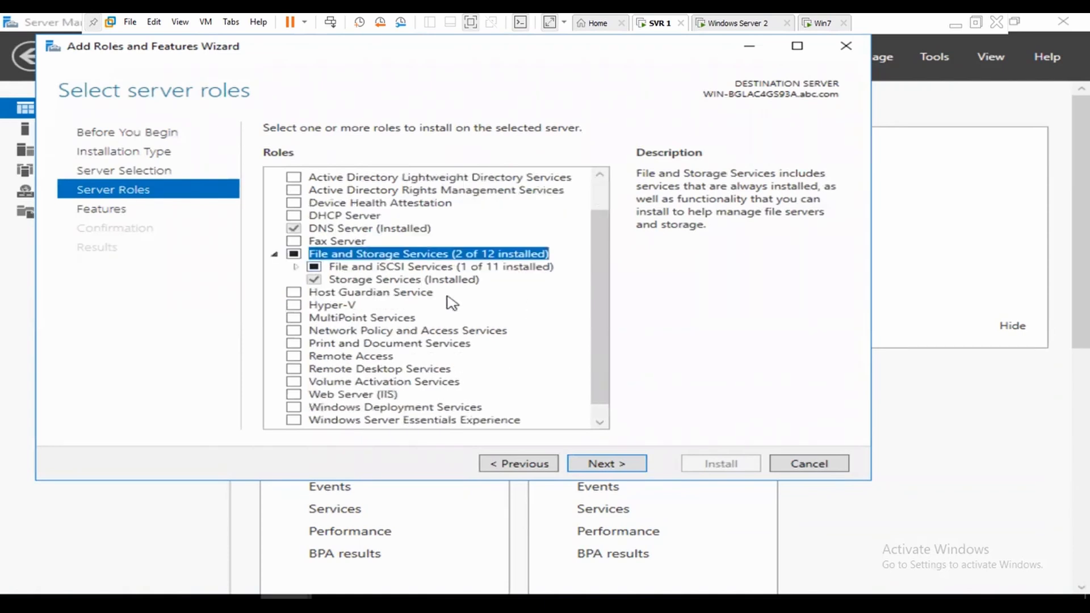
click(296, 266)
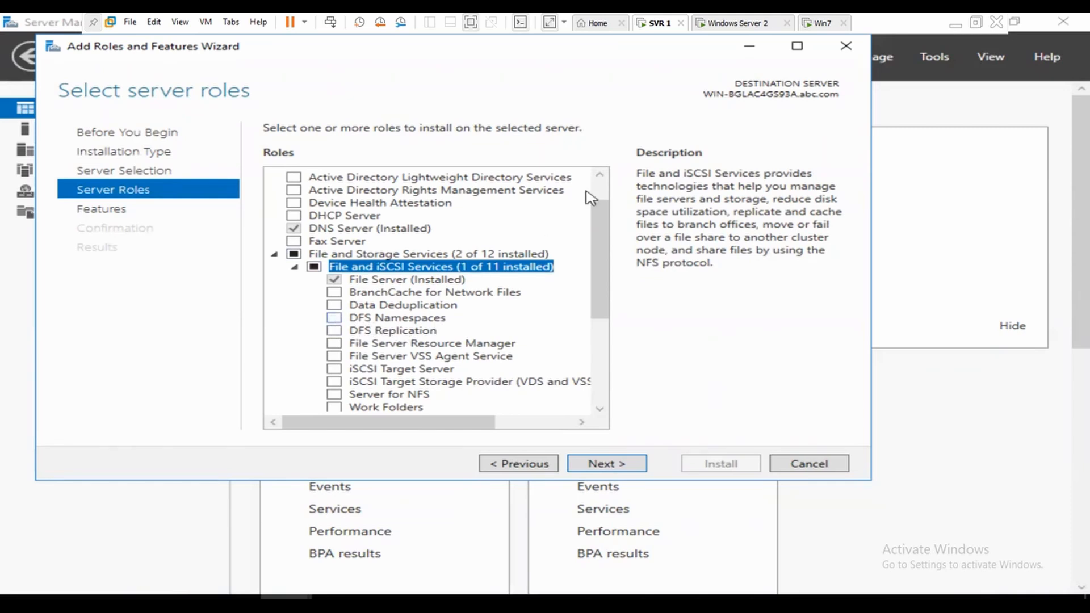
click(334, 318)
click(518, 392)
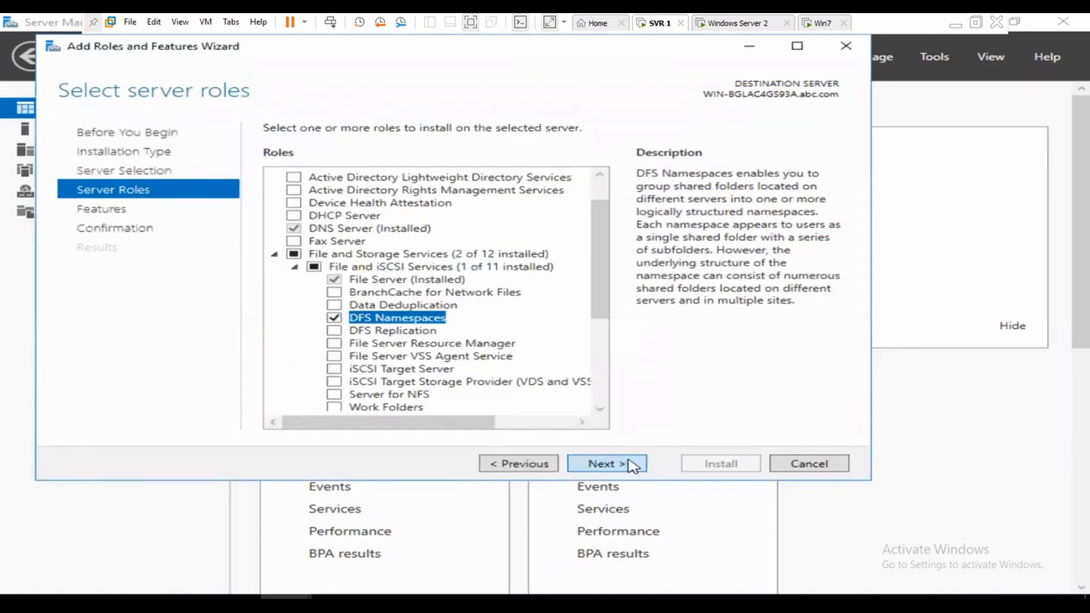
Step: Allow automatic restart and start installing DFS Namespaces
click(629, 463)
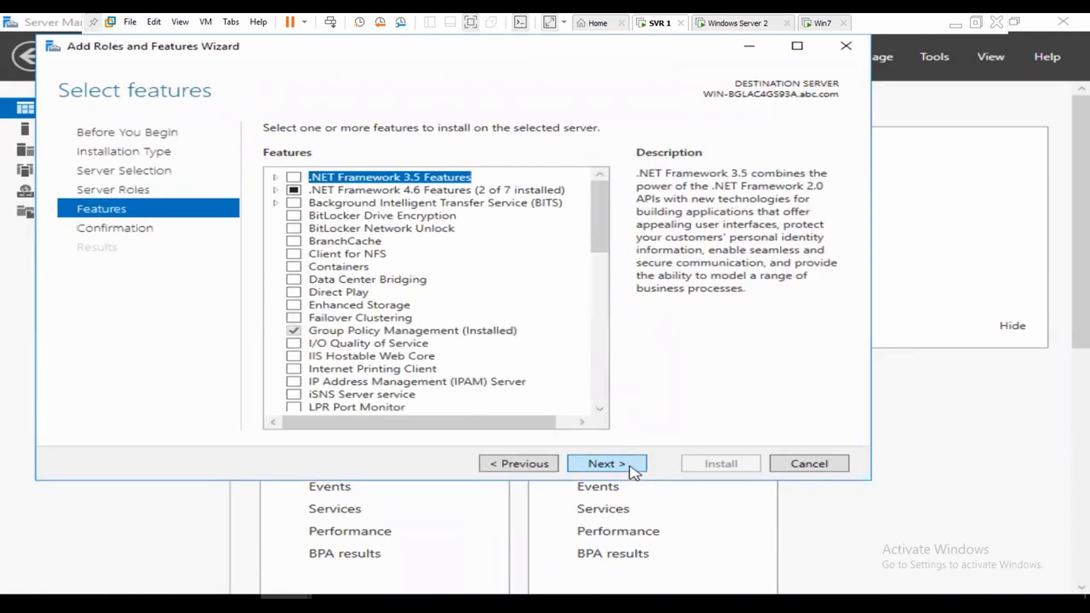
click(631, 465)
click(469, 152)
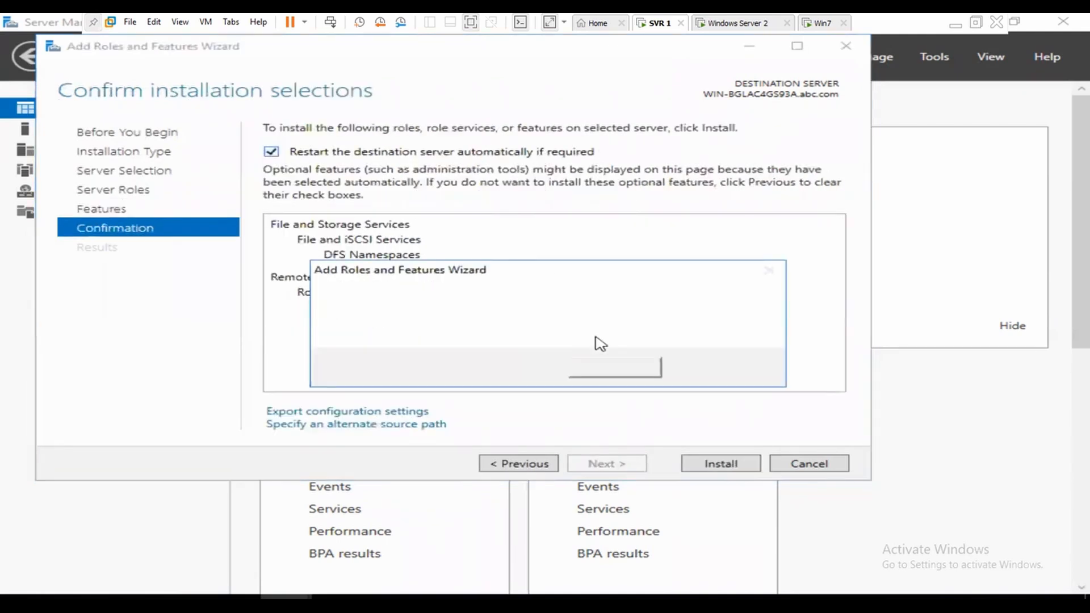
click(615, 369)
click(731, 470)
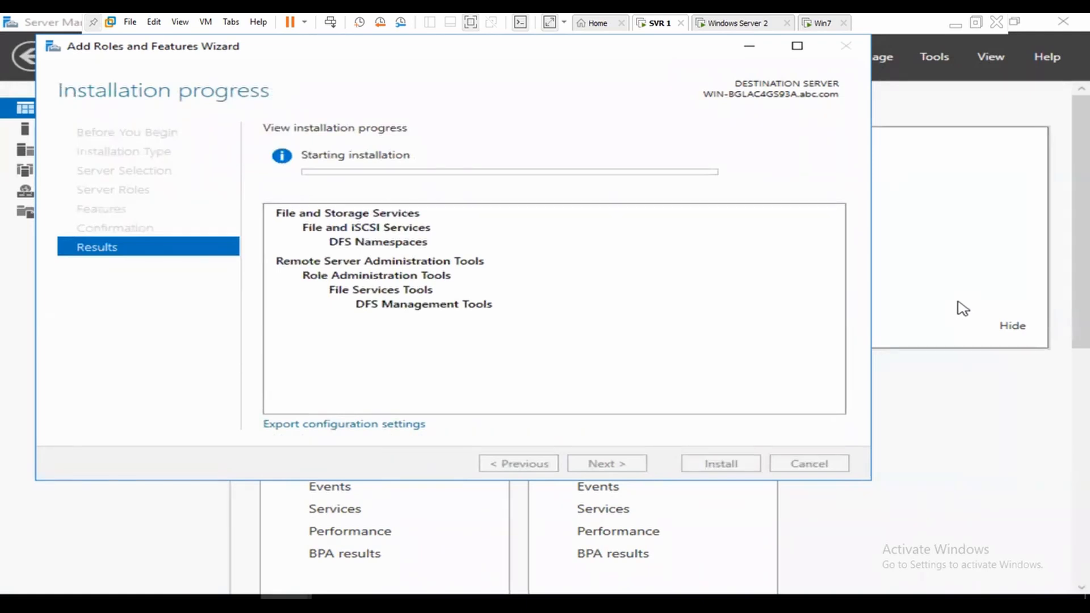
click(818, 23)
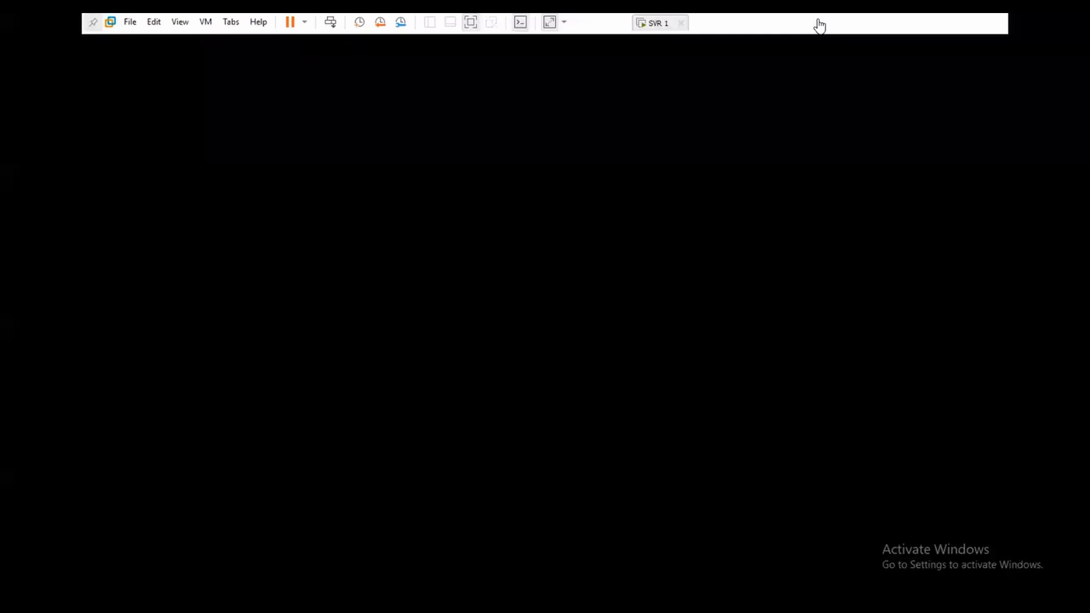
Step: Send Ctrl+Alt+Del to Win7, log on with the user's password, and close the activation notice
right_click(820, 25)
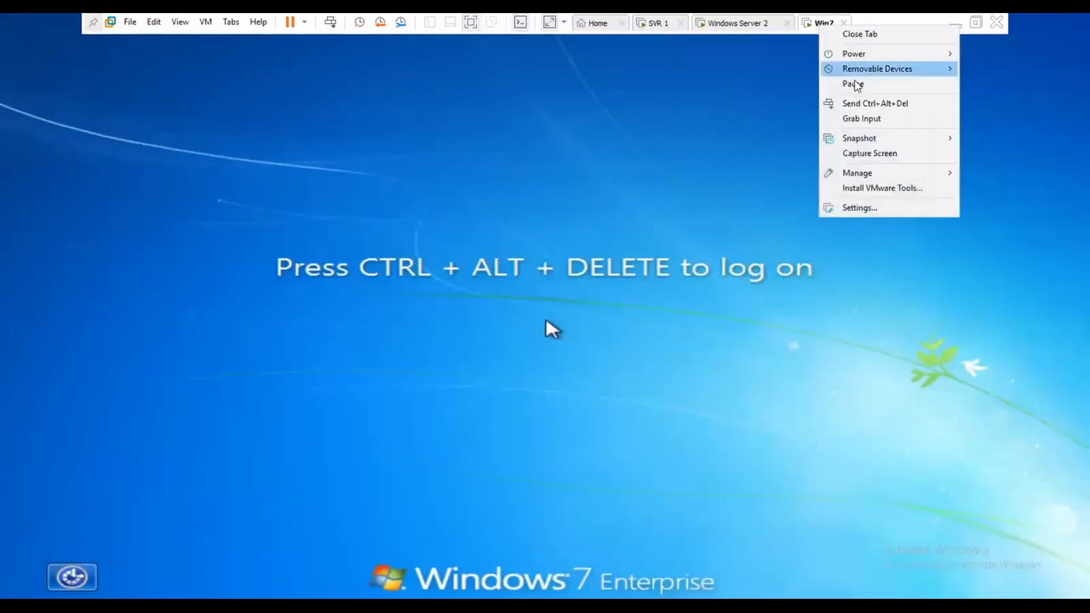
click(856, 103)
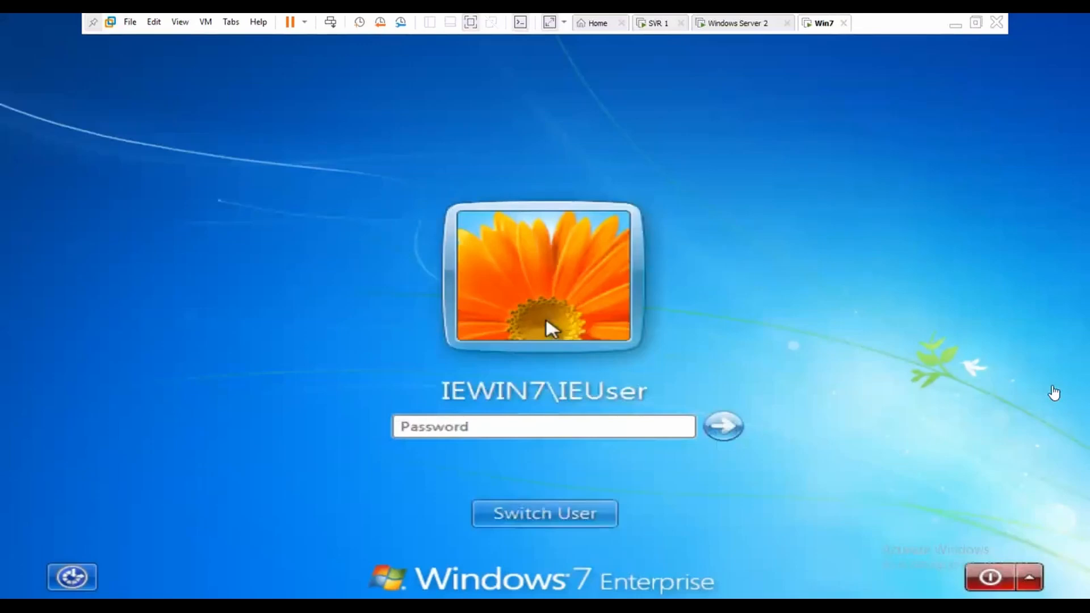
click(632, 423)
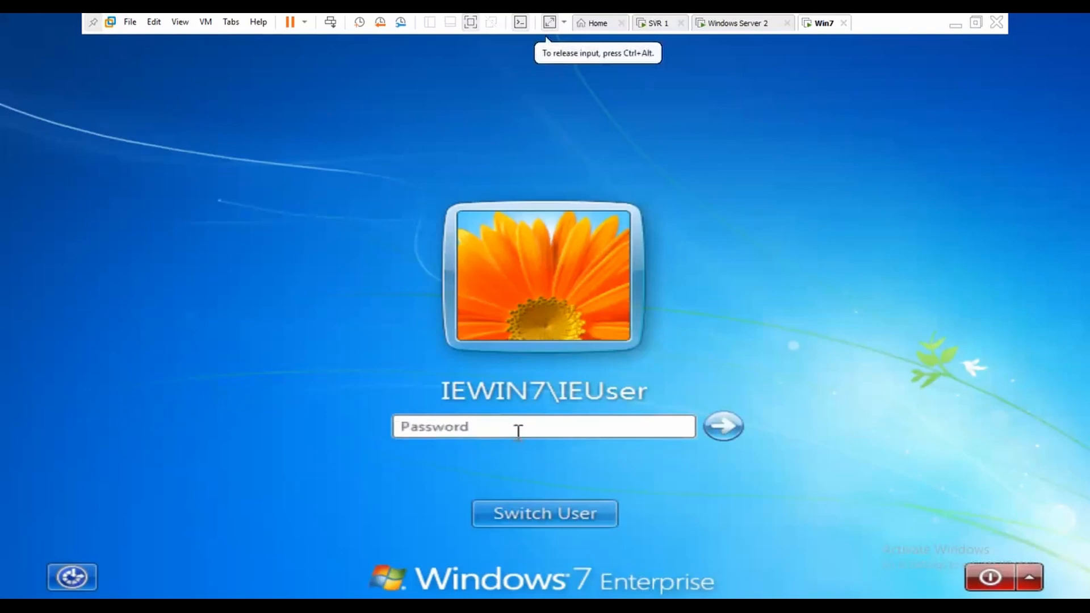
text(Passw0rd)
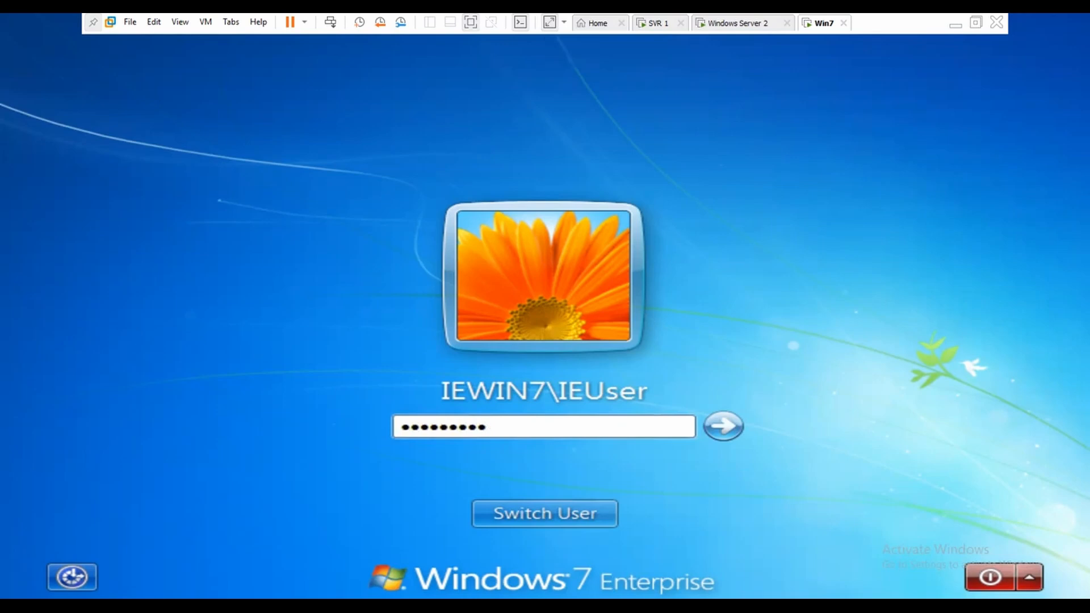
key(Return)
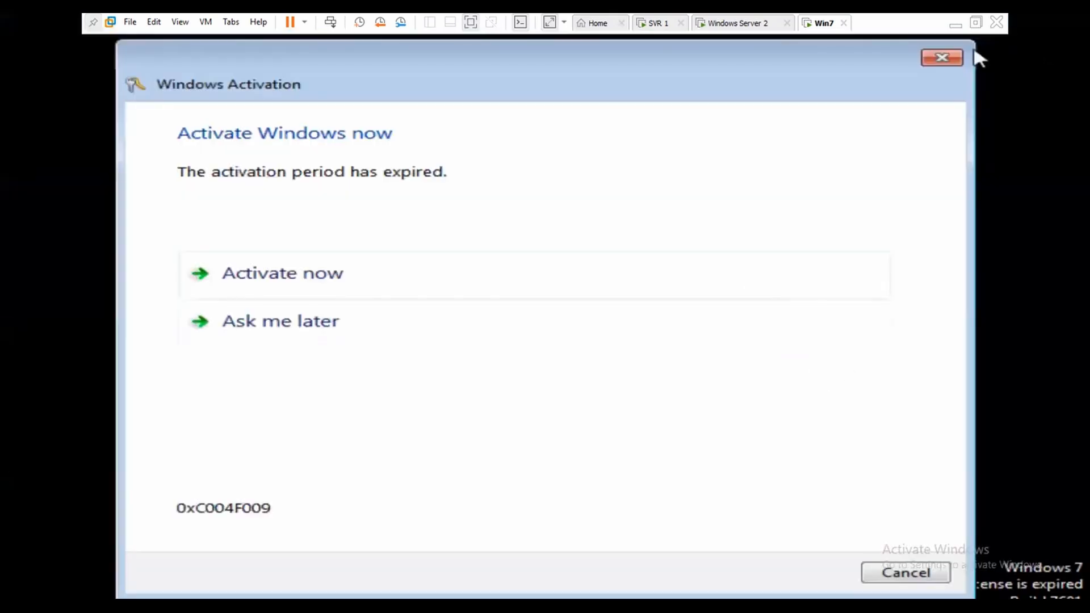
click(945, 58)
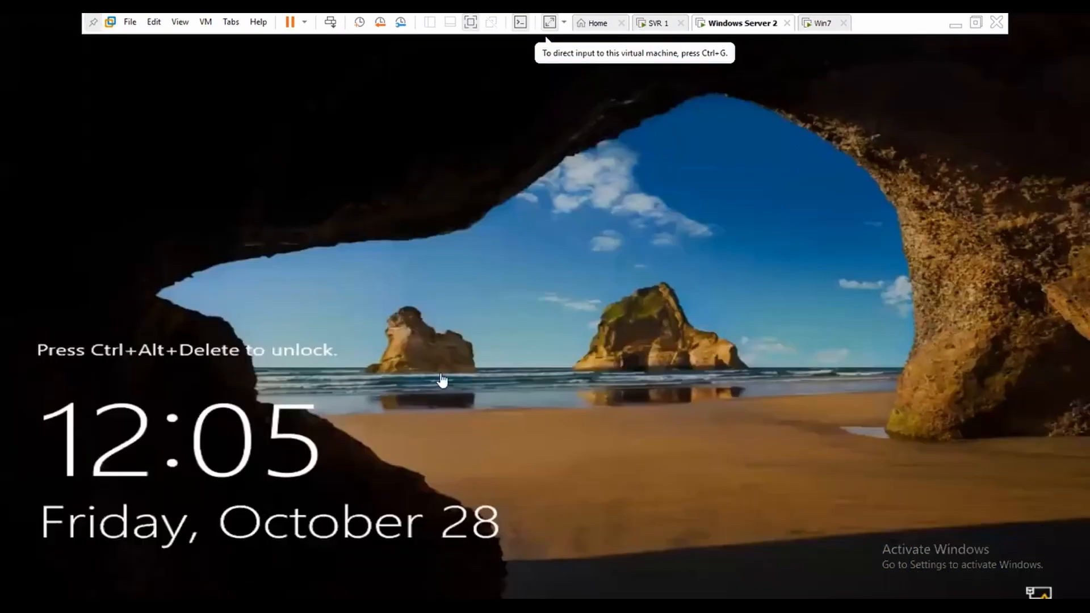
Step: Sign in to Windows Server 2 as Other user with the abc.com domain administrator account and password
click(750, 23)
right_click(735, 24)
click(789, 100)
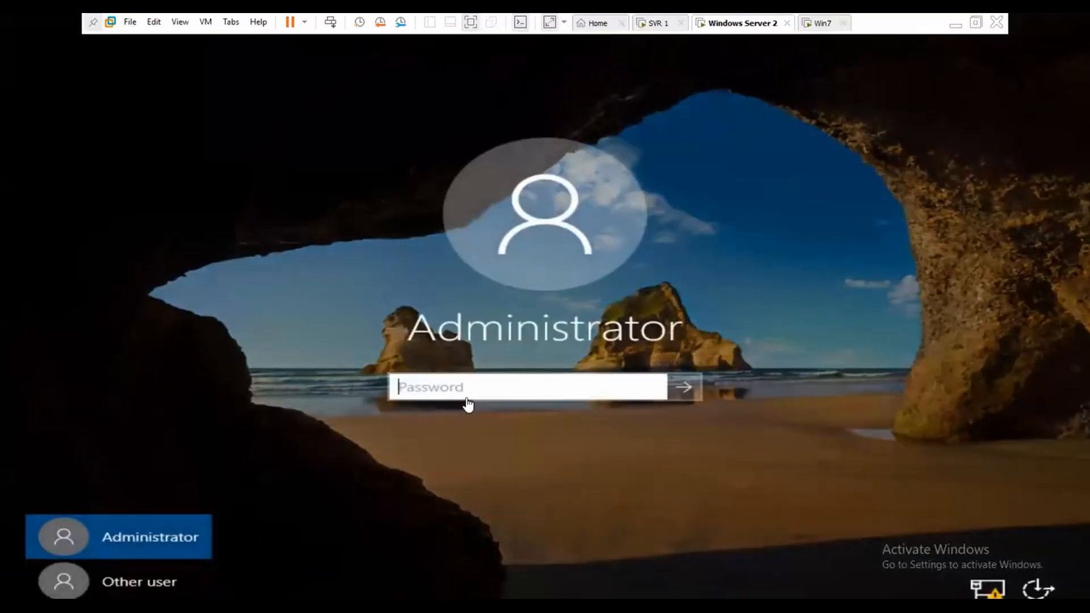
click(463, 390)
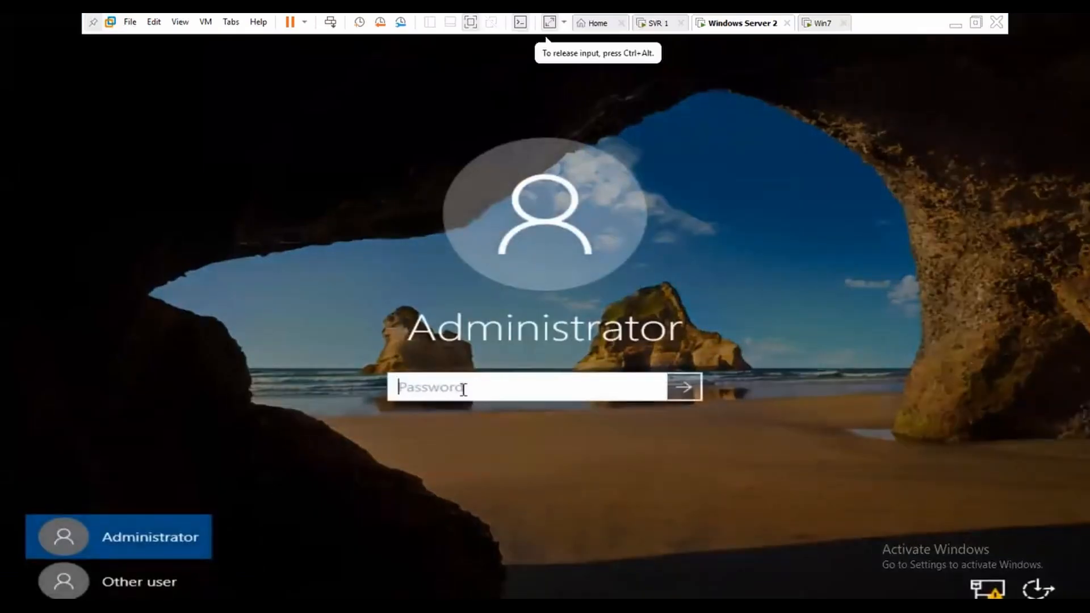
click(161, 594)
click(452, 384)
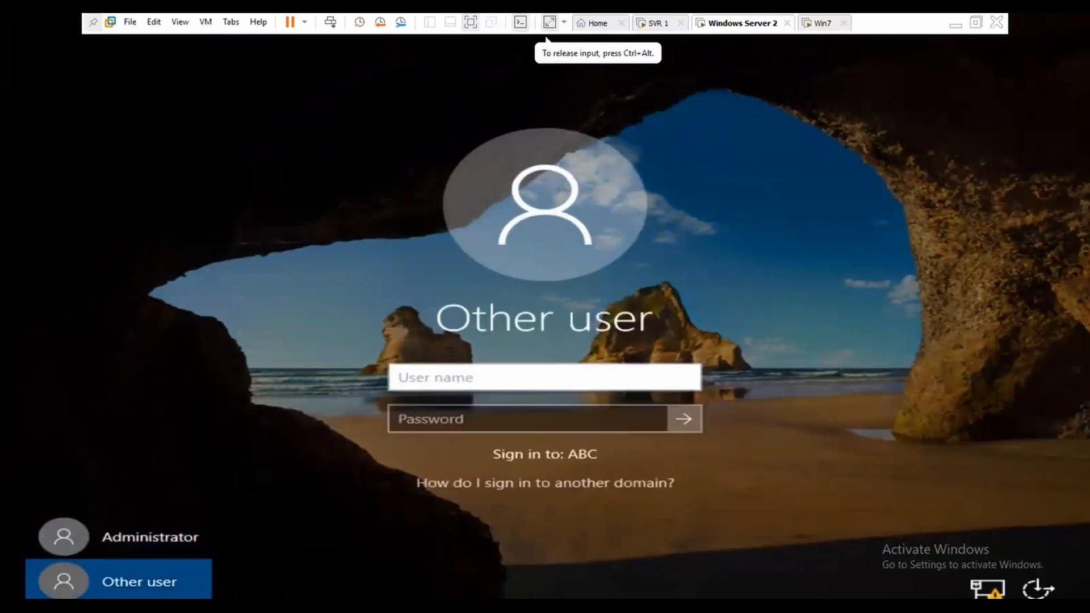
text(administrator@a)
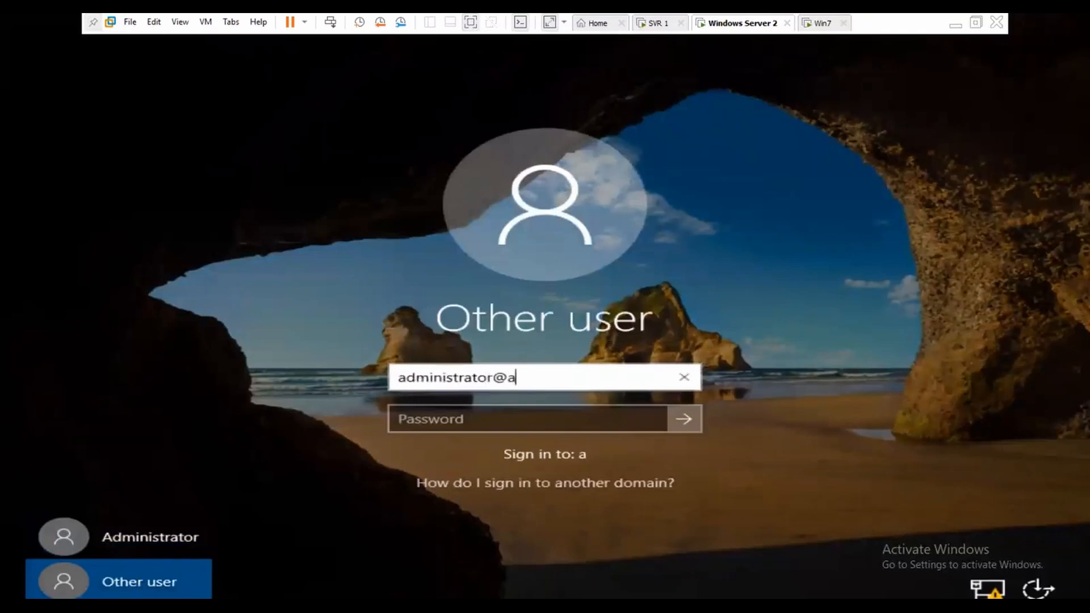
text(bc.co)
text(m)
key(Tab)
text(*******)
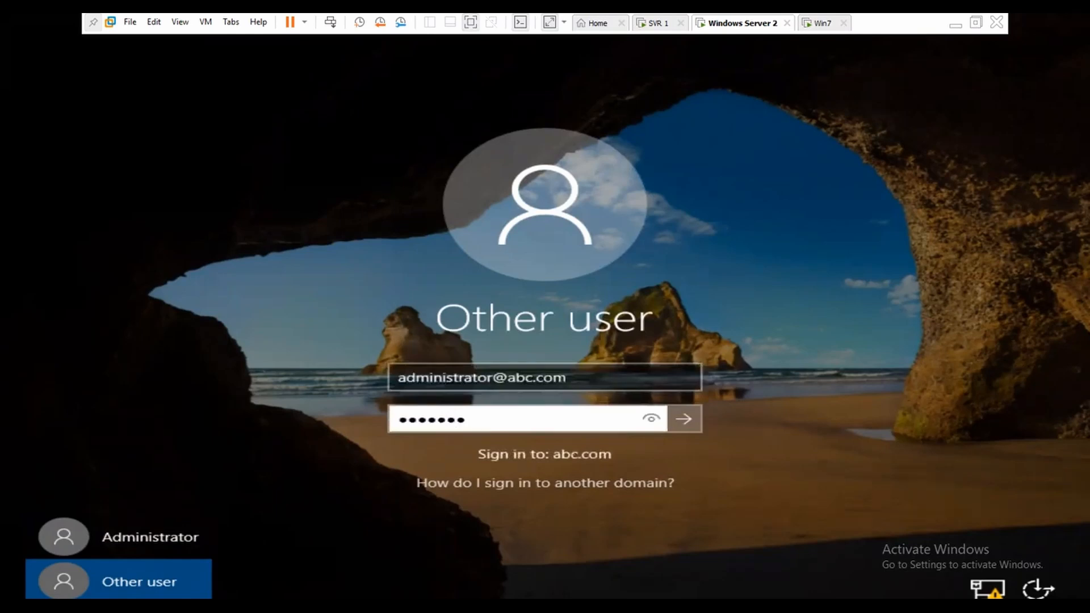
text(***)
key(Return)
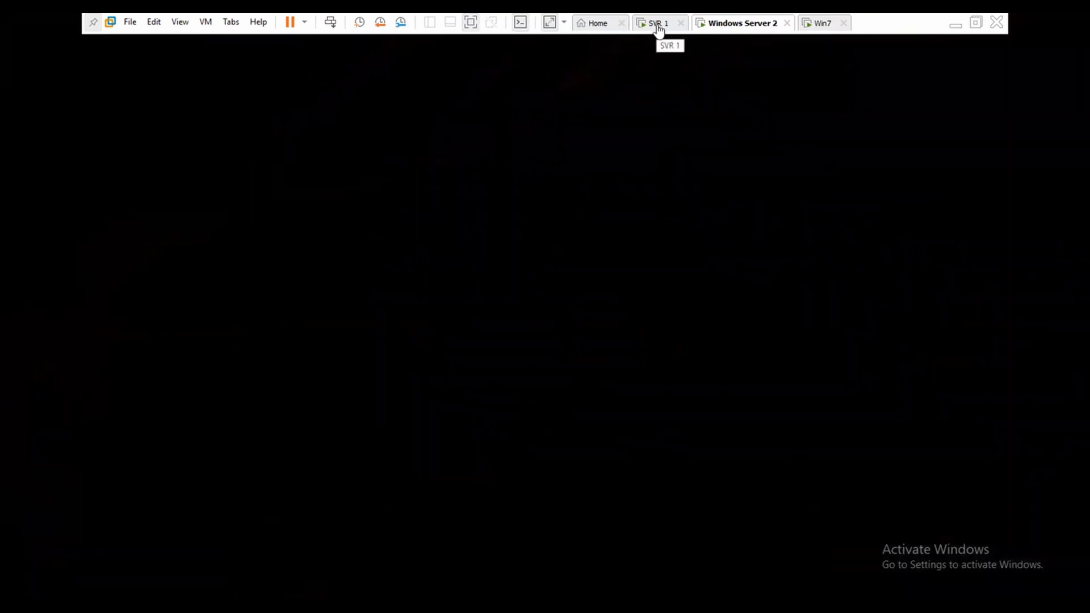
Step: Monitor the DFS installation on SVR 1 until it succeeds, then close the Add Roles and Features Wizard
click(657, 25)
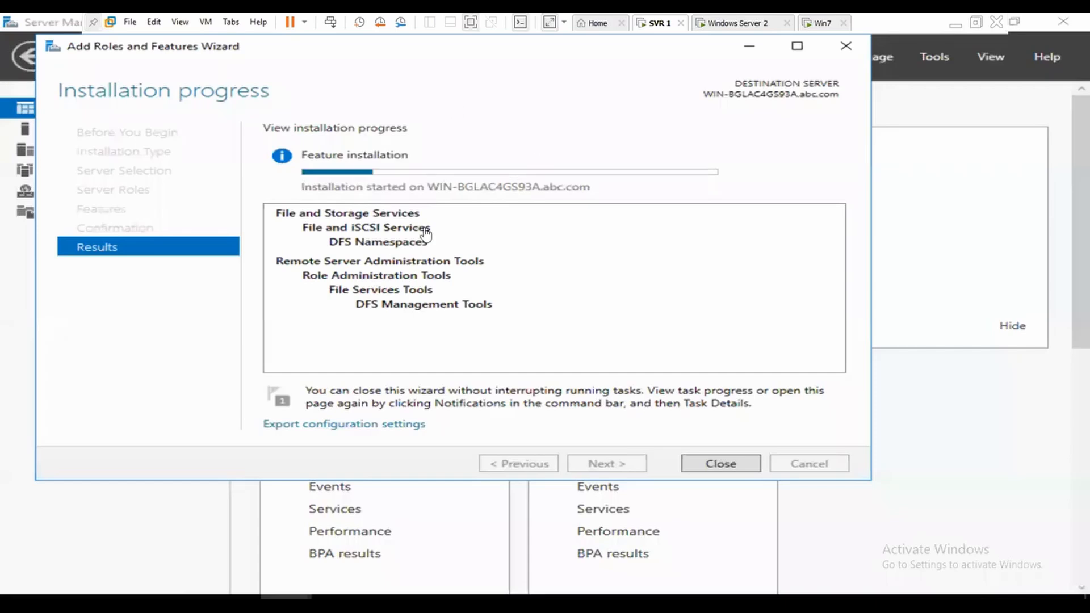
click(738, 23)
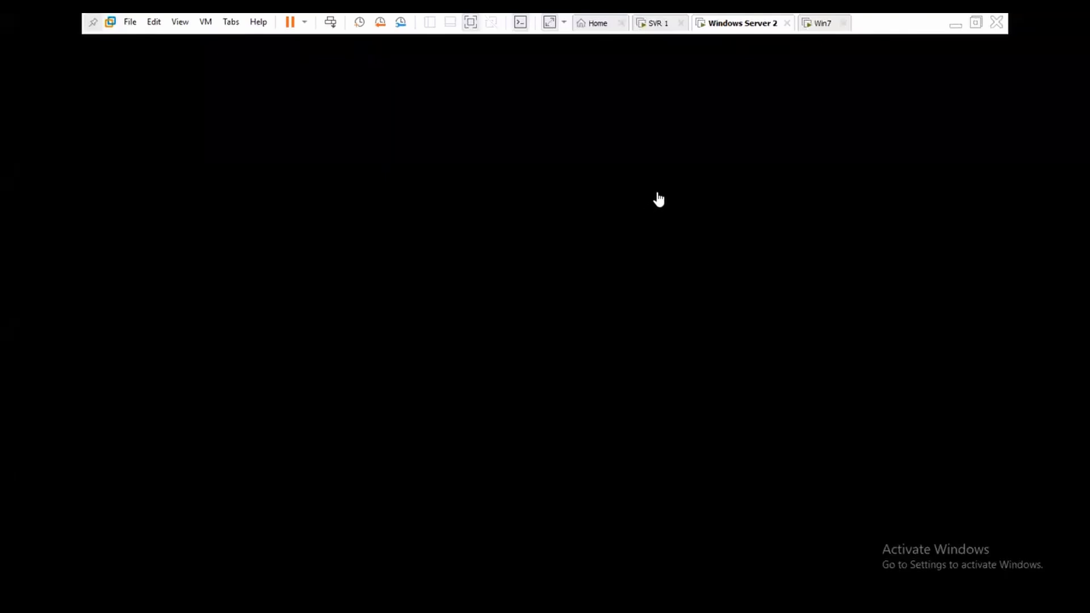
click(665, 29)
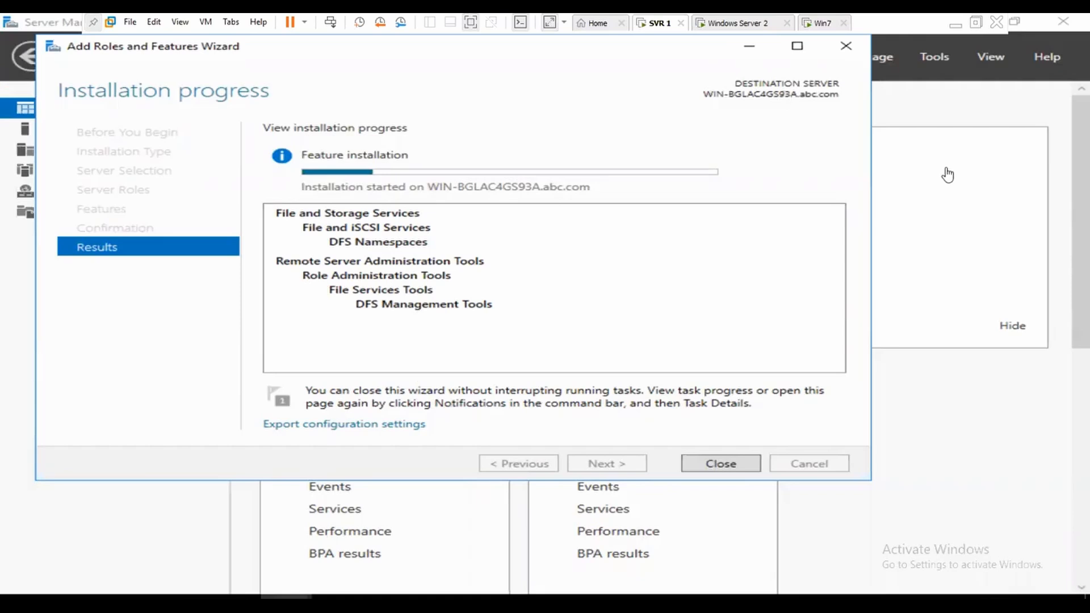
click(741, 22)
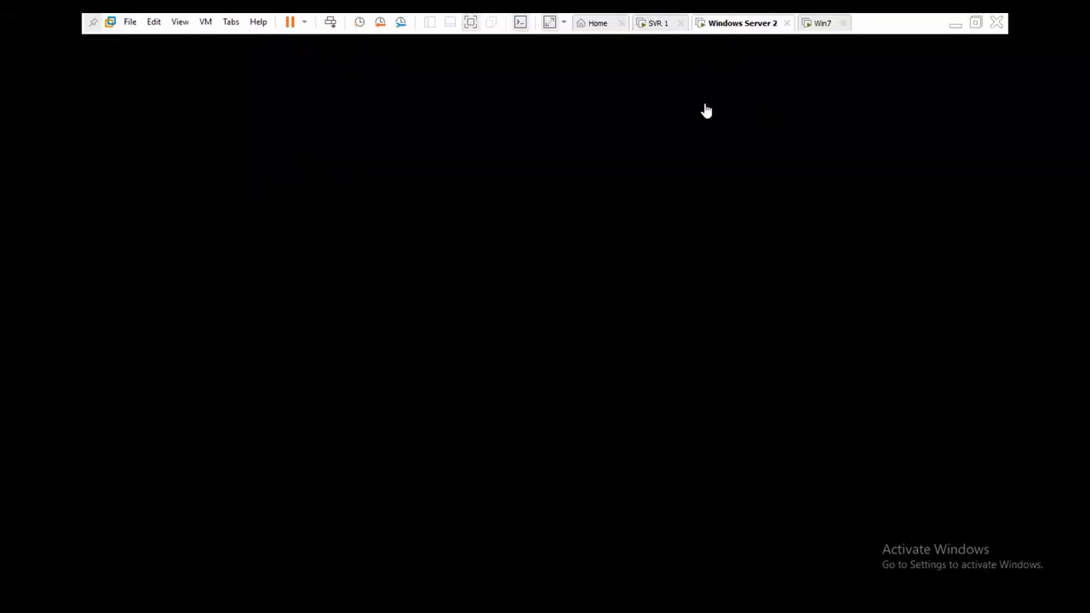
click(659, 25)
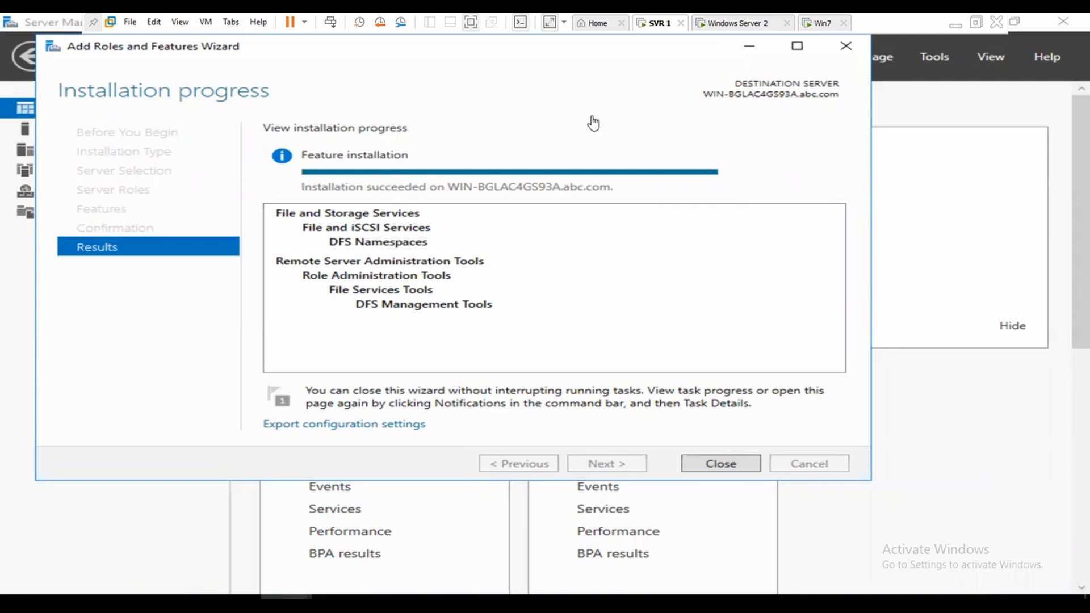
click(729, 470)
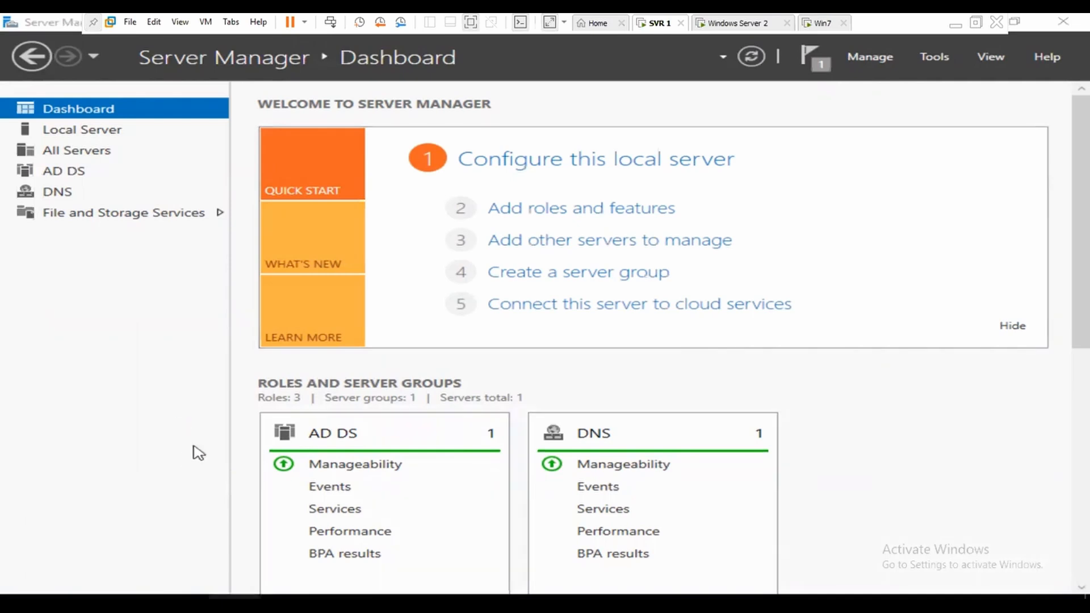
Step: Create a new folder named tgm on SVR 1's C: drive
key(super+e)
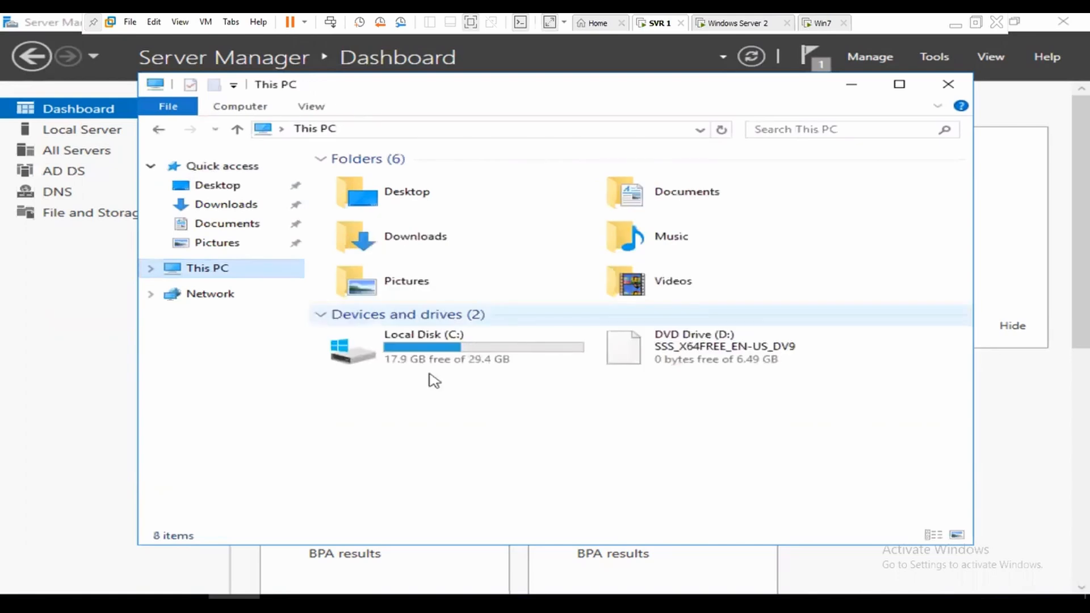
double_click(430, 372)
right_click(401, 531)
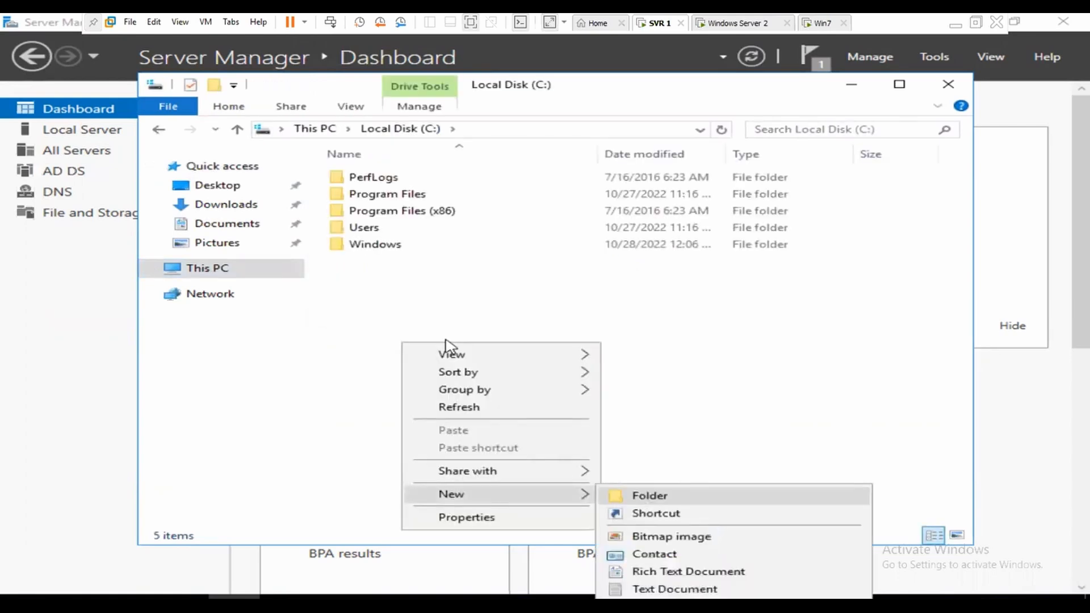
text(ftgm)
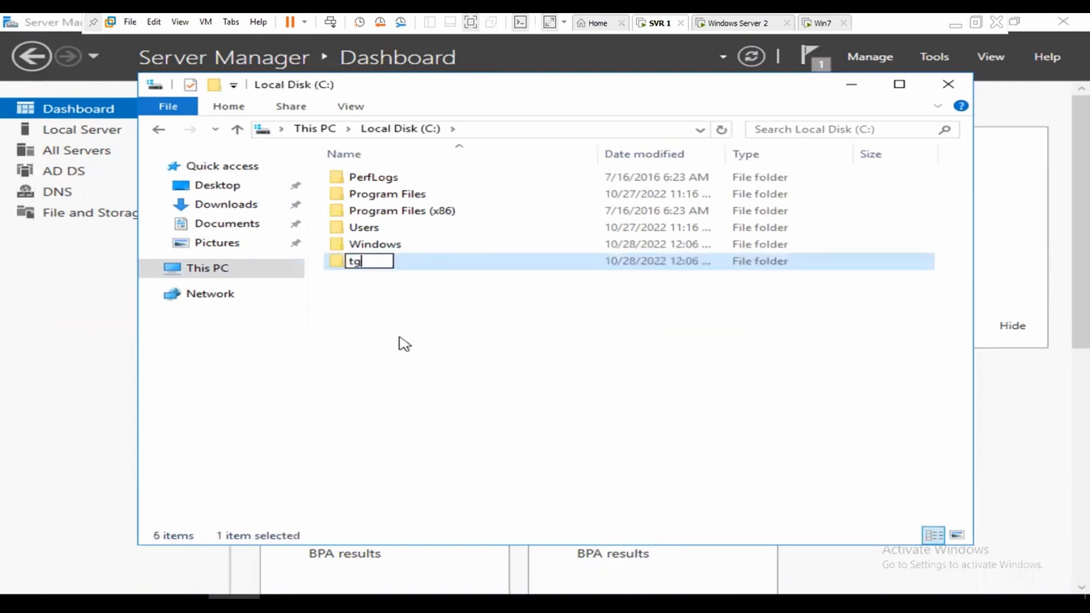
click(362, 279)
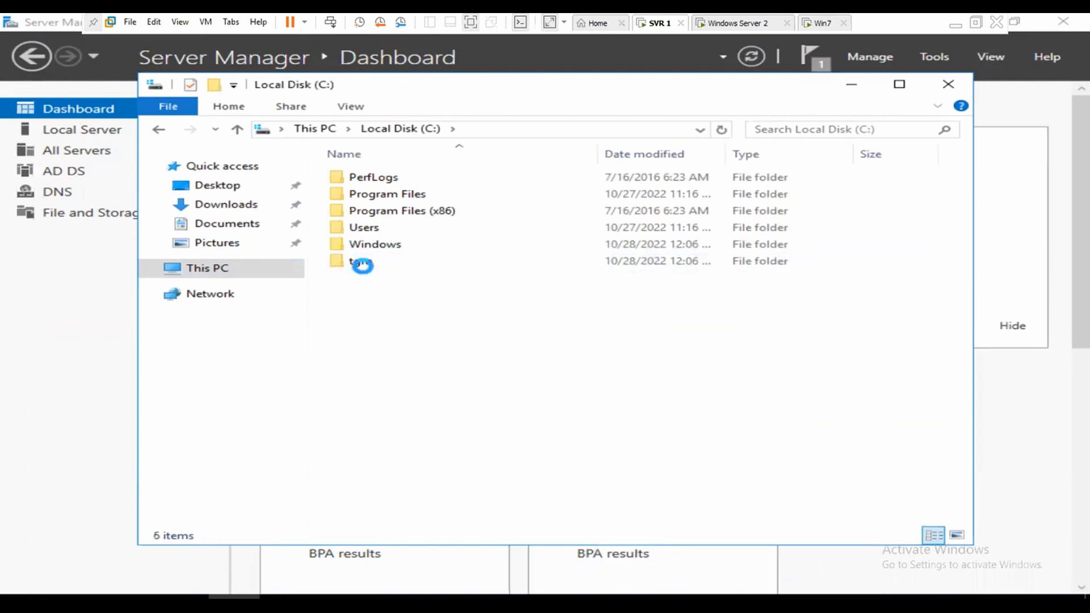
click(360, 264)
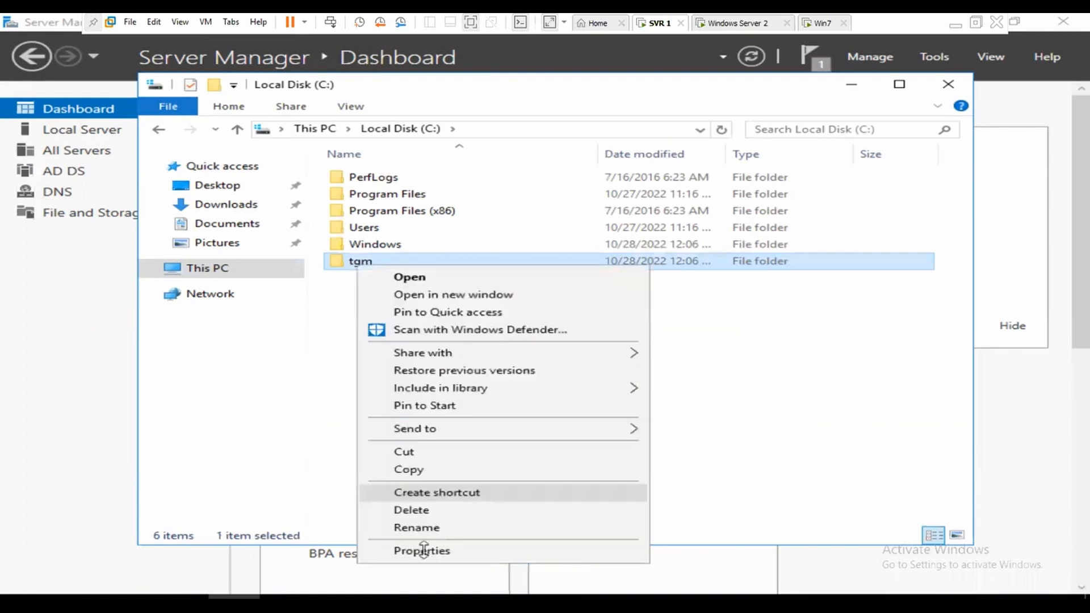
Step: Share the tgm folder through Advanced Sharing and close the C: drive window
click(421, 549)
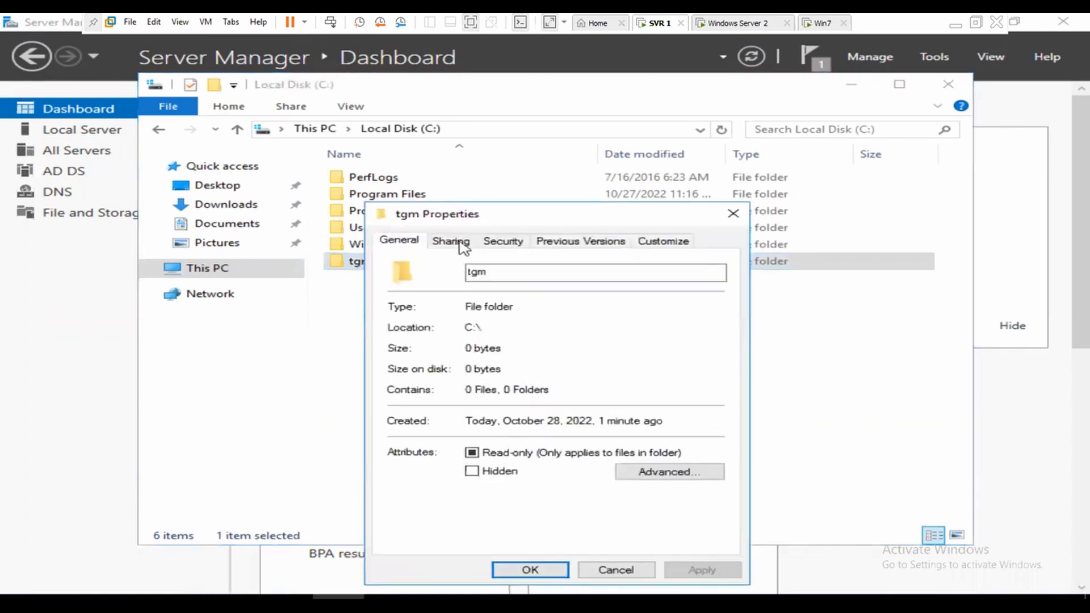
click(462, 245)
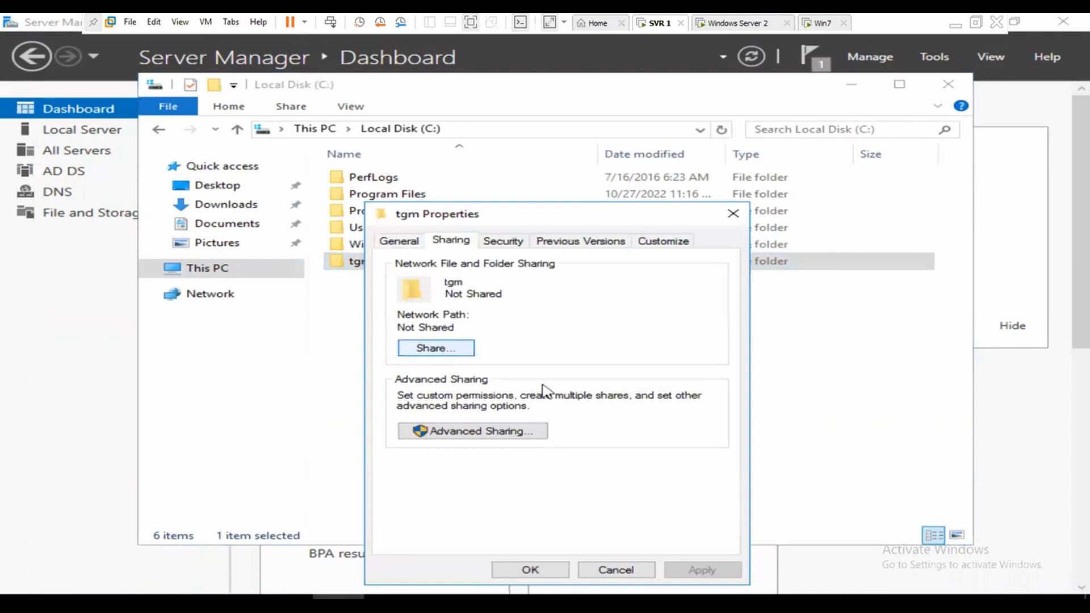
click(840, 564)
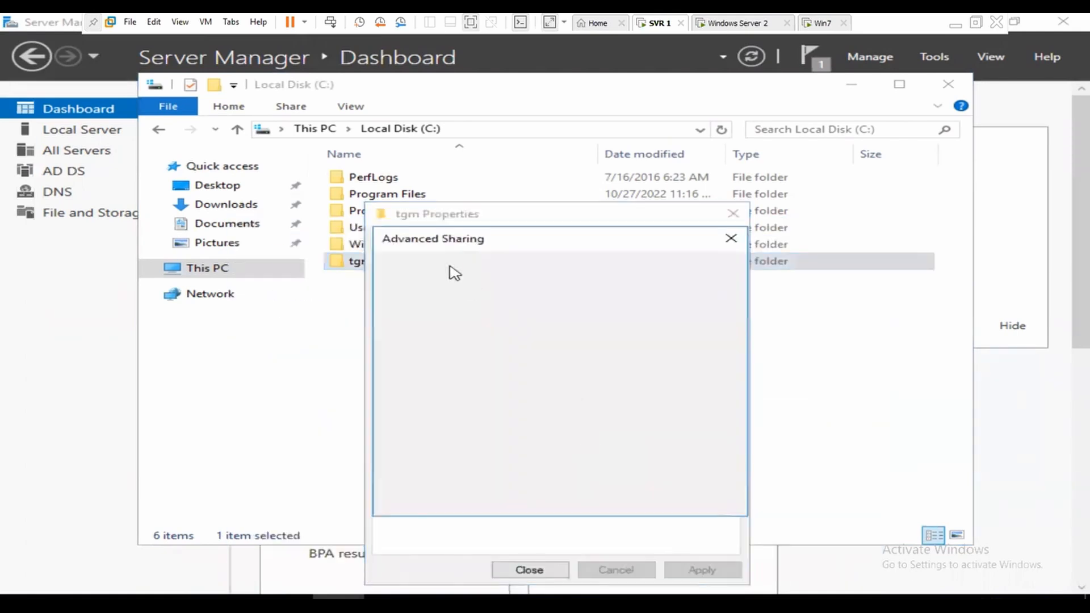
click(454, 273)
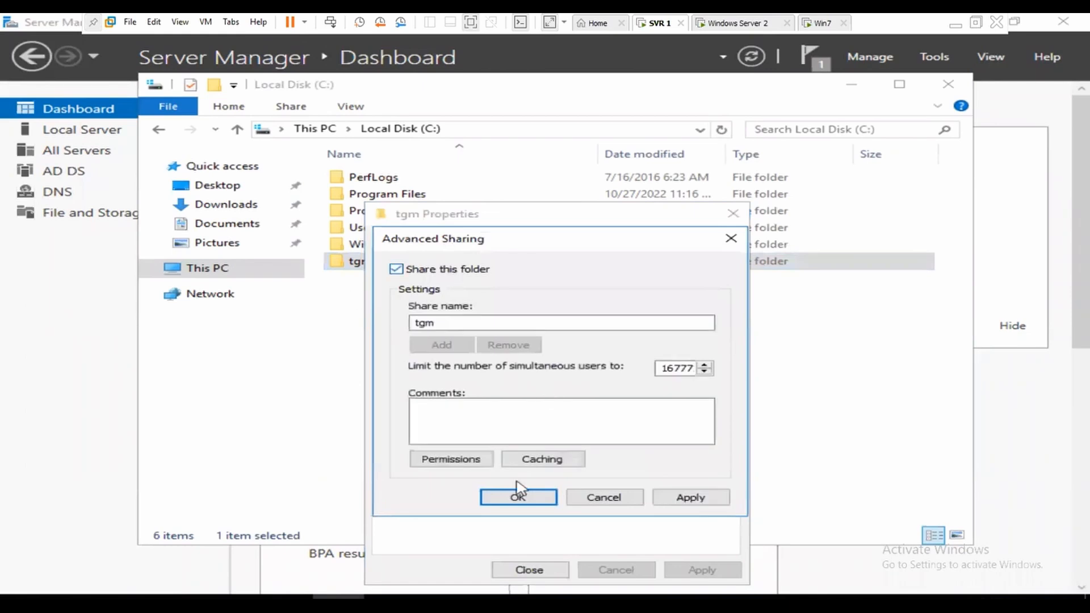
click(704, 500)
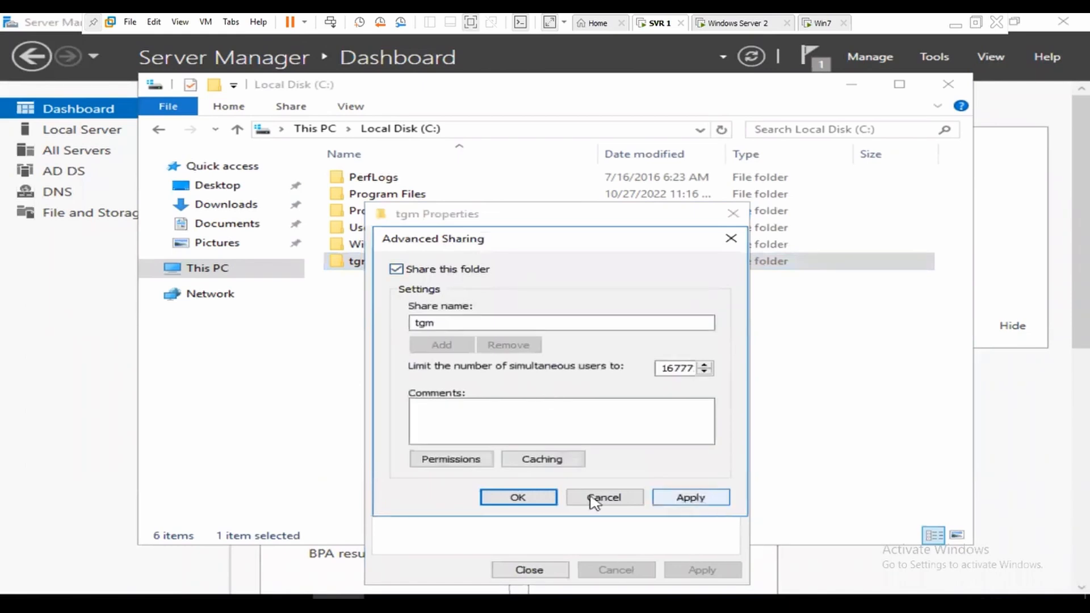
click(534, 573)
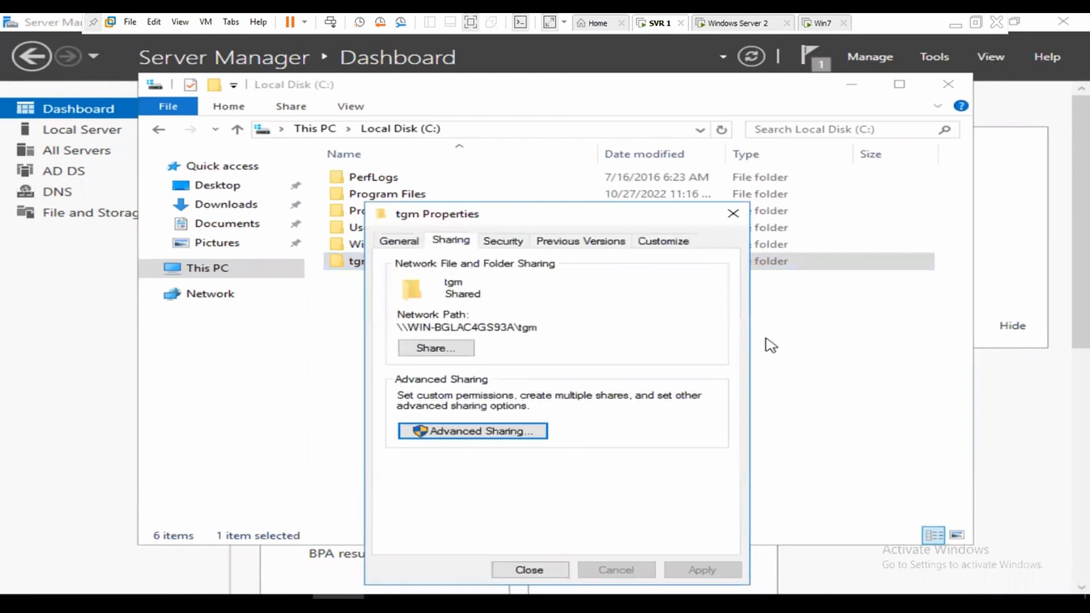
click(843, 87)
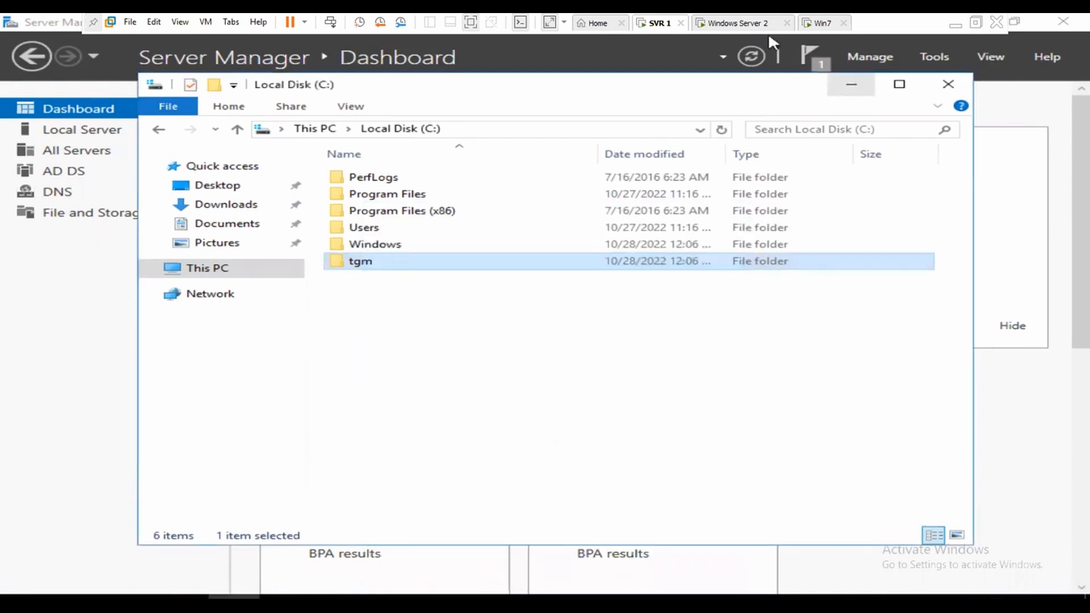
Step: On Win7, dismiss the counterfeiting warning and open \\192.168.50.1 from the Run box
key(ctrl+alt+Right)
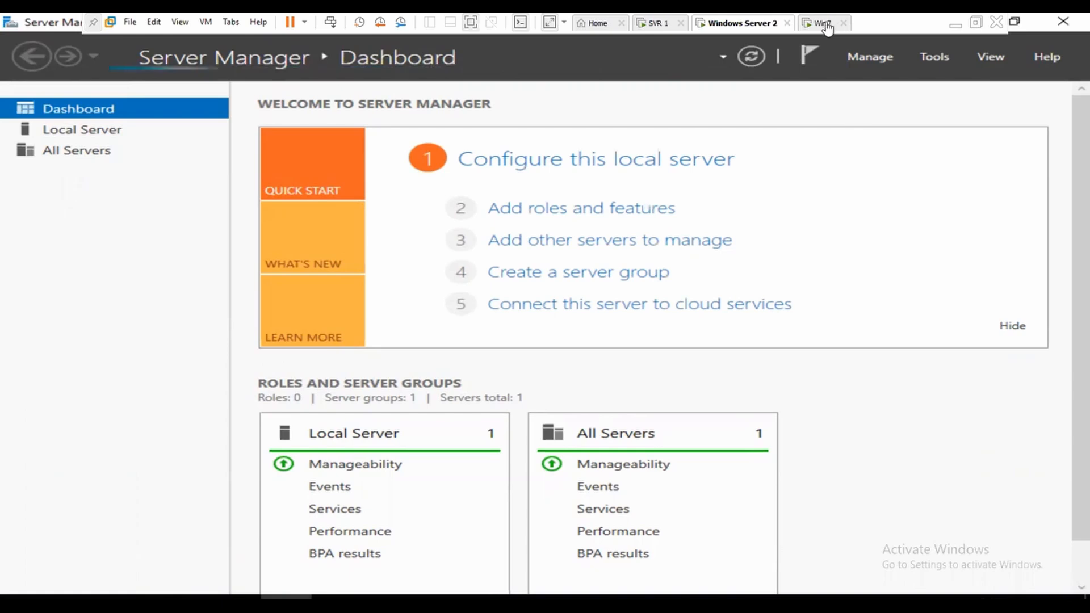
key(ctrl+alt+Right)
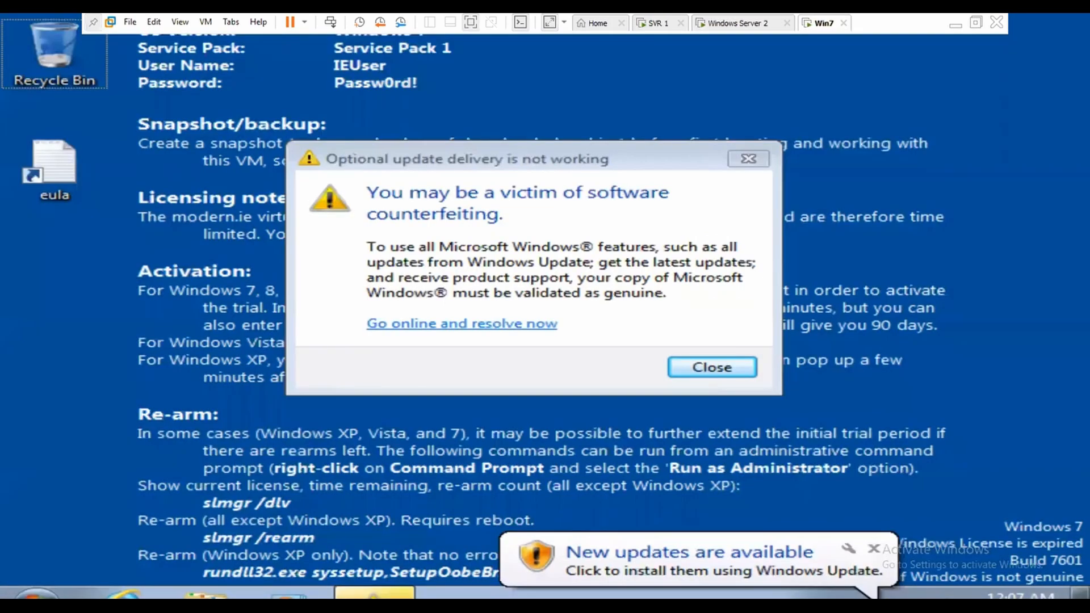
click(756, 363)
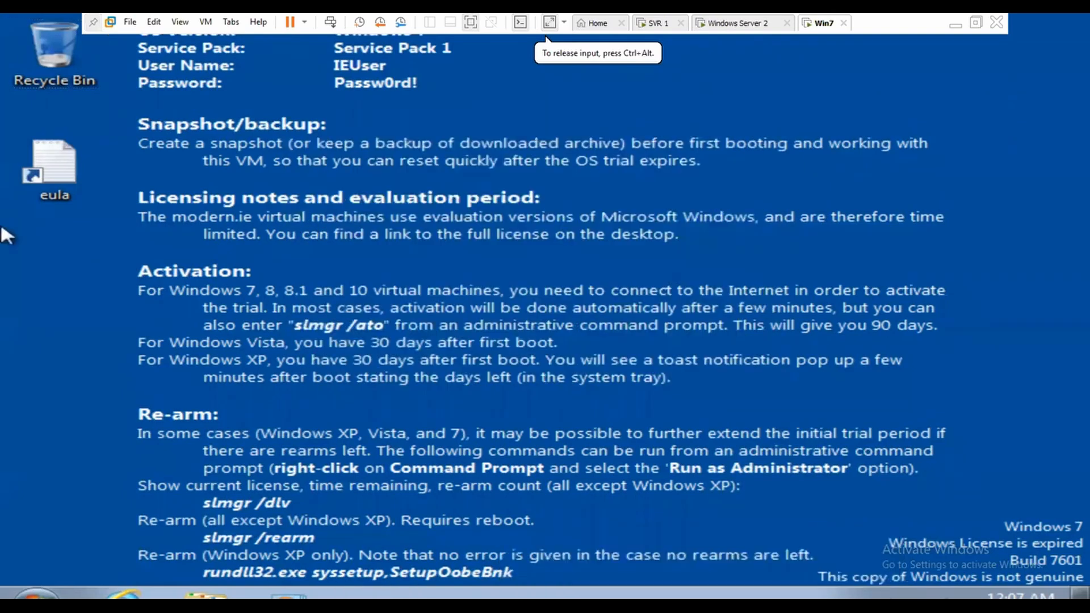
key(super+r)
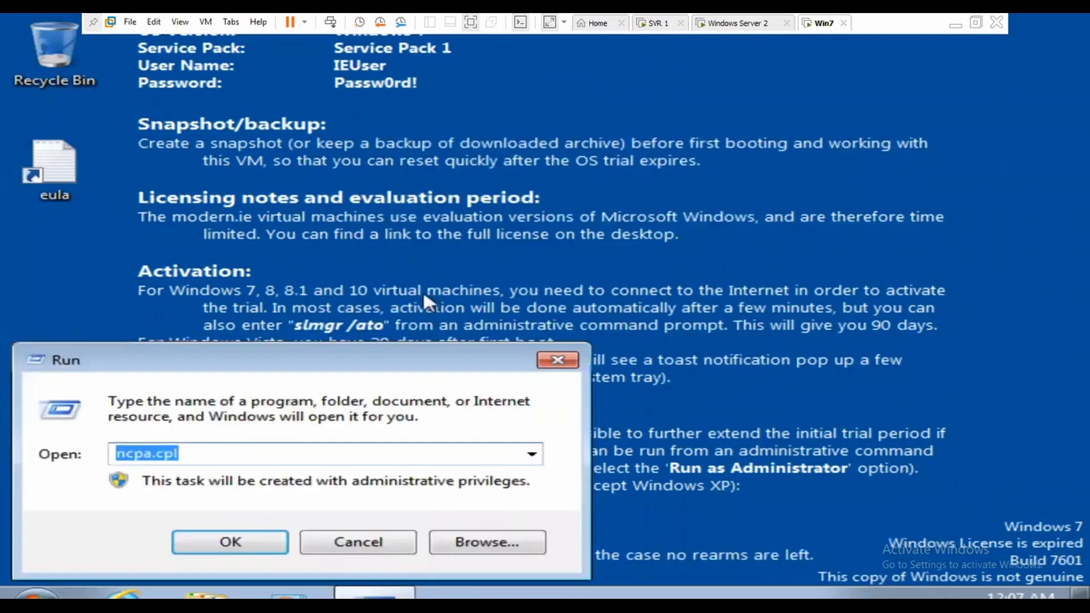
text(\\)
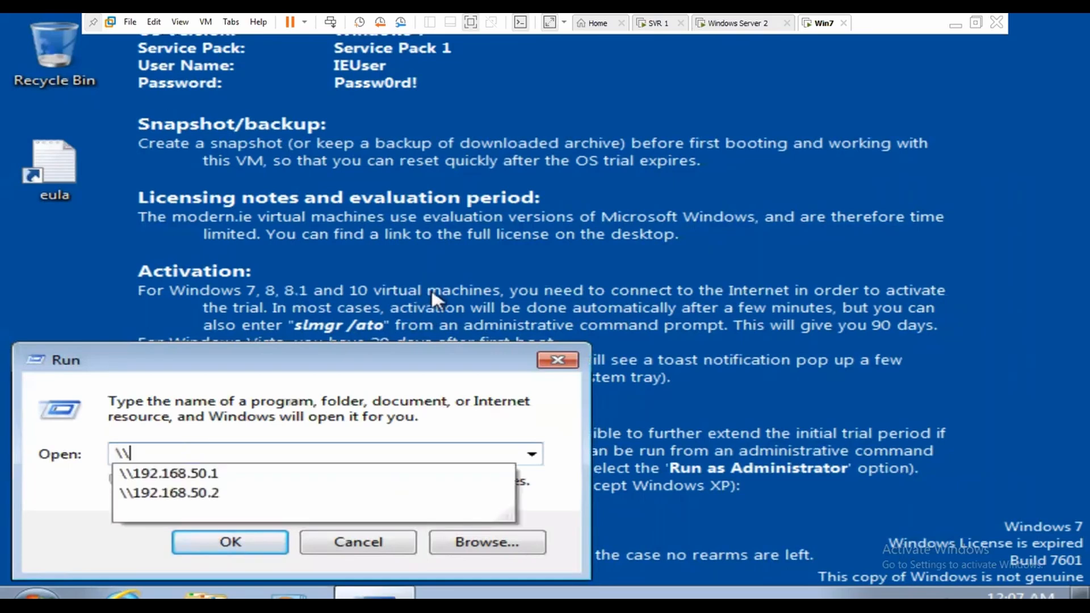
text(192.168.50)
key(Return)
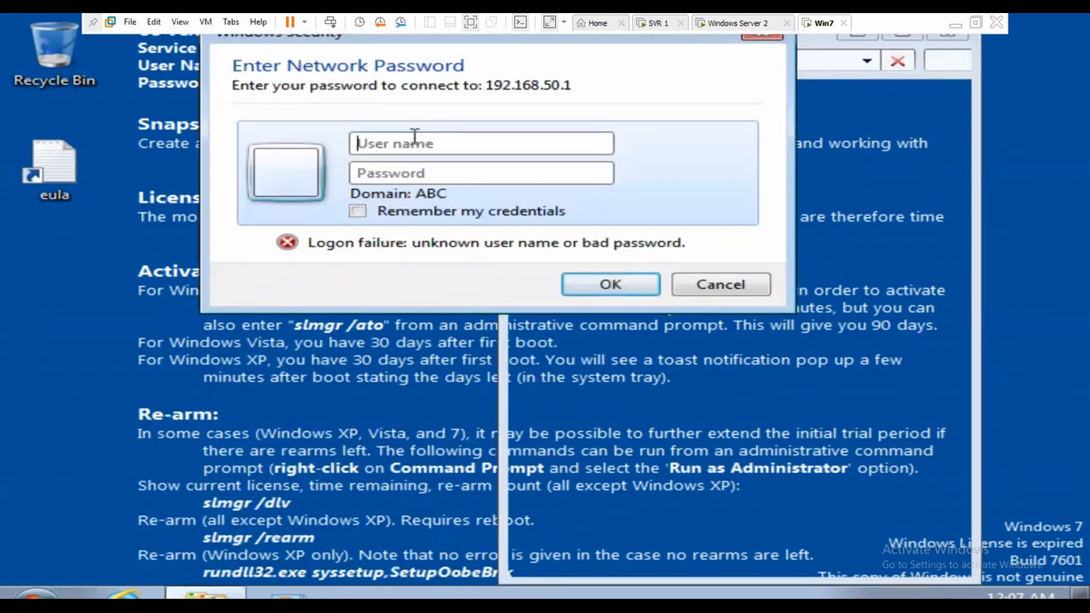
Step: Sign in as administrator and maximize the server's shares window showing netlogon, sysvol and tgm
text(administrator)
key(Tab)
text(*********)
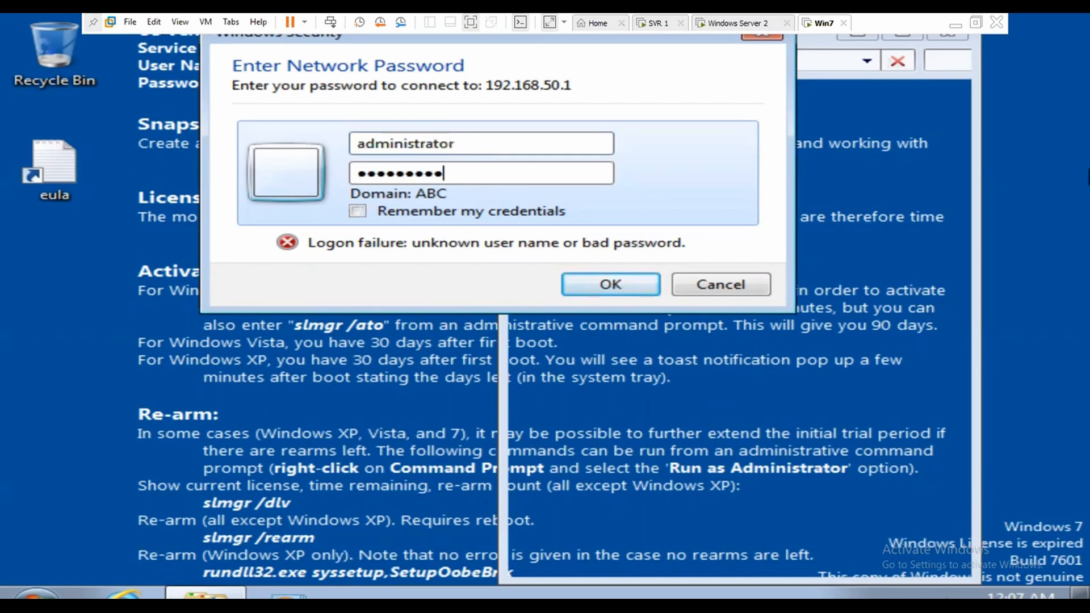
key(Return)
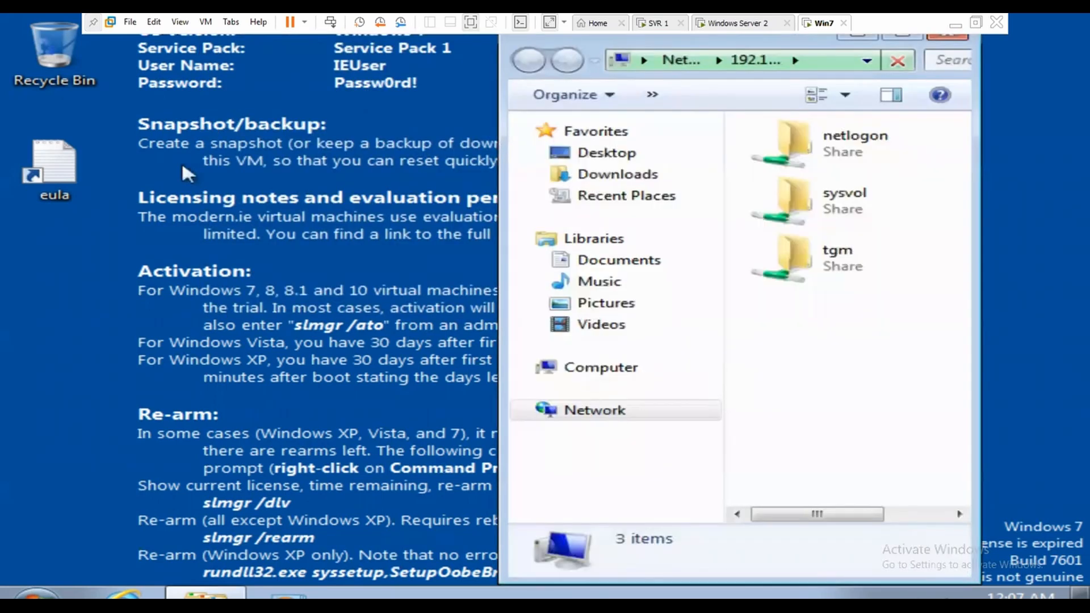
click(909, 39)
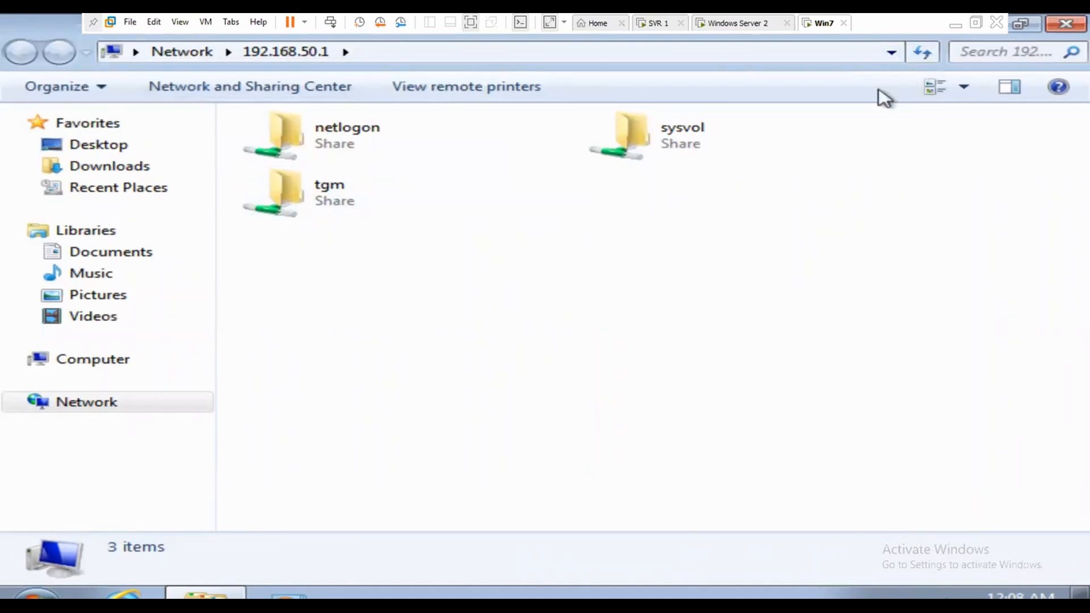
key(ctrl+alt+Left)
Step: Create a new folder named abc on the second server's C: drive
click(546, 38)
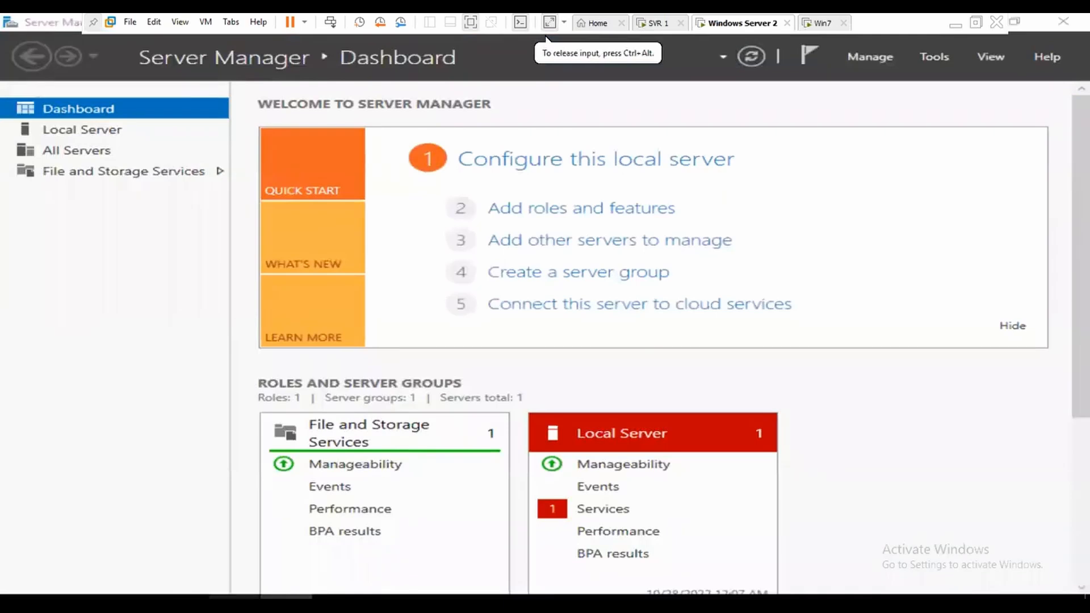
key(super+e)
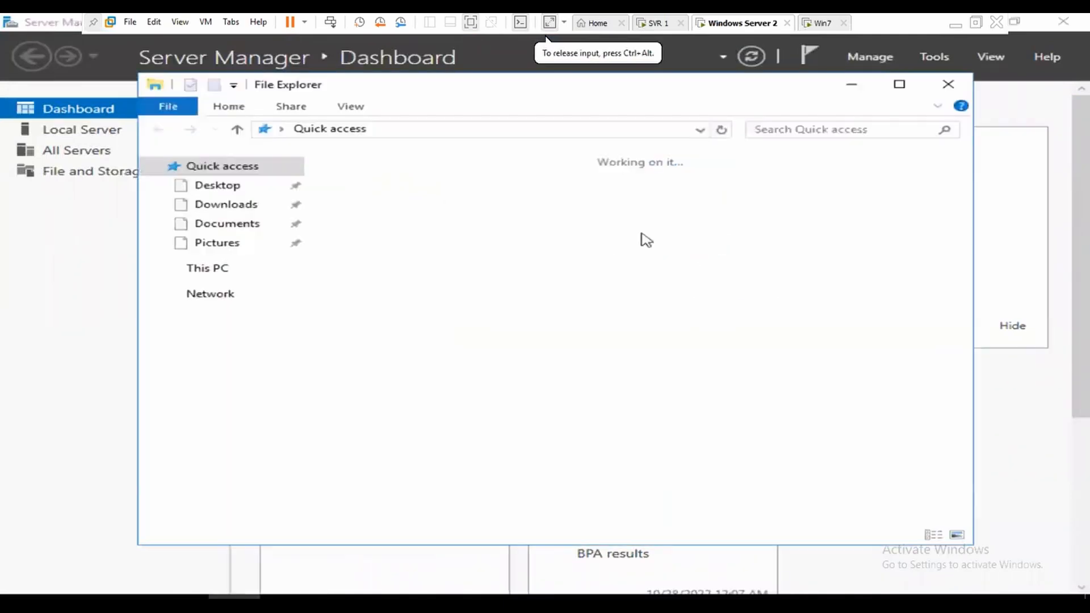
click(219, 273)
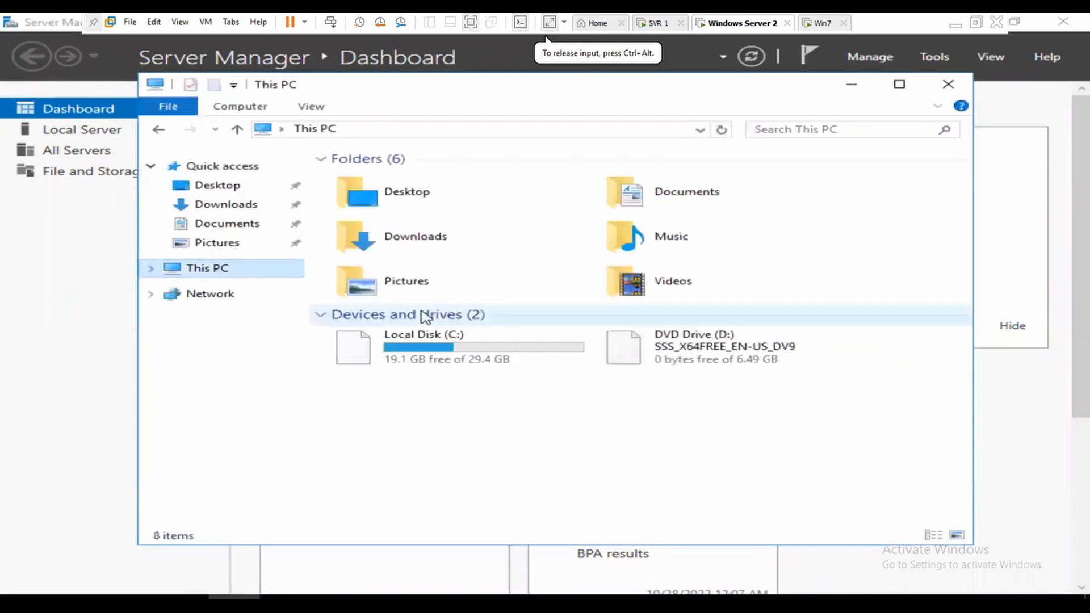
double_click(454, 359)
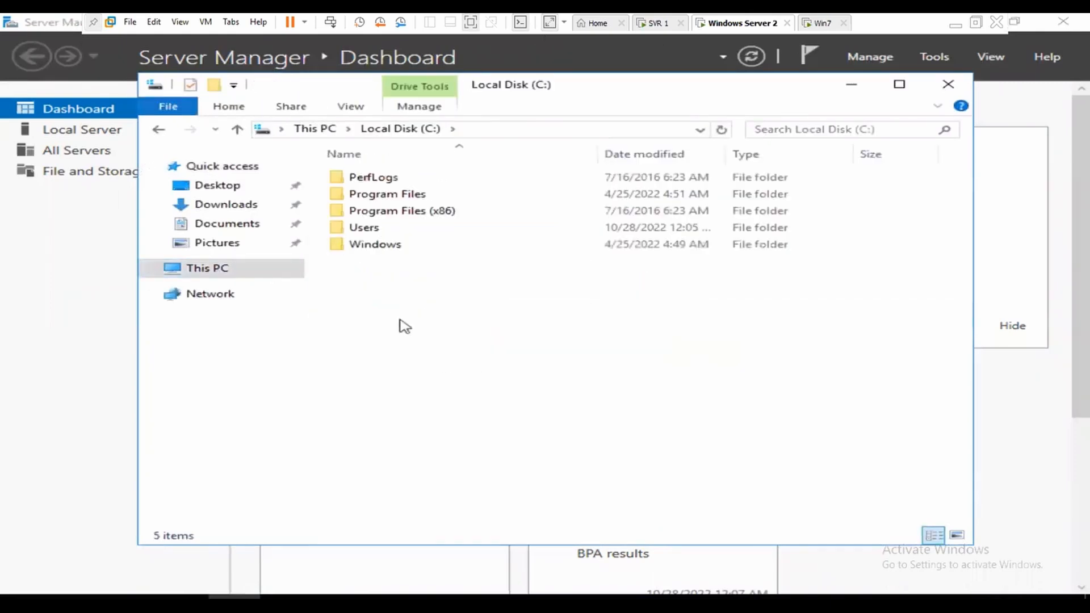
right_click(395, 316)
mouse_move(523, 475)
click(628, 472)
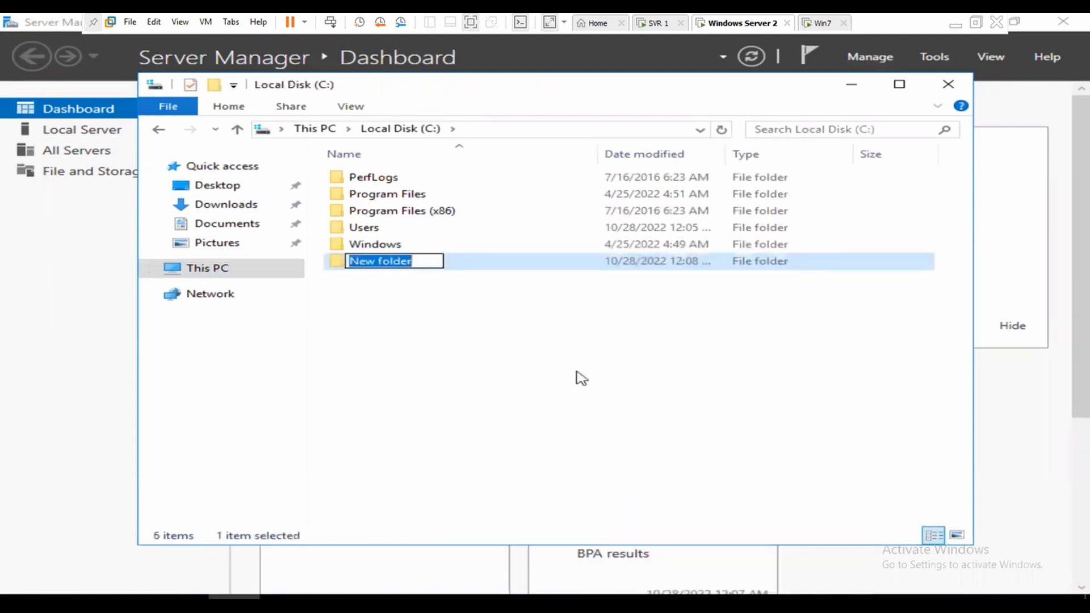
text(abc)
key(Return)
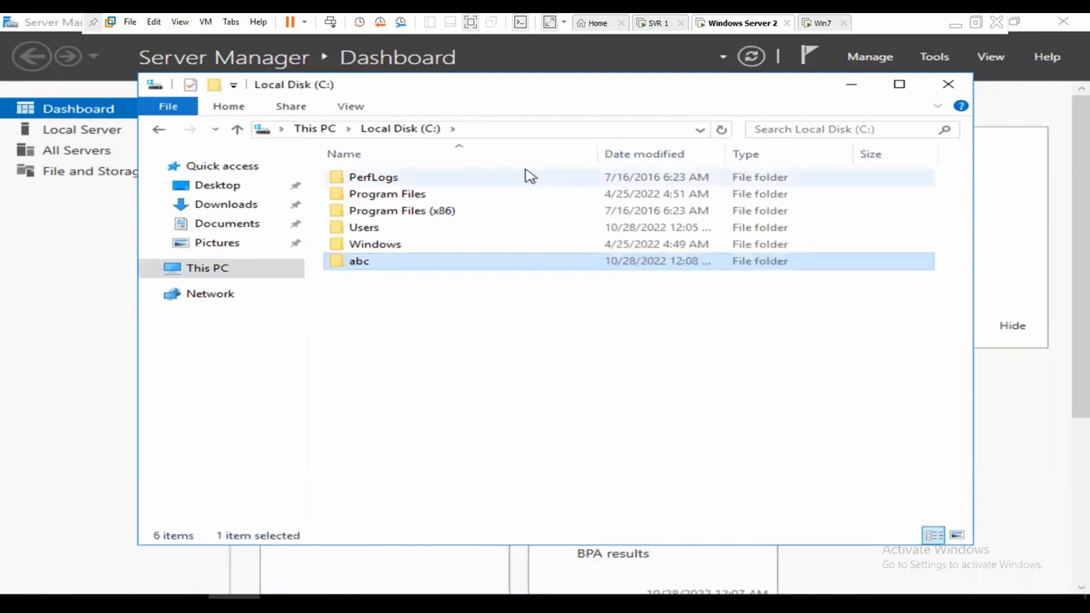
Step: Share the abc folder as \\SVR2\abc via Advanced Sharing and close File Explorer
right_click(394, 261)
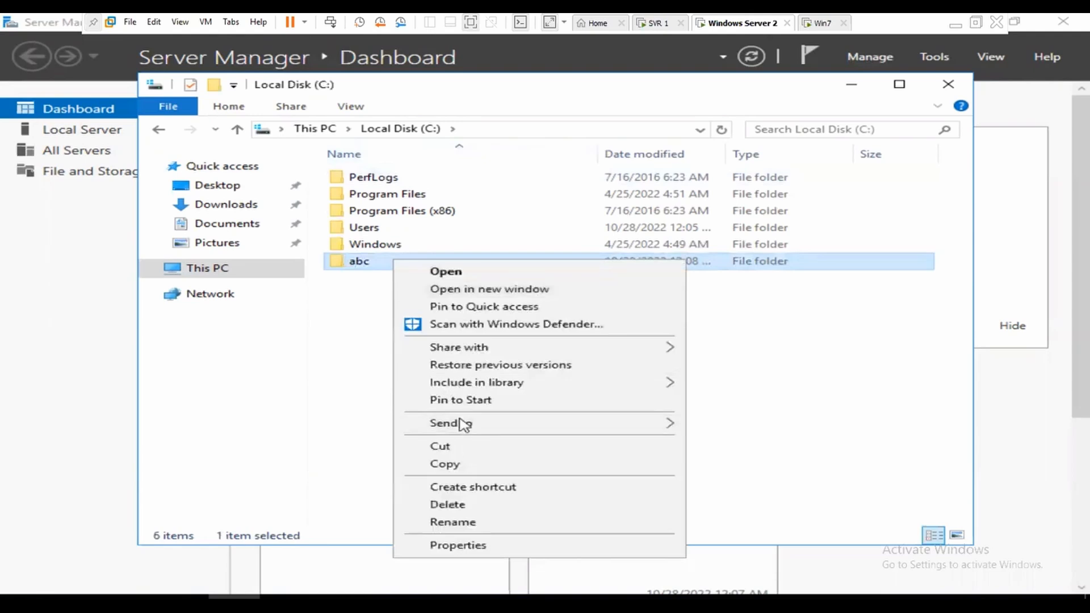
click(490, 548)
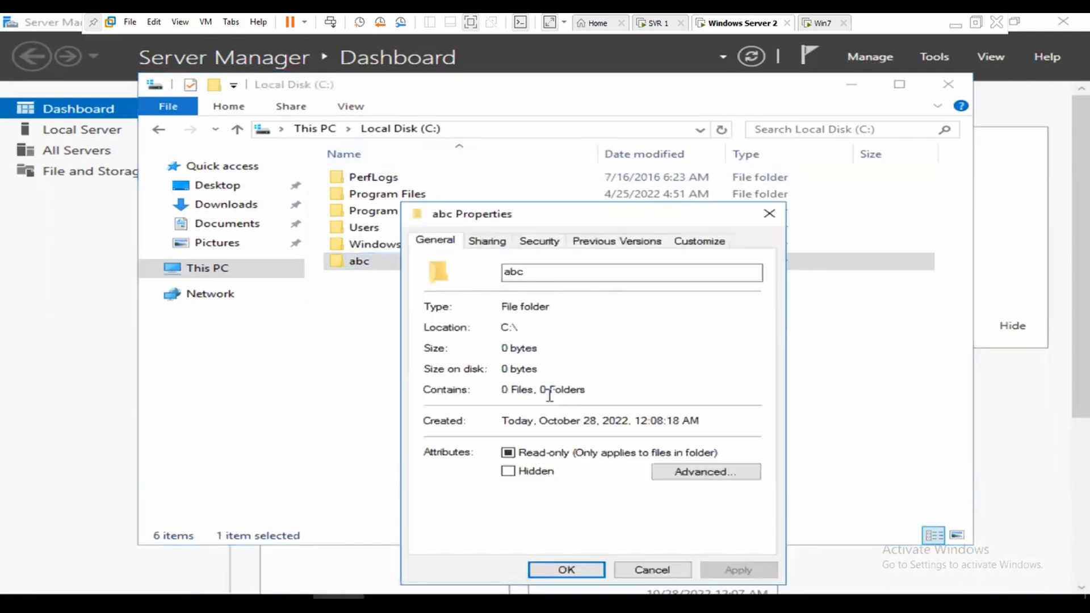
click(492, 240)
click(506, 433)
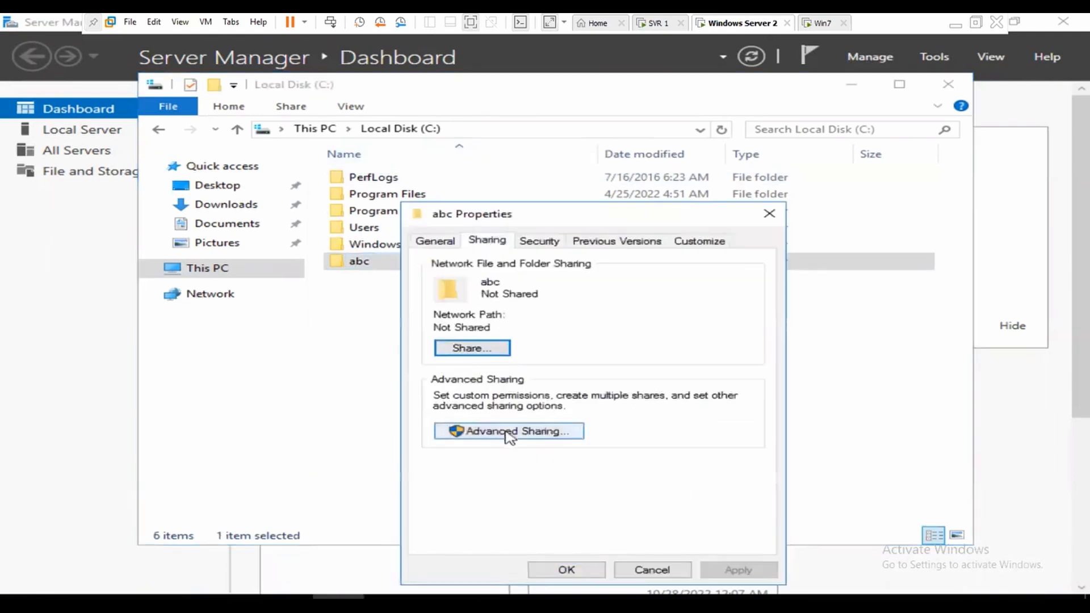
click(468, 271)
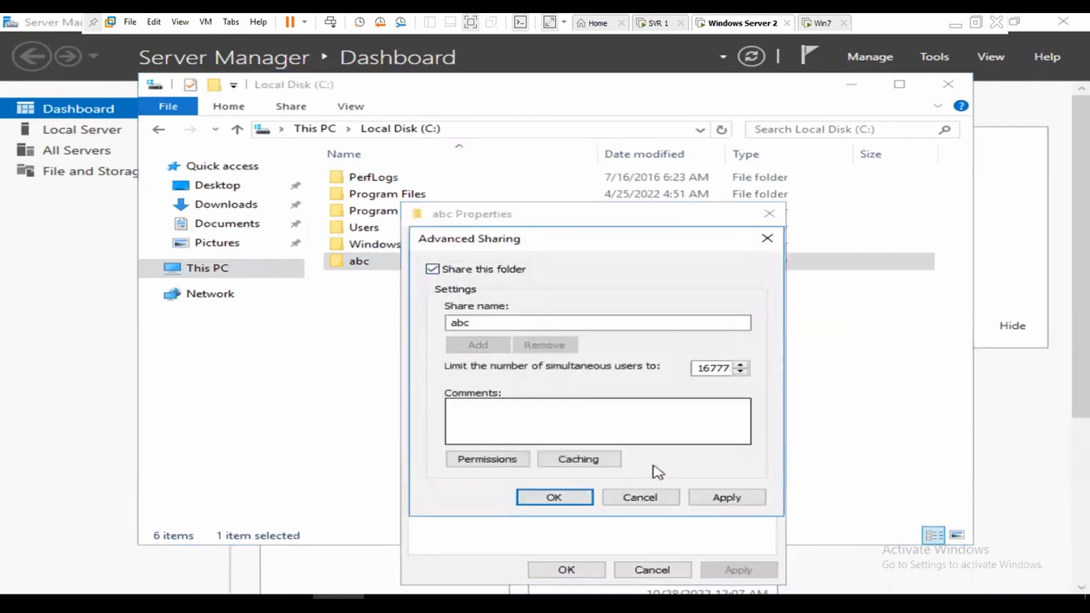
click(741, 502)
click(554, 498)
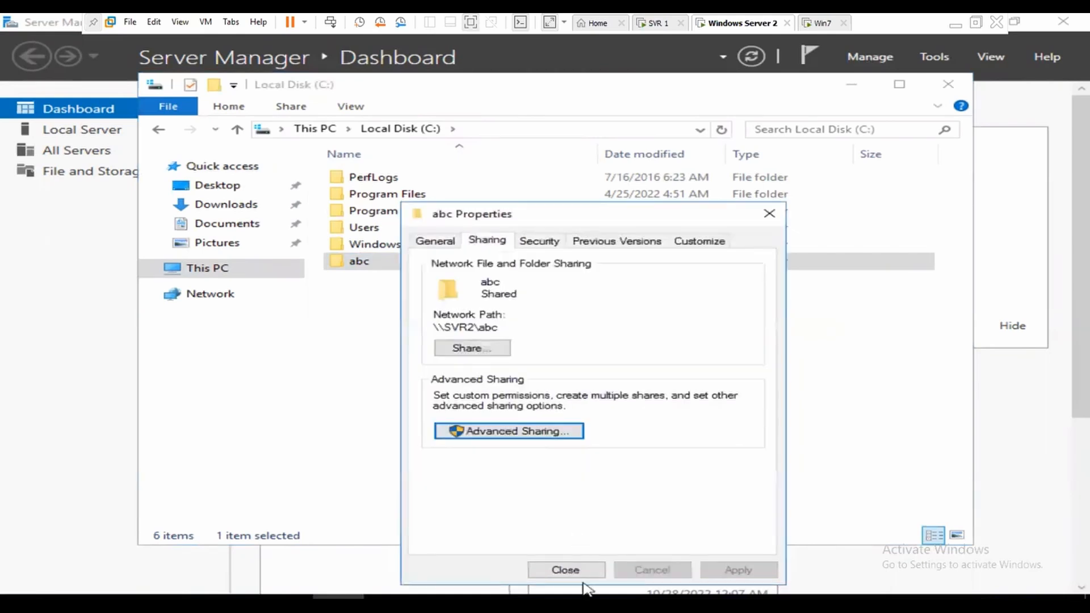
click(583, 572)
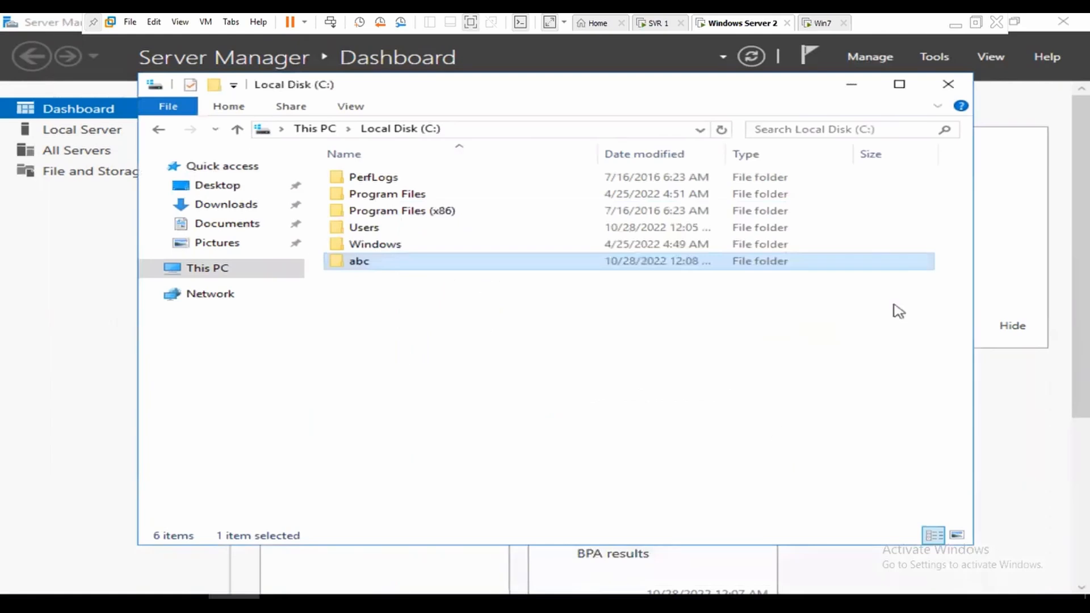
click(949, 90)
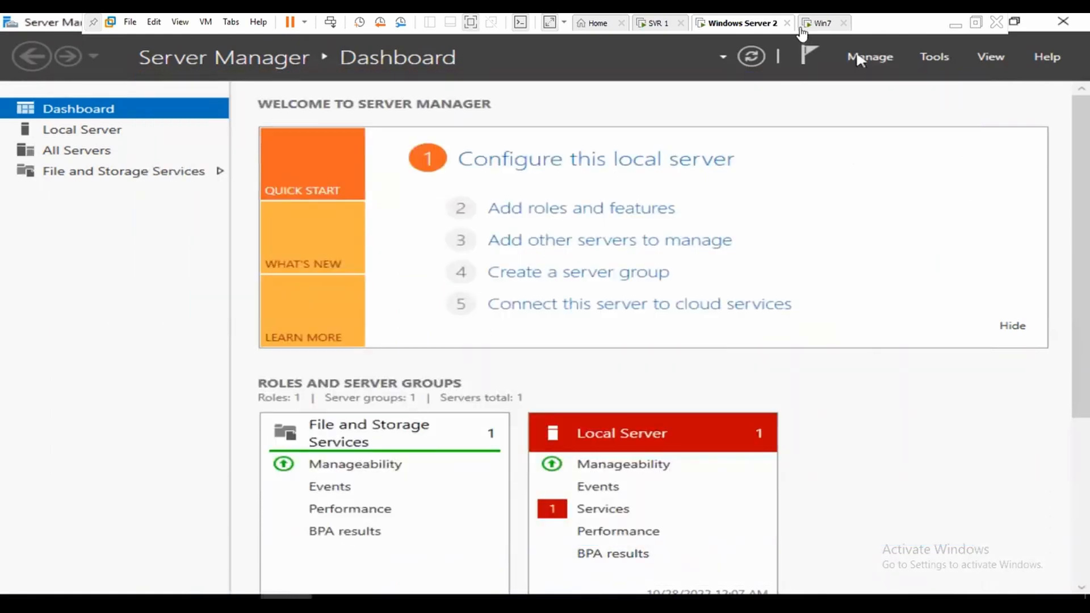
Step: On Win7, close the old share window and run \\192.168.50.2
click(817, 23)
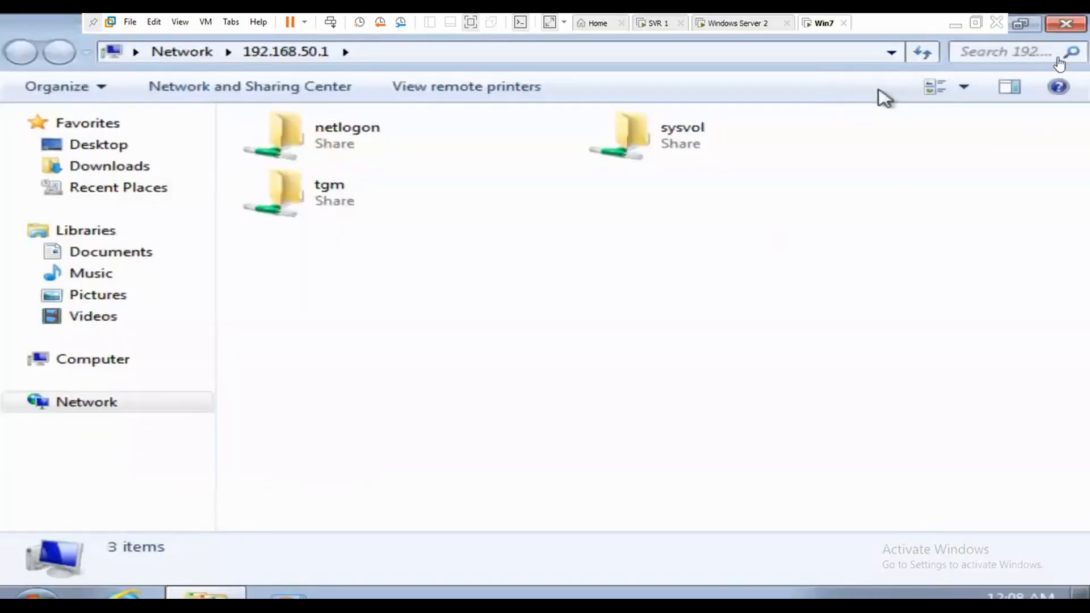
click(1068, 25)
click(1077, 28)
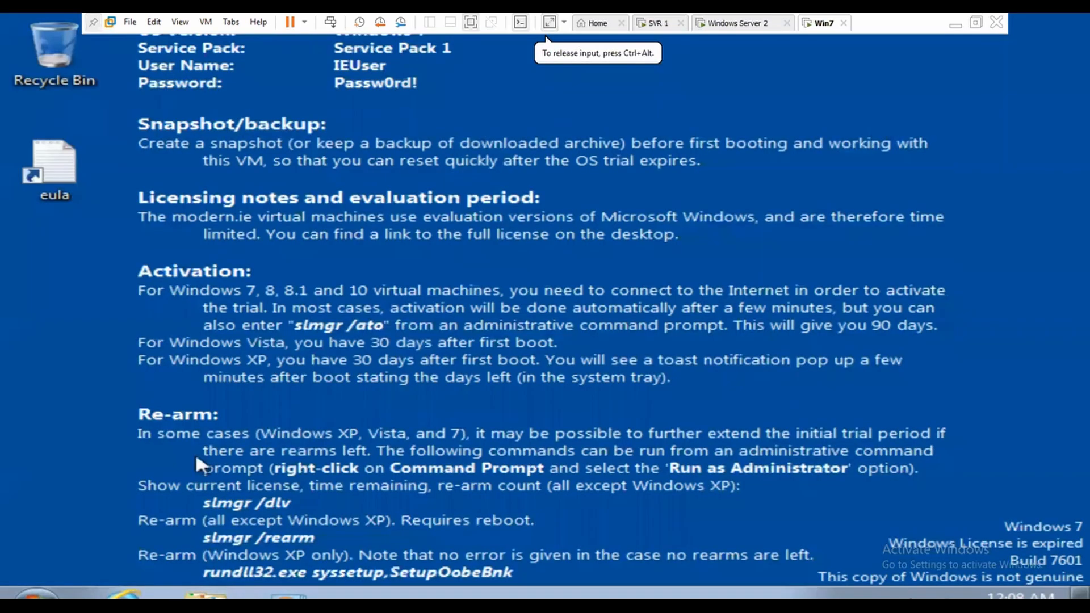
key(super+r)
click(208, 448)
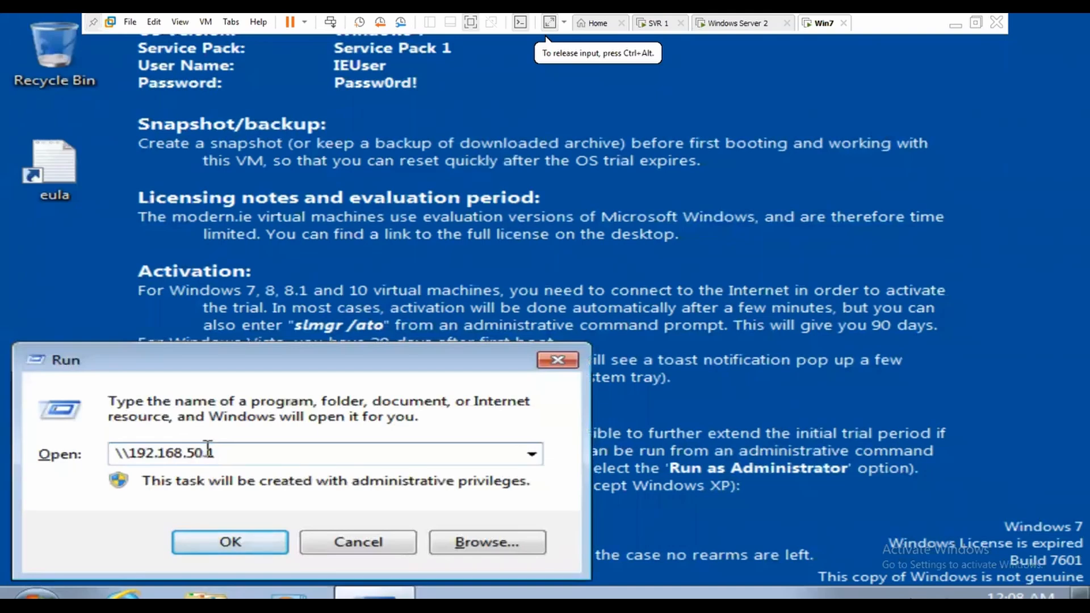
key(BackSpace)
text(2)
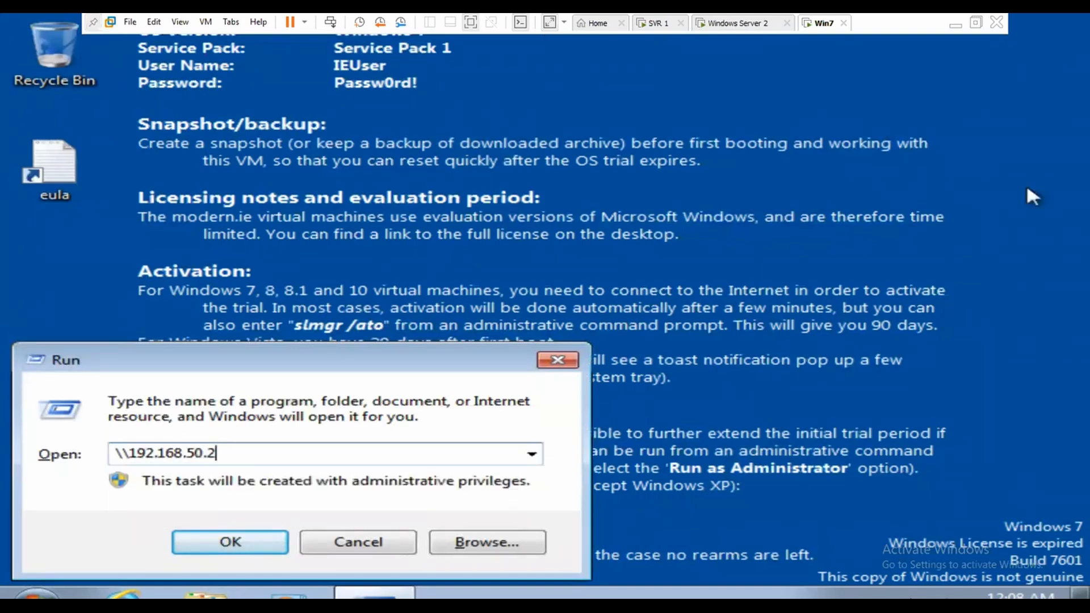
key(Return)
Step: Sign in as administrator, confirm the abc share is reachable and empty, then close it
text(adi)
key(BackSpace)
key(BackSpace)
key(BackSpace)
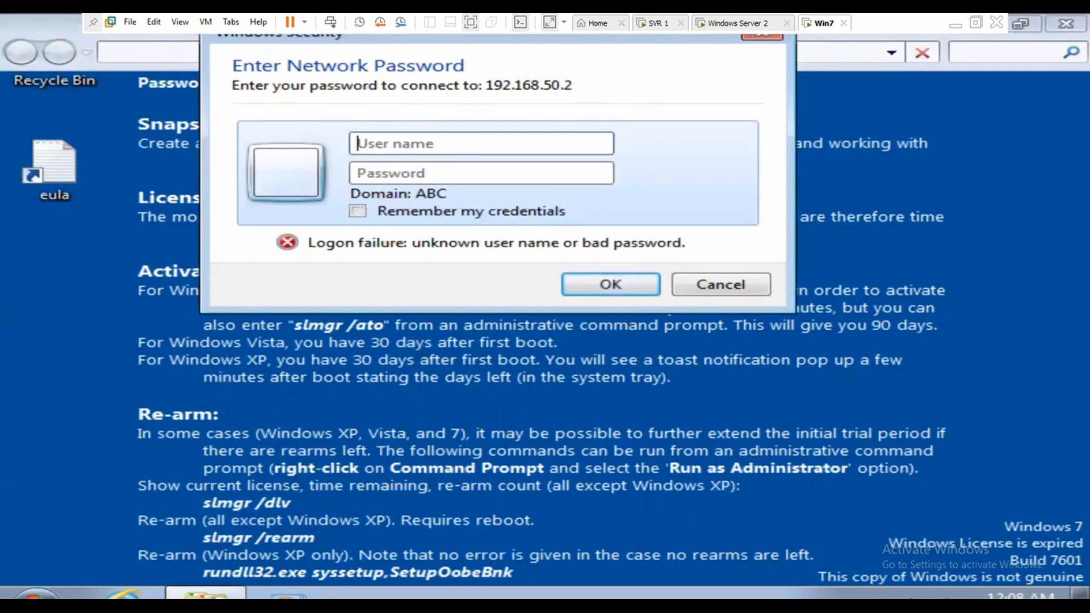
text(administrator)
key(Tab)
text(•••••••••••)
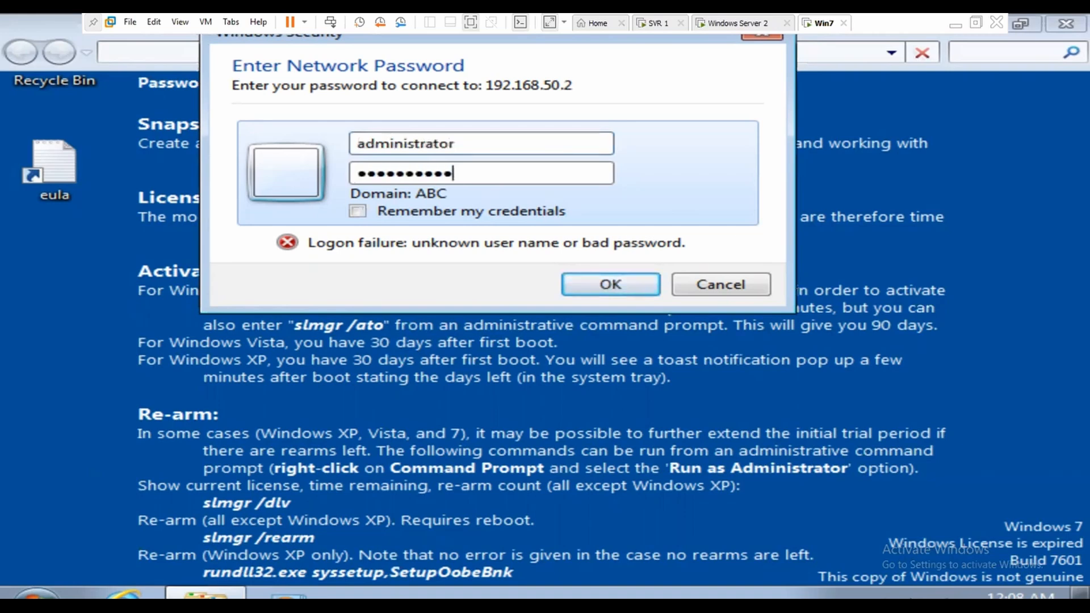
key(Return)
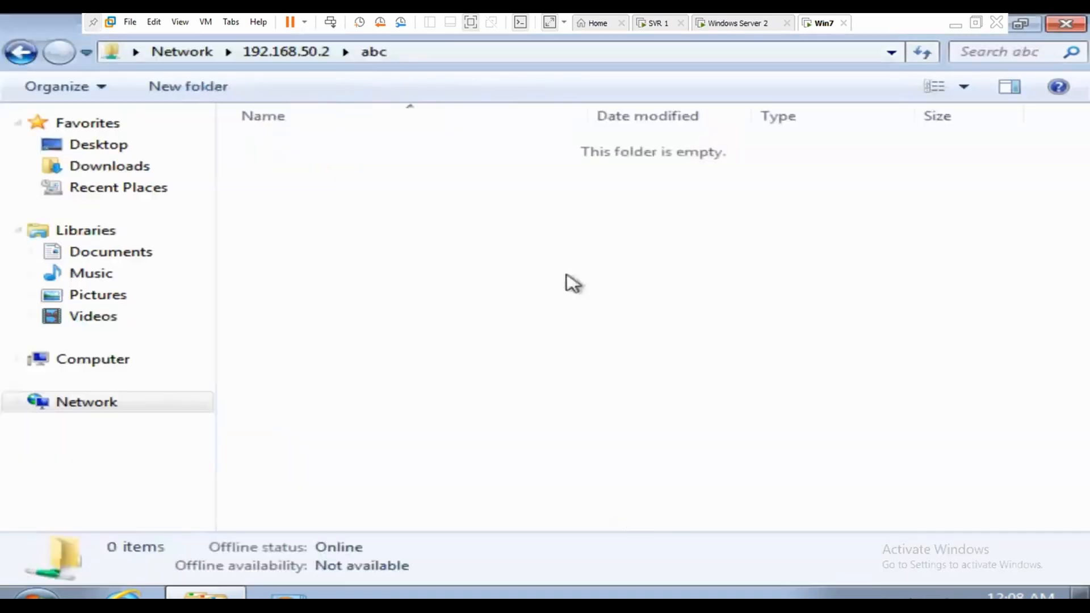
click(1069, 26)
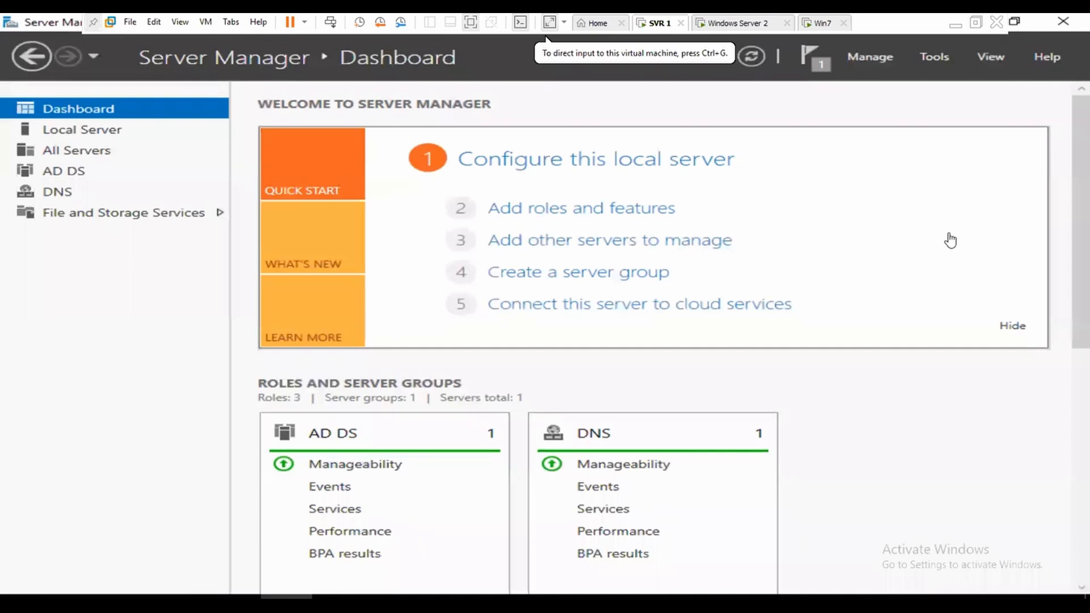
Step: Launch DFS Management from Server Manager's Tools menu on SVR1 and select the empty Namespaces node
click(938, 56)
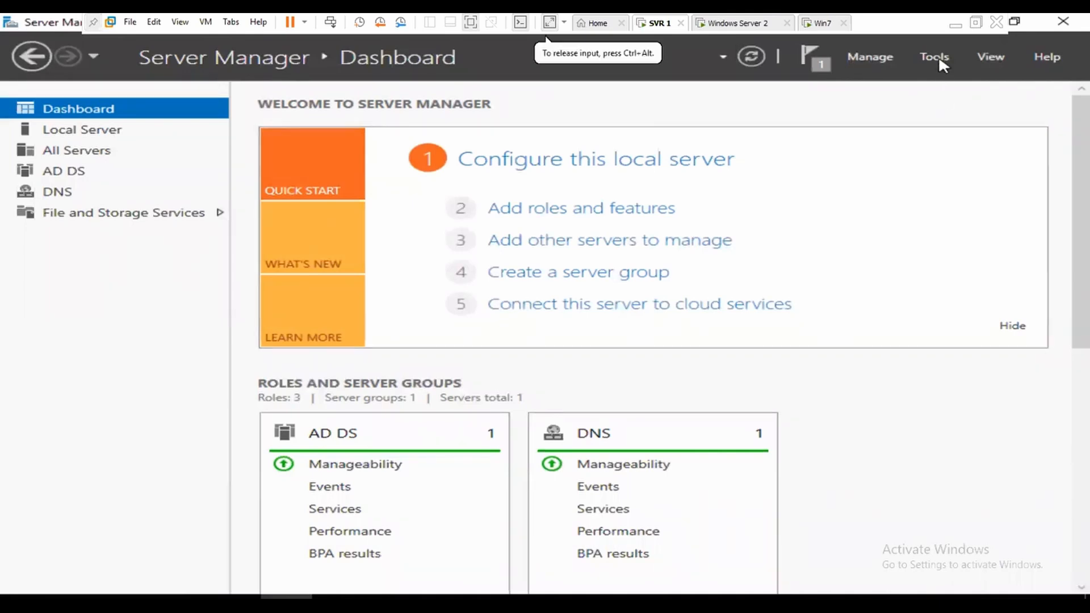
click(938, 55)
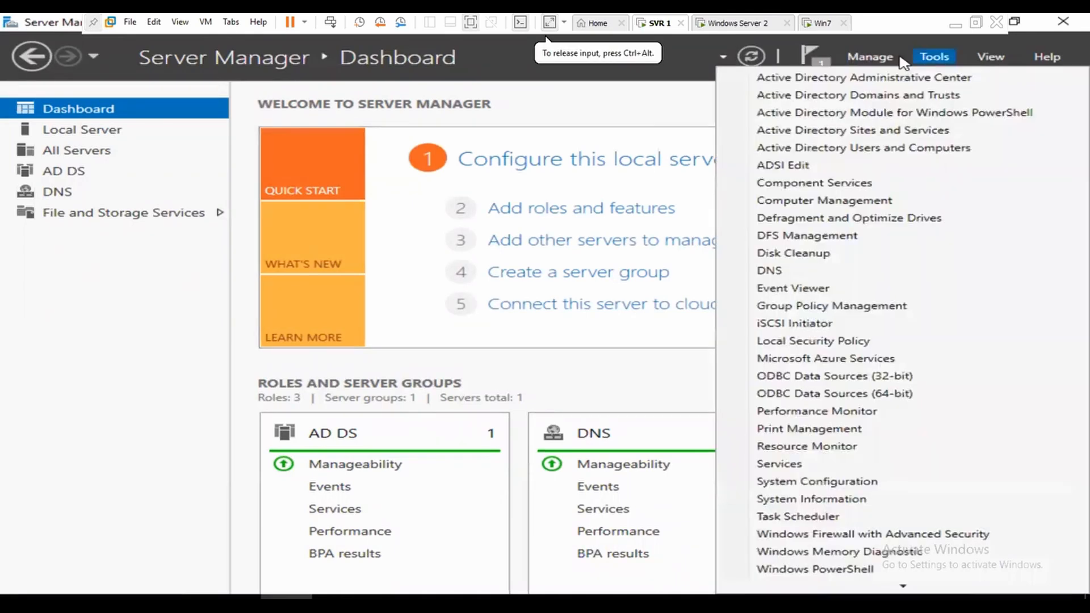
click(820, 237)
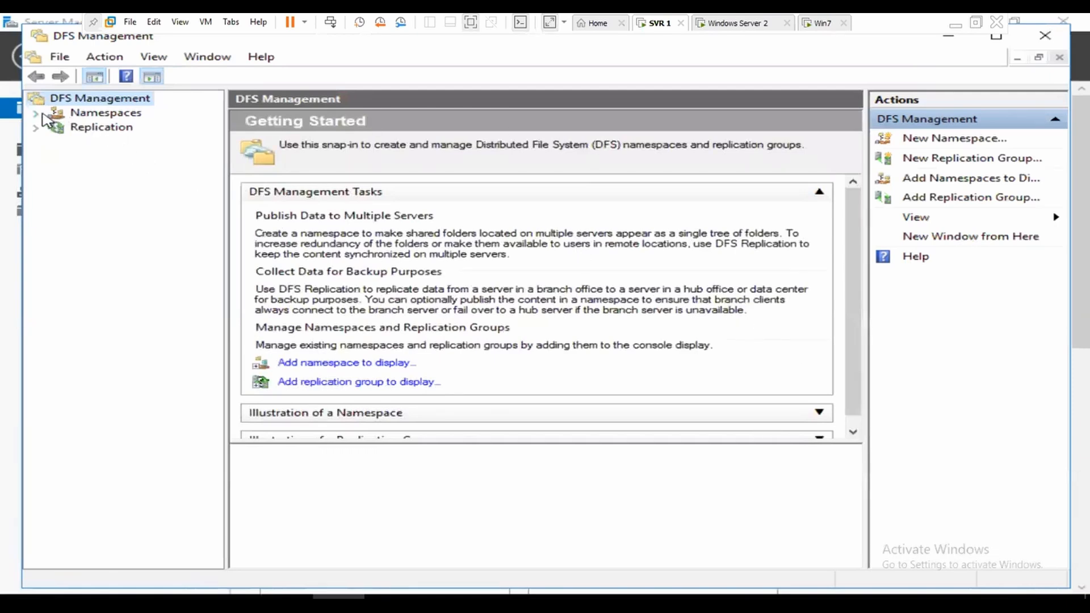
click(96, 113)
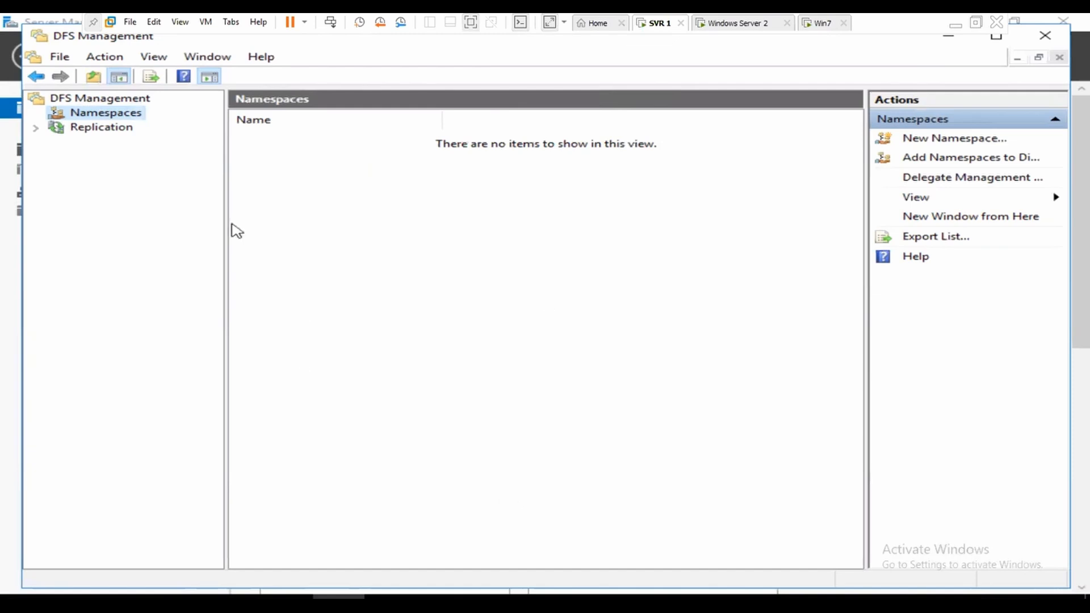
Step: Start a New Namespace with WIN-BGLAC4GS93A as the server, found via Advanced > Find Now
right_click(119, 118)
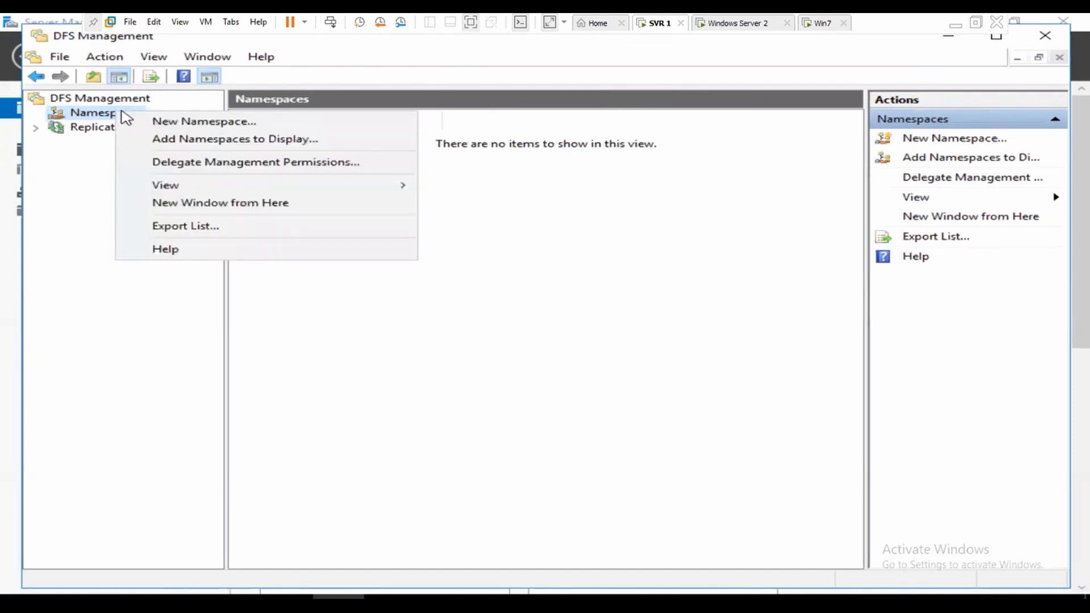
click(202, 122)
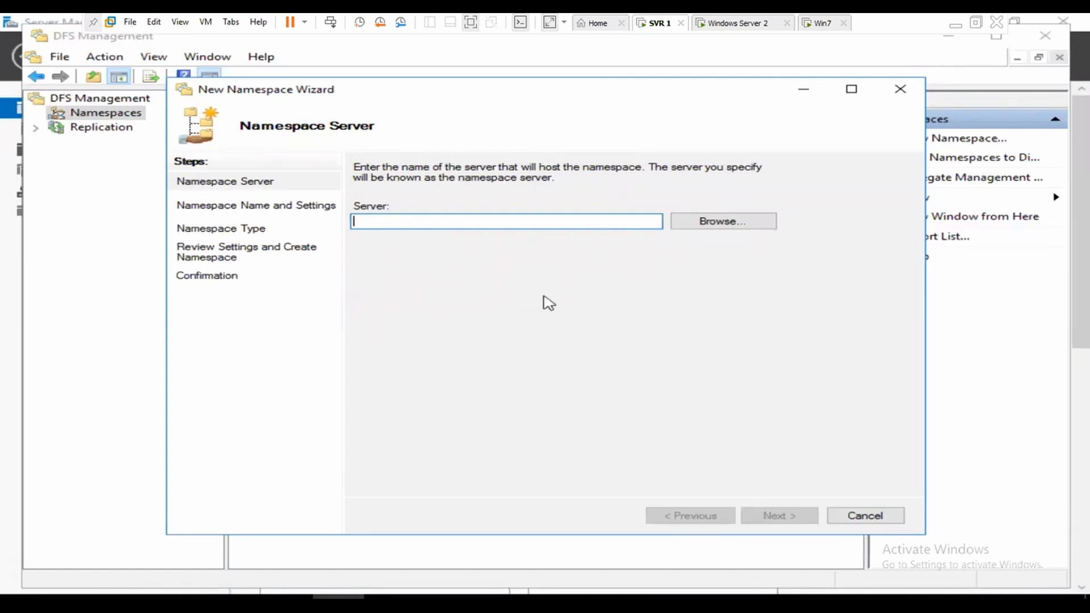
click(707, 224)
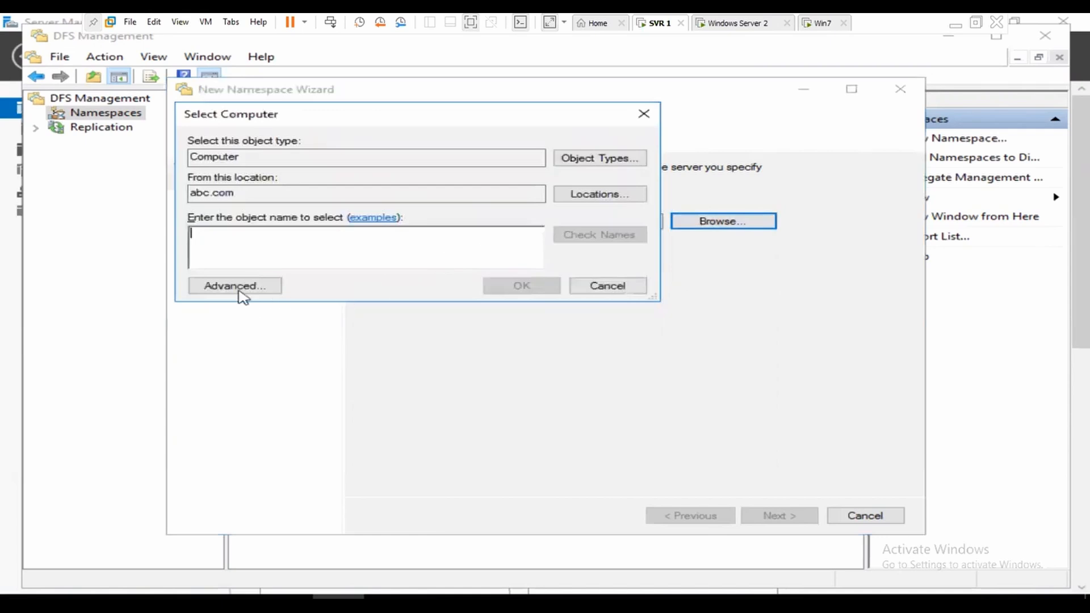
click(239, 289)
click(678, 289)
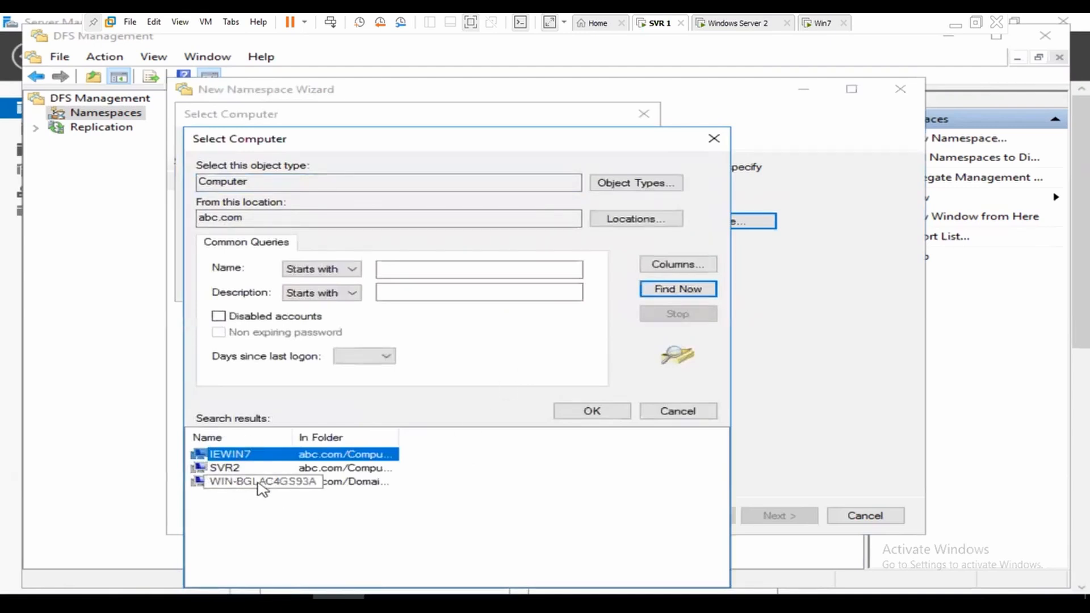
click(254, 483)
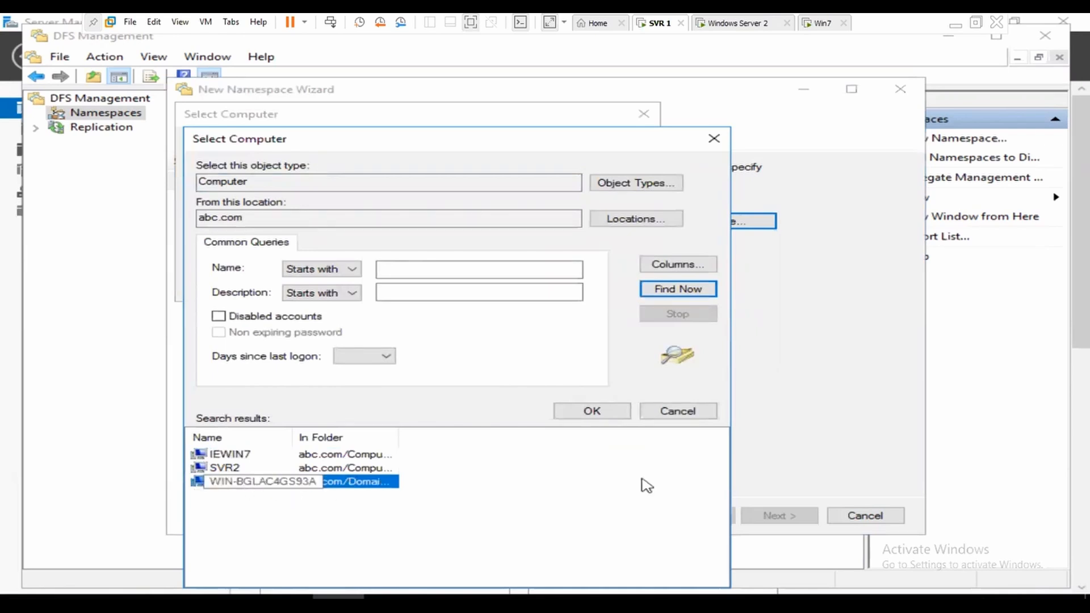
click(598, 412)
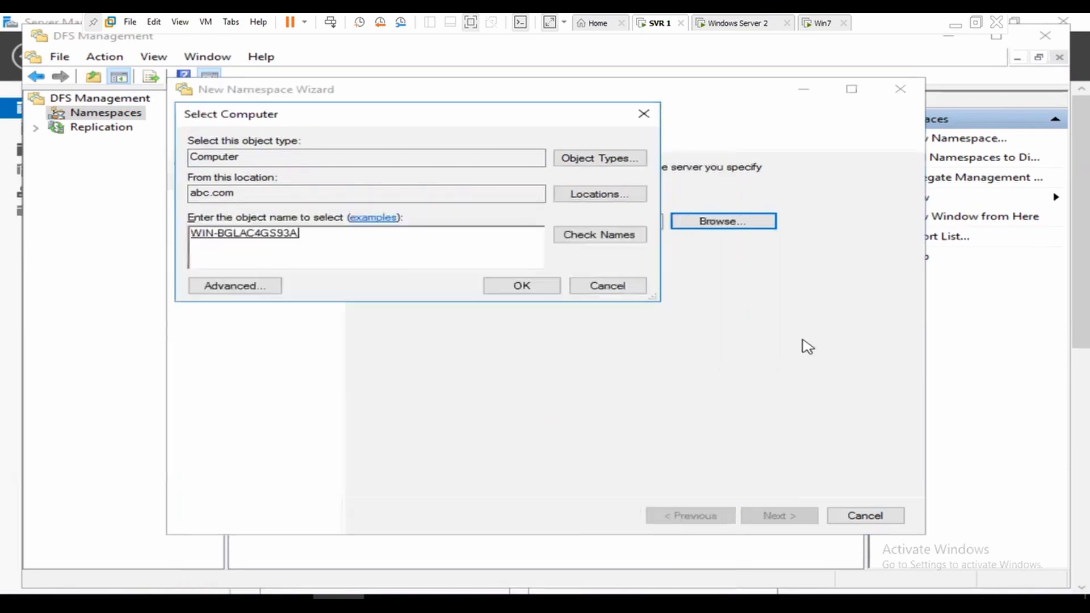
click(515, 289)
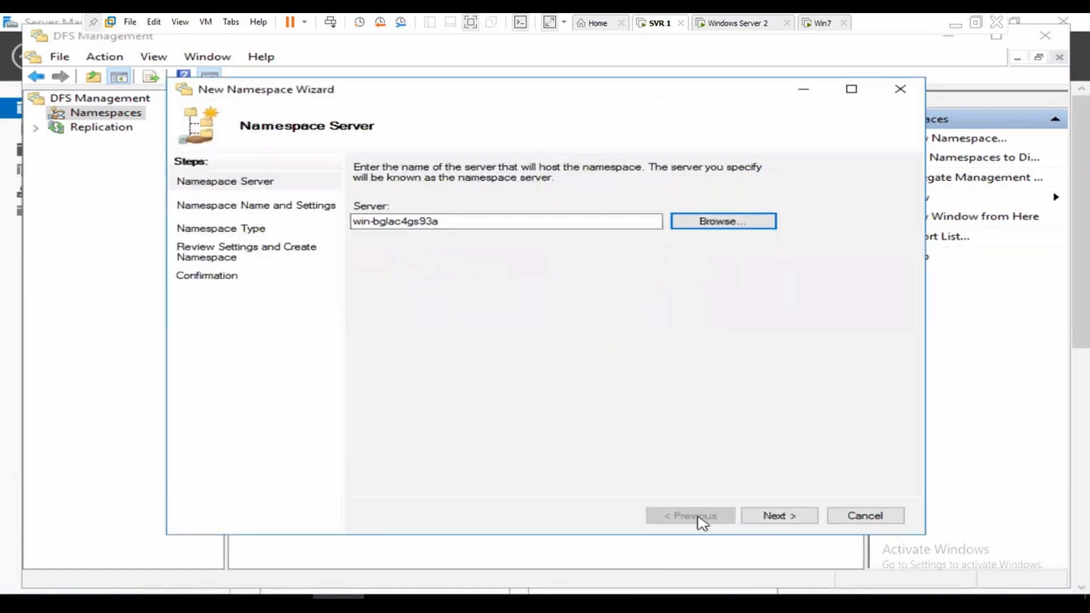
click(781, 516)
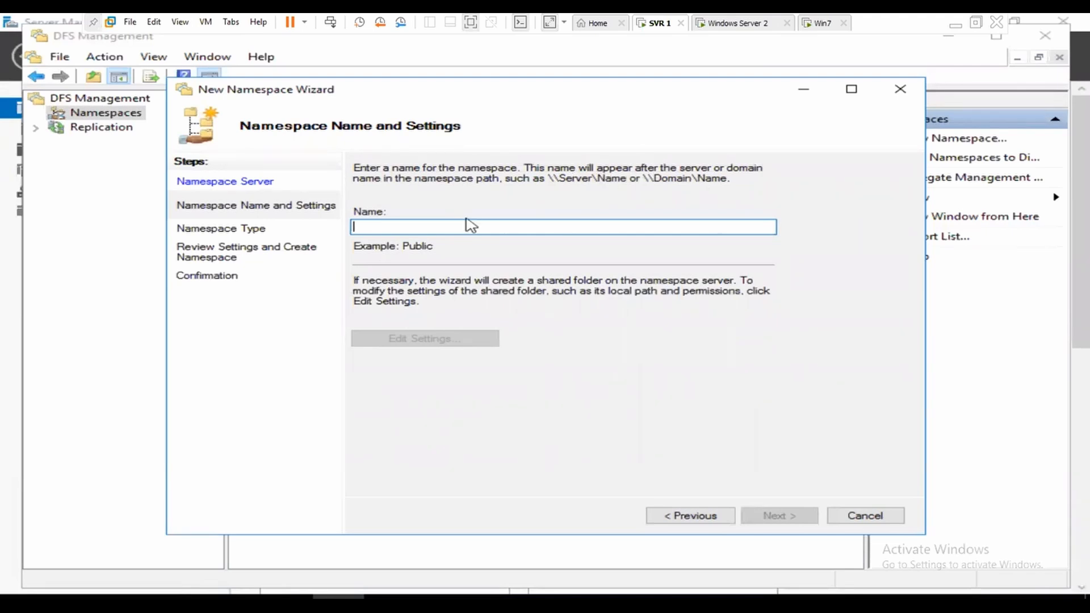
Step: Name the namespace xyz and give all users read and write permissions in Edit Settings
text(xyz)
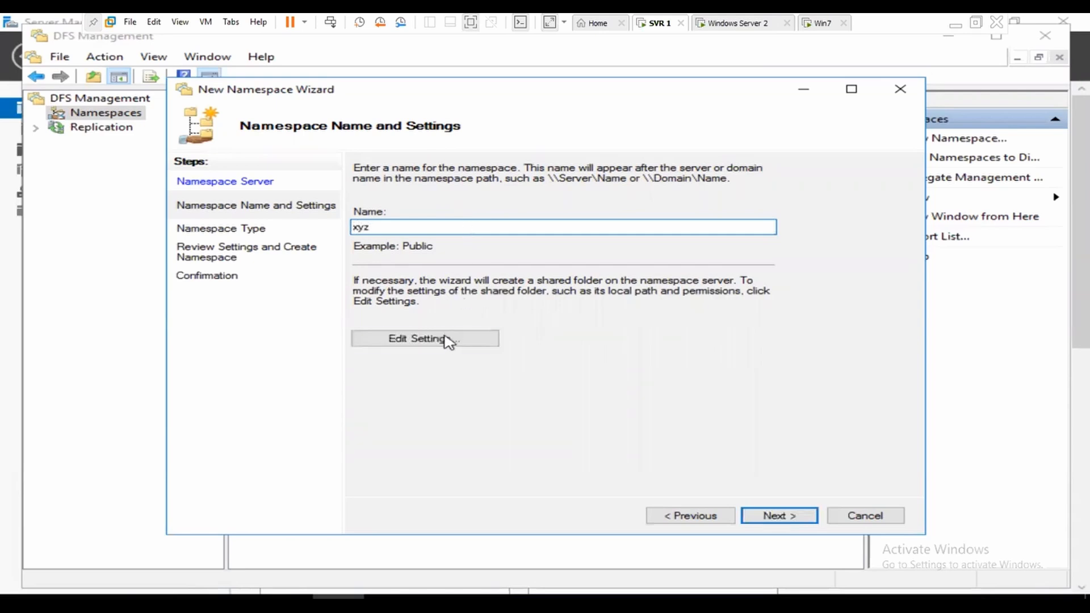
click(477, 343)
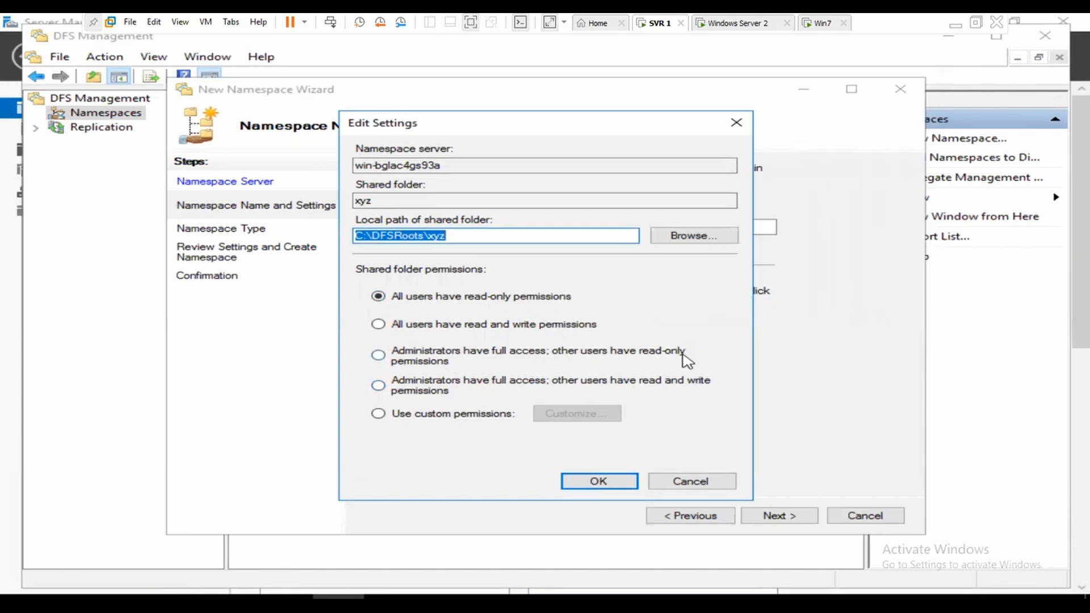
click(420, 388)
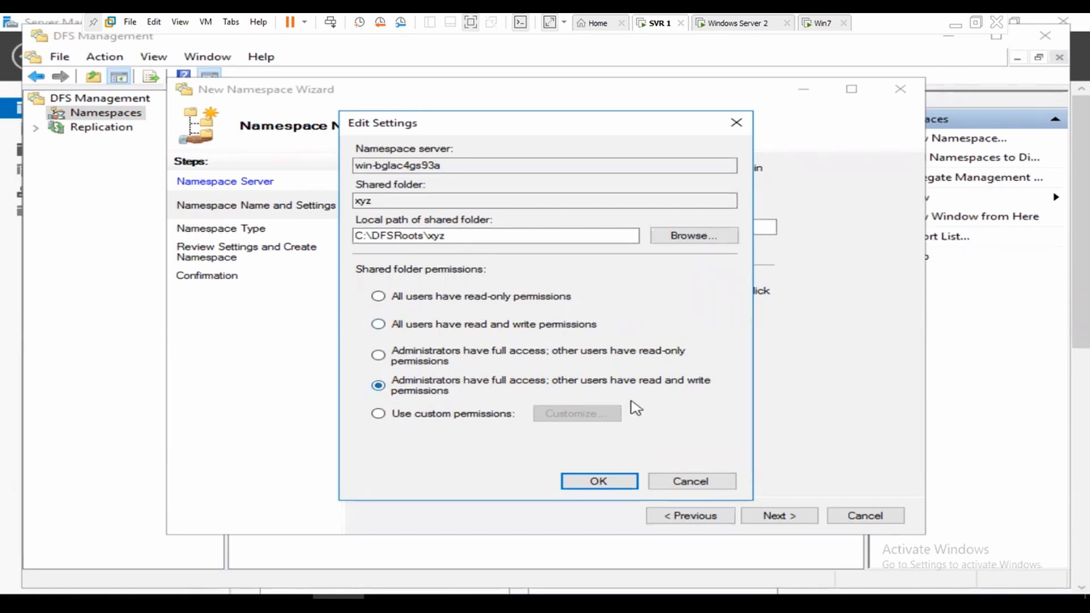
click(506, 328)
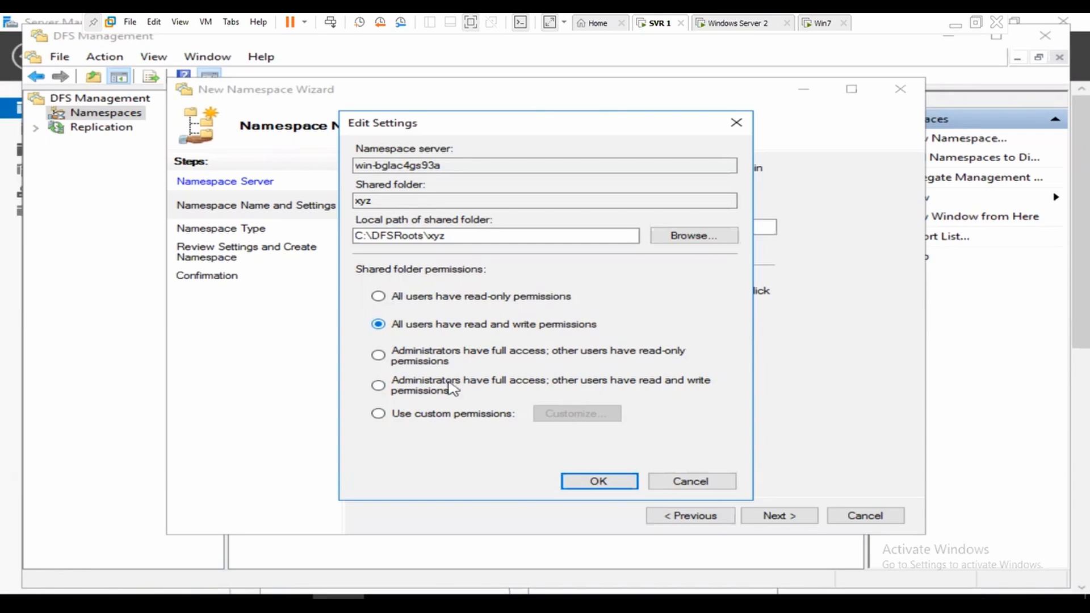
click(636, 482)
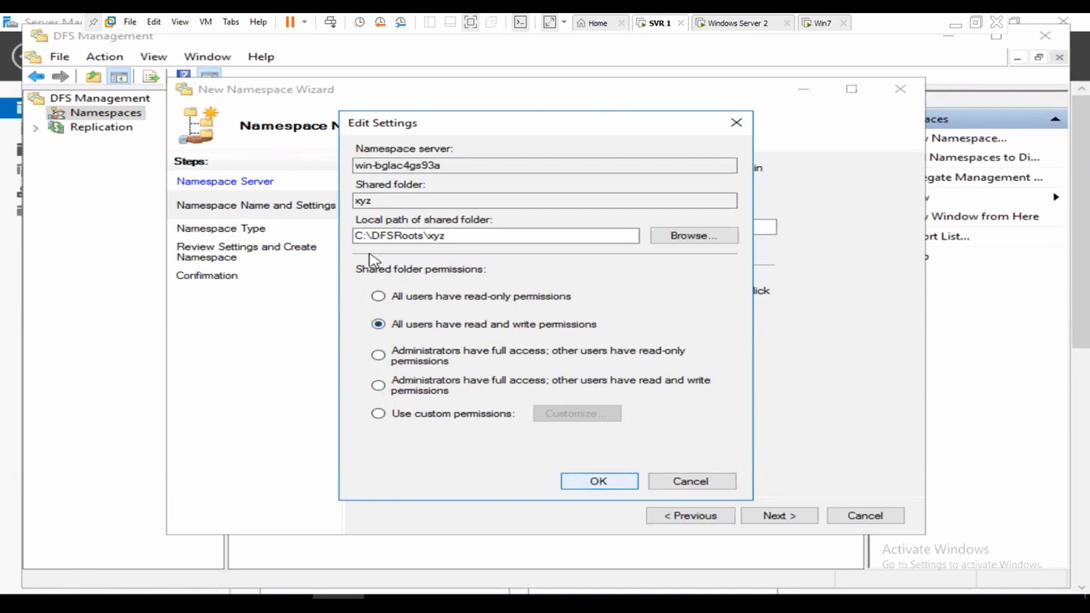
click(780, 516)
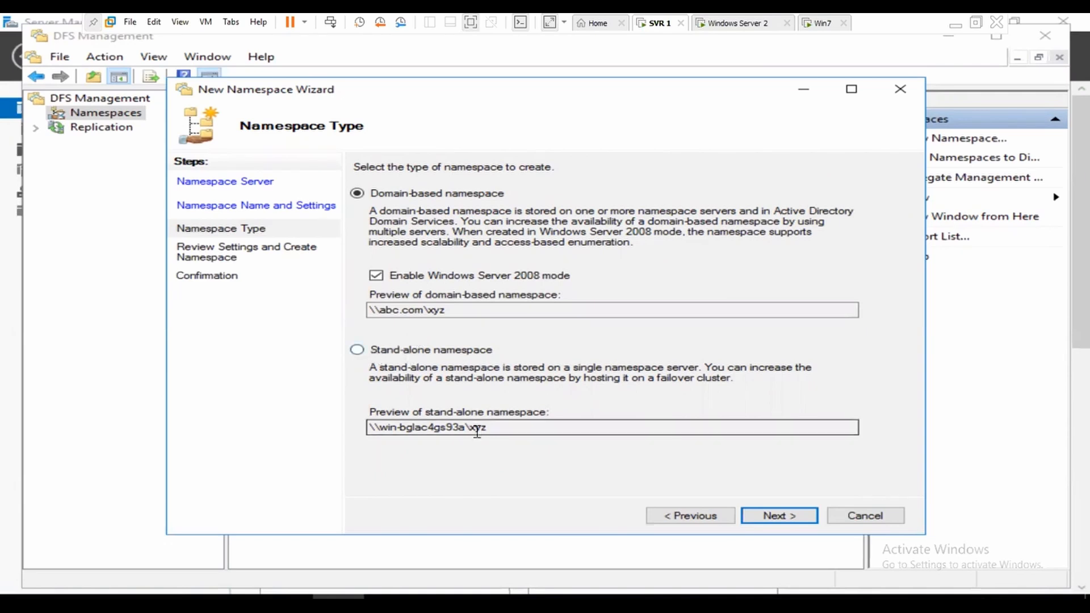
Step: Keep domain-based type, disable Windows Server 2008 mode, and create \\abc.com\xyz
drag(381, 426, 464, 427)
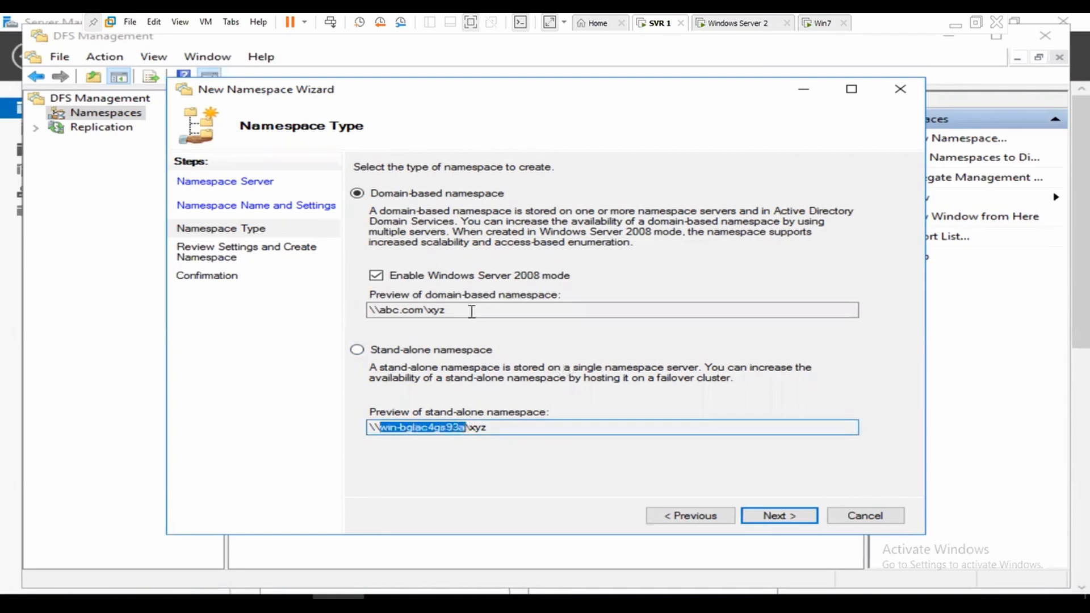
drag(382, 313, 425, 313)
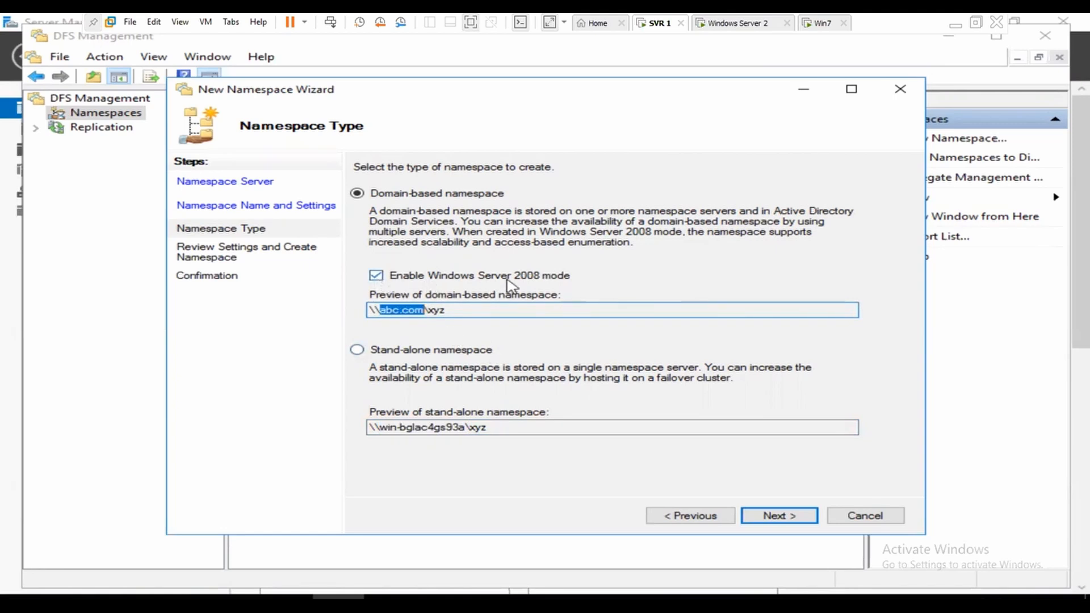
click(376, 276)
click(778, 514)
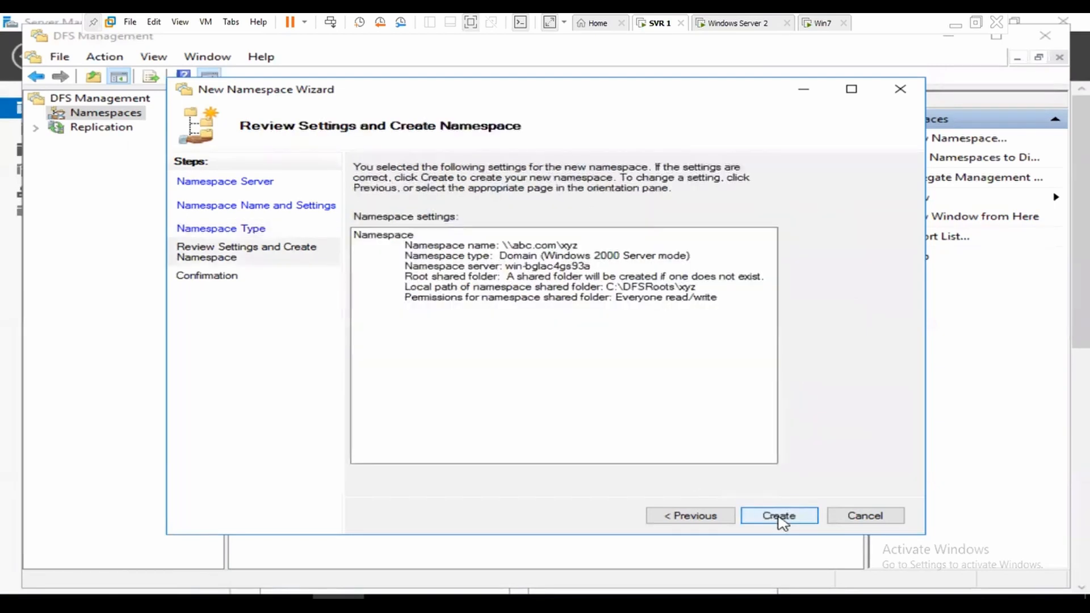
click(779, 518)
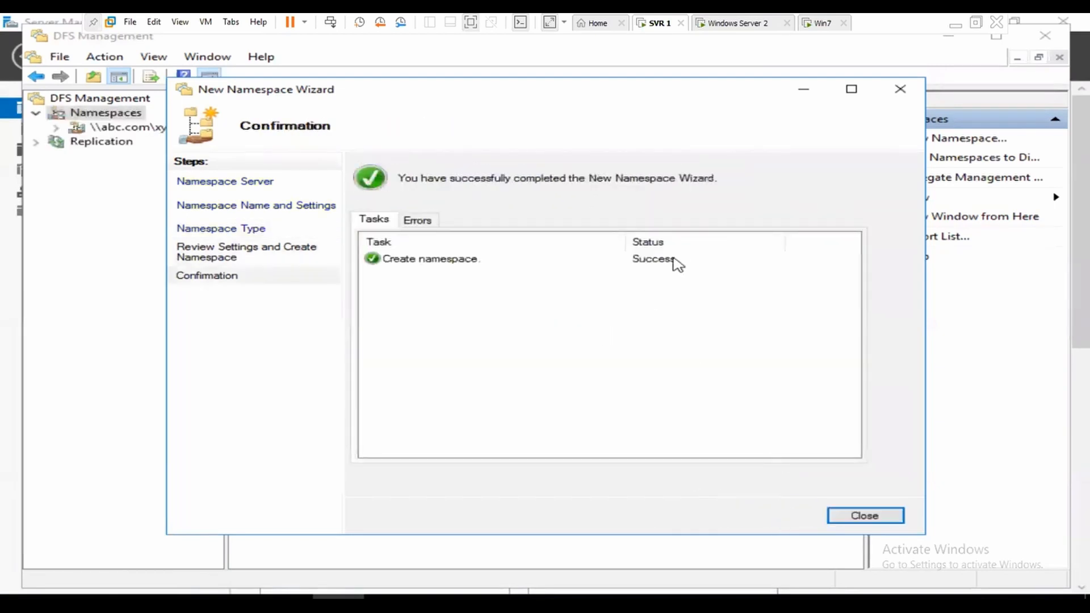
click(865, 516)
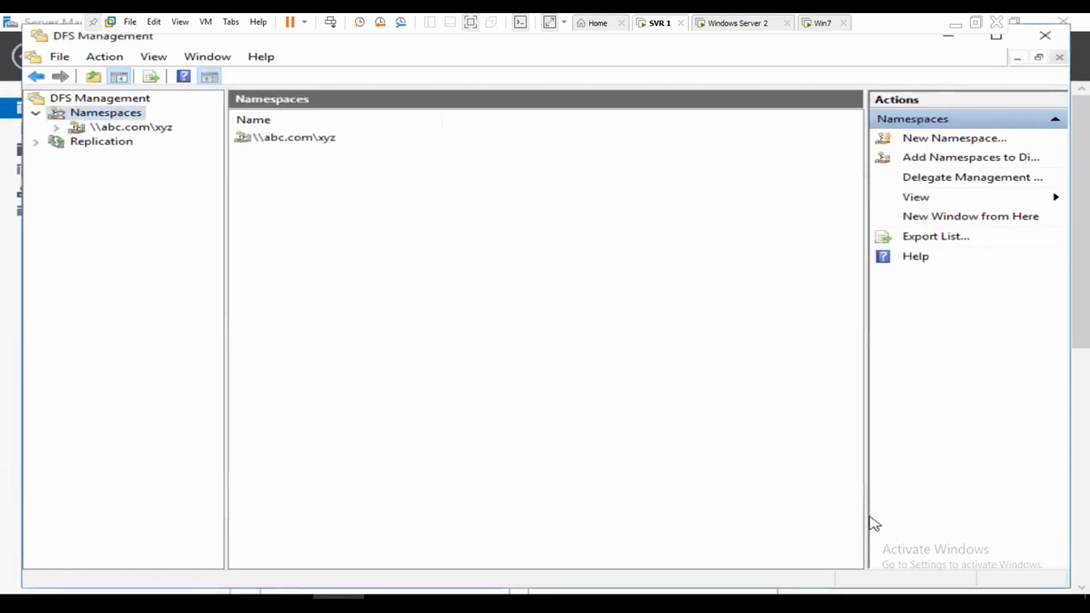
Step: Create namespace folder tgm under \\abc.com\xyz targeting the \\WIN-BGLAC4GS93A\tgm share
click(116, 132)
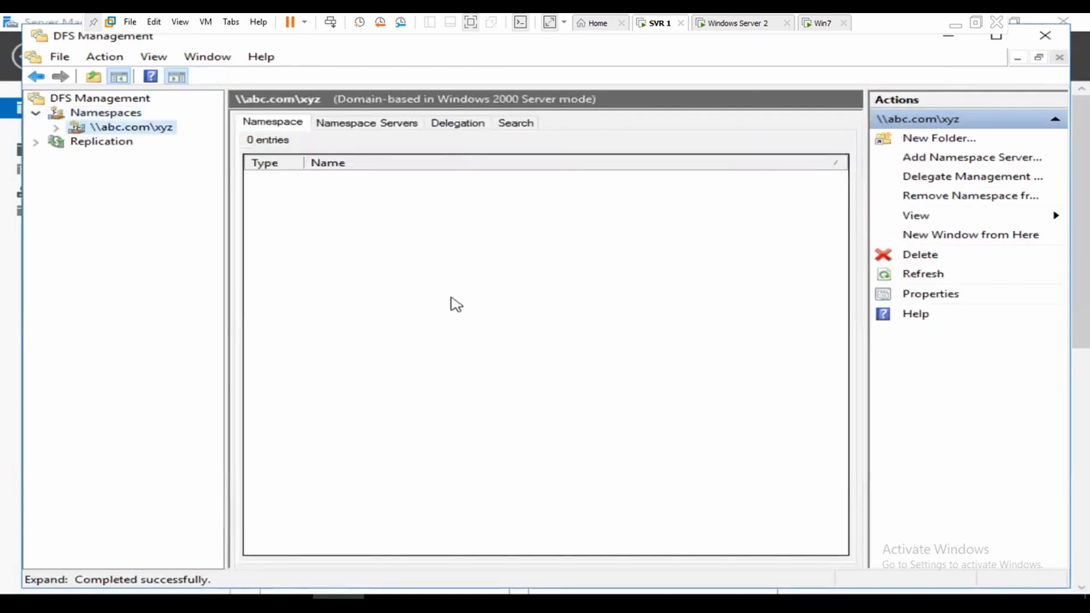
click(56, 128)
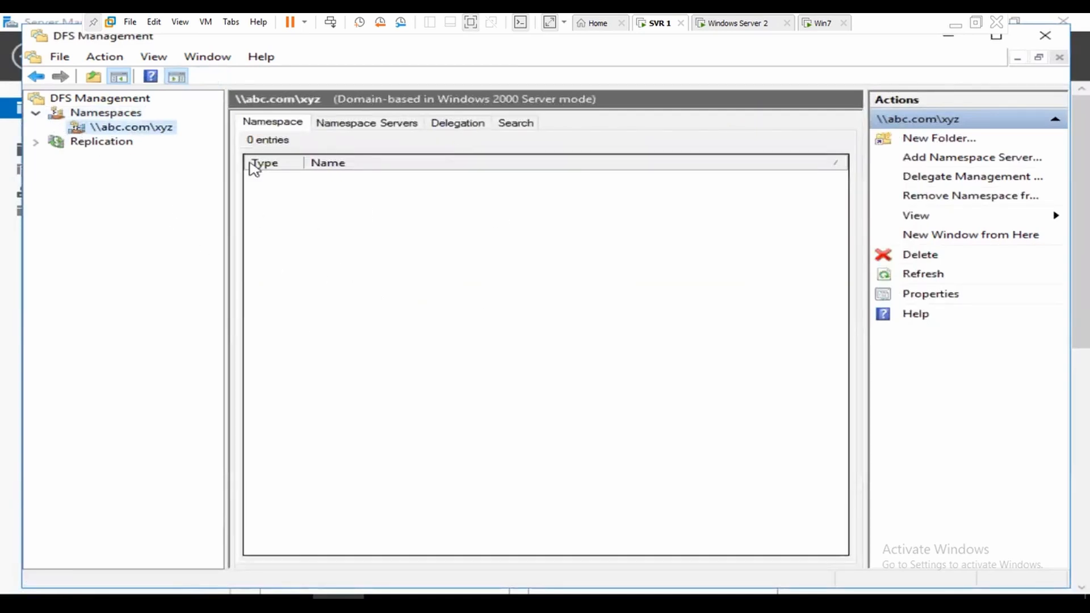
right_click(124, 132)
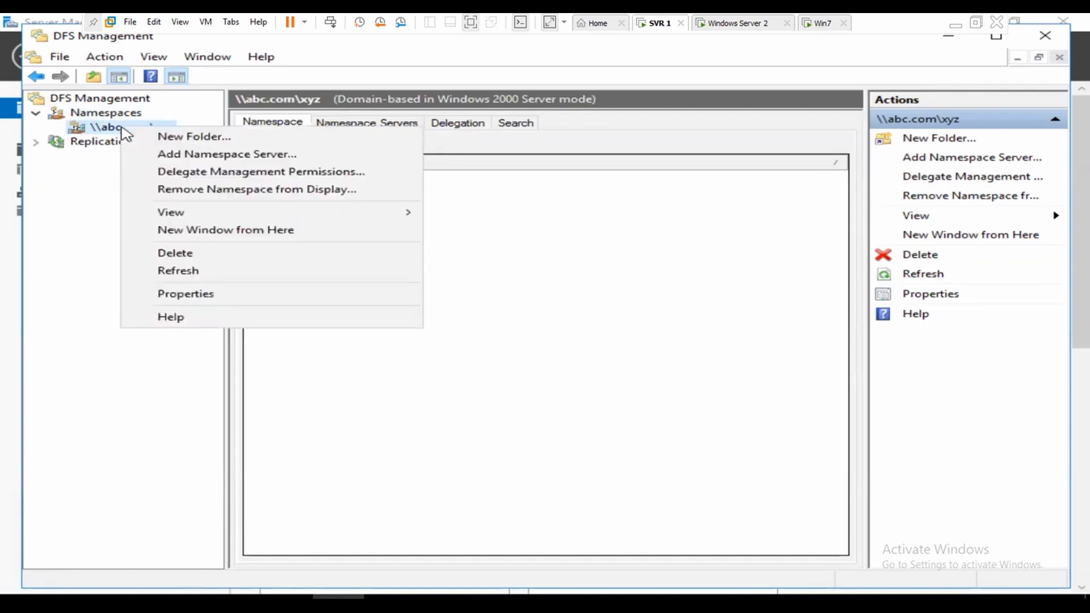
click(215, 138)
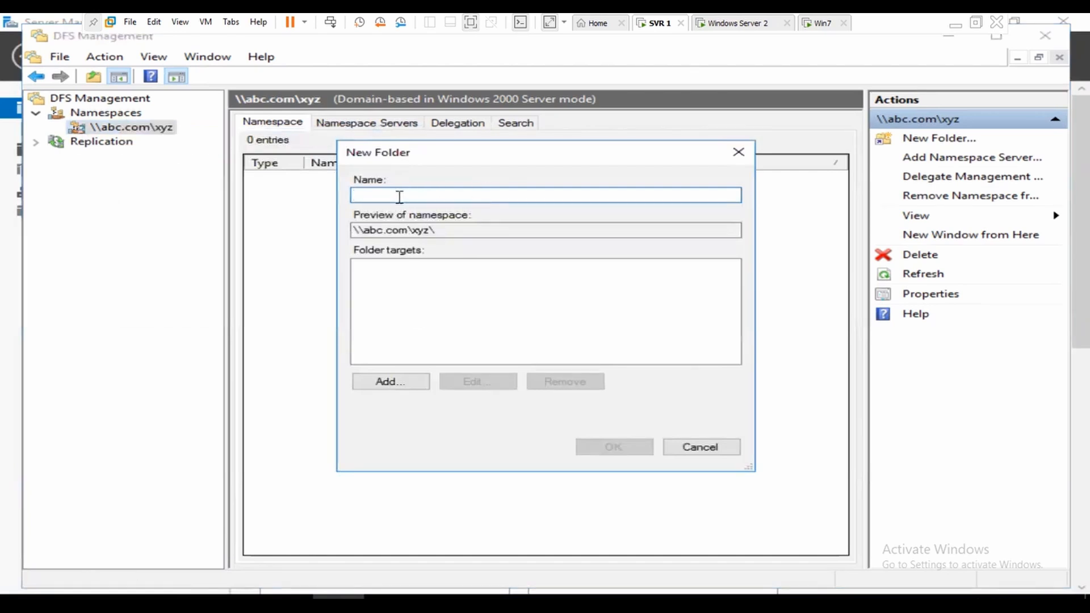
text(tgm)
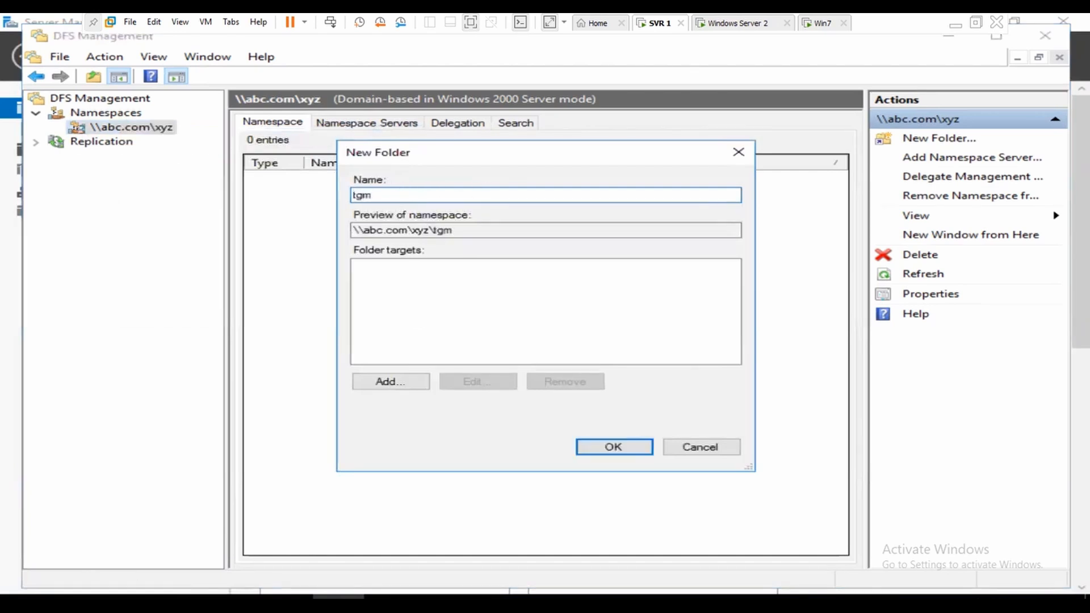
click(390, 383)
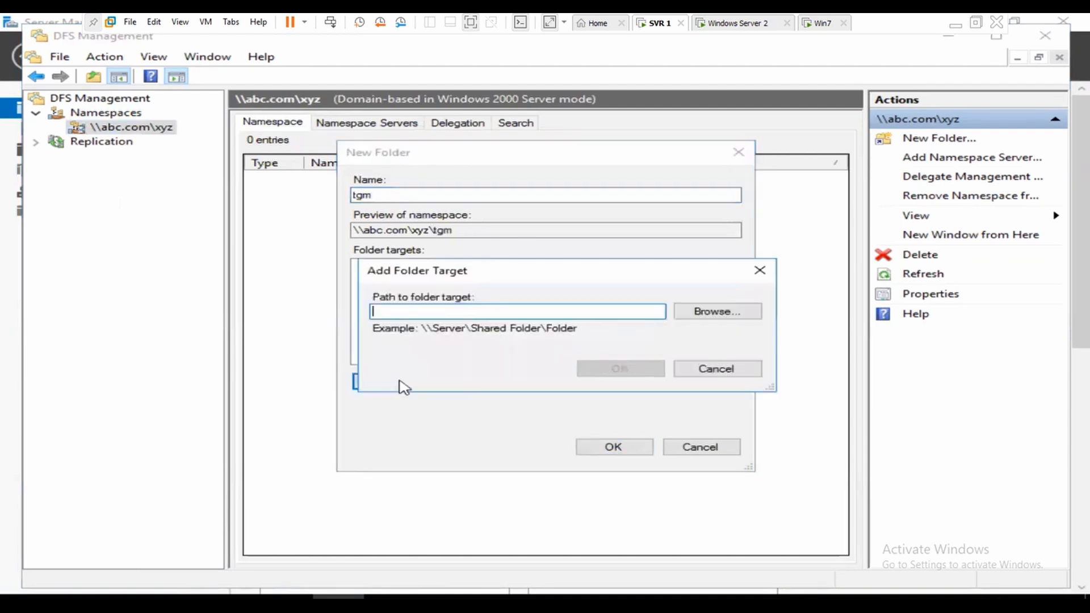
click(727, 315)
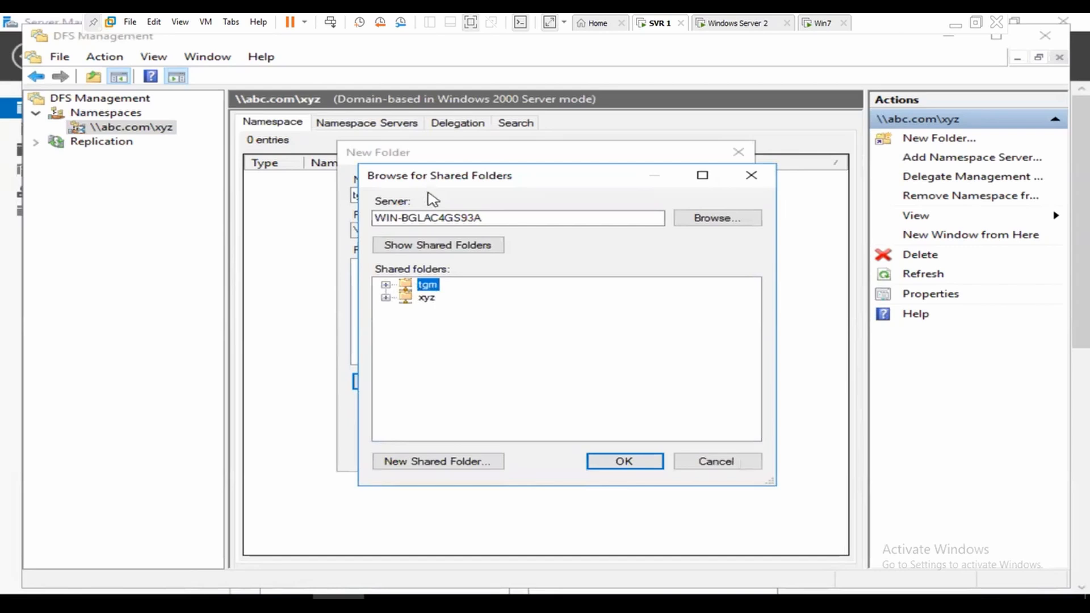
click(615, 462)
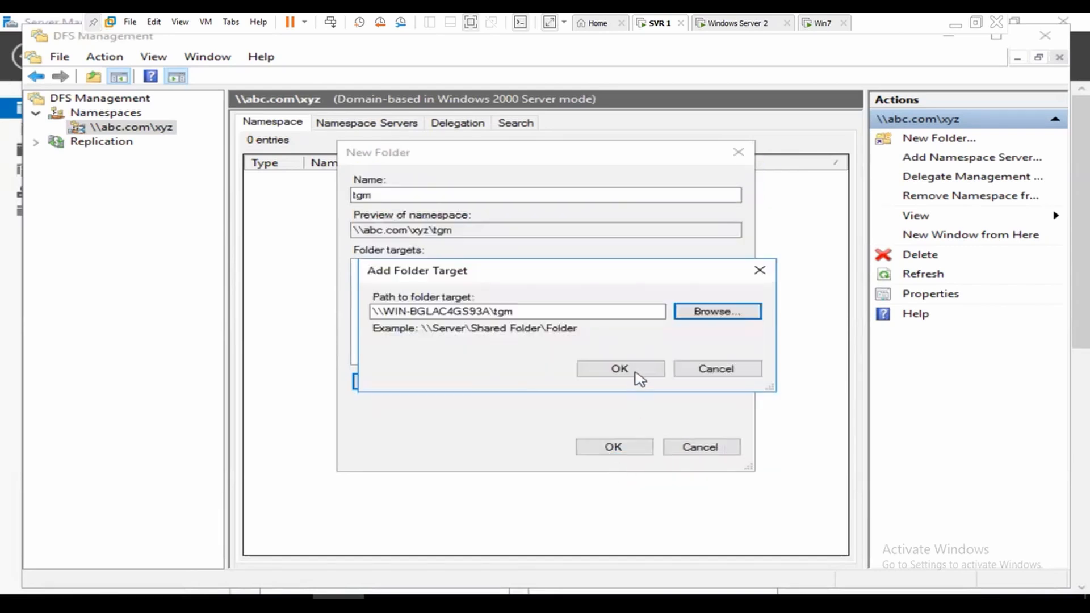
click(634, 370)
click(635, 449)
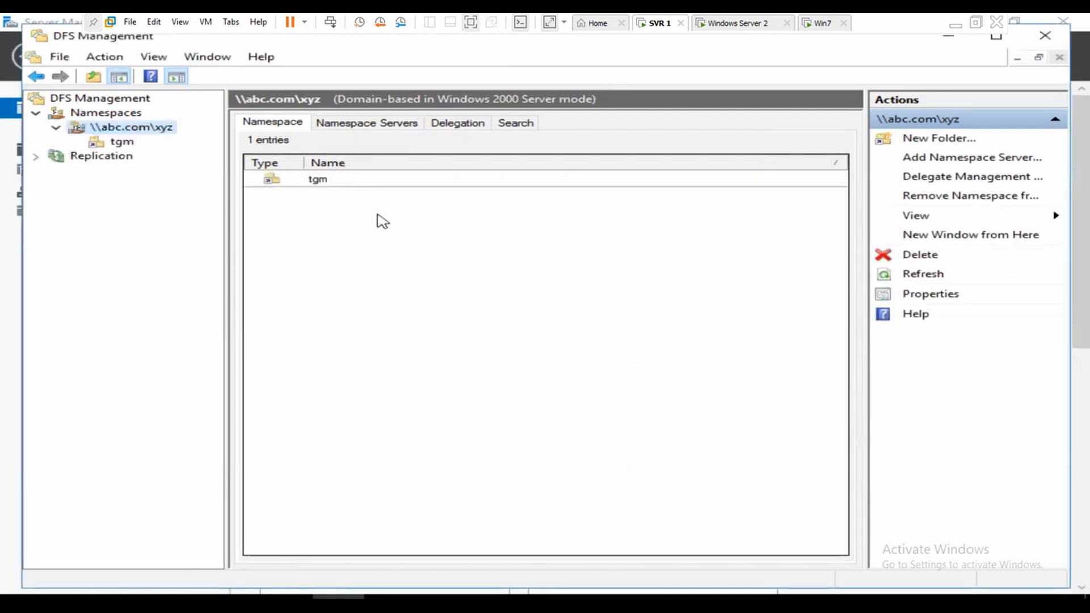
Step: Start a new folder named abc under the \\abc.com\xyz namespace and browse for its target
right_click(117, 130)
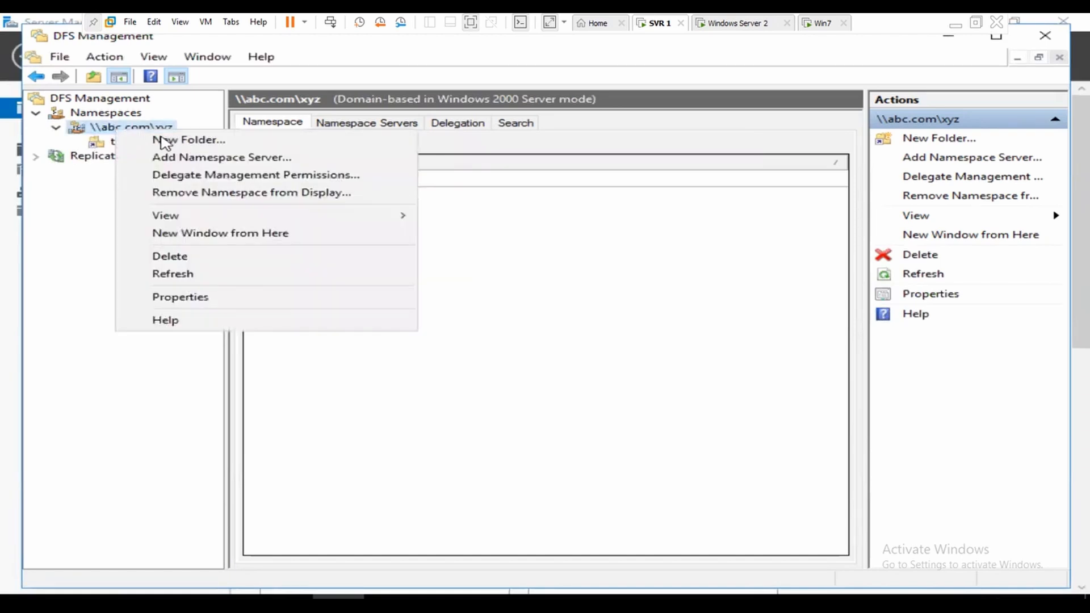
click(165, 140)
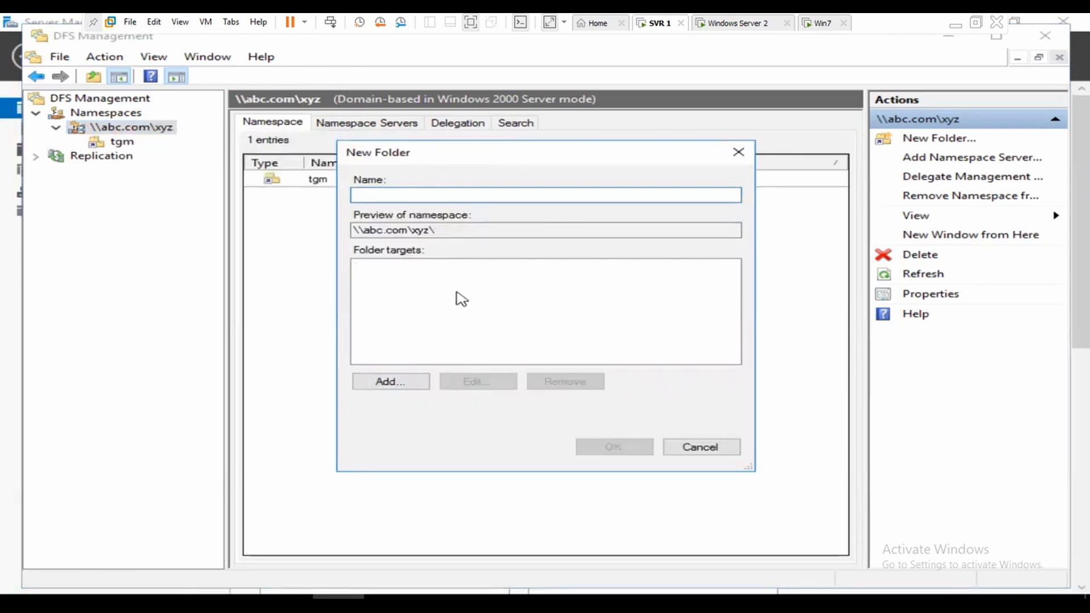
text(abc)
click(388, 385)
click(710, 317)
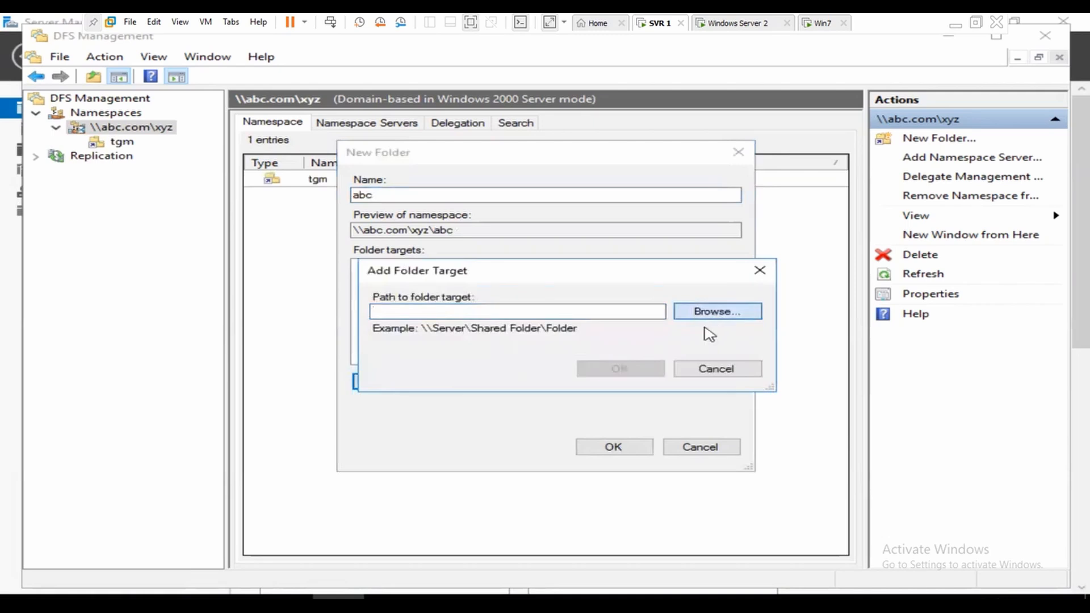
Step: Find SVR2 in the domain, target its abc share (\\SVR2\abc), and create the folder
double_click(397, 217)
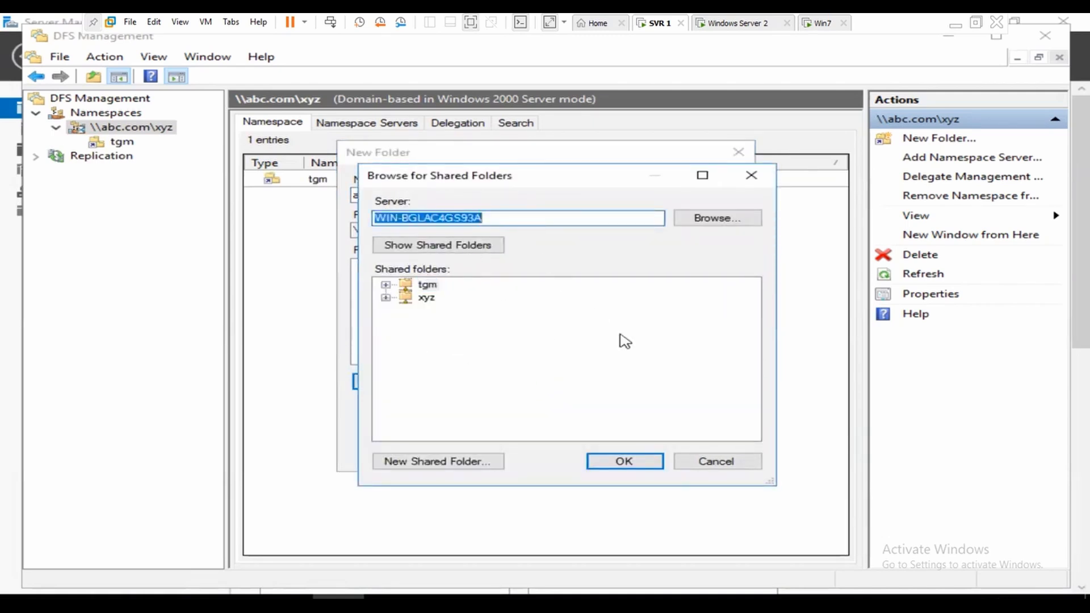
click(720, 221)
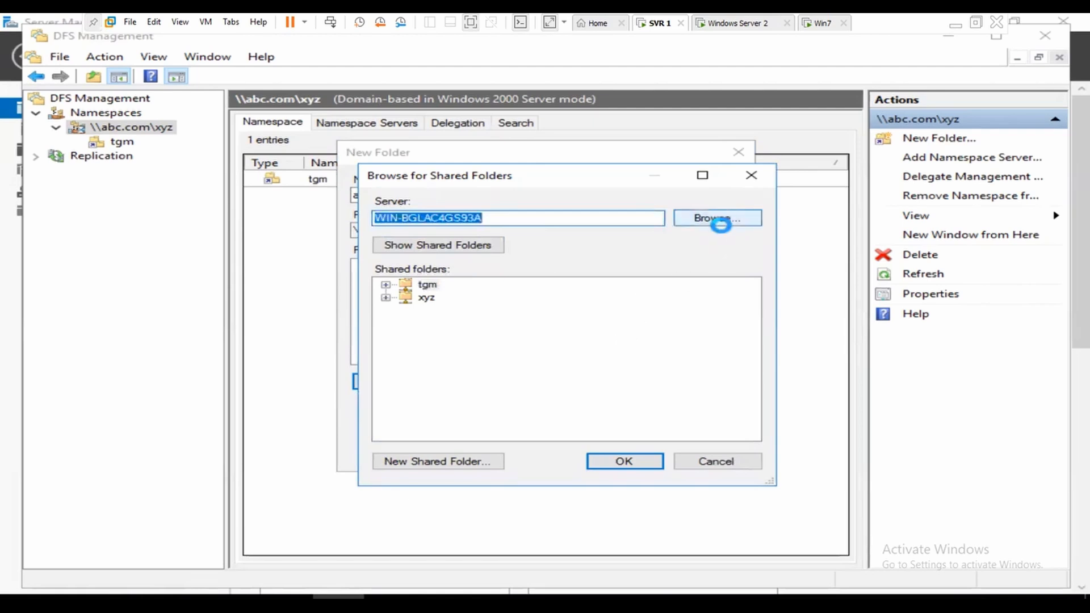
click(451, 372)
click(889, 289)
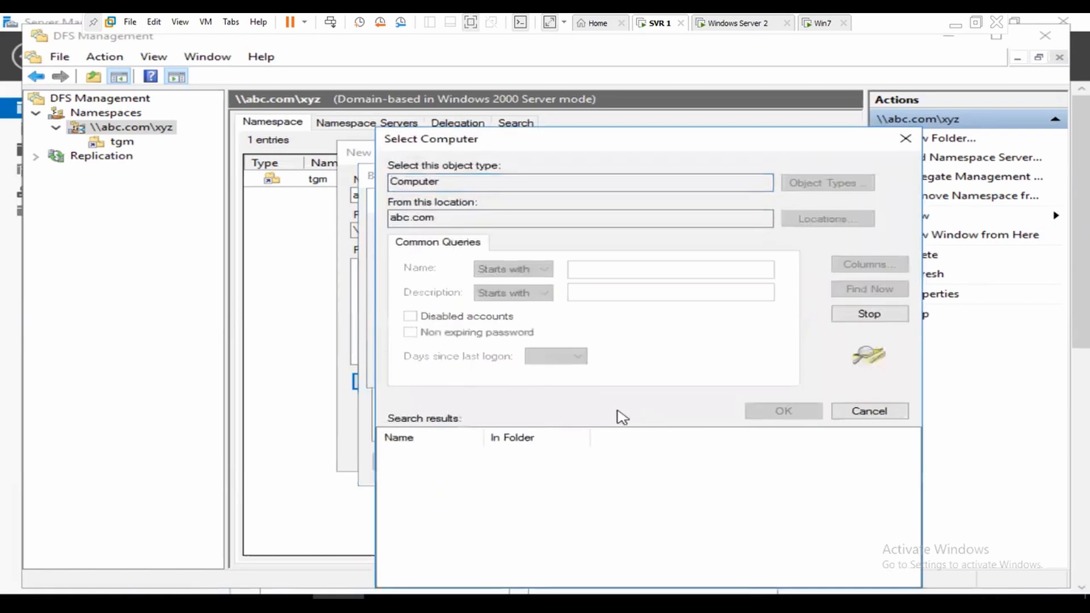
double_click(404, 469)
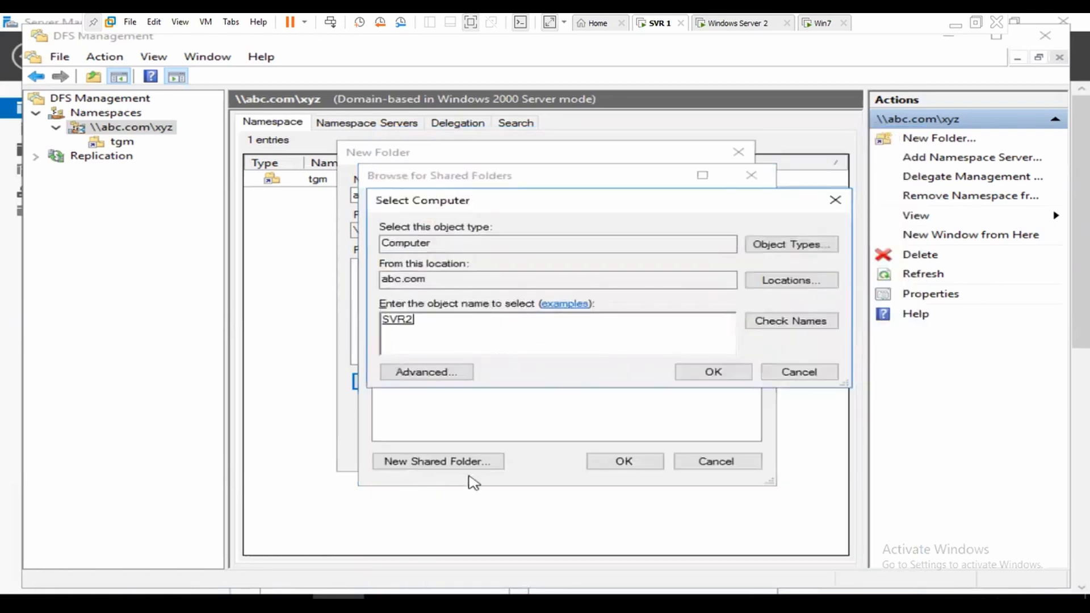
click(730, 374)
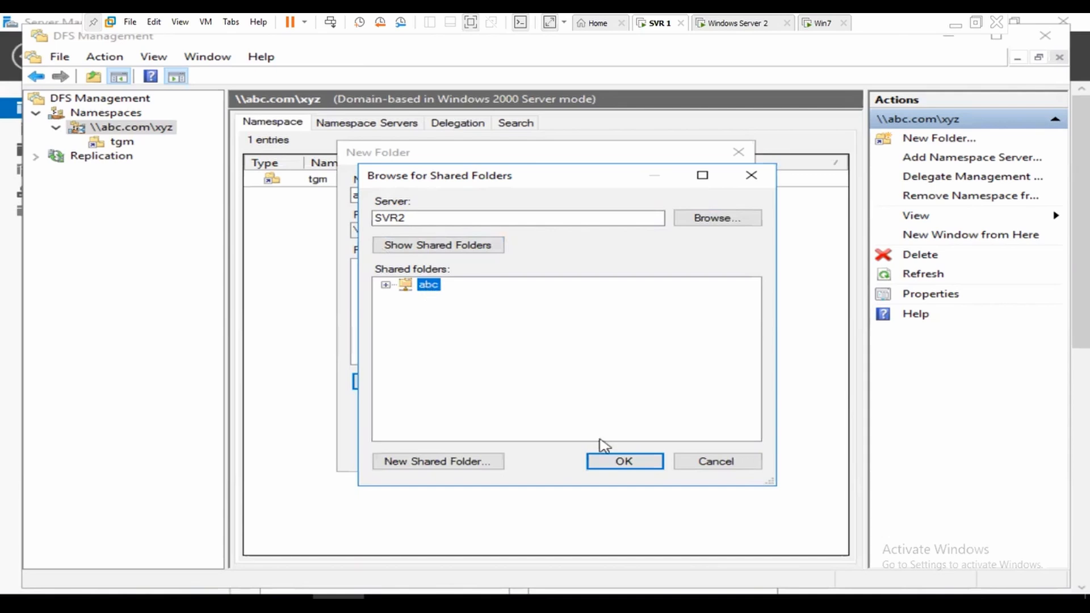
click(614, 462)
click(619, 371)
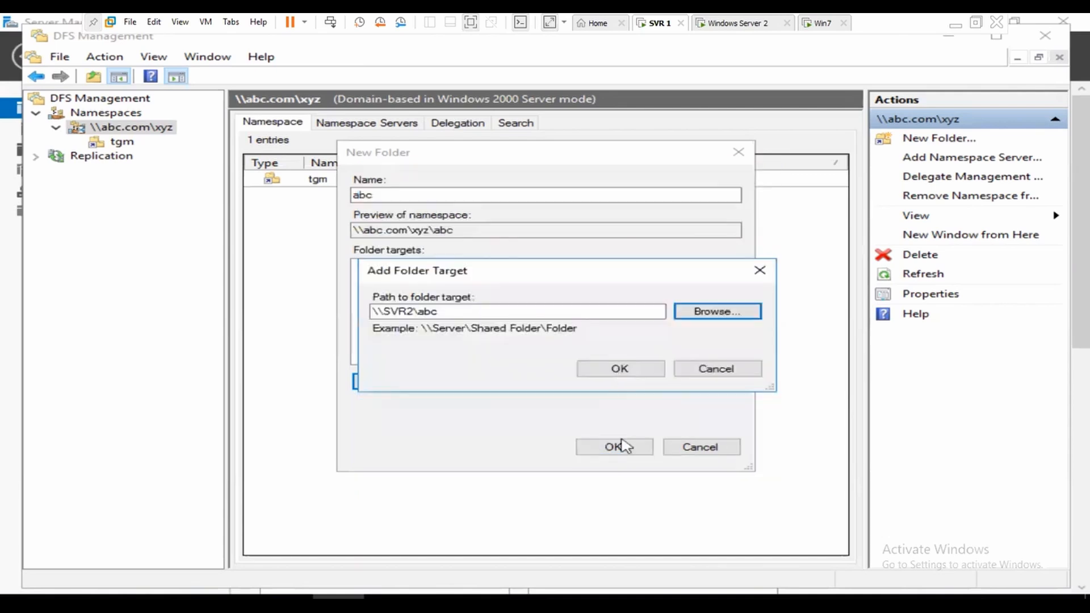
click(616, 446)
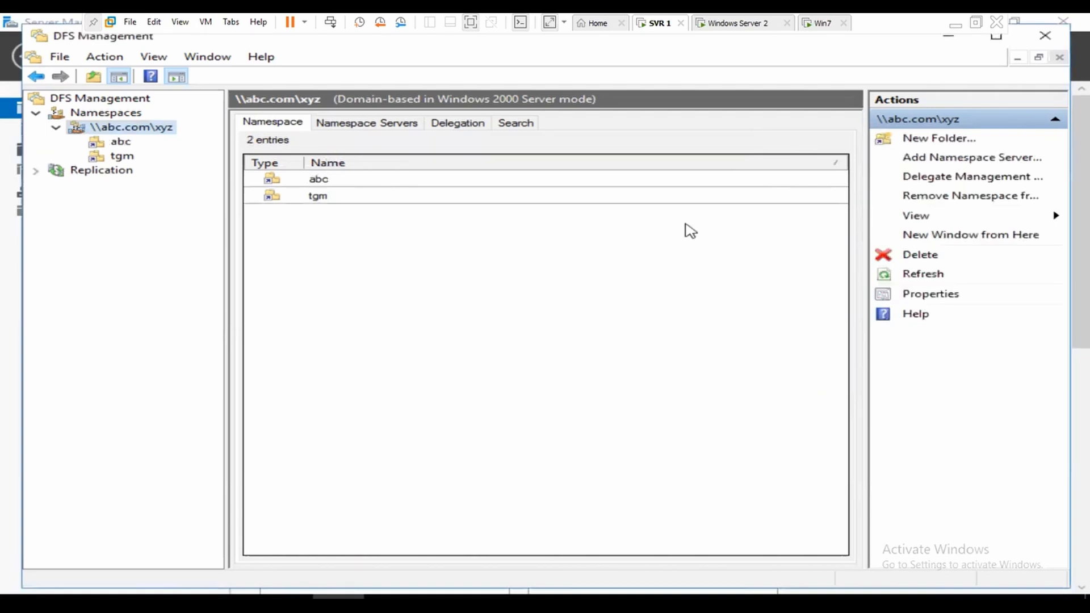
click(816, 22)
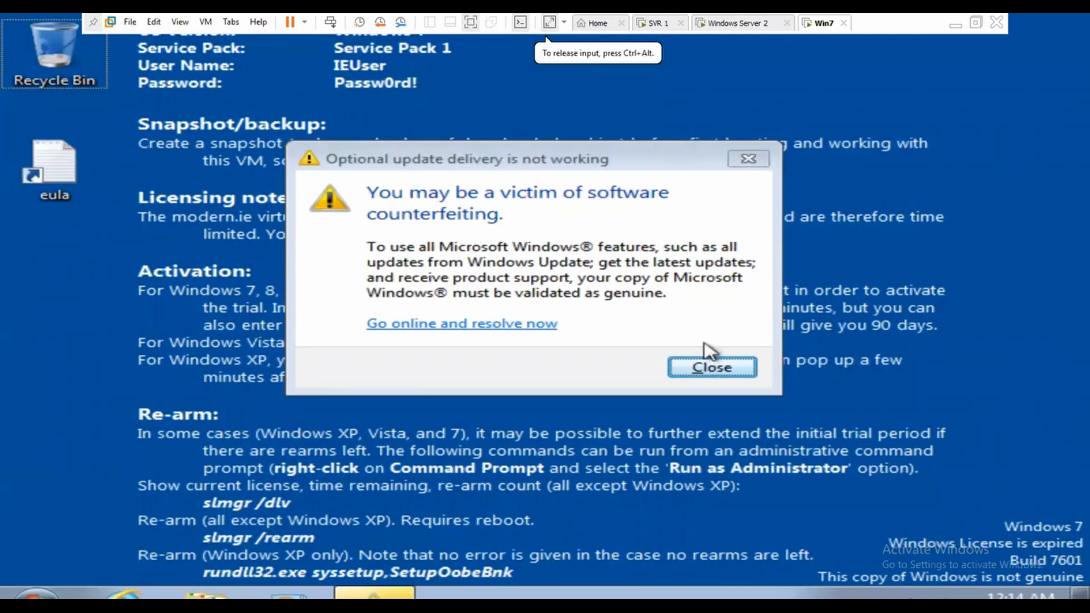
Step: On Win7, dismiss the genuine Windows warning and open \\192.168.50.1 from the Run box
click(689, 366)
key(super+r)
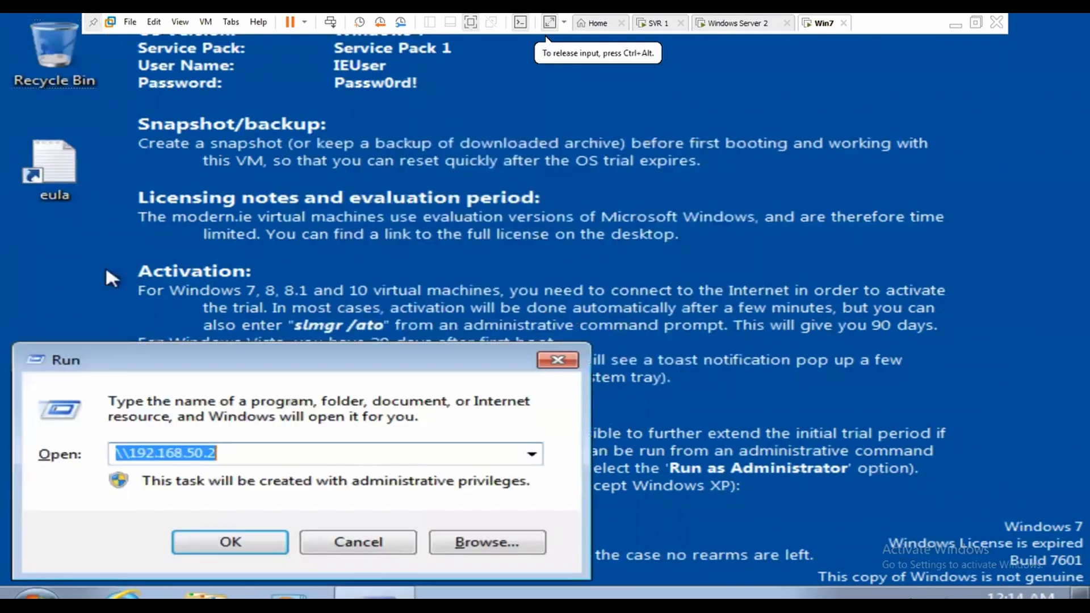
key(End)
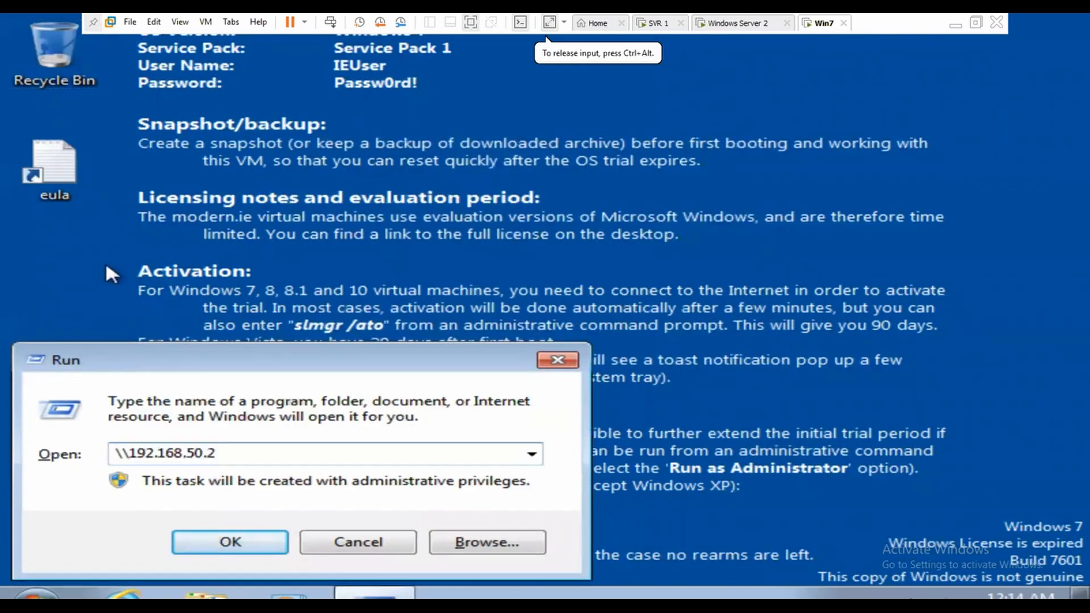
key(BackSpace)
text(1)
key(Return)
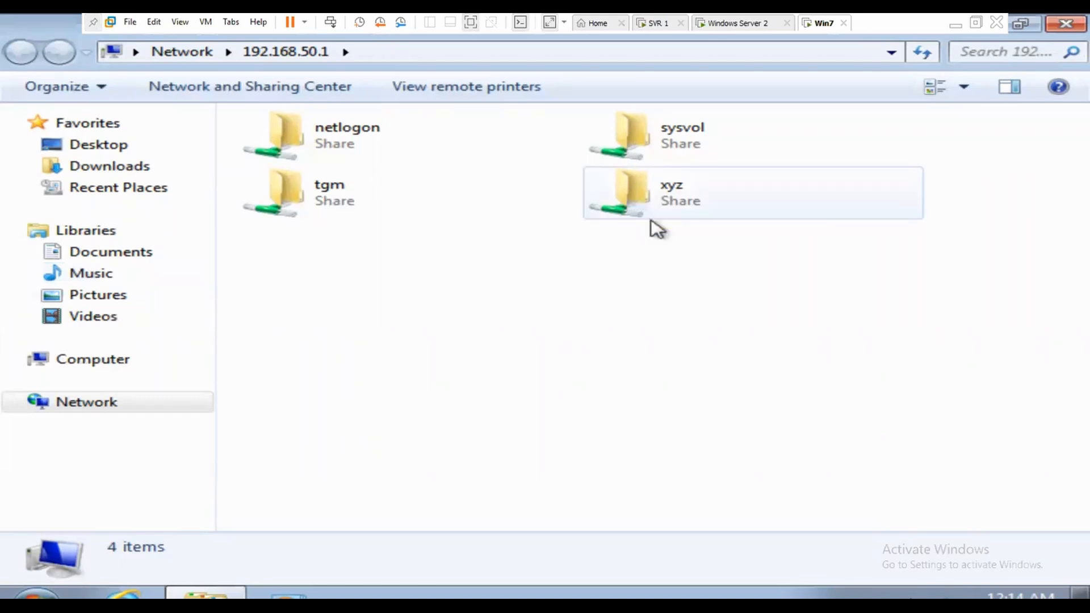
Step: Open the xyz share, signing in as administrator with the account password
double_click(666, 210)
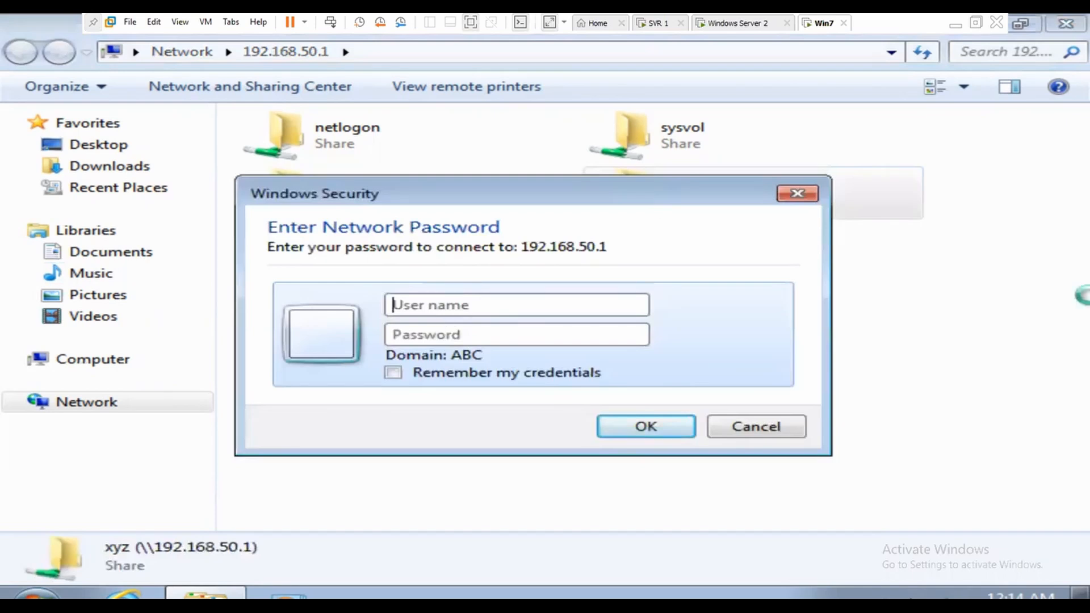
text(admini)
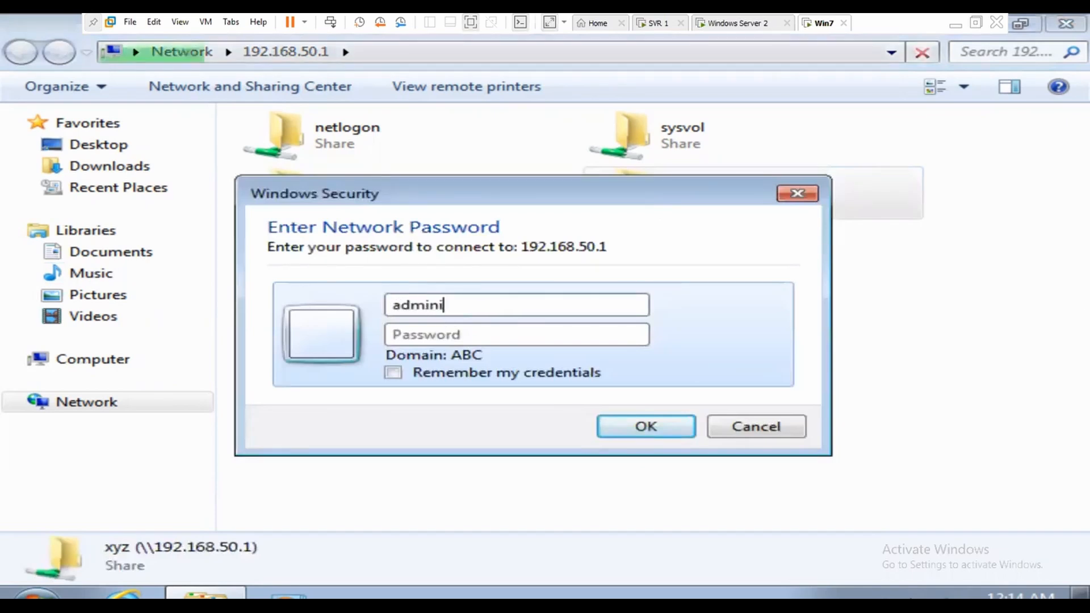
text(s)
key(BackSpace)
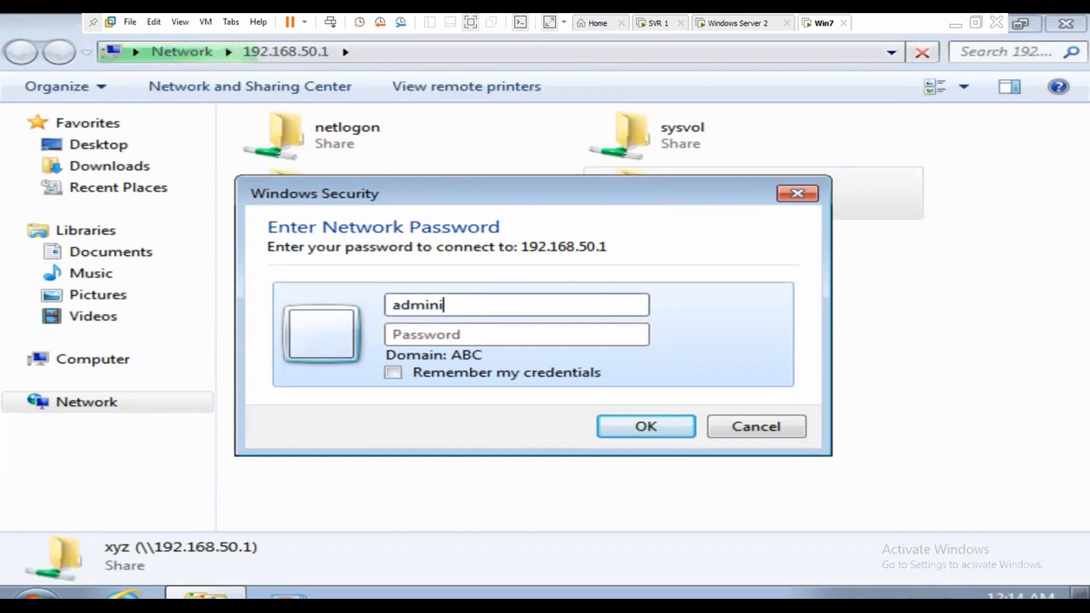
key(BackSpace)
key(BackSpace)
key(BackSpace)
key(BackSpace)
key(BackSpace)
key(BackSpace)
text(administrator)
key(Tab)
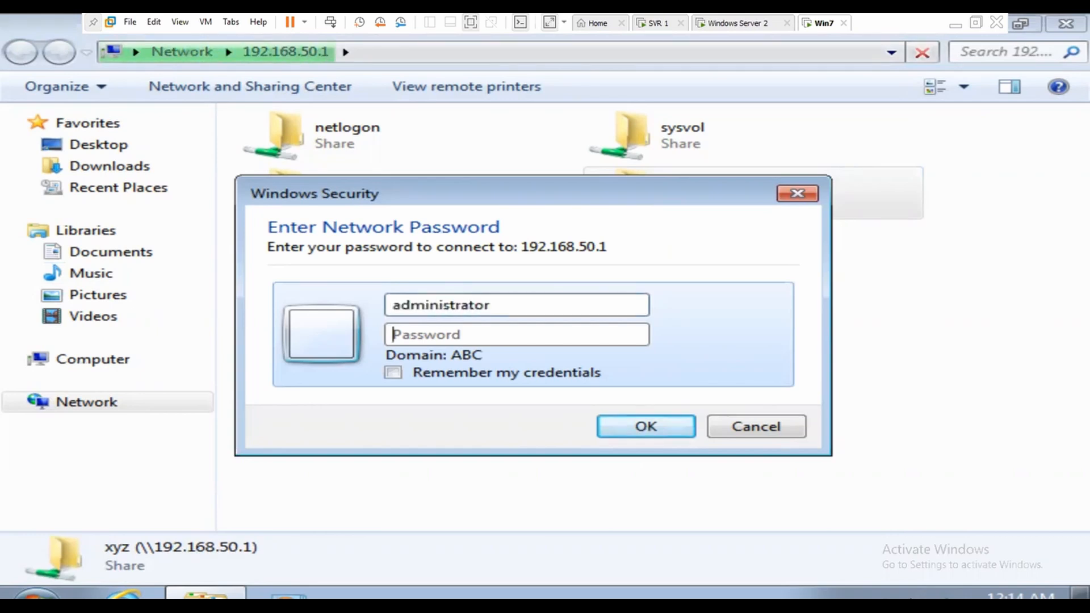
text(12345678)
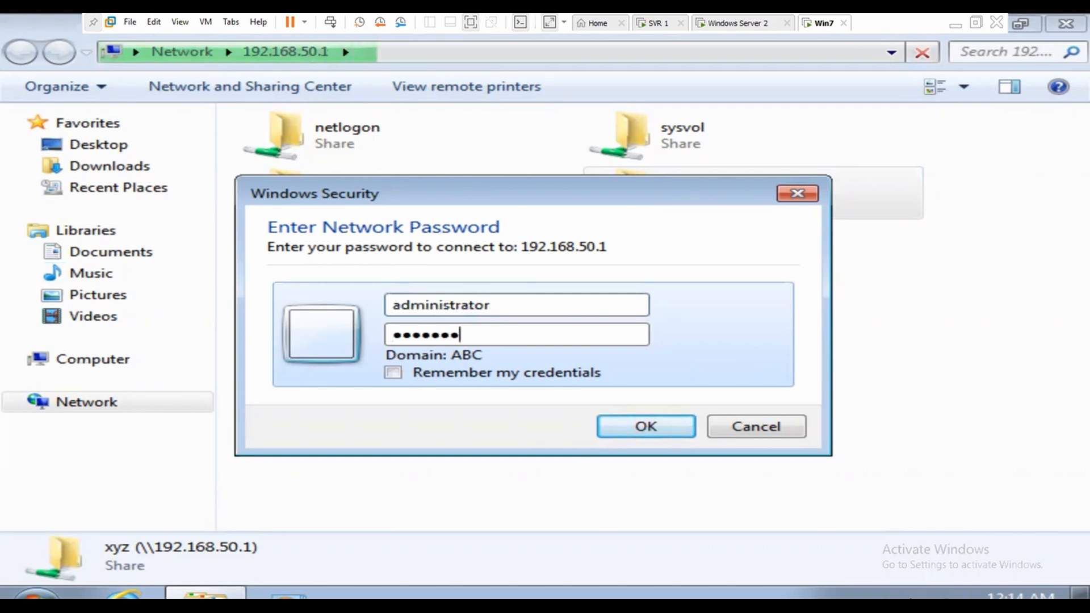
text(901)
key(Return)
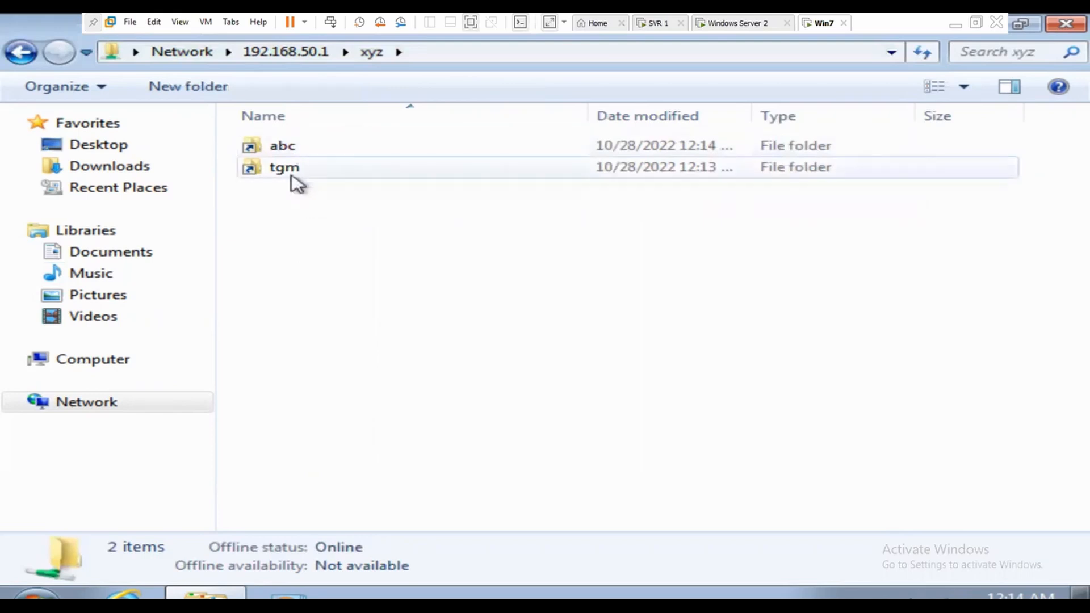
Step: Open the abc folder and try creating a Rich Text Document, which is denied
double_click(283, 148)
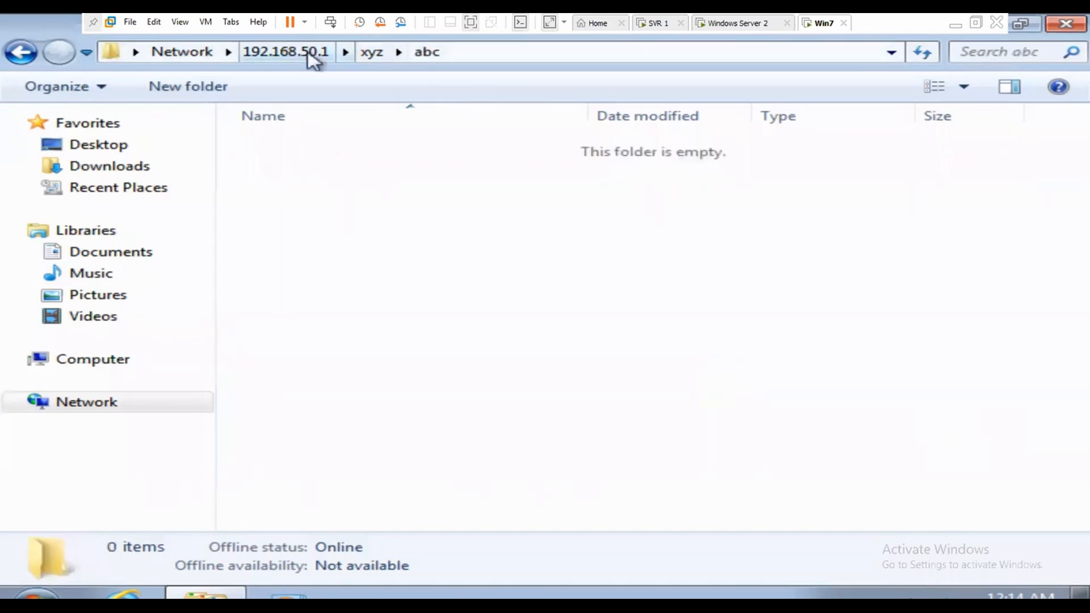
right_click(292, 167)
mouse_move(386, 362)
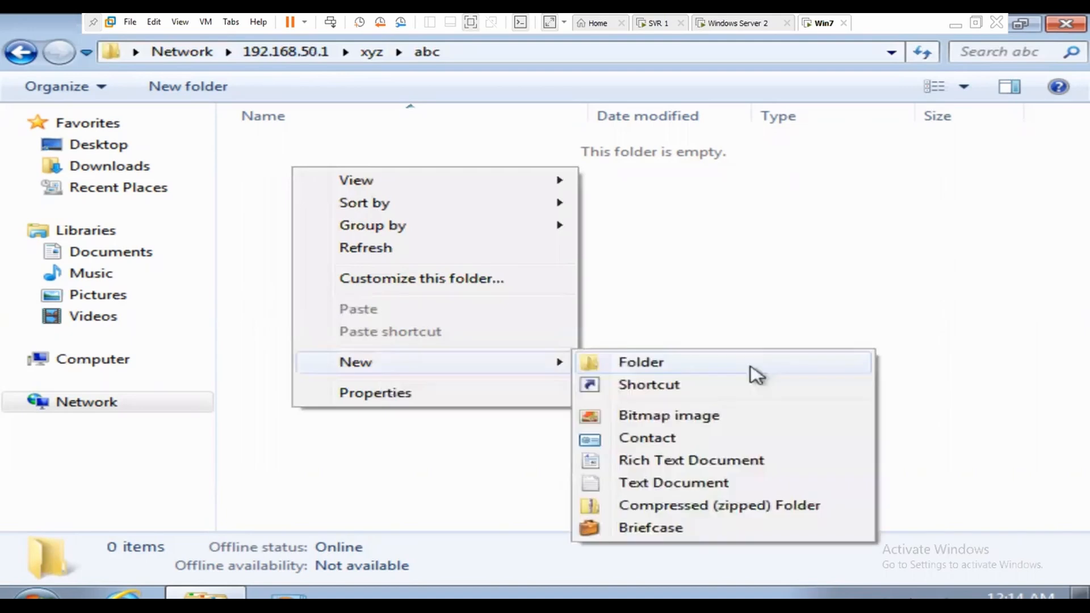
click(654, 463)
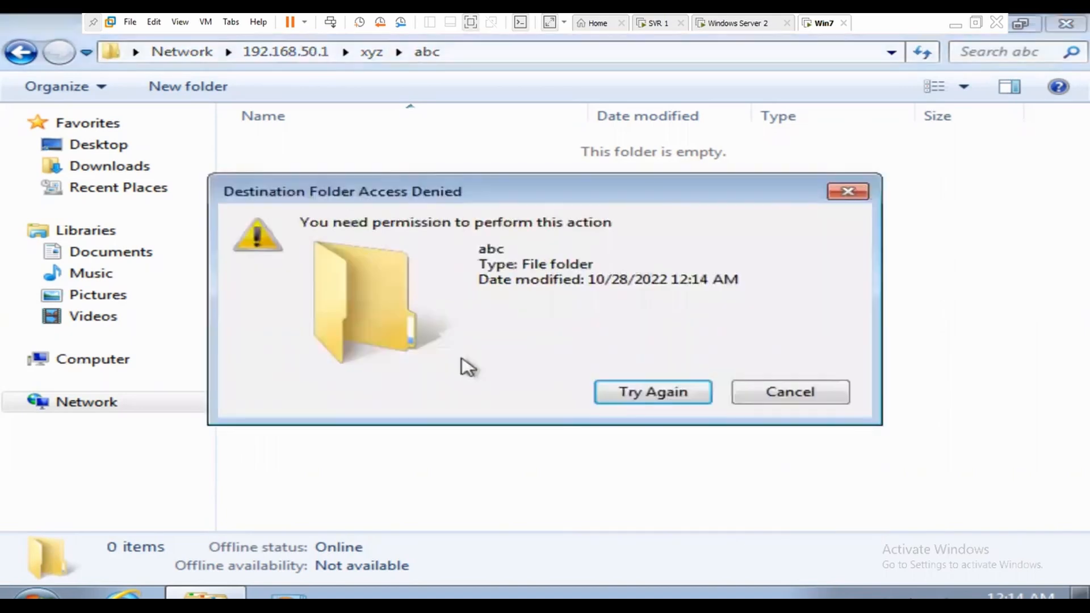
click(806, 393)
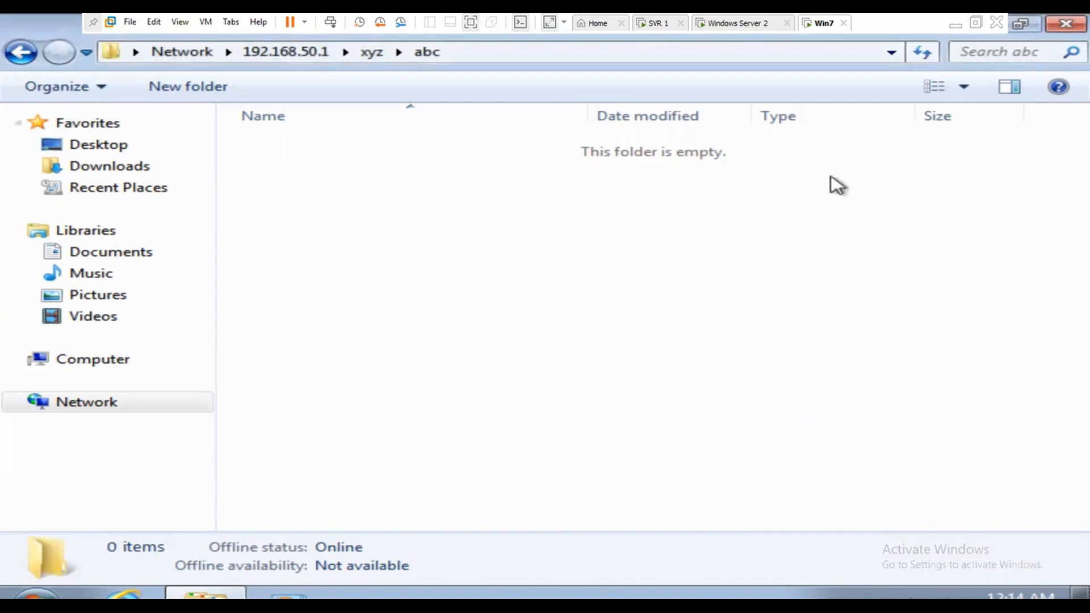
click(748, 23)
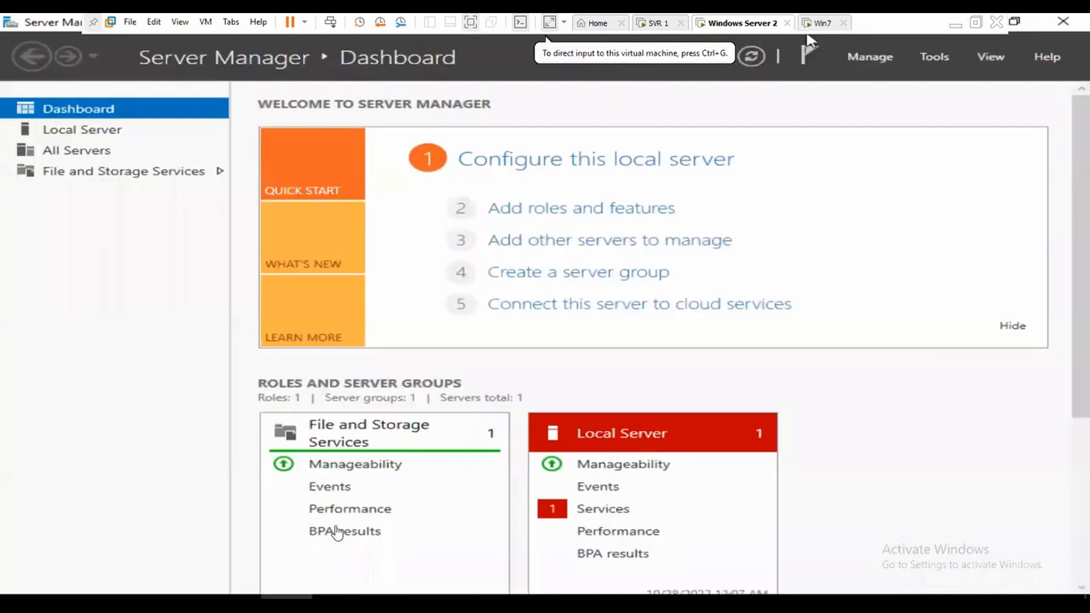
Step: On Windows Server 2, open the Properties of the abc folder on drive C:
click(810, 40)
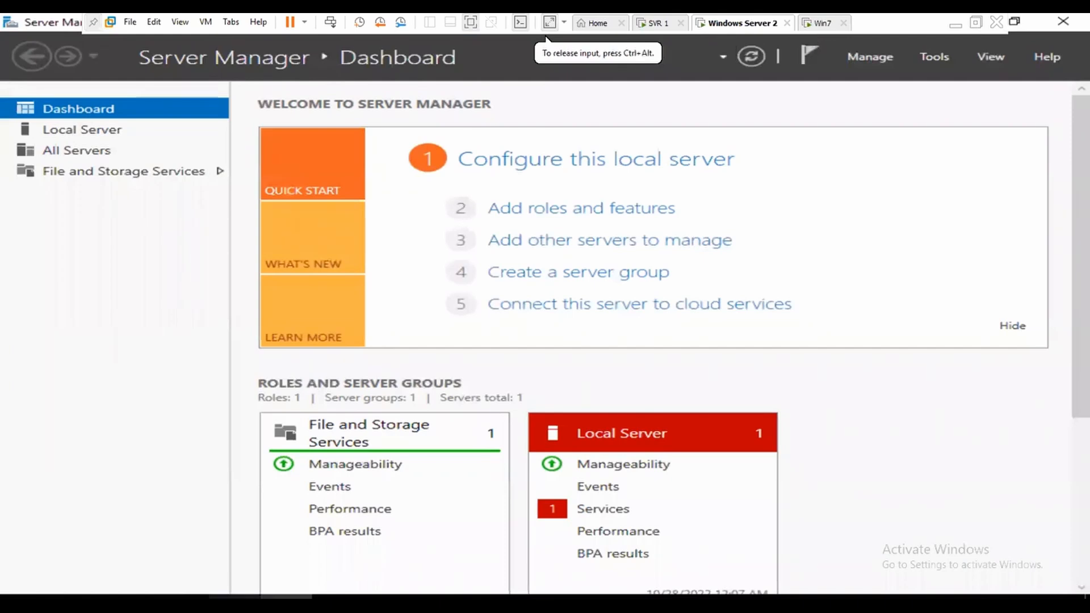
key(super+e)
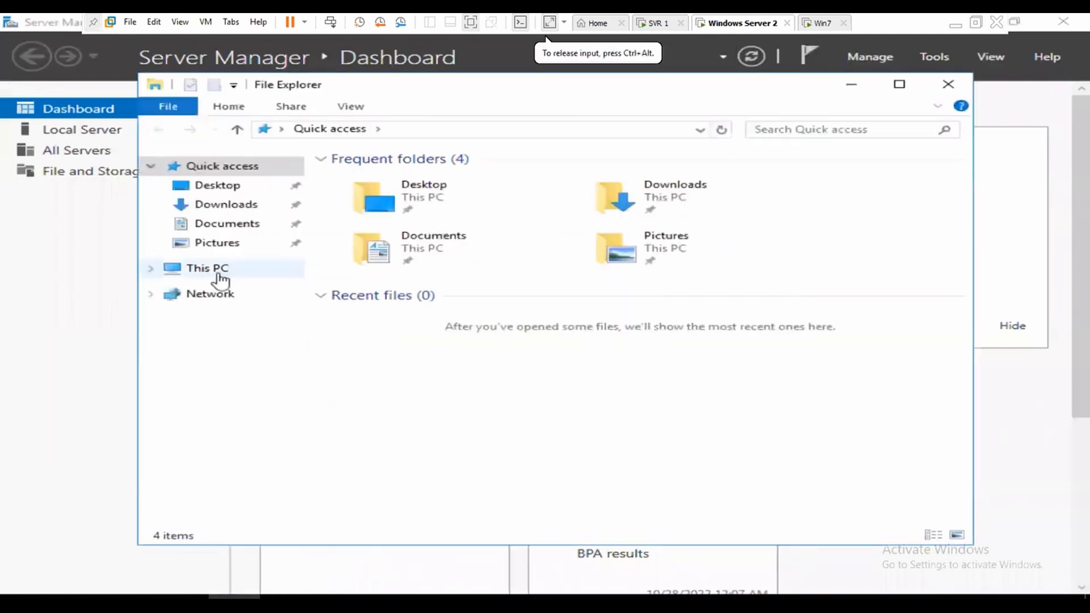
click(220, 271)
double_click(434, 360)
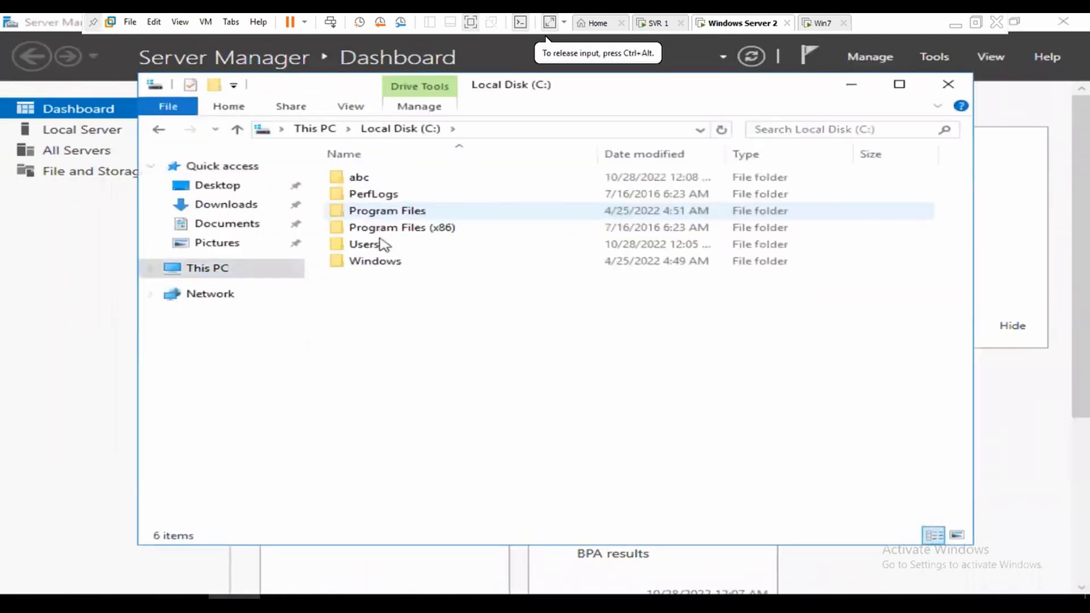
right_click(356, 180)
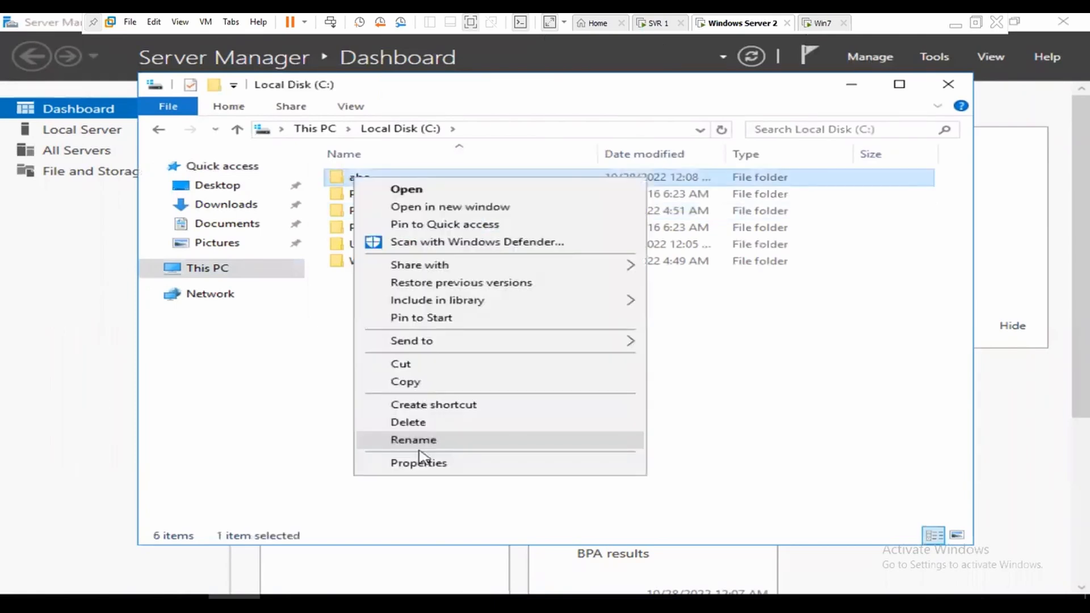
click(424, 465)
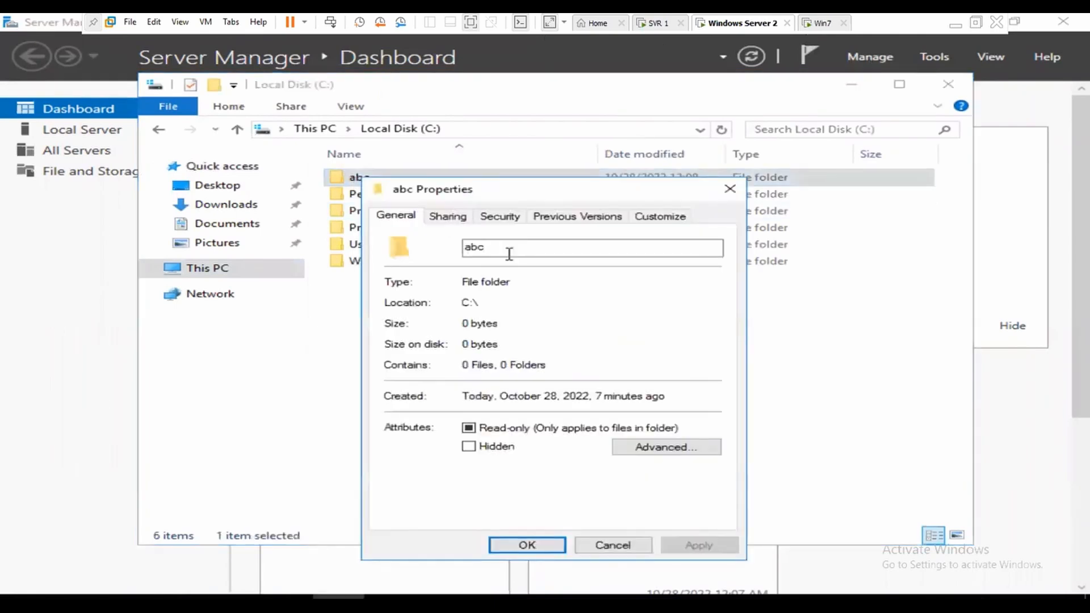
Step: Grant Everyone Full Control in the abc share permissions, then return to Win7
click(448, 215)
click(471, 407)
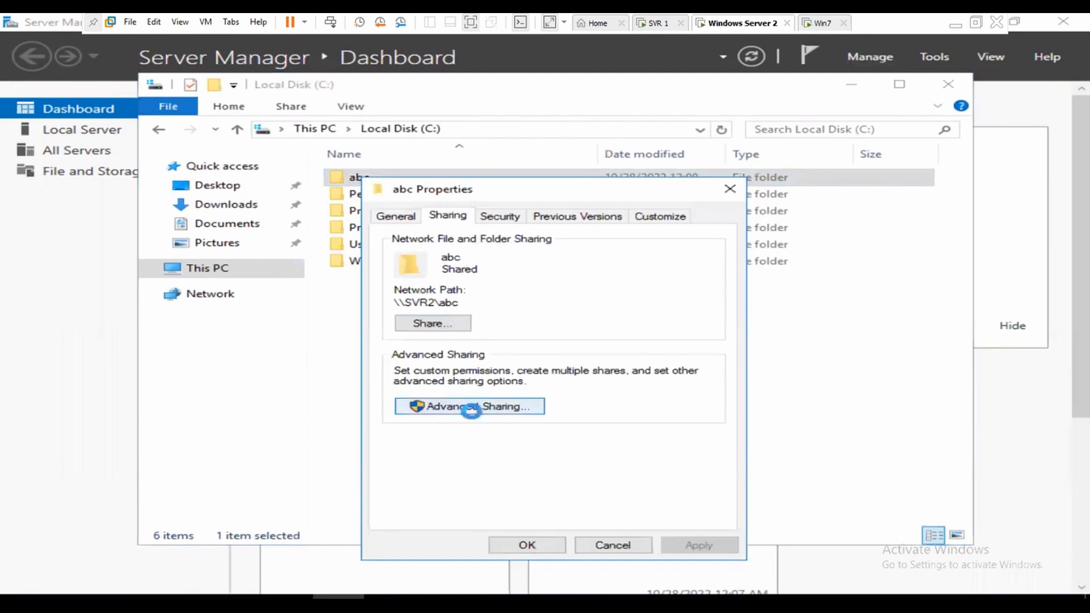
click(449, 435)
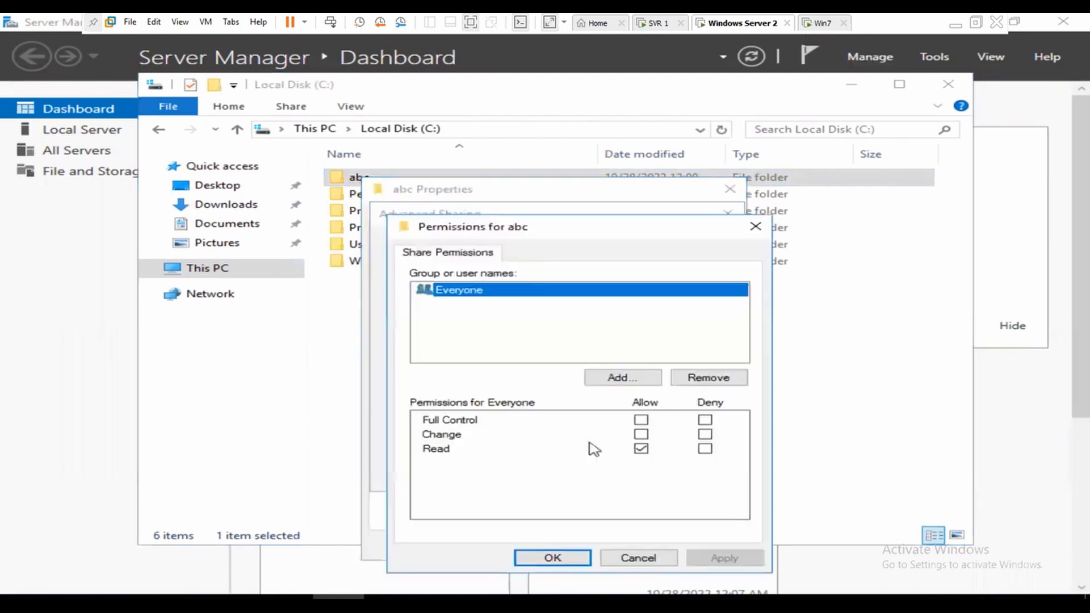
click(642, 421)
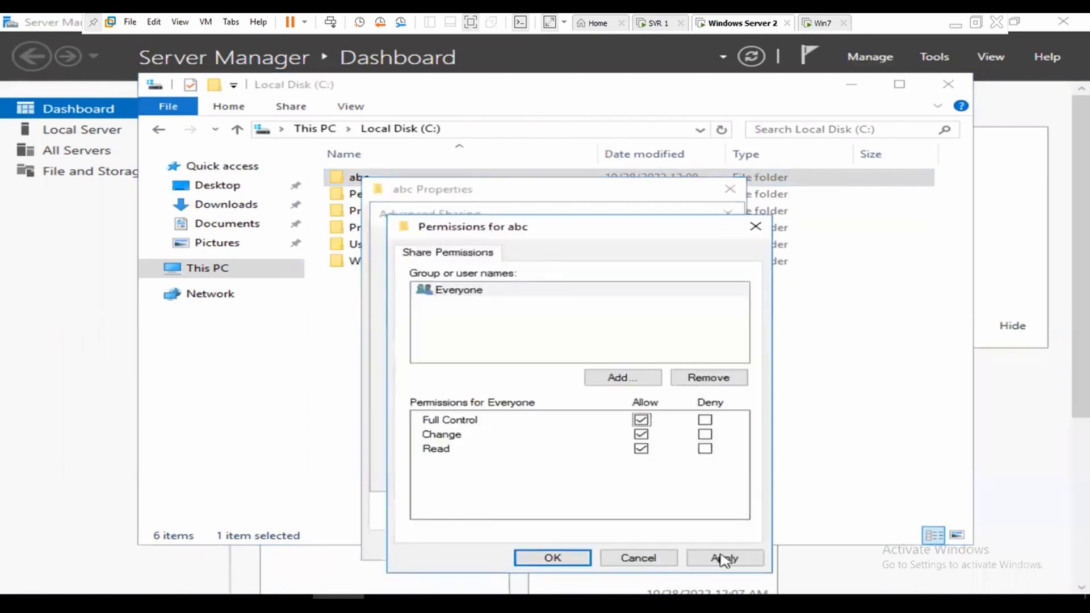
click(723, 557)
click(552, 559)
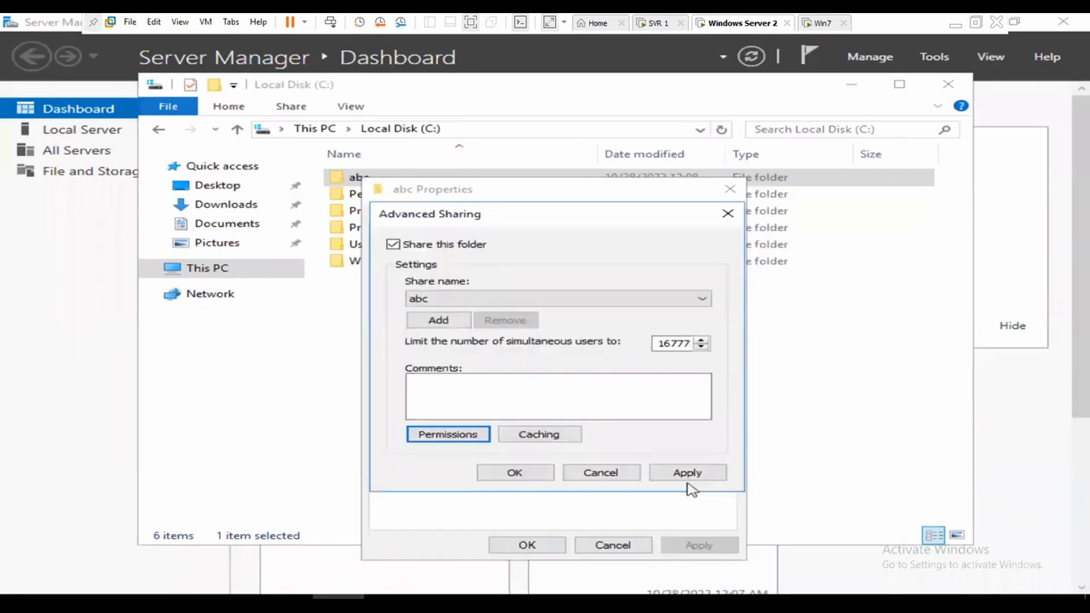
click(514, 472)
click(525, 545)
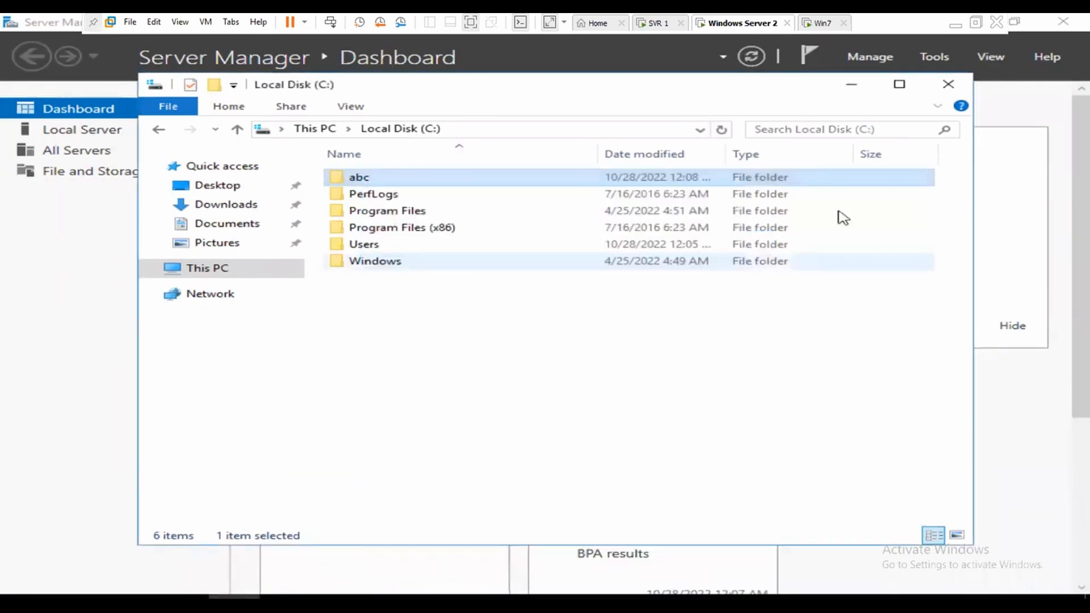
click(821, 23)
click(767, 65)
Step: From Win7, create and name a new text document inside the shared abc folder
right_click(475, 217)
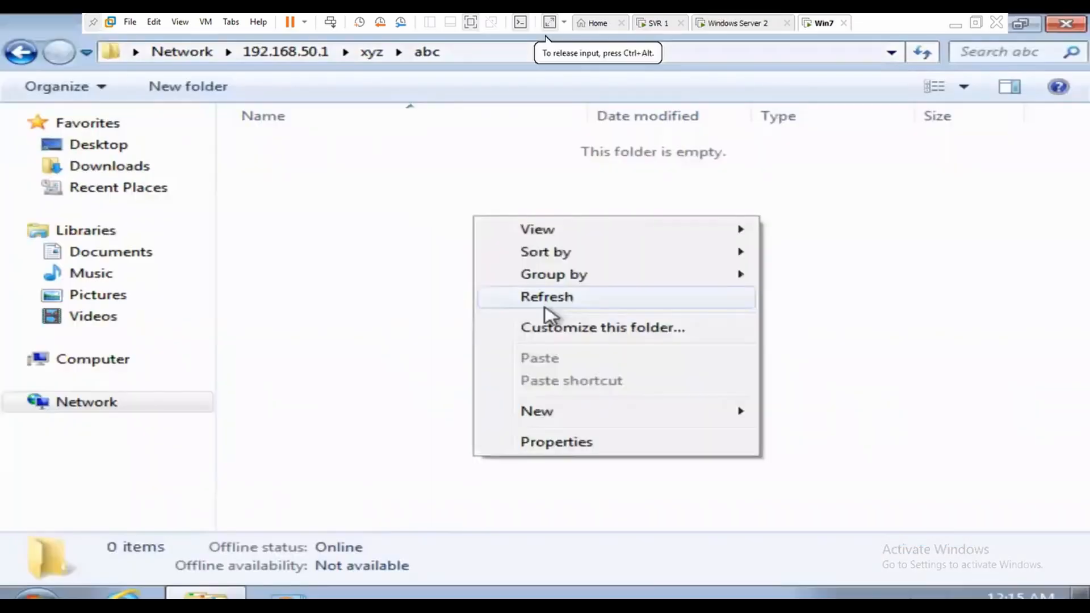
mouse_move(641, 401)
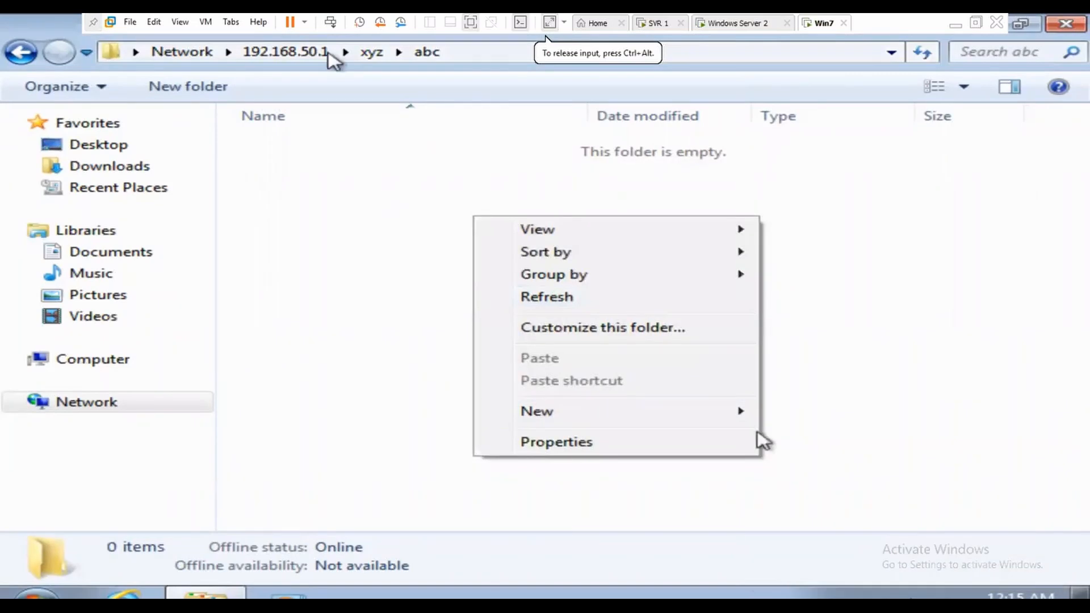
mouse_move(748, 416)
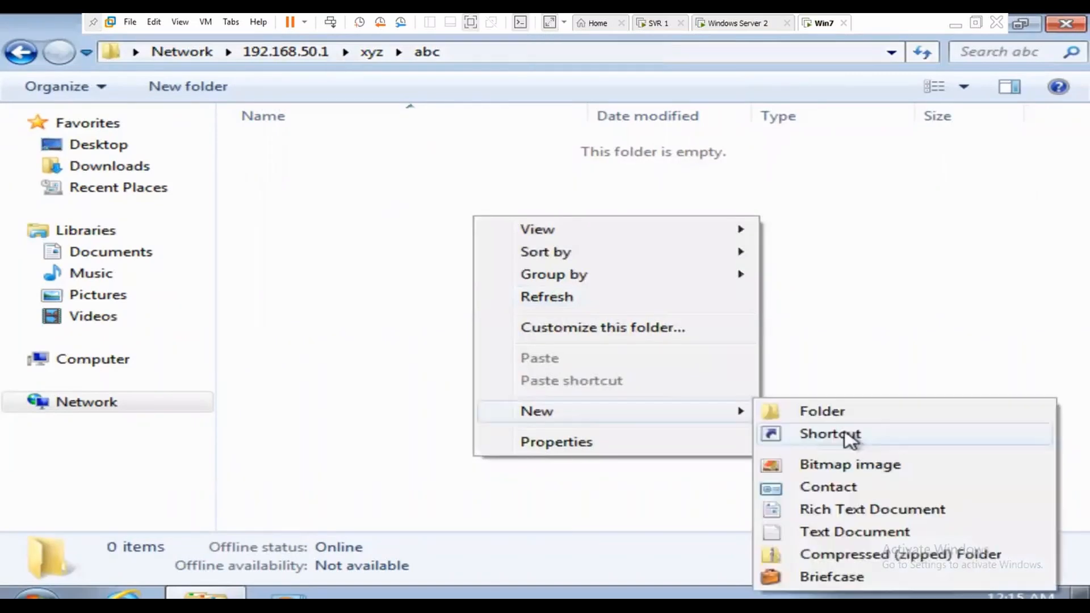
click(825, 534)
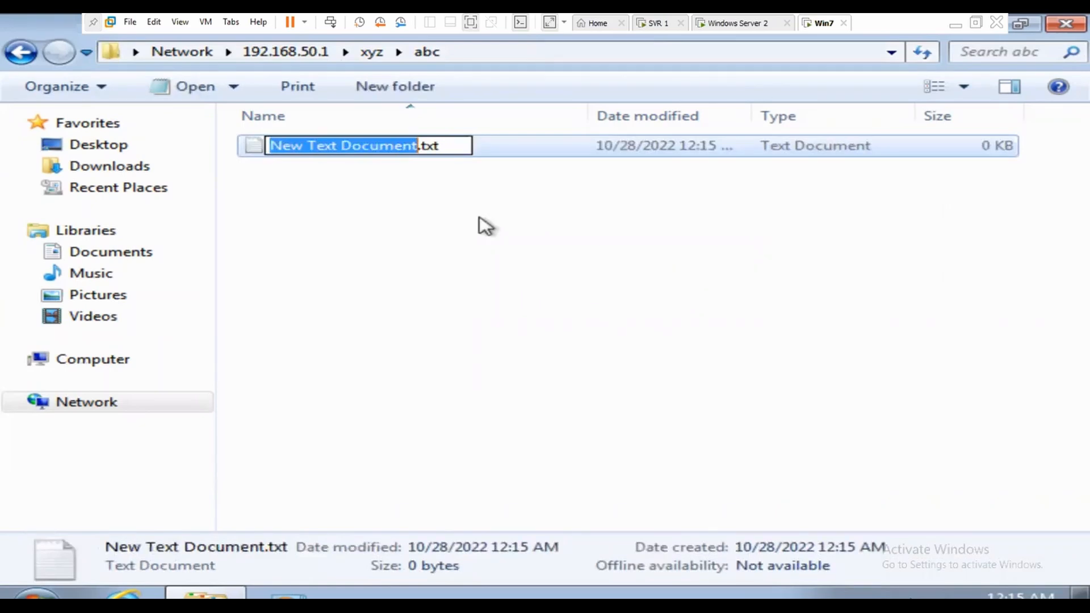
text(manjit)
key(Return)
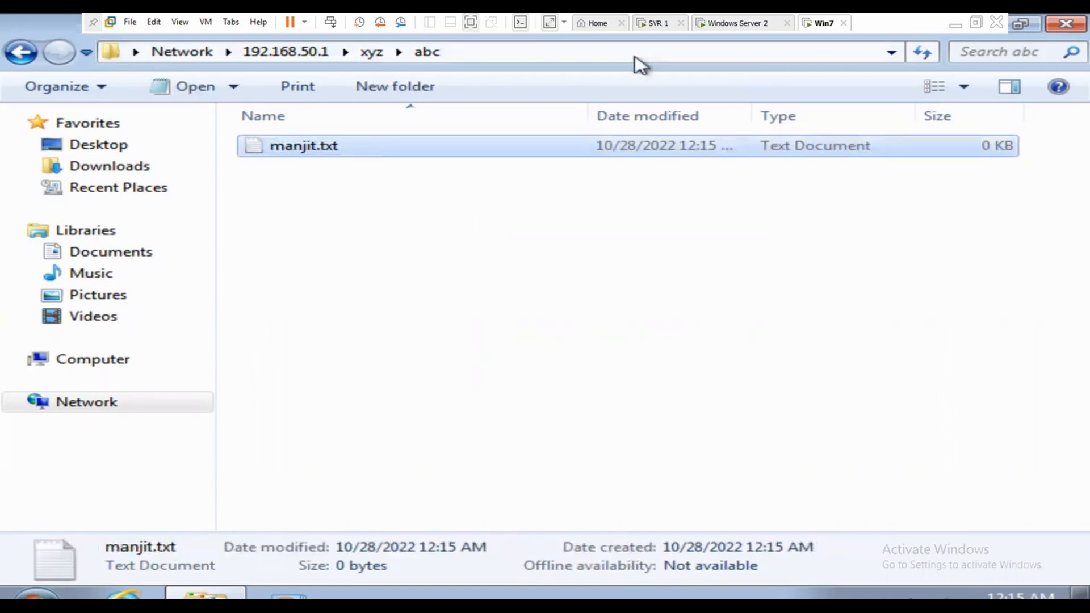
click(755, 26)
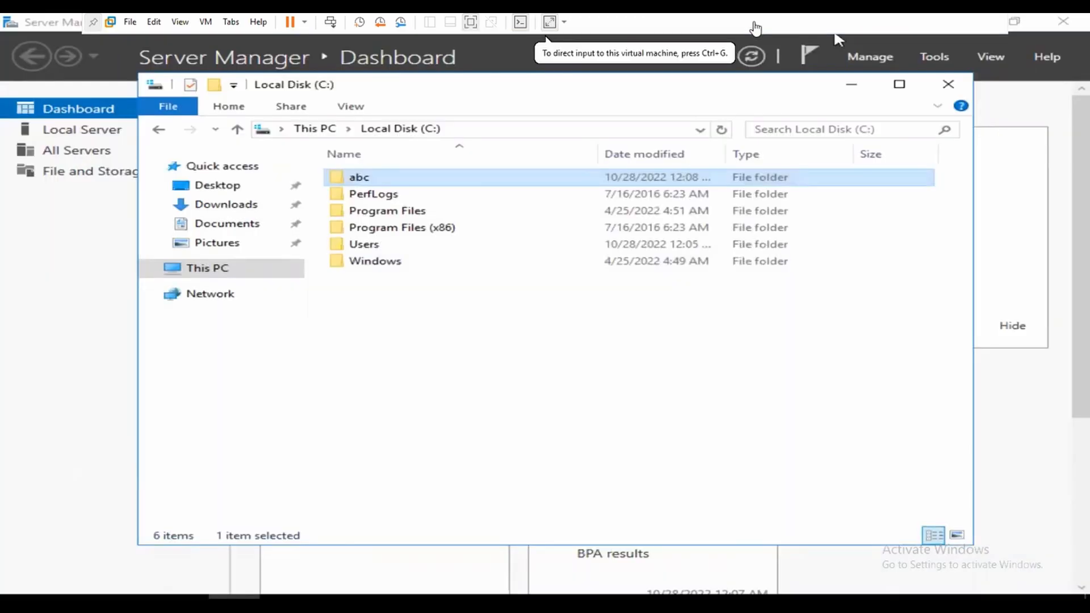
Step: Open abc on the server, view Local Server, then go up to 192.168.50.1's share list
click(372, 183)
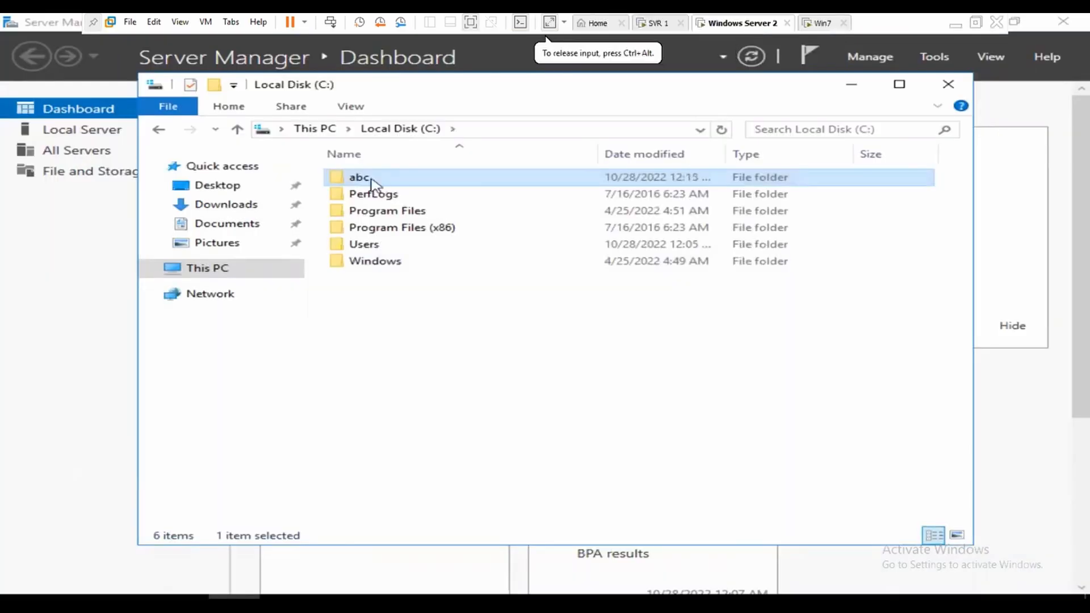
double_click(372, 181)
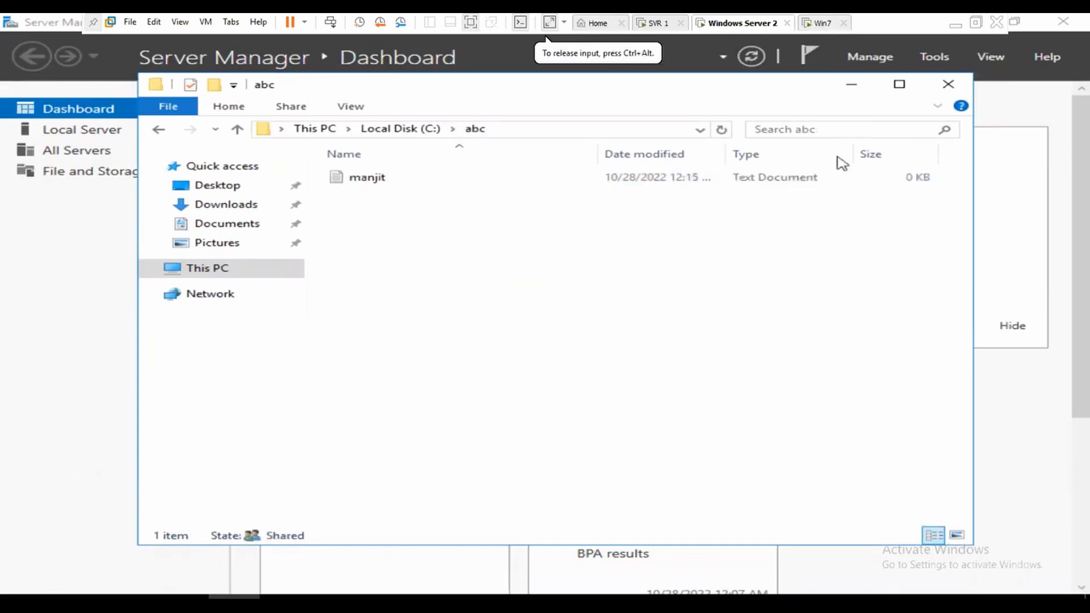
click(851, 87)
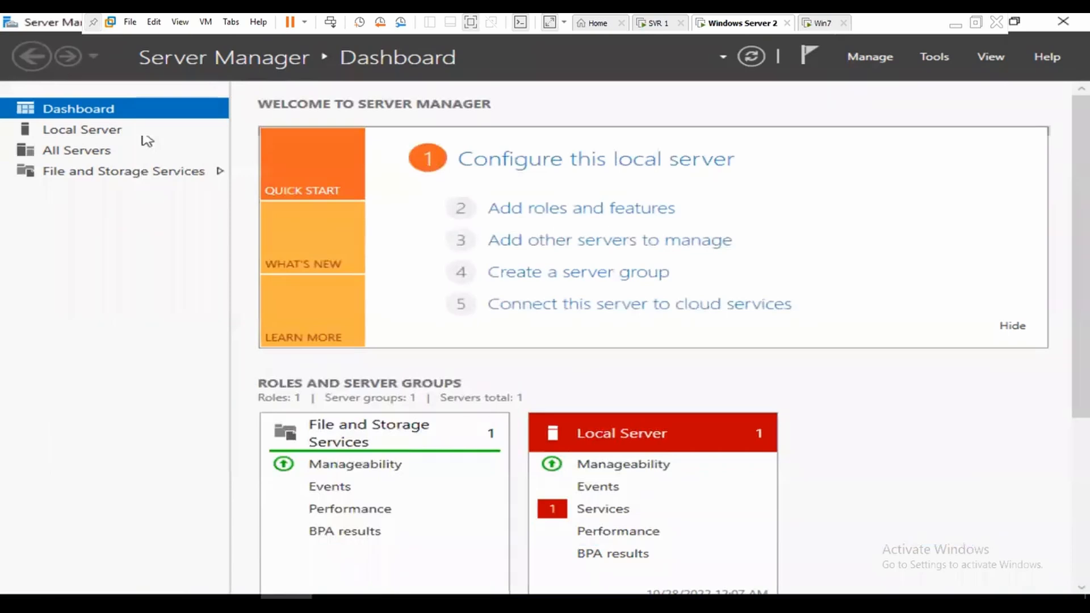
click(111, 132)
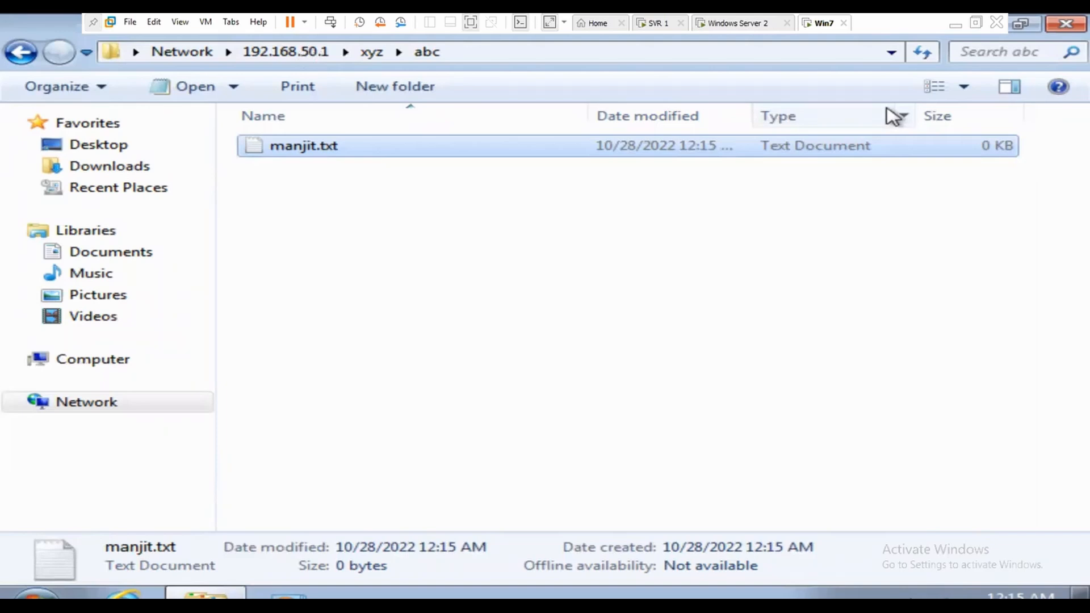
click(307, 52)
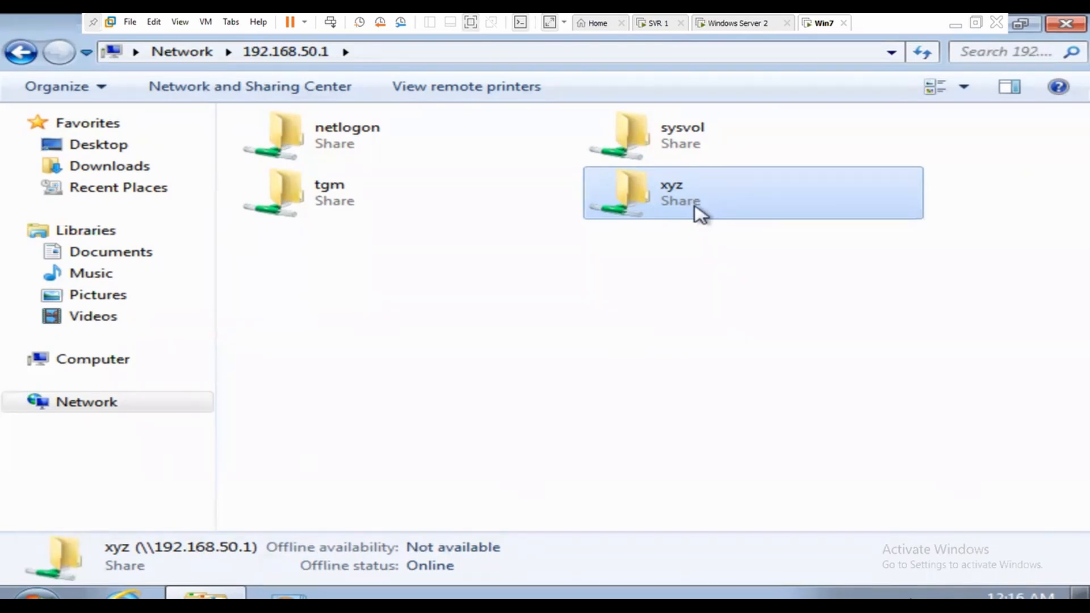
Step: On SVR 1, close DFS Management and select DFS Replication in Add Roles and Features
click(657, 24)
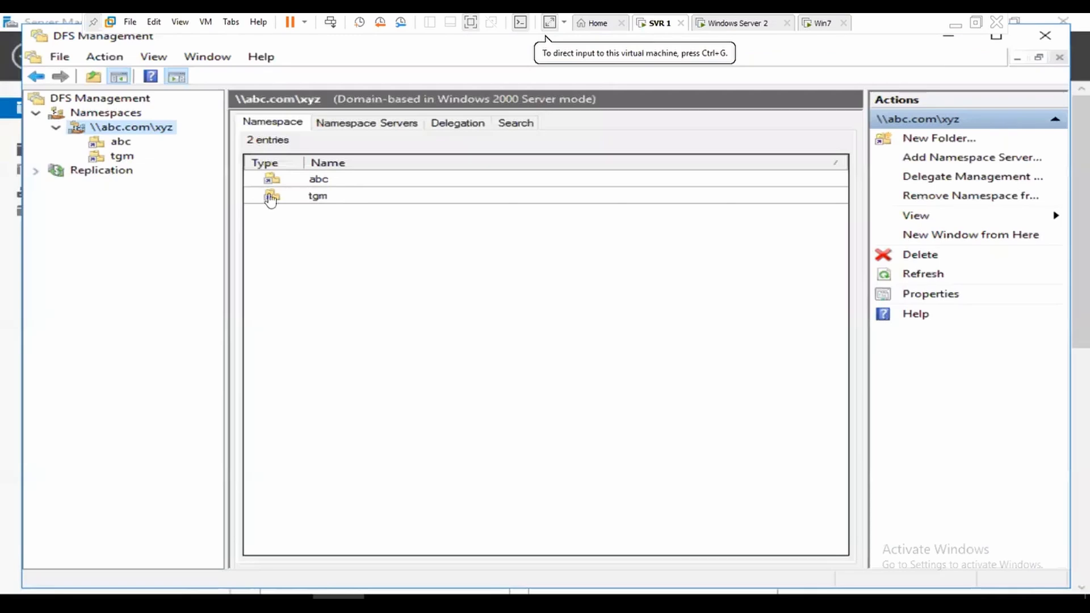
click(1050, 40)
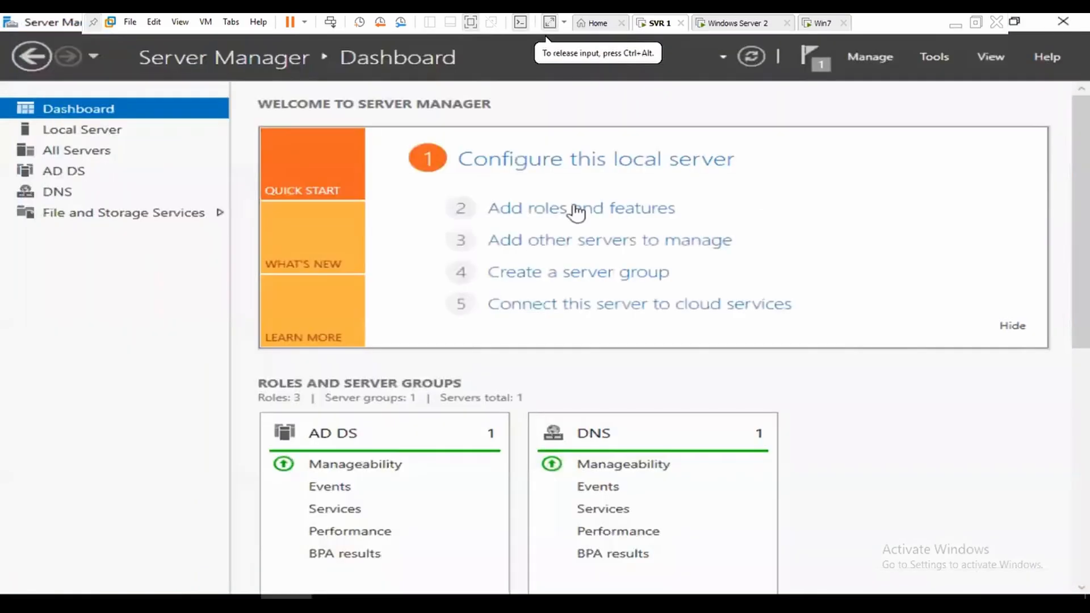
click(577, 213)
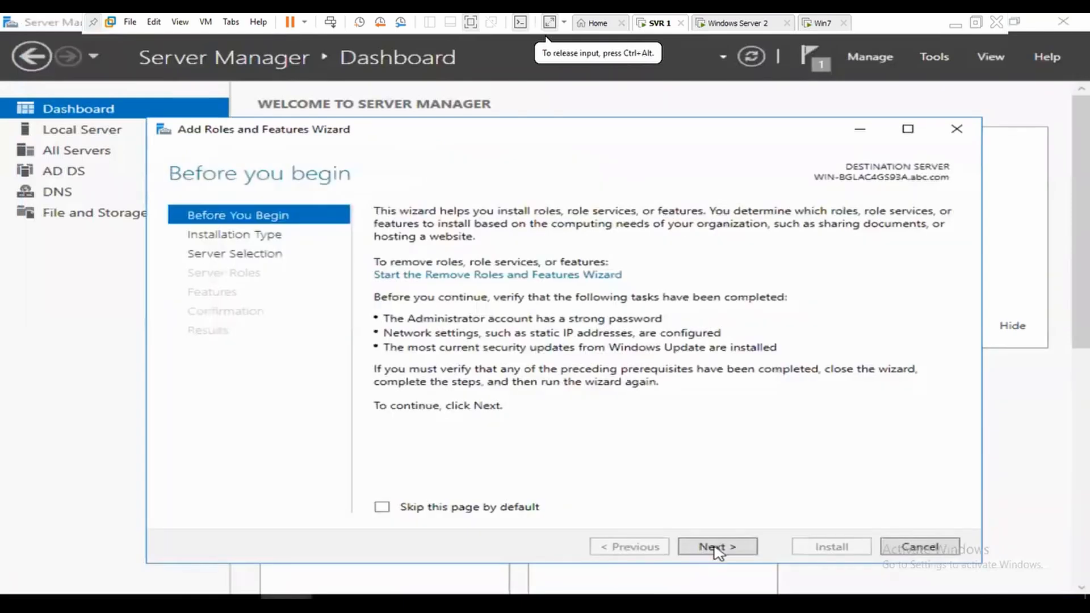
click(713, 548)
click(718, 548)
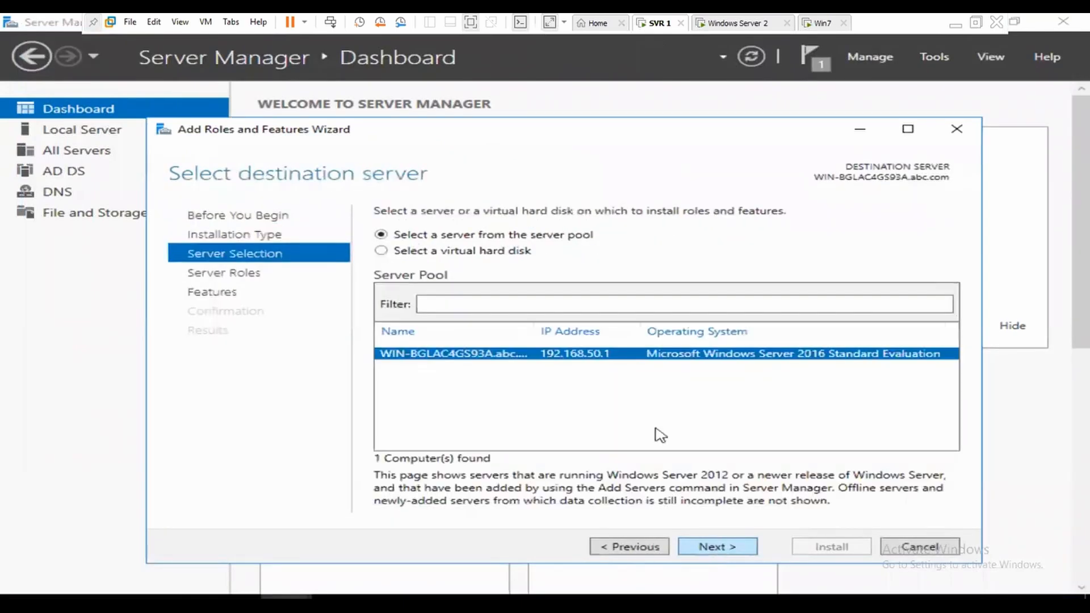
click(389, 375)
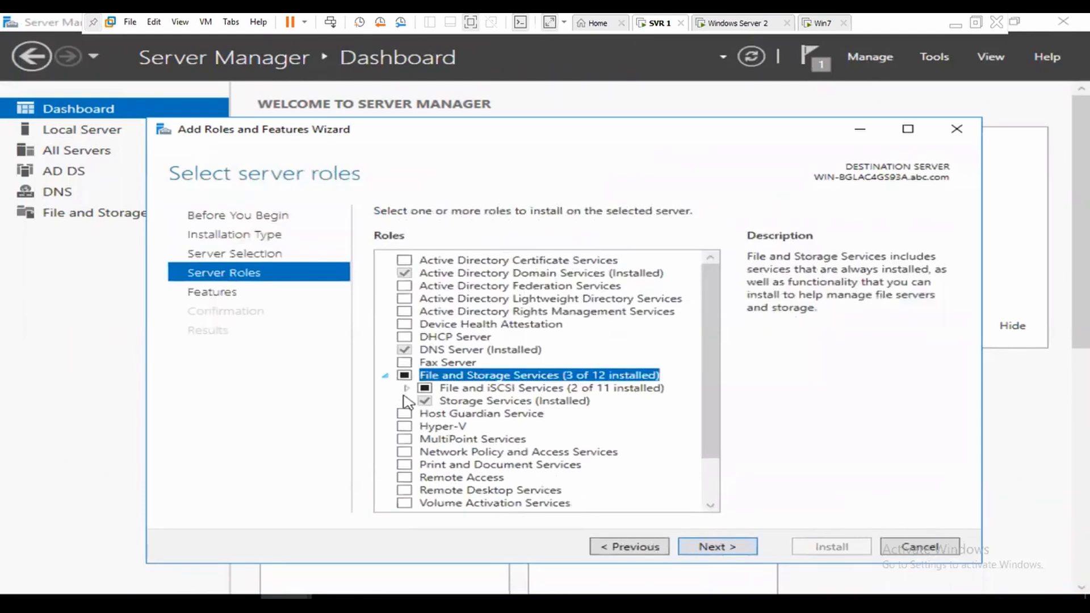
click(406, 389)
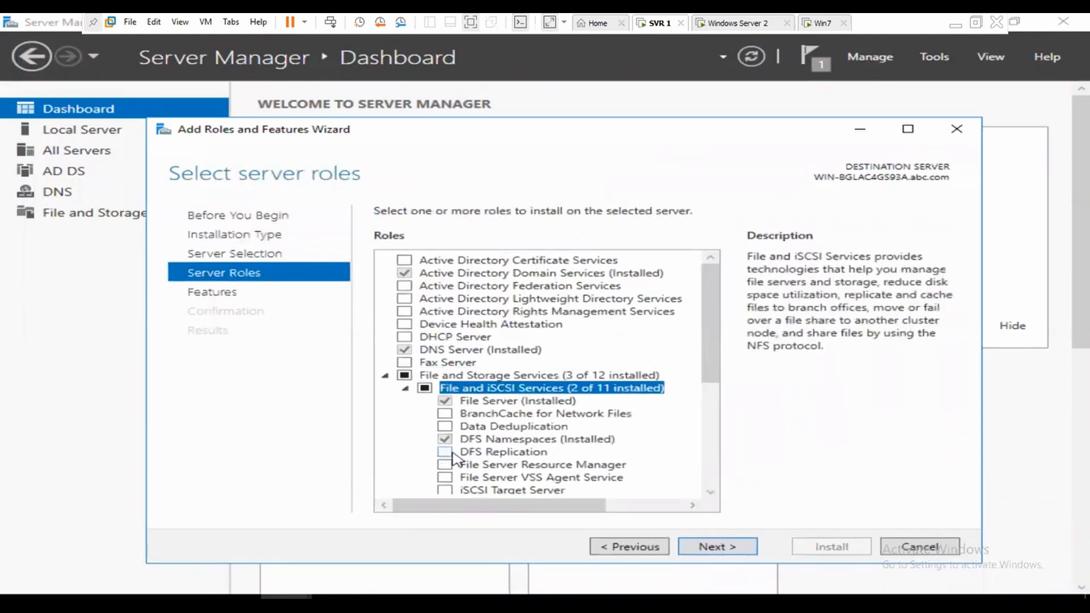
click(445, 452)
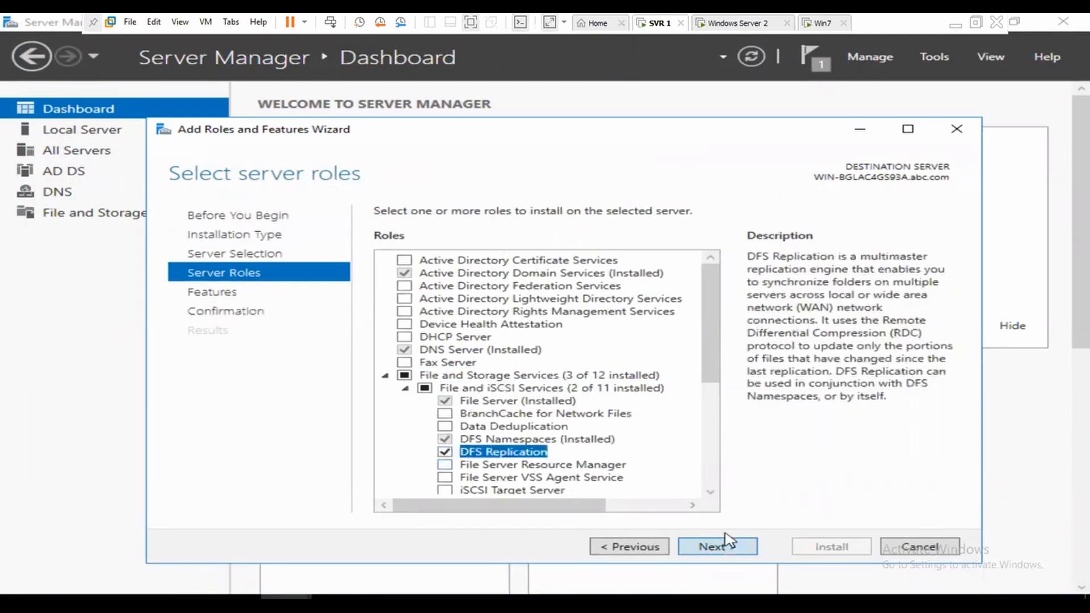
Step: Allow automatic restarts and begin installing DFS Replication
click(729, 548)
click(729, 548)
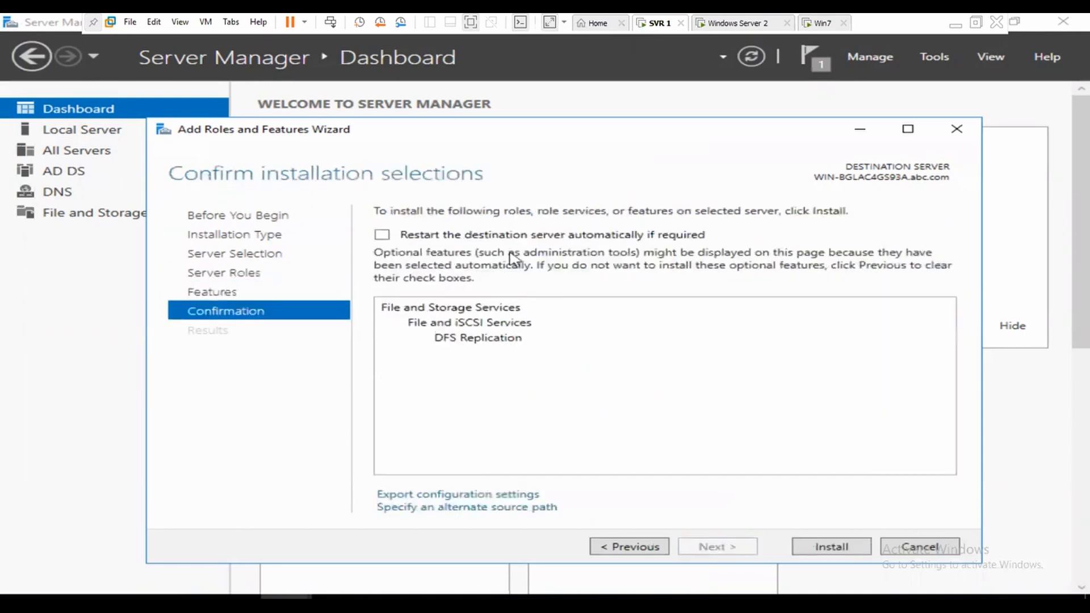
click(518, 237)
click(639, 372)
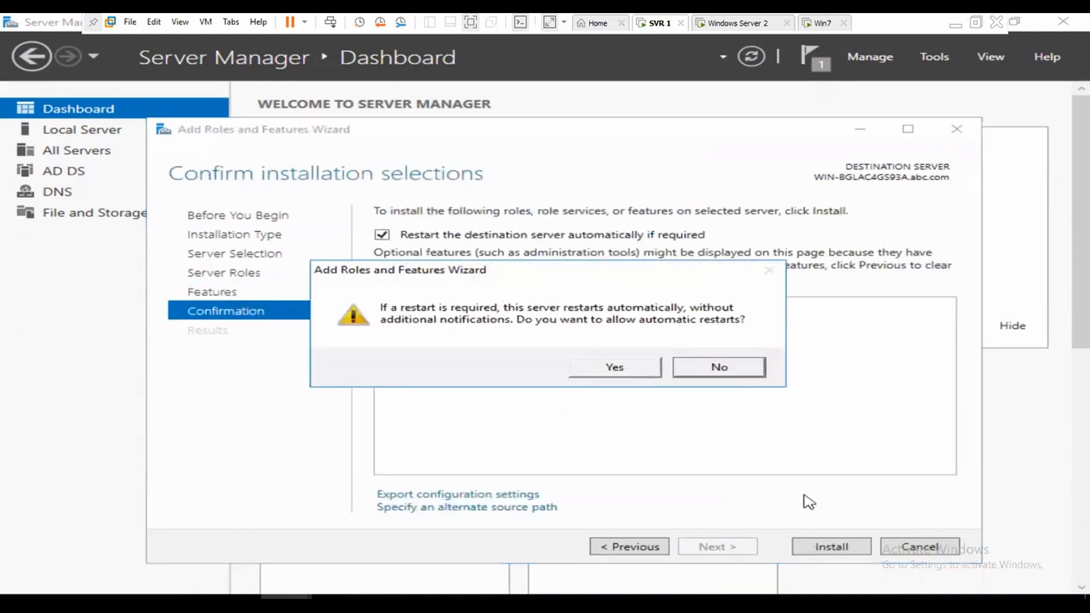
click(832, 547)
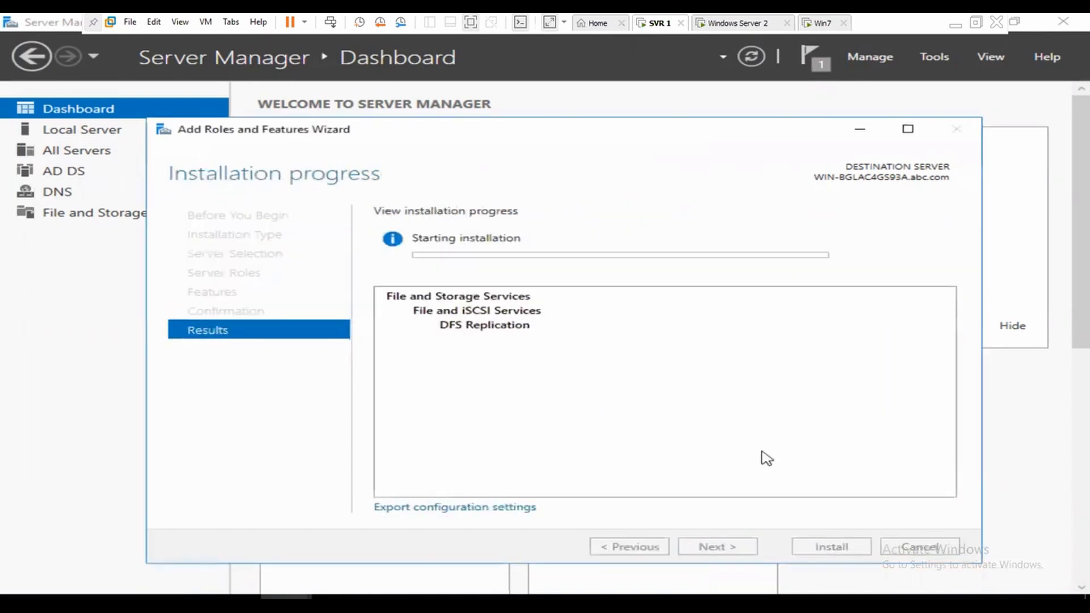
click(741, 22)
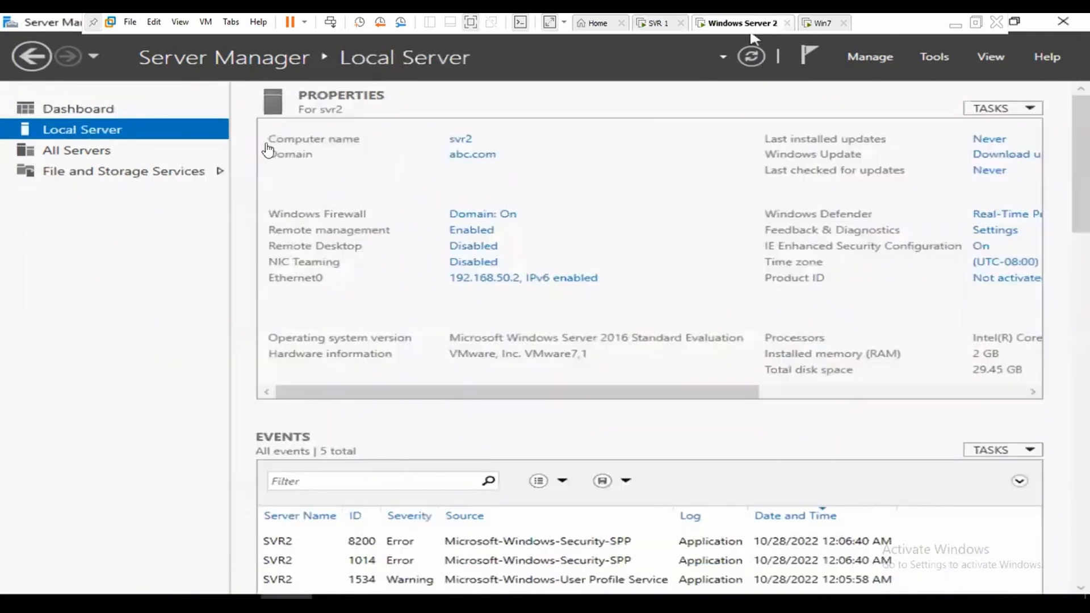
Step: On svr2, launch Add Roles and Features from the dashboard and advance to server roles
click(81, 111)
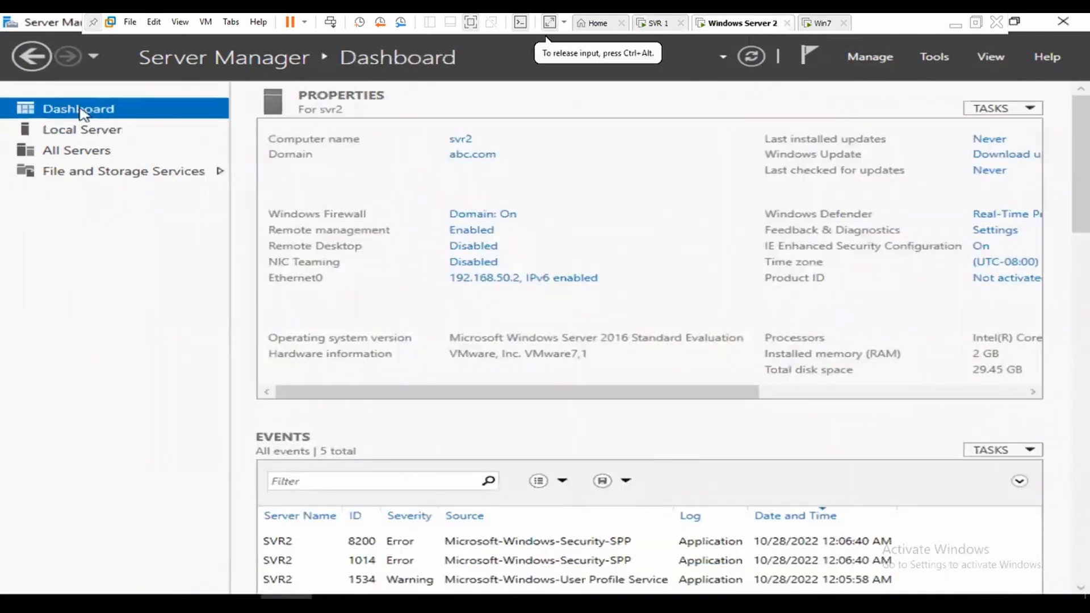
click(679, 209)
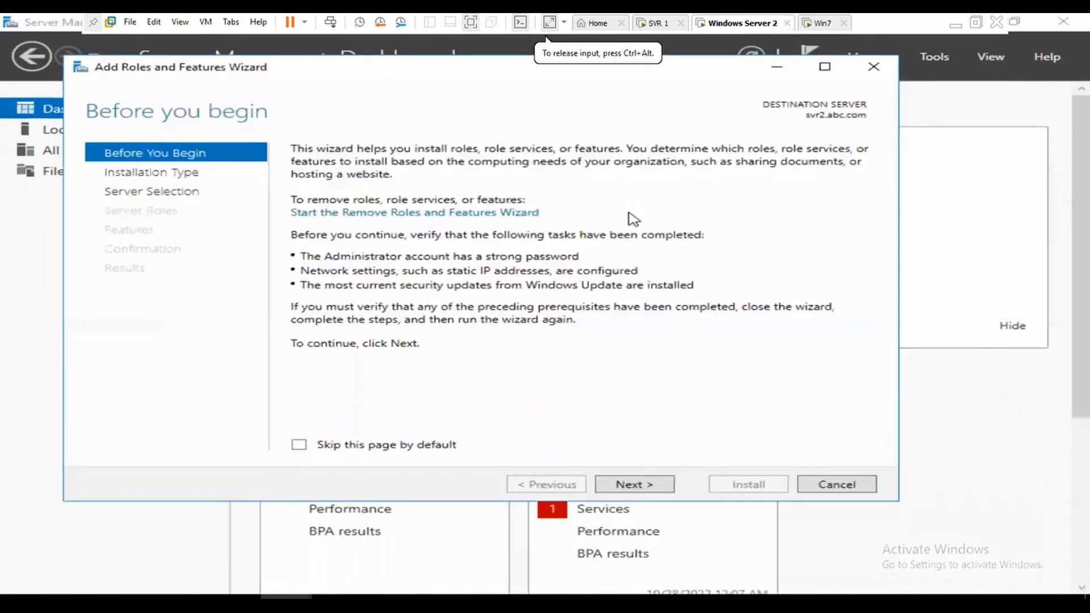
click(663, 485)
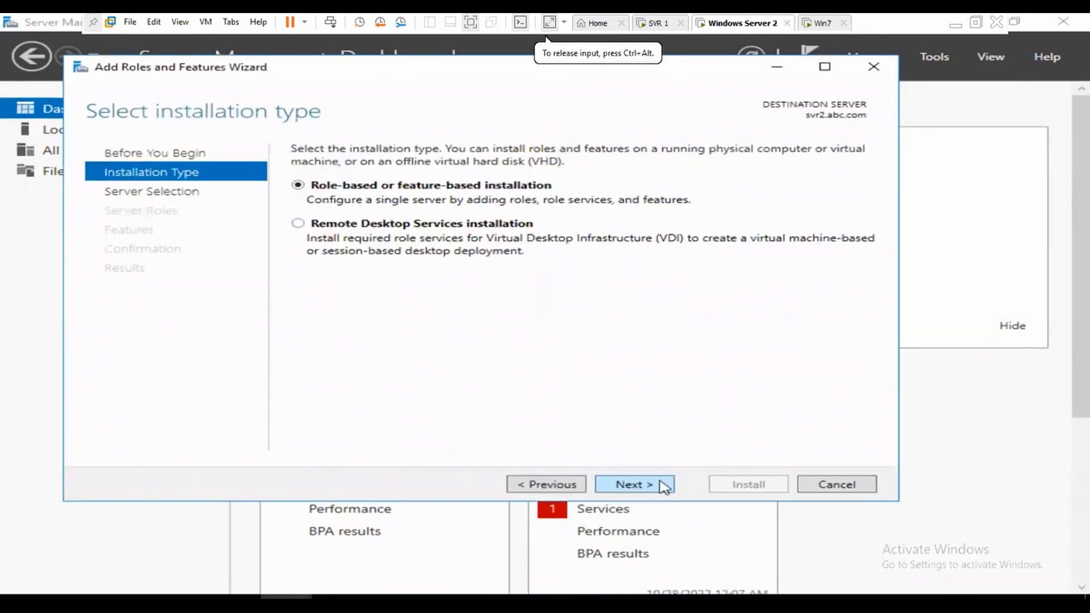
click(664, 486)
click(663, 485)
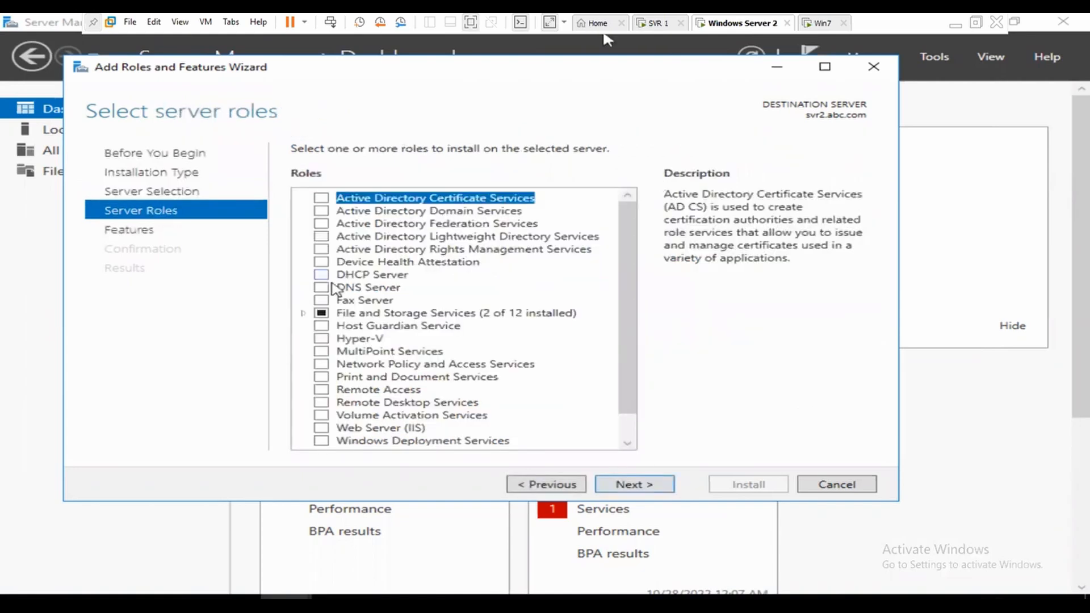
Step: Select DFS Replication with DFS Management Tools, allow automatic restarts, and install
click(303, 313)
click(319, 326)
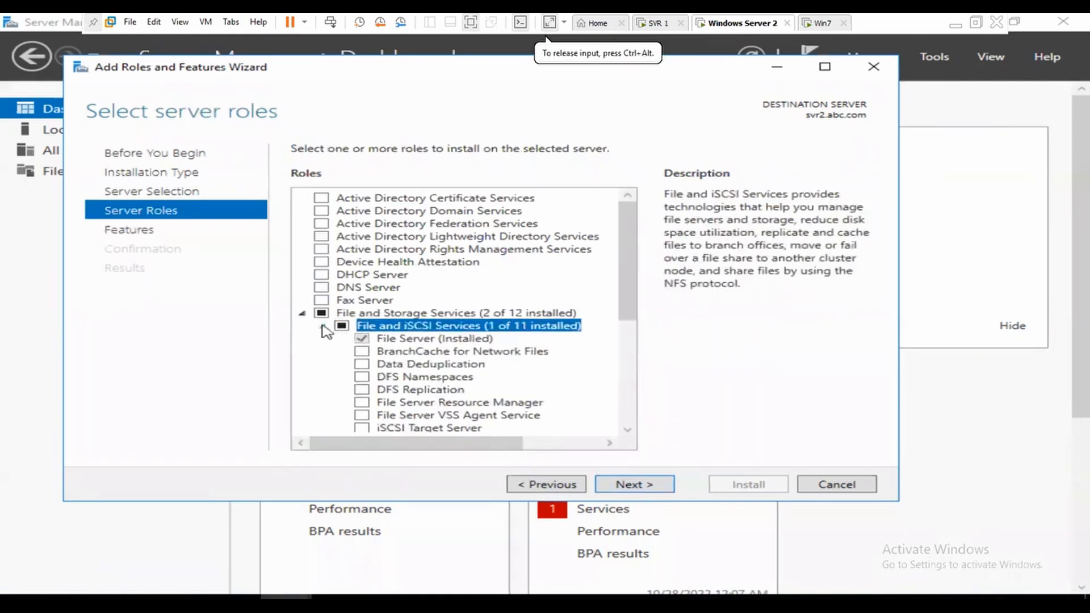
click(362, 390)
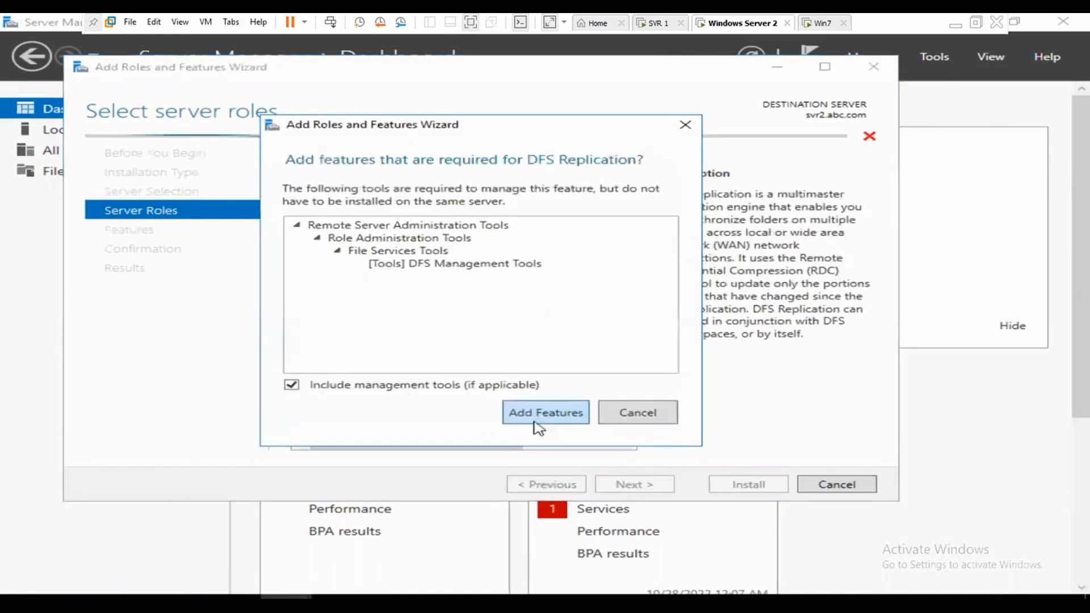
click(542, 414)
click(662, 488)
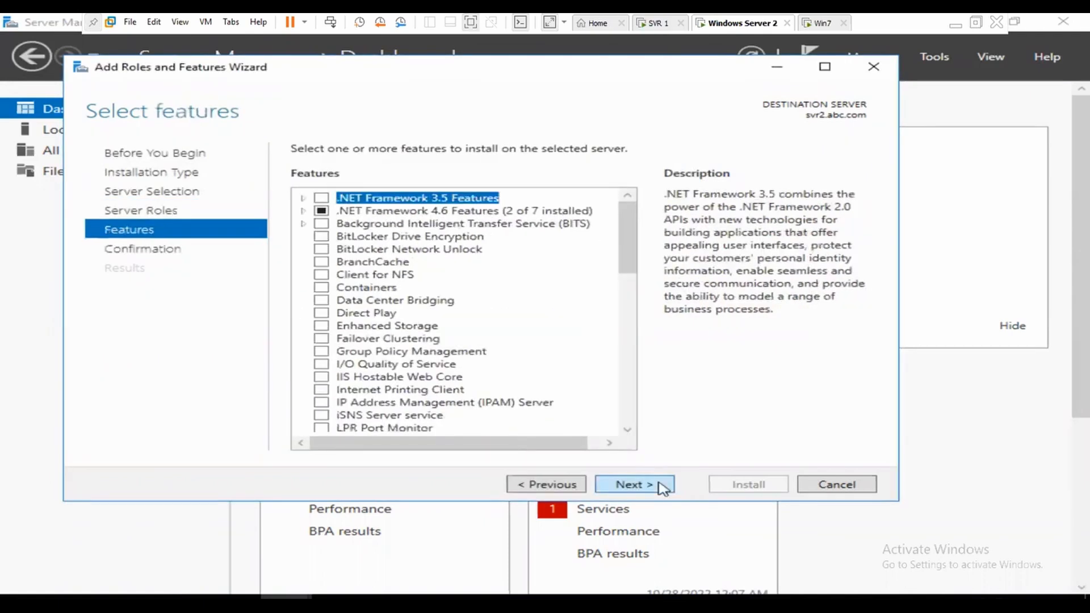
click(662, 487)
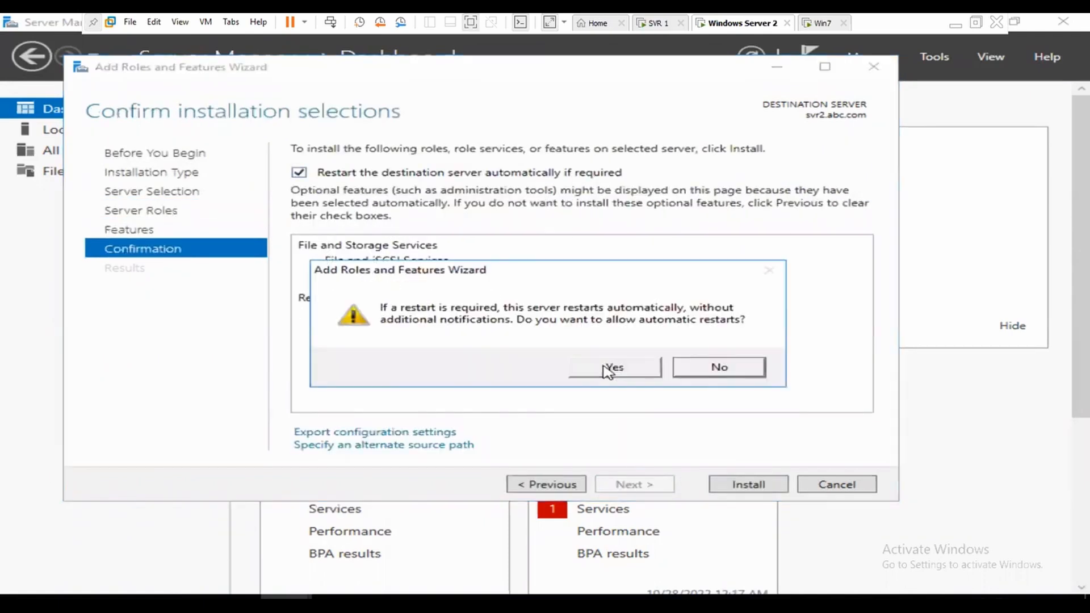
click(607, 370)
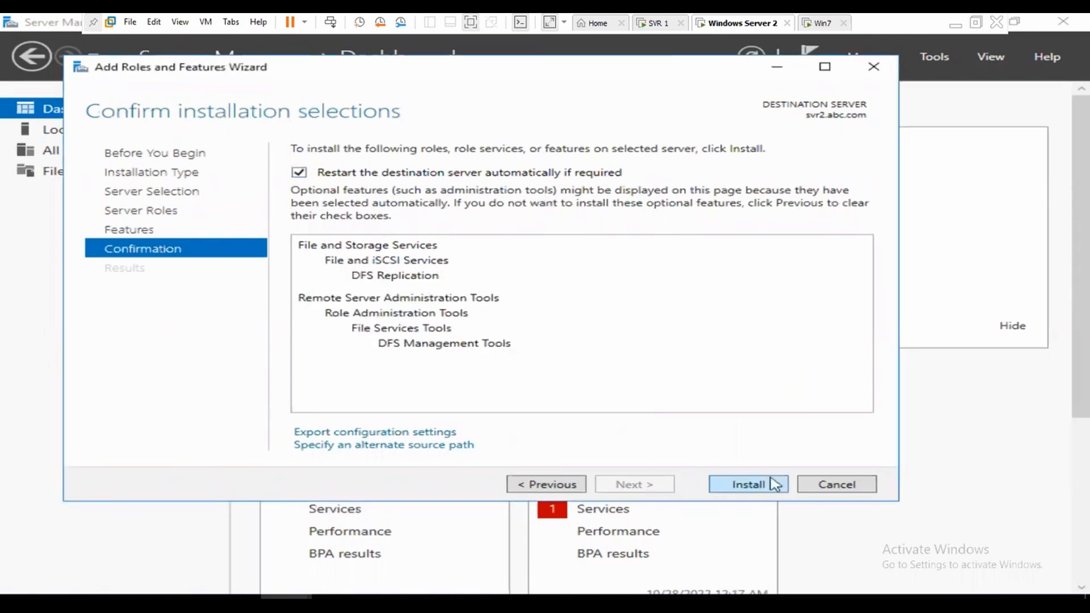
click(774, 485)
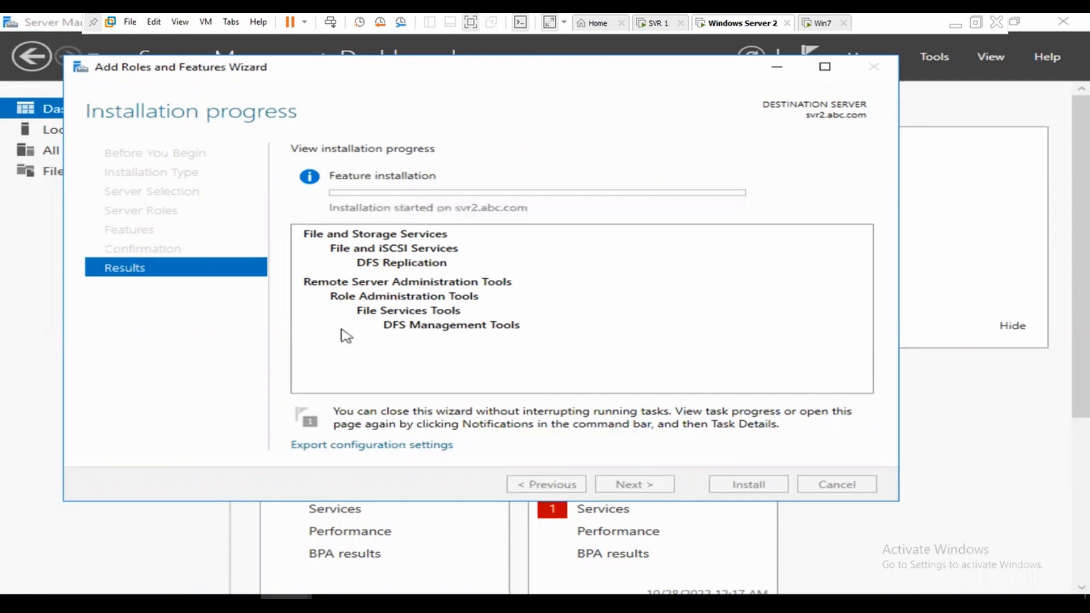
Step: Create a new folder named data on the C: drive
click(234, 597)
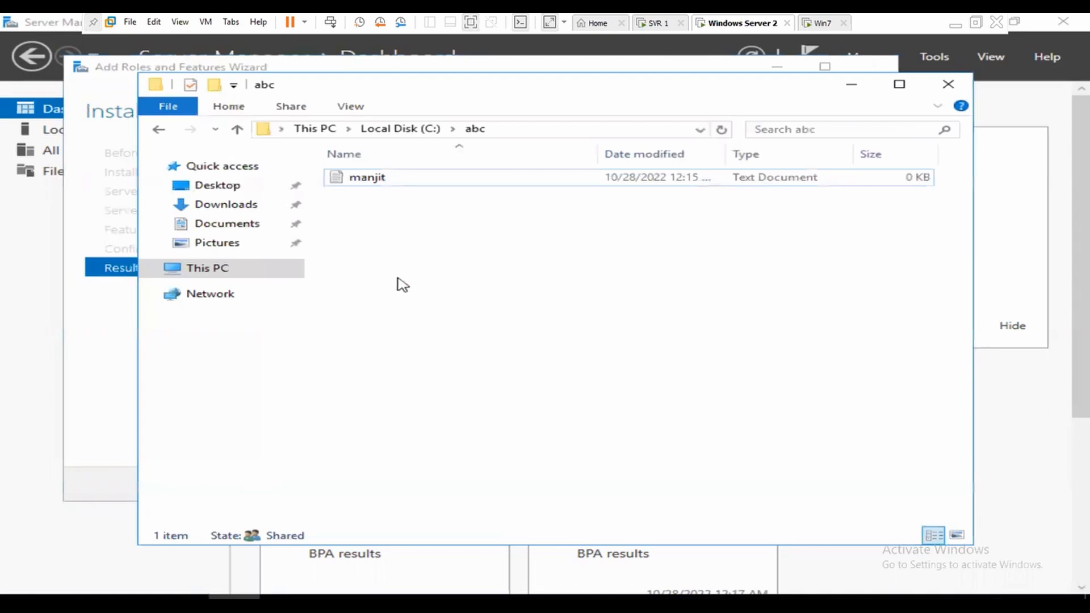
click(397, 129)
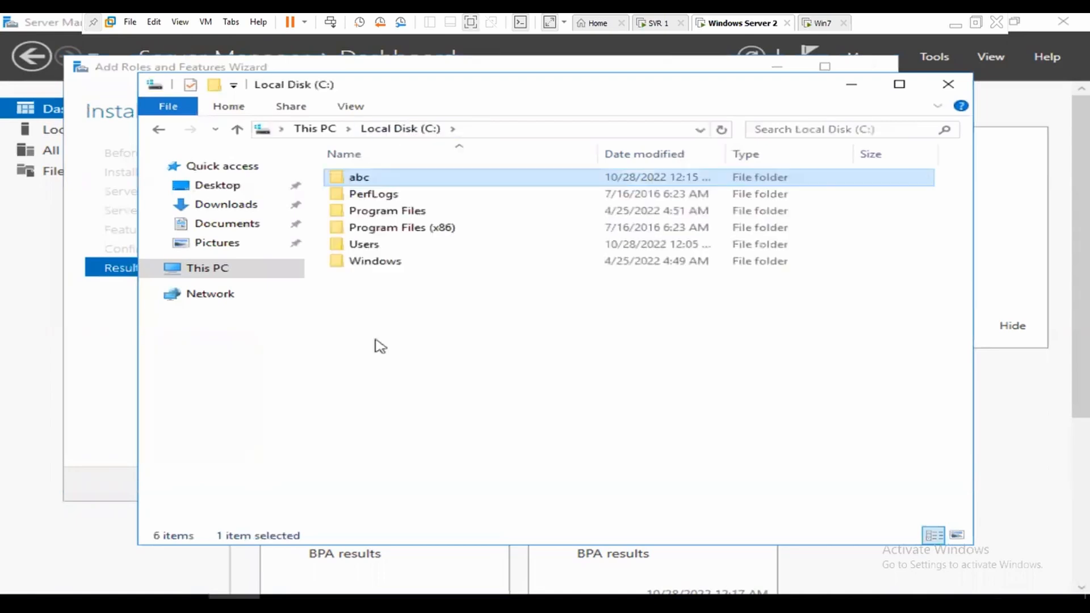
right_click(380, 345)
mouse_move(536, 506)
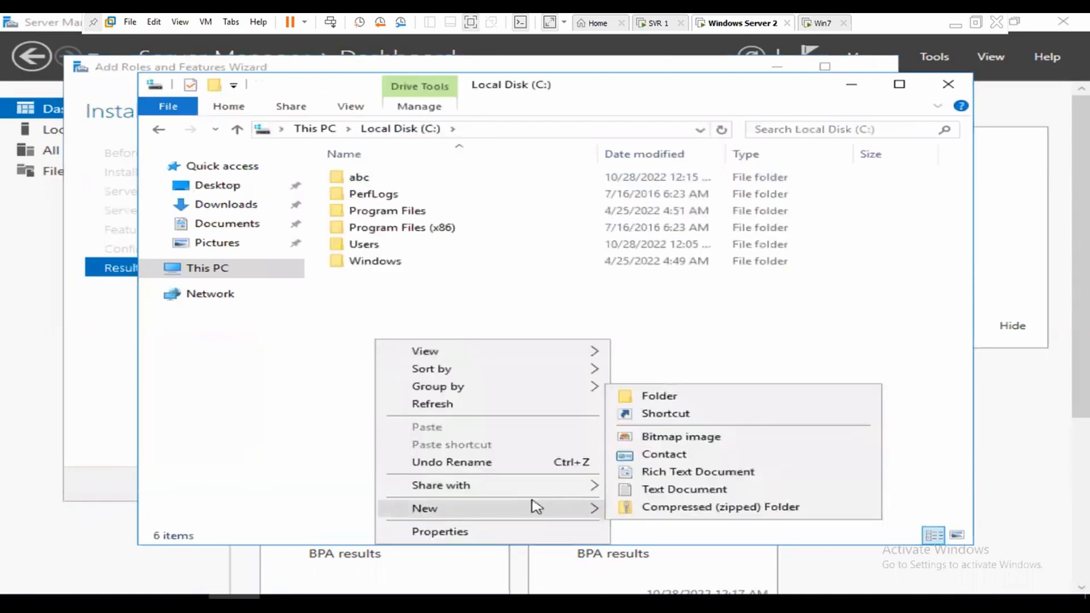
click(654, 398)
text(data)
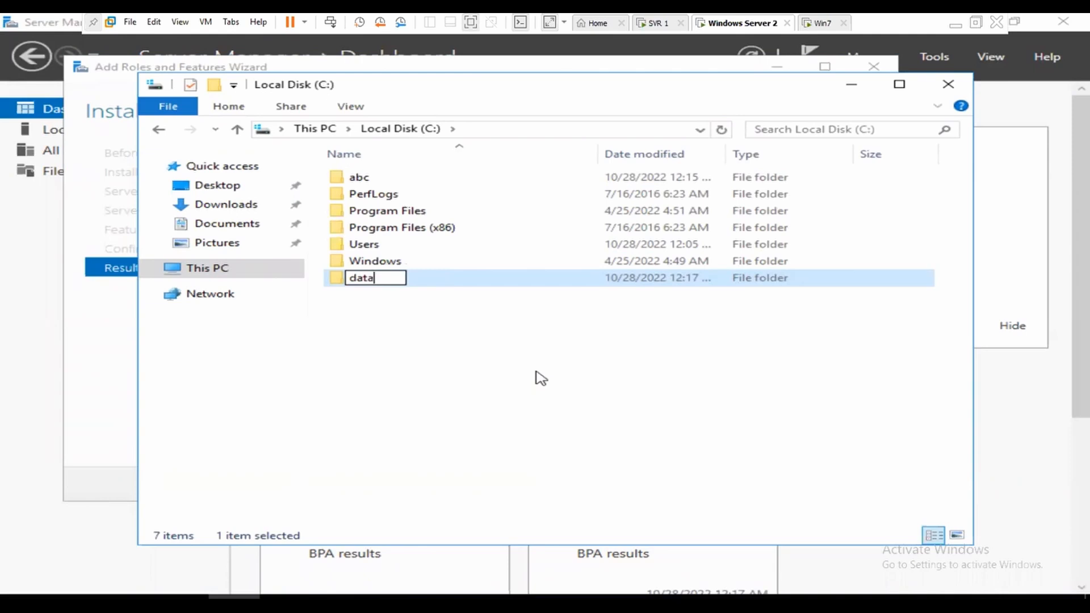
key(Return)
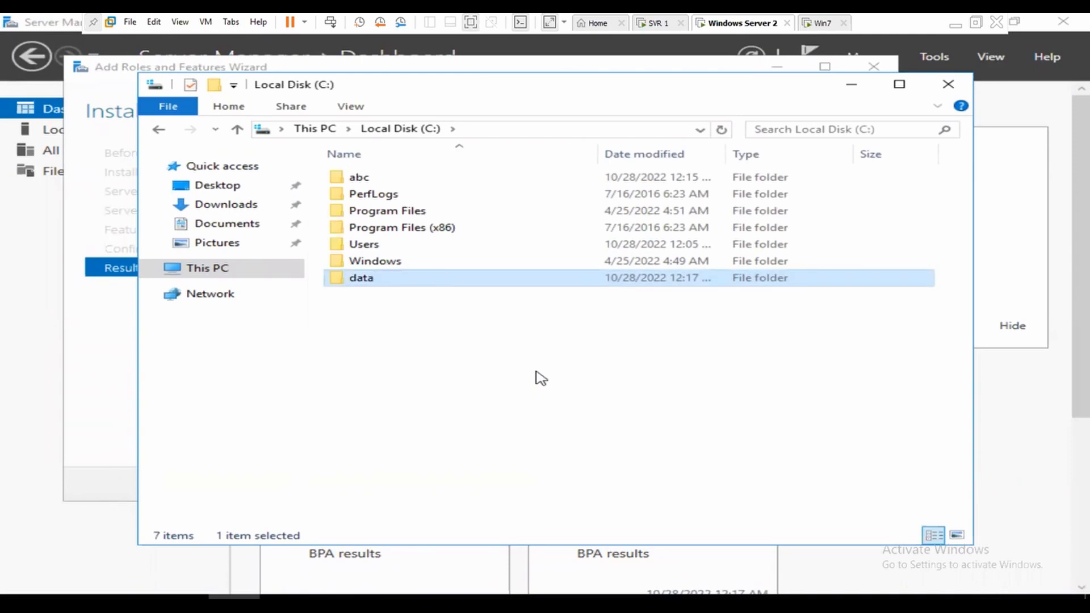
Step: Turn on sharing for the data folder through Advanced Sharing
right_click(339, 277)
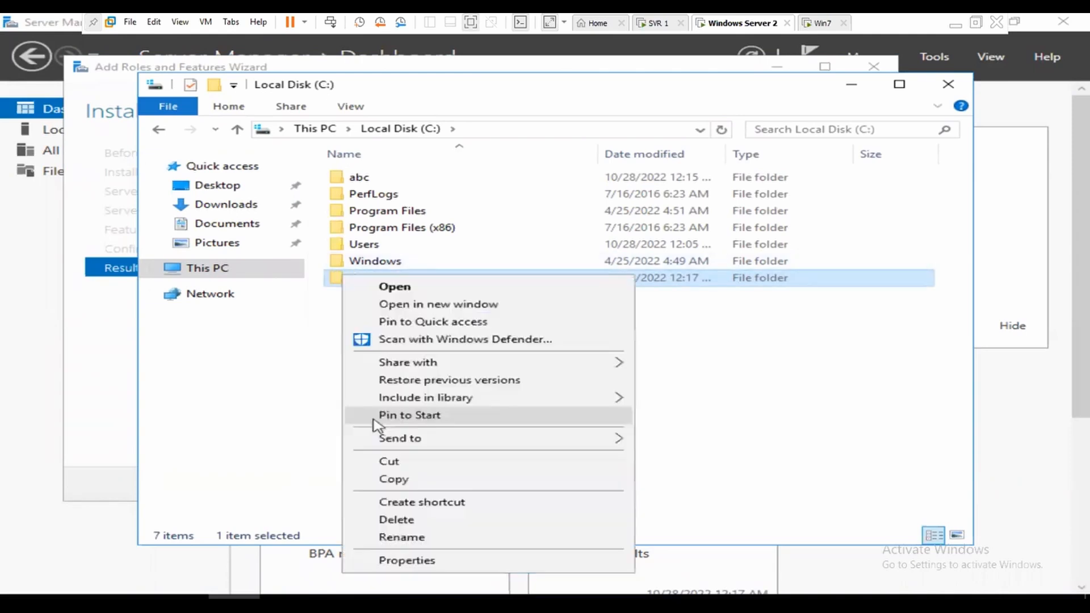
click(417, 561)
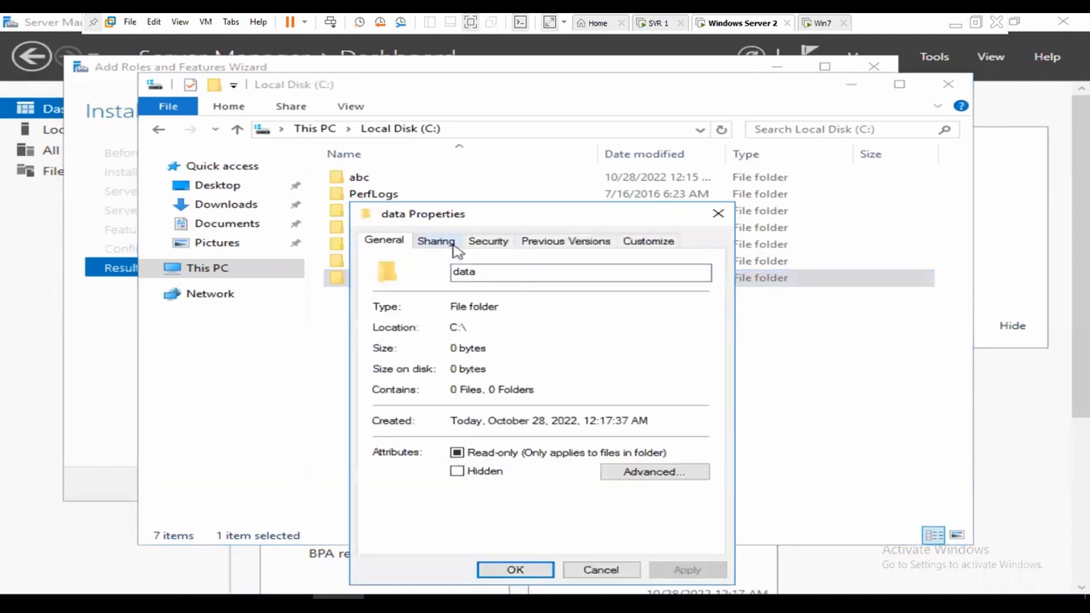
click(454, 243)
click(502, 426)
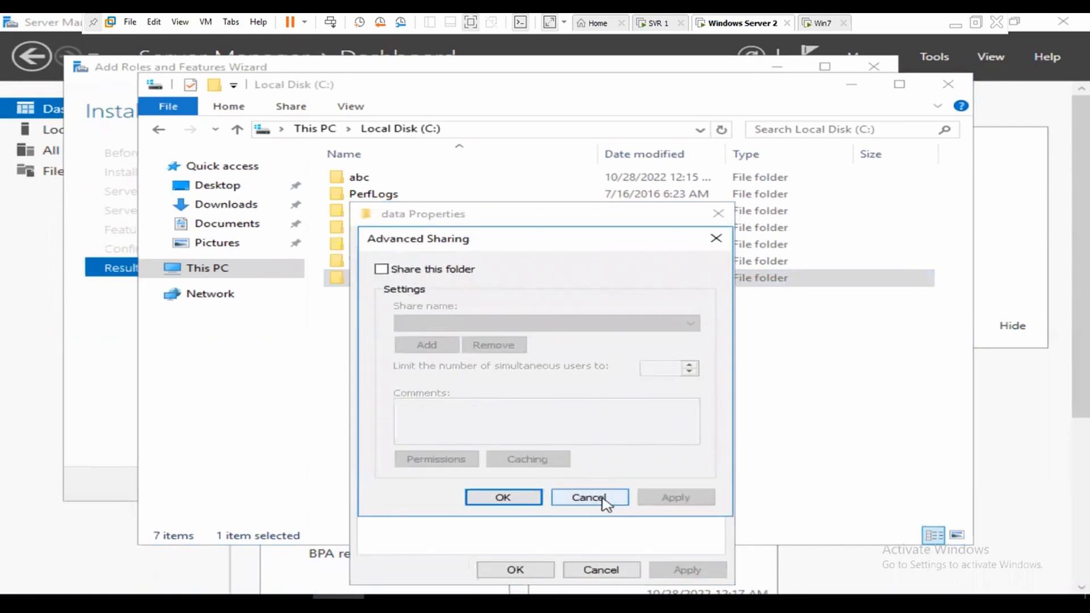
click(440, 275)
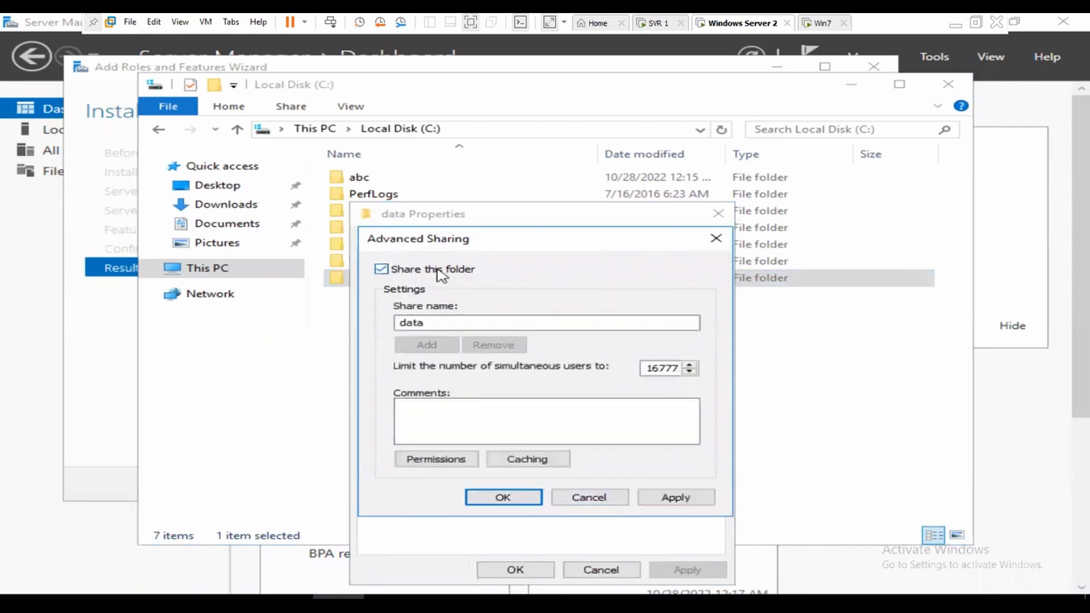
Step: Allow Everyone Full Control on the data share, close the dialogs, and minimise Explorer
click(436, 459)
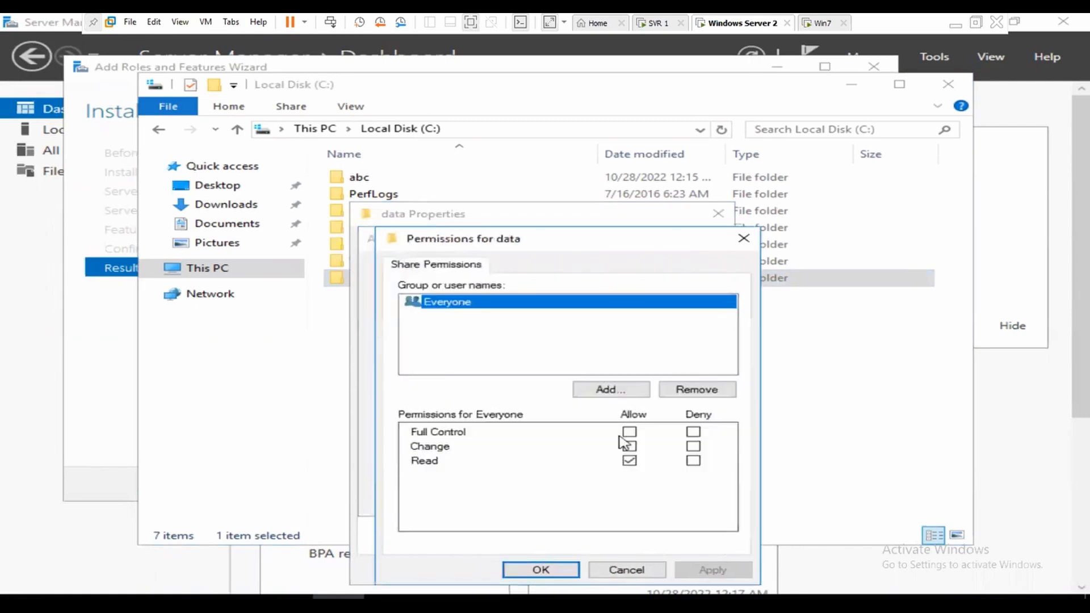
click(642, 468)
key(space)
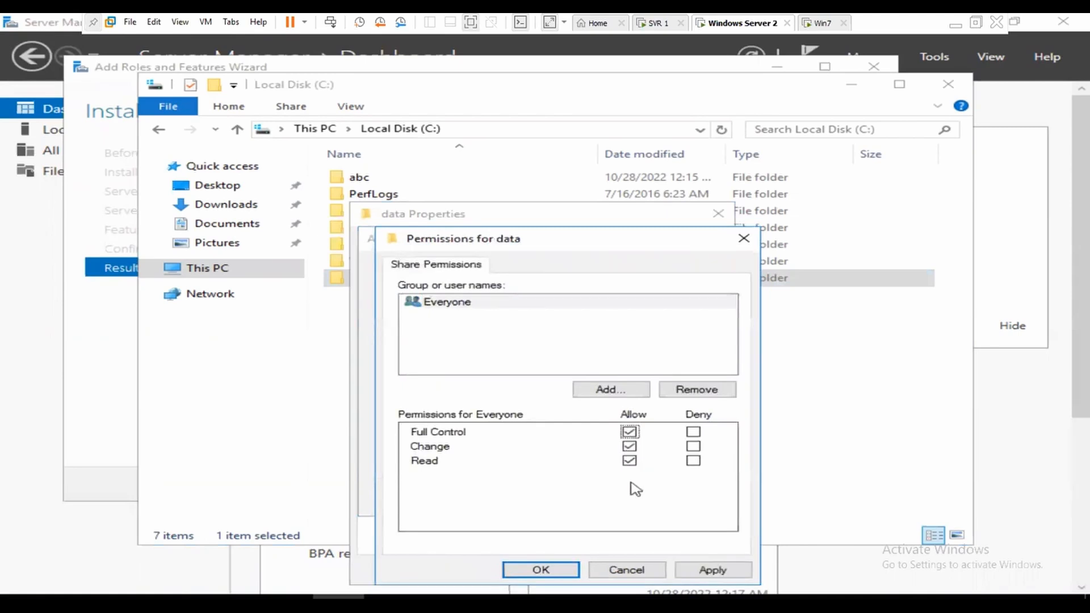
click(716, 569)
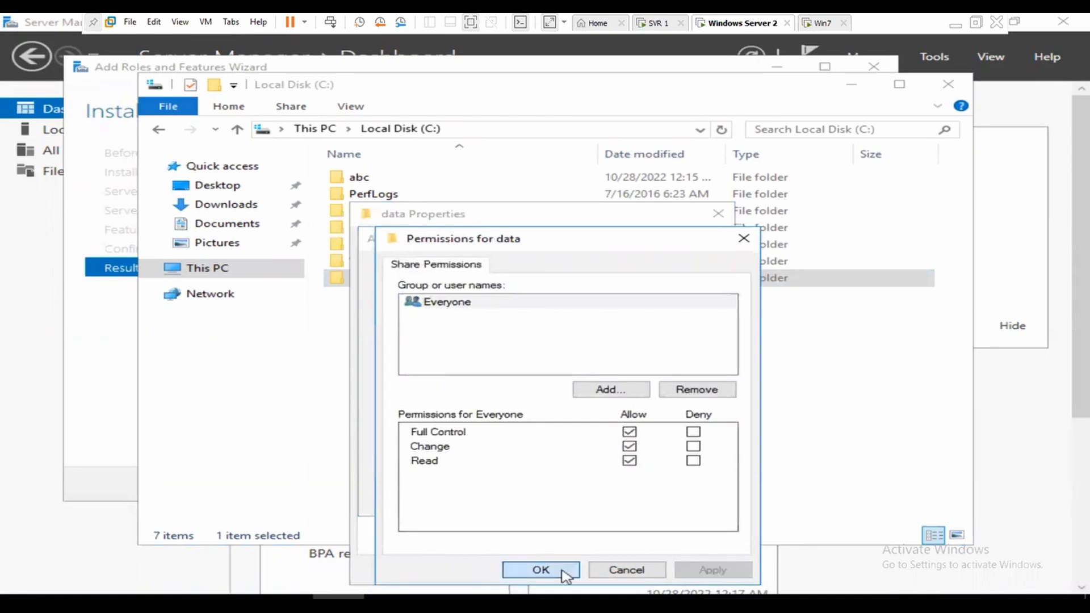
click(566, 574)
click(667, 499)
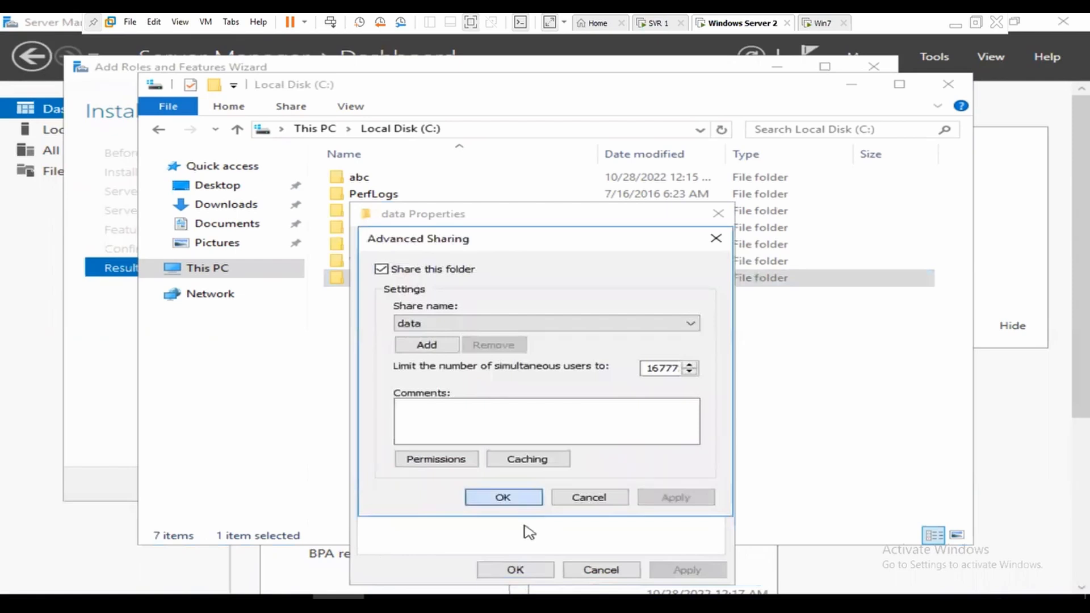
click(524, 501)
click(530, 573)
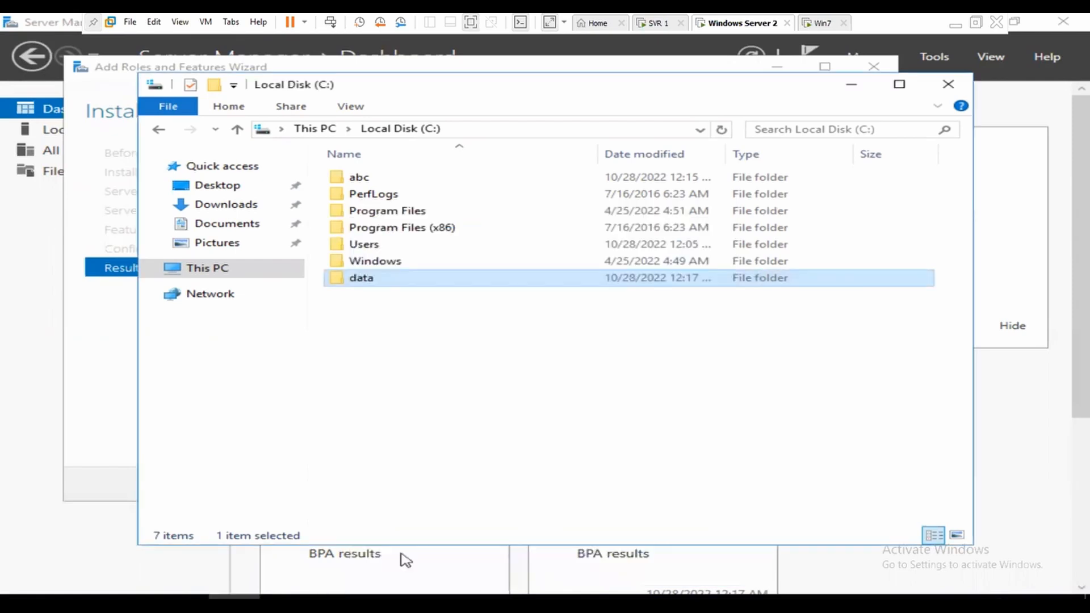
click(851, 84)
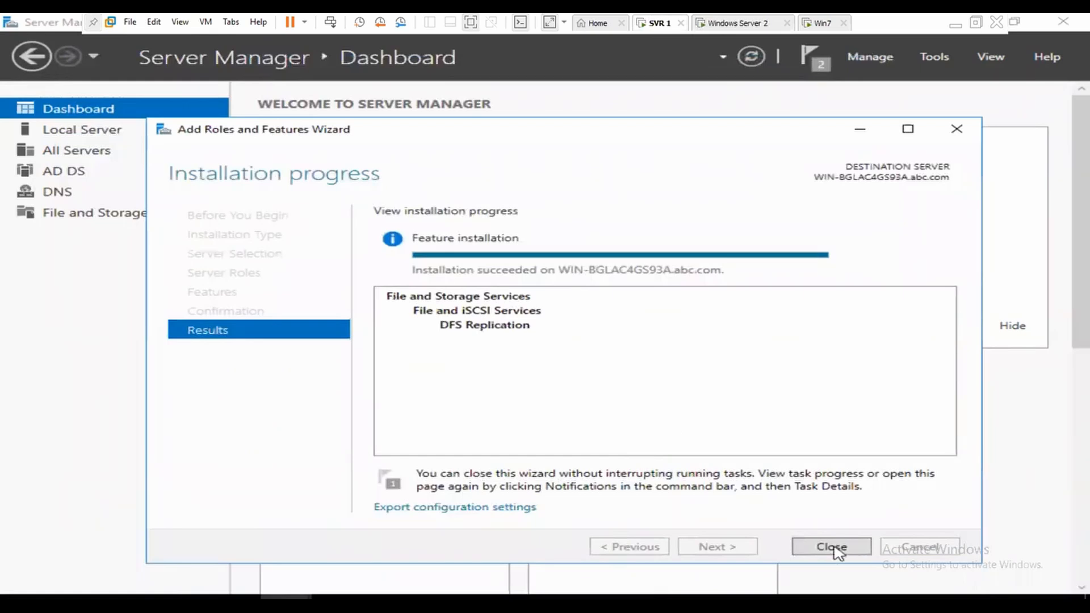
Step: Close the finished role wizard and create a new folder named data on the C: drive
click(810, 546)
click(234, 598)
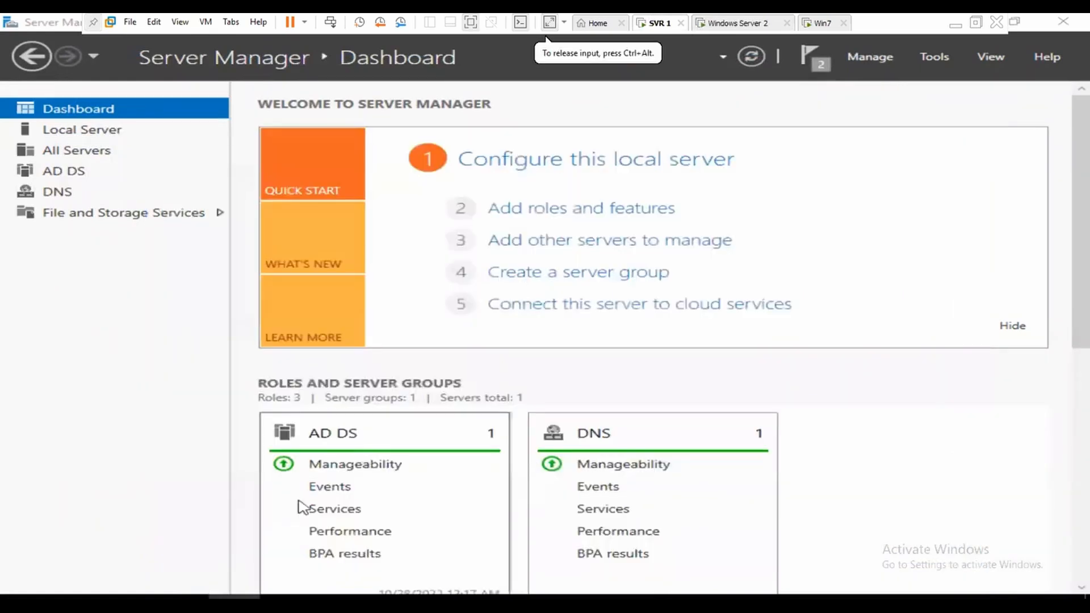
click(449, 483)
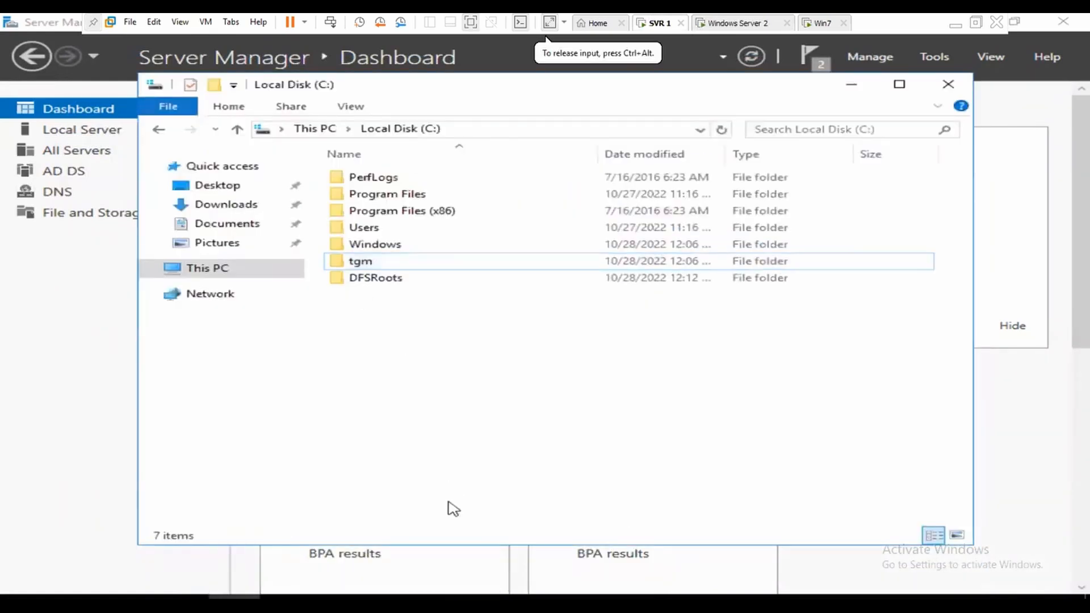
right_click(625, 509)
mouse_move(616, 506)
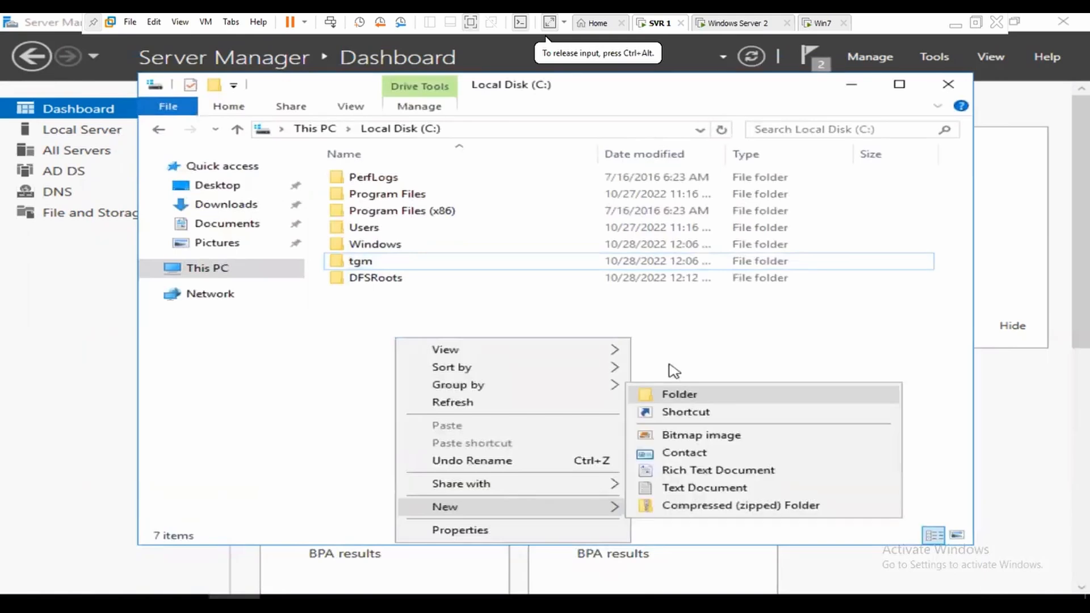
key(Return)
text(data)
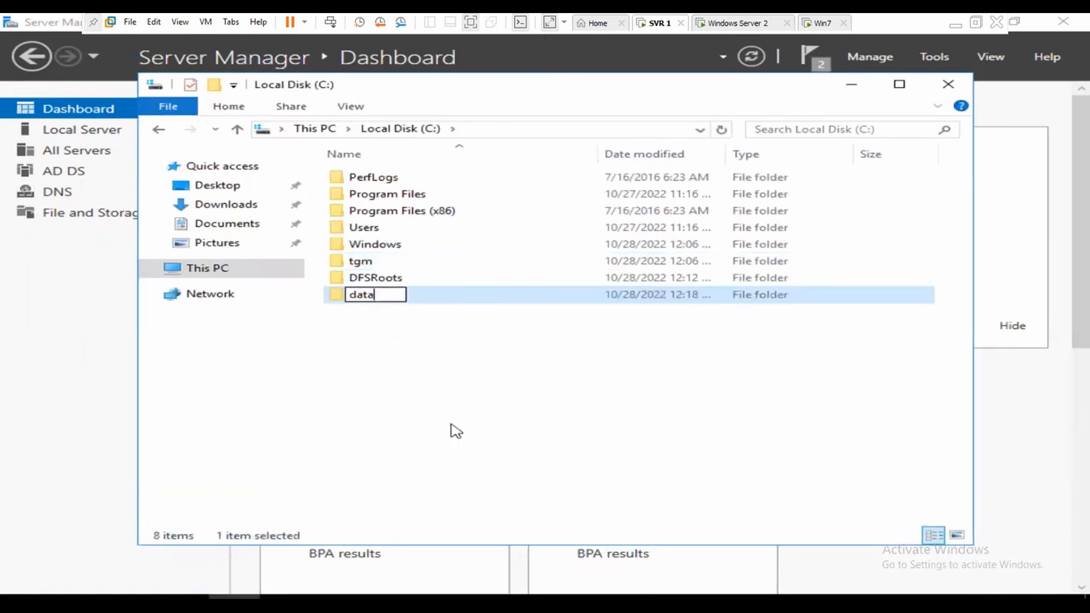
key(Return)
Step: Share the data folder through Advanced Sharing with full control for Everyone
right_click(373, 294)
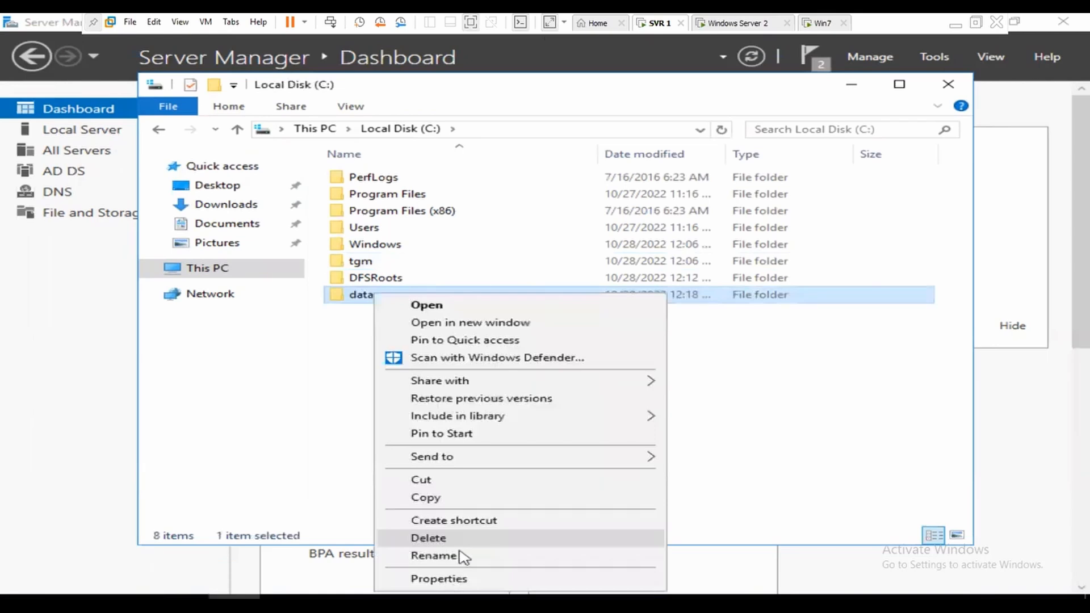
click(477, 272)
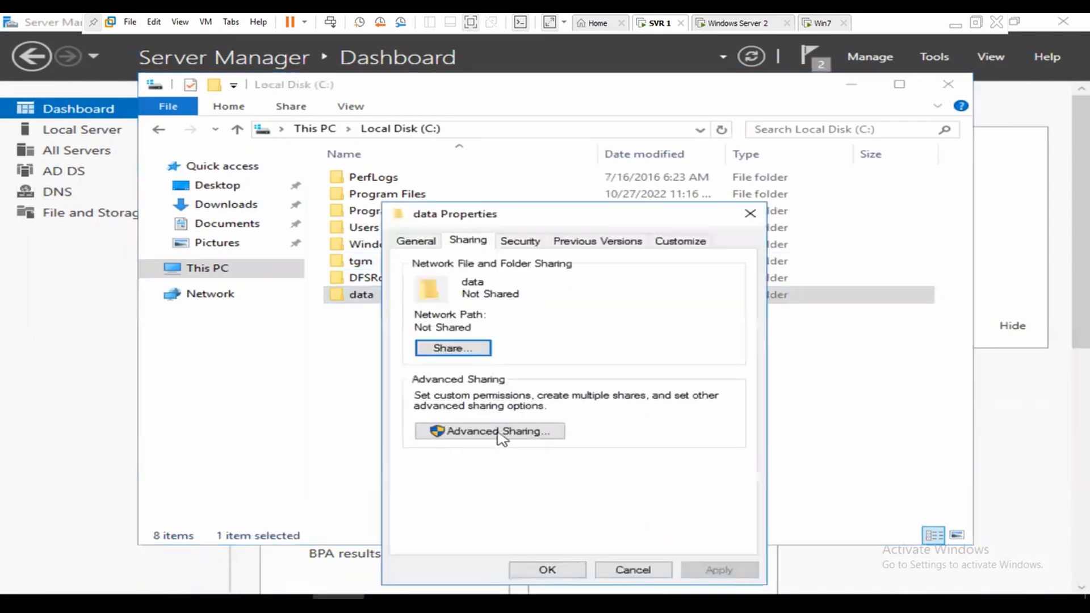
click(505, 437)
click(461, 271)
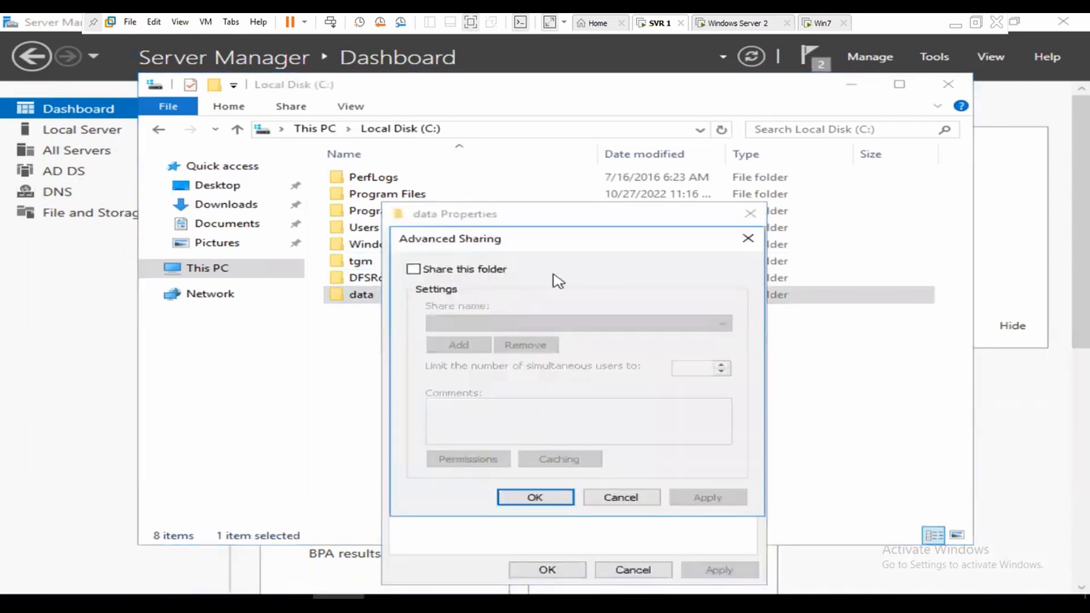
click(510, 461)
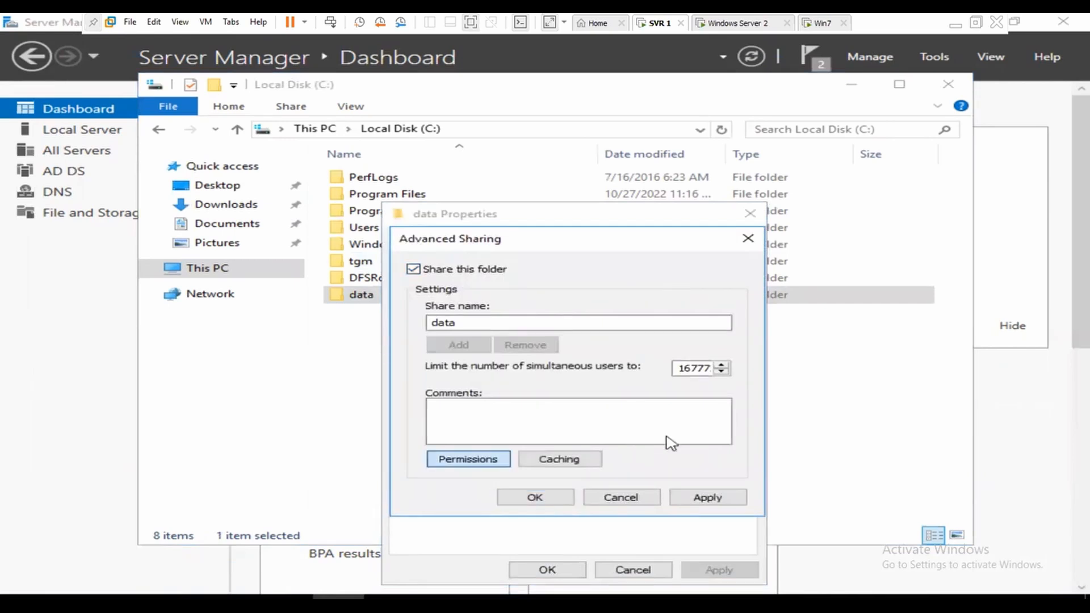
click(601, 570)
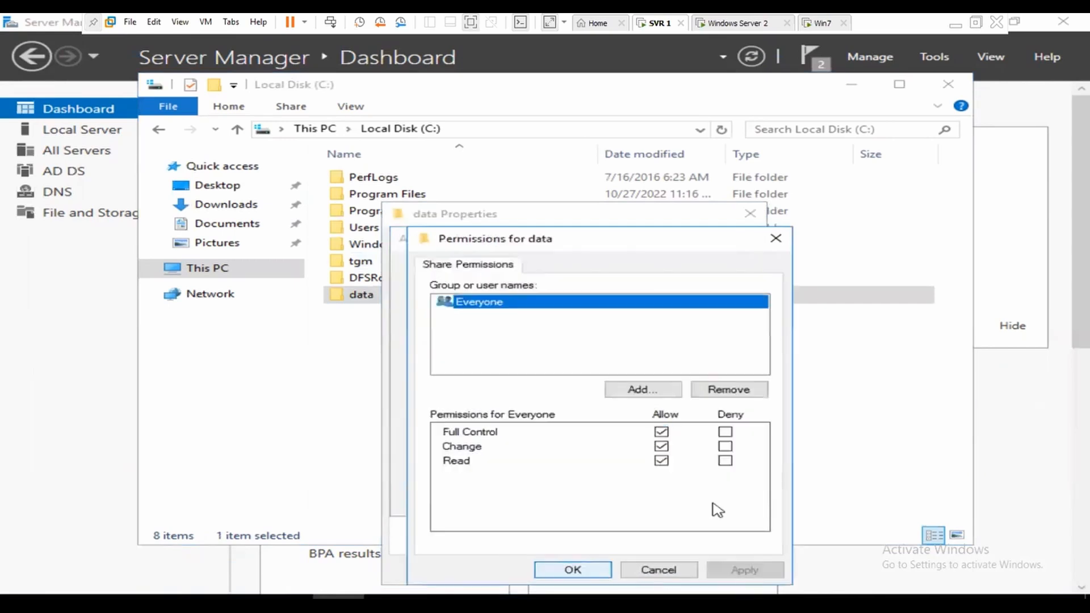
click(566, 573)
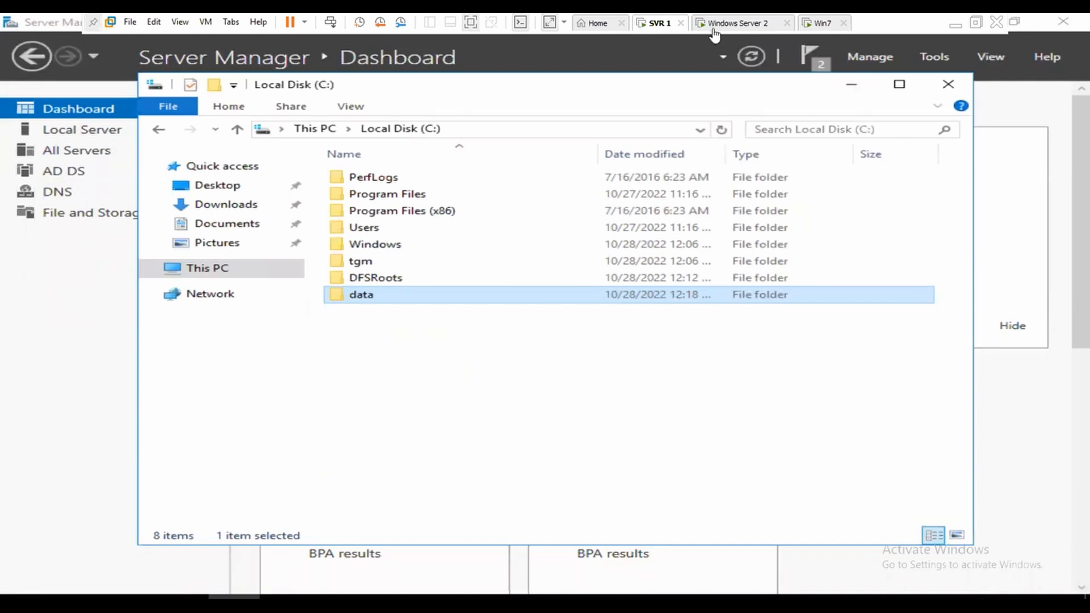
Step: Close the completed DFS Replication install wizard on Windows Server 2, then return to SVR 1
click(734, 26)
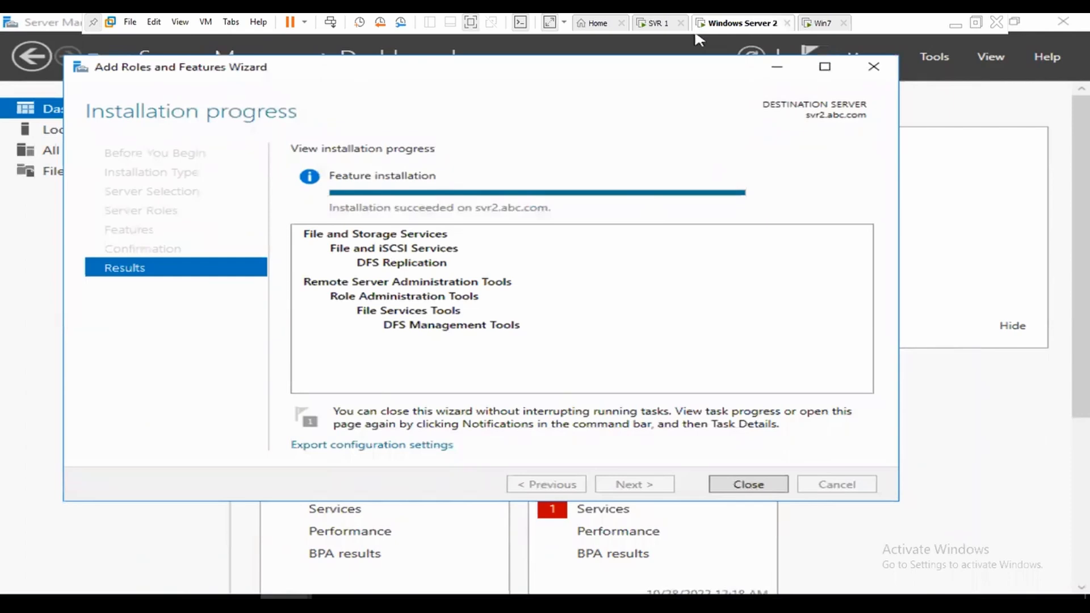
click(755, 480)
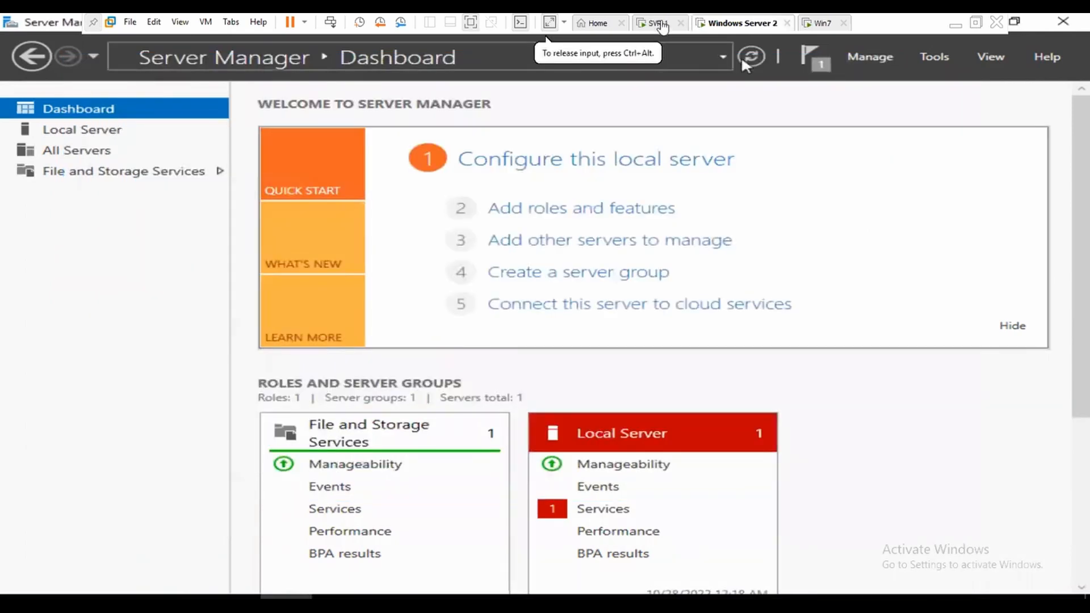
click(661, 25)
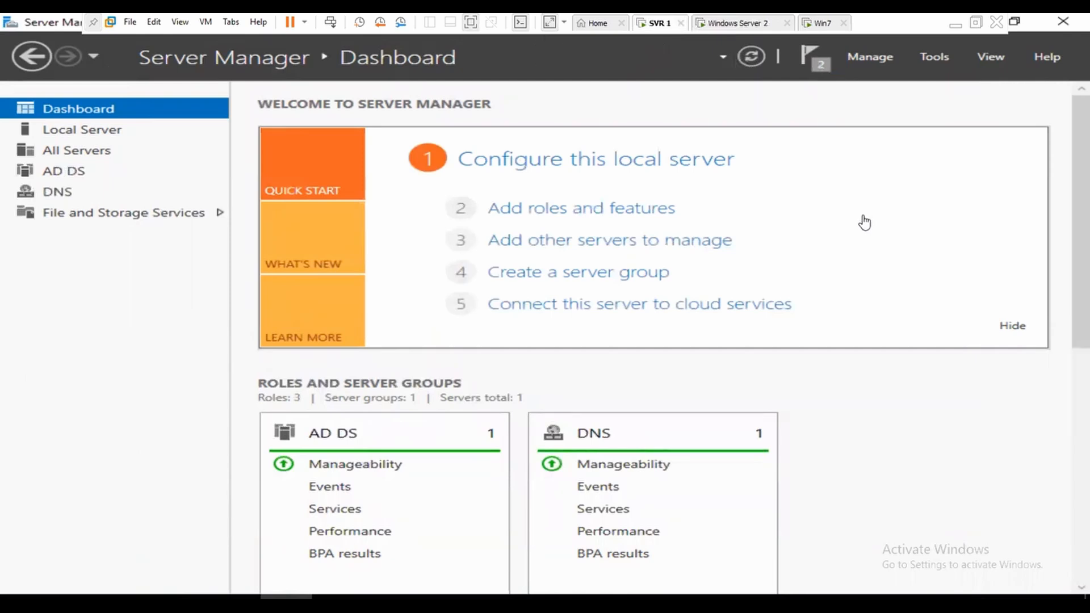
Step: Launch DFS Management from Server Manager's Tools menu on SVR 1
click(936, 53)
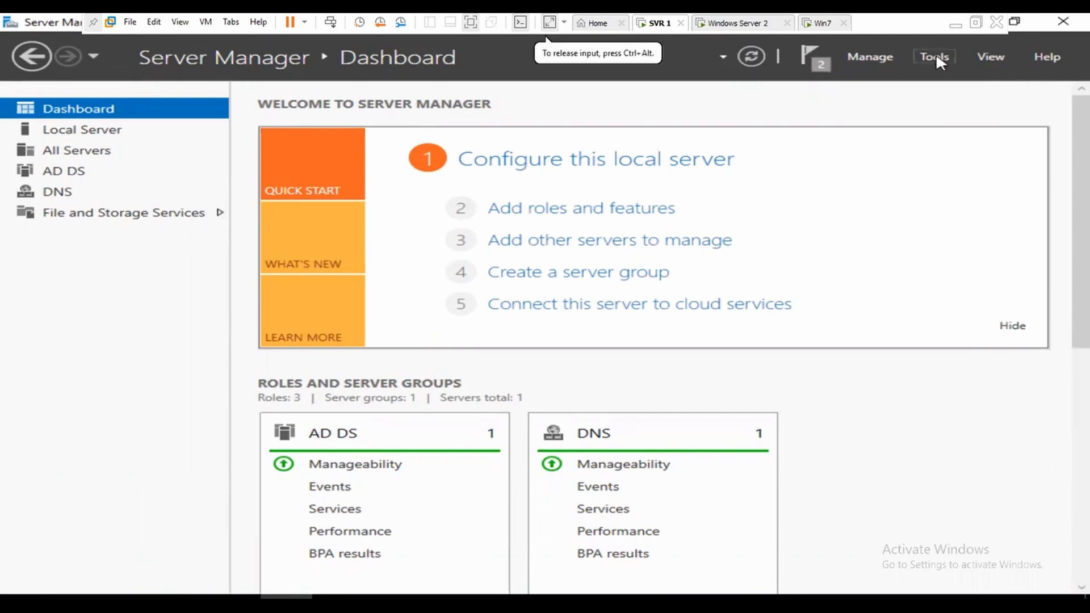
click(936, 53)
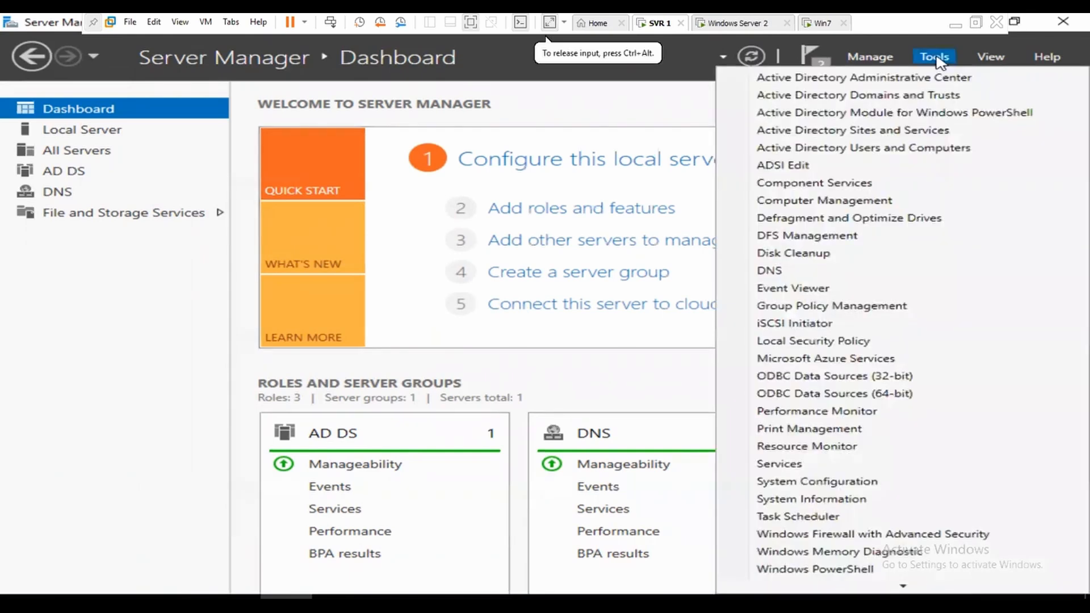
click(828, 236)
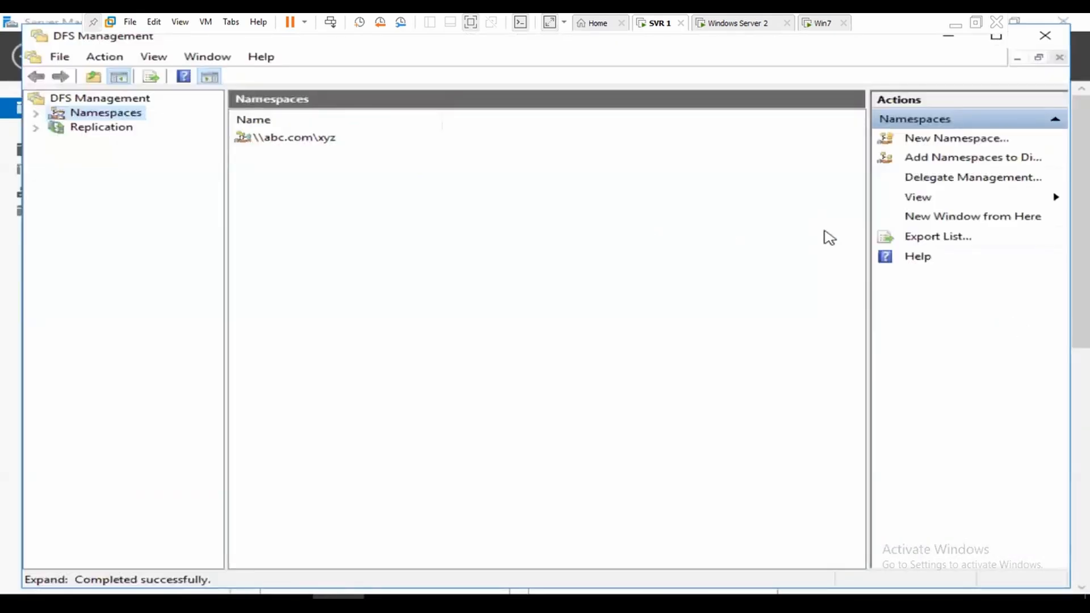
Step: Review the existing Domain System Volume group under Replication, then start a New Replication Group
click(95, 134)
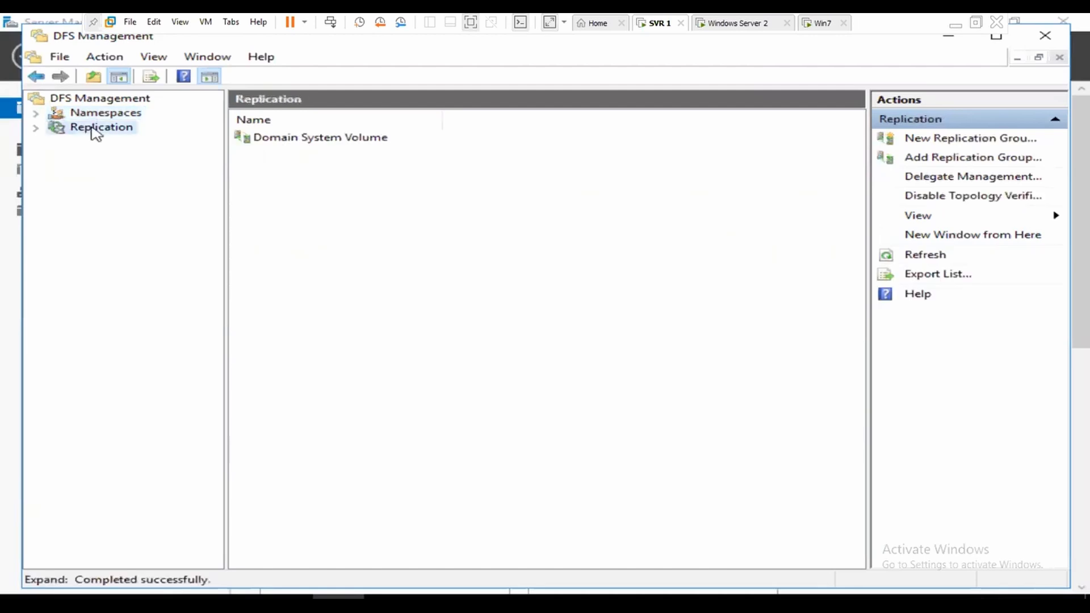
double_click(131, 123)
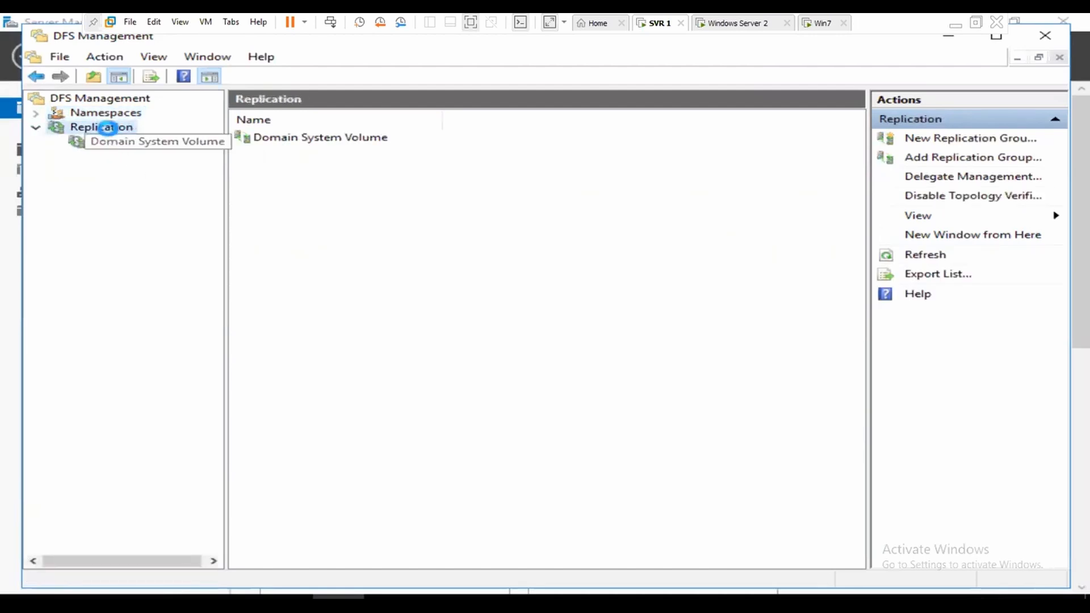
click(110, 141)
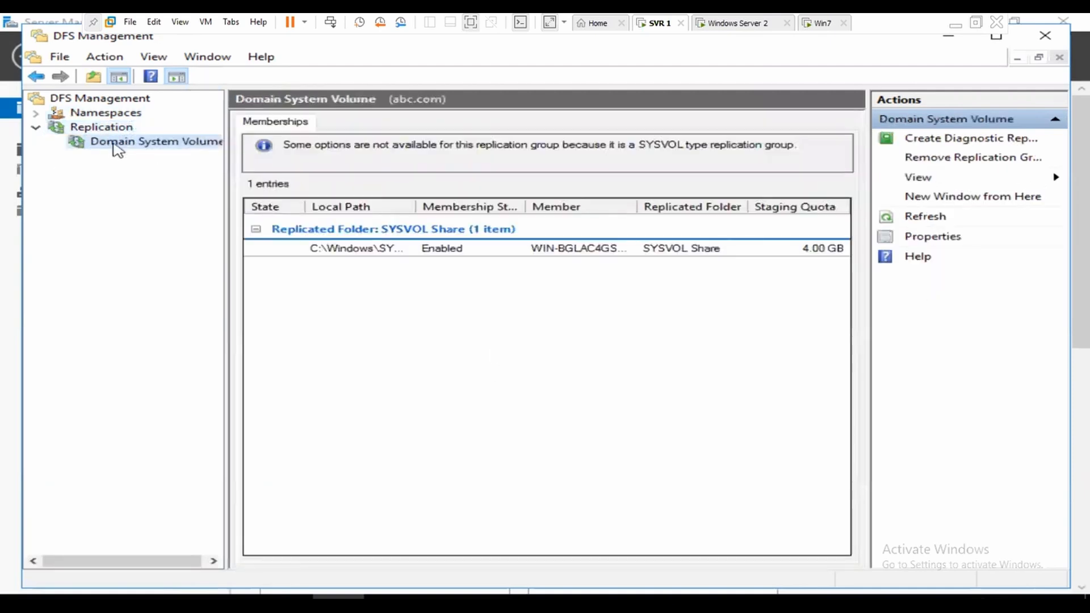
click(110, 129)
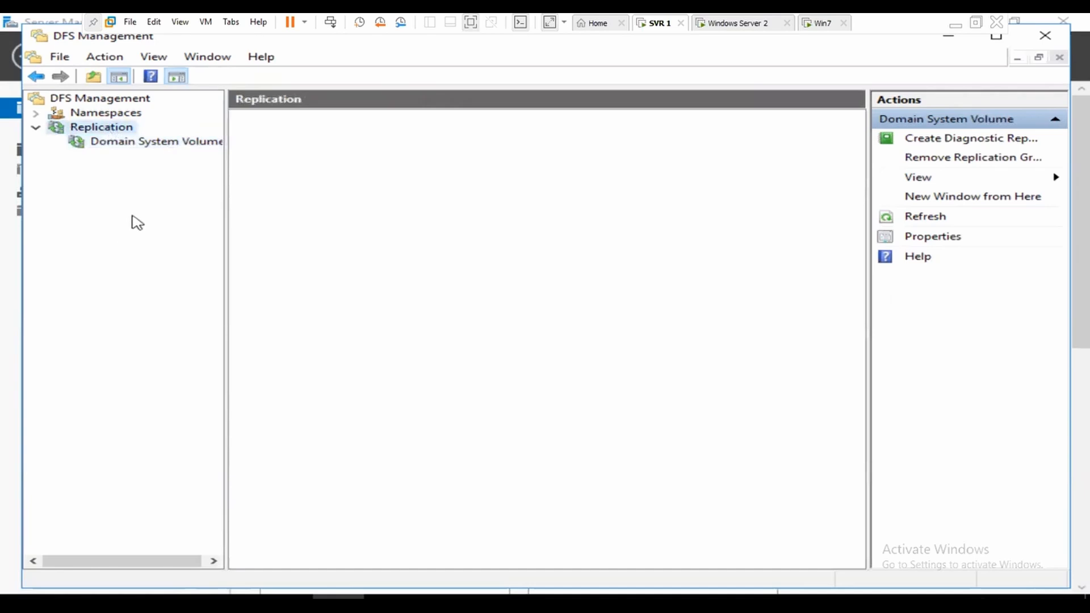
click(95, 173)
right_click(108, 128)
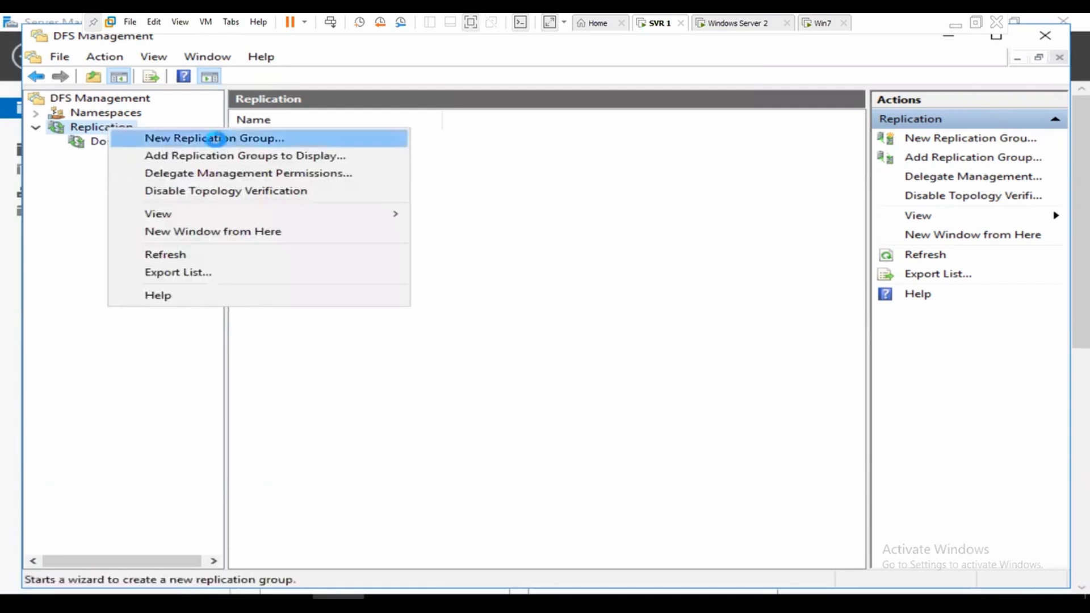
click(216, 138)
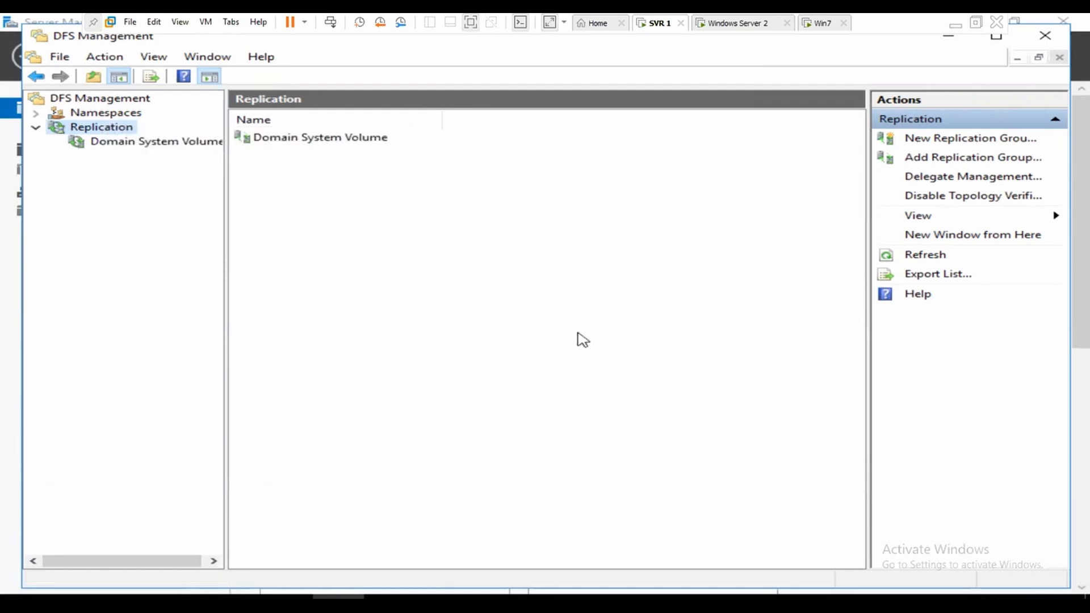
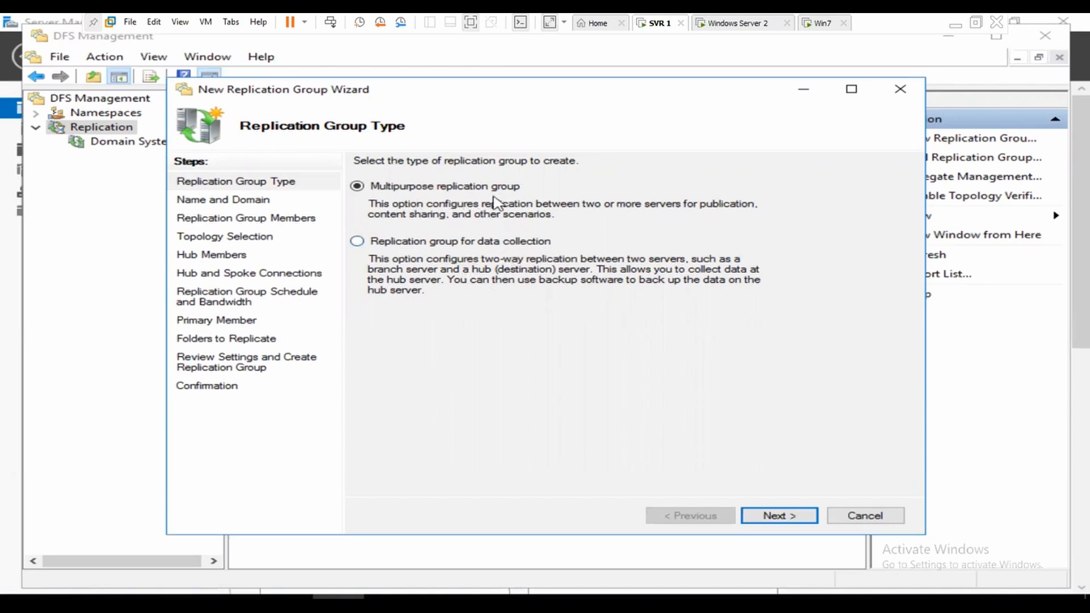
Step: Keep the Multipurpose group type and name the replication group 'jit' in abc.com
click(795, 518)
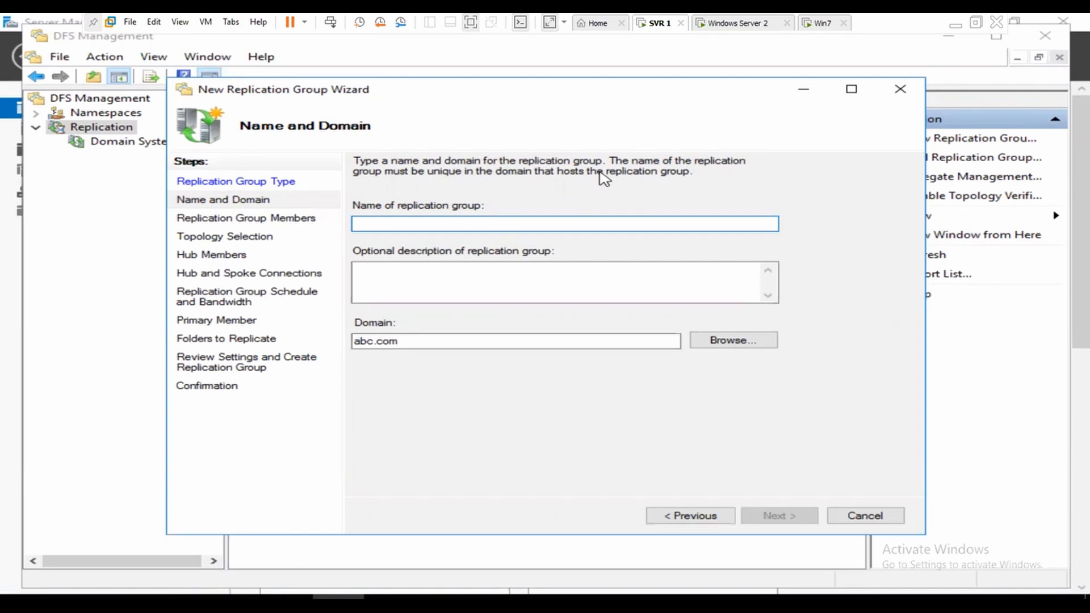
text(da)
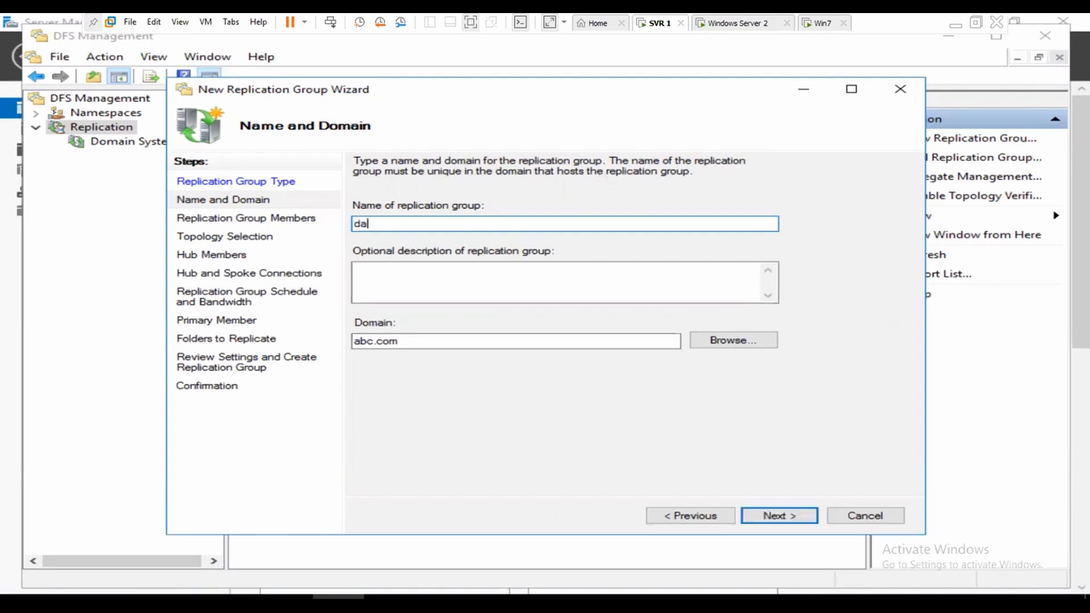
key(BackSpace)
key(BackSpace)
key(BackSpace)
key(BackSpace)
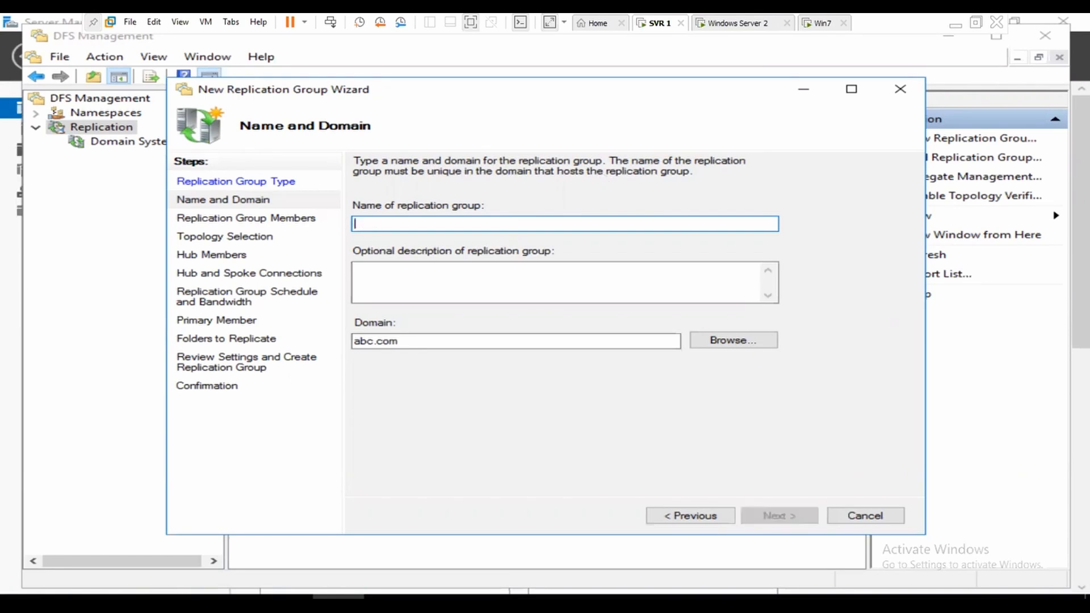
text(jit)
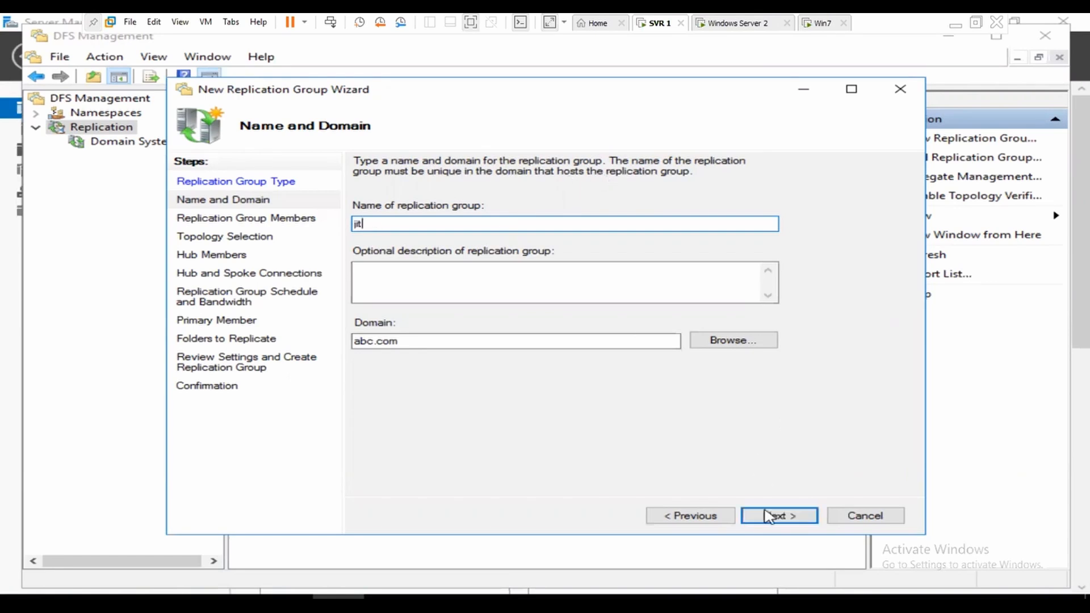
click(794, 518)
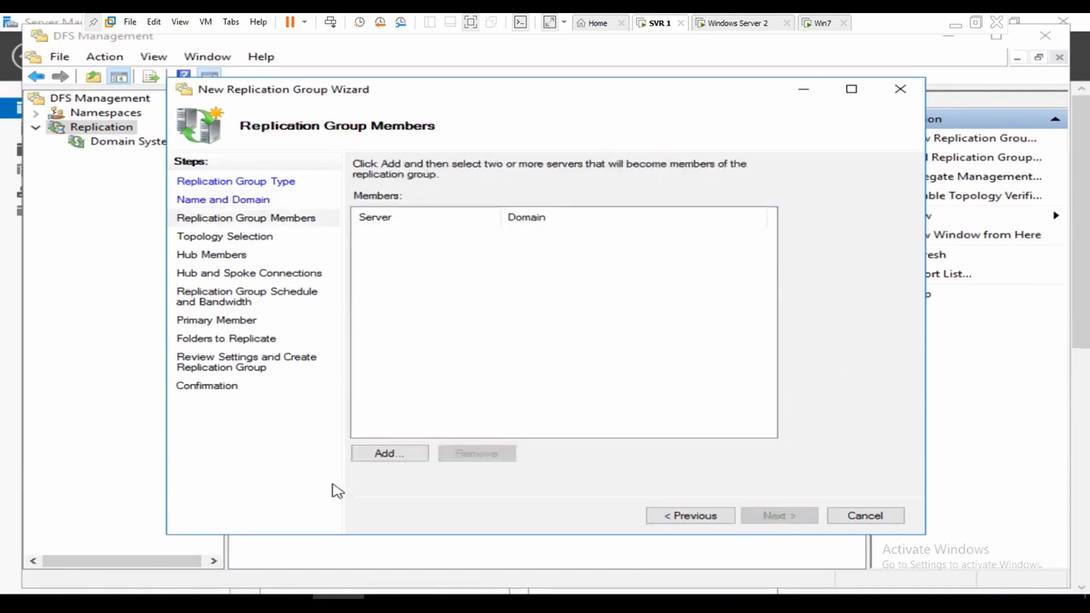
Step: Add SVR2 and WIN-BGLAC4GS93A from abc.com as the group's member servers
click(379, 457)
click(381, 456)
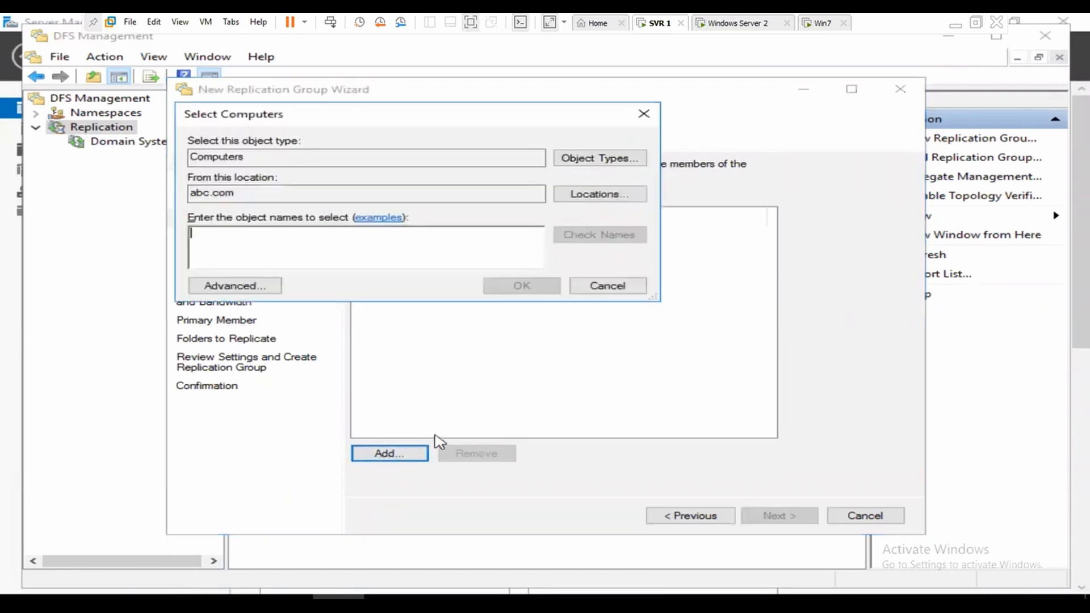
click(246, 287)
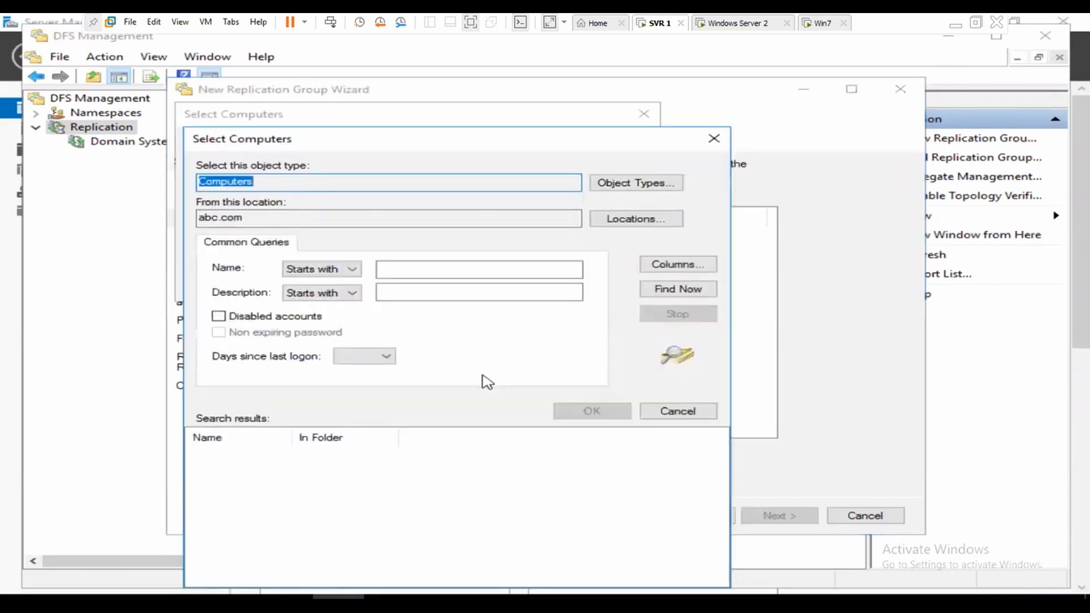
click(678, 290)
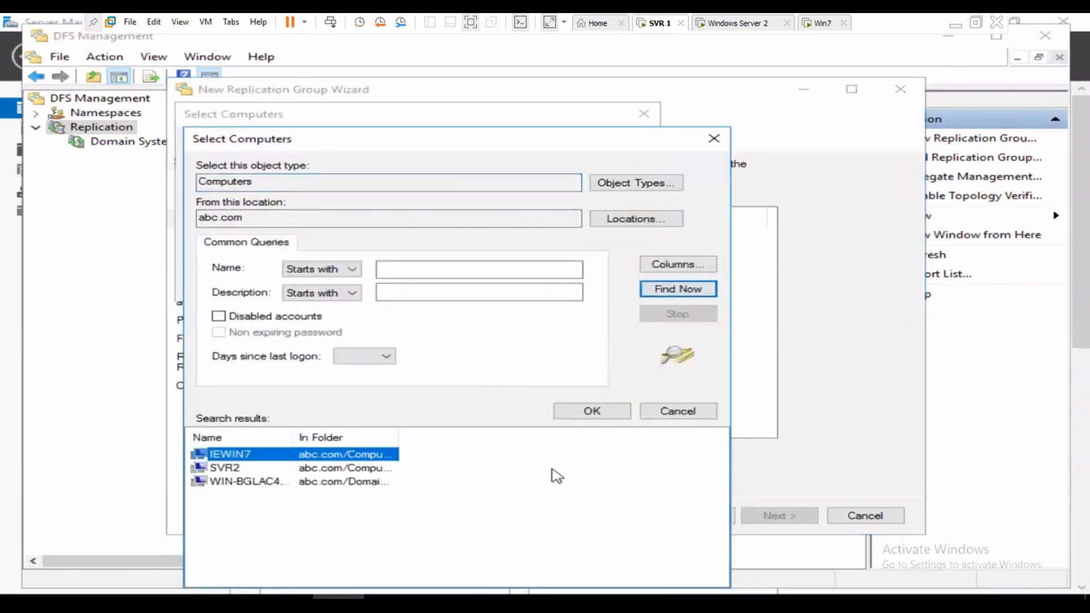
drag(360, 523, 204, 474)
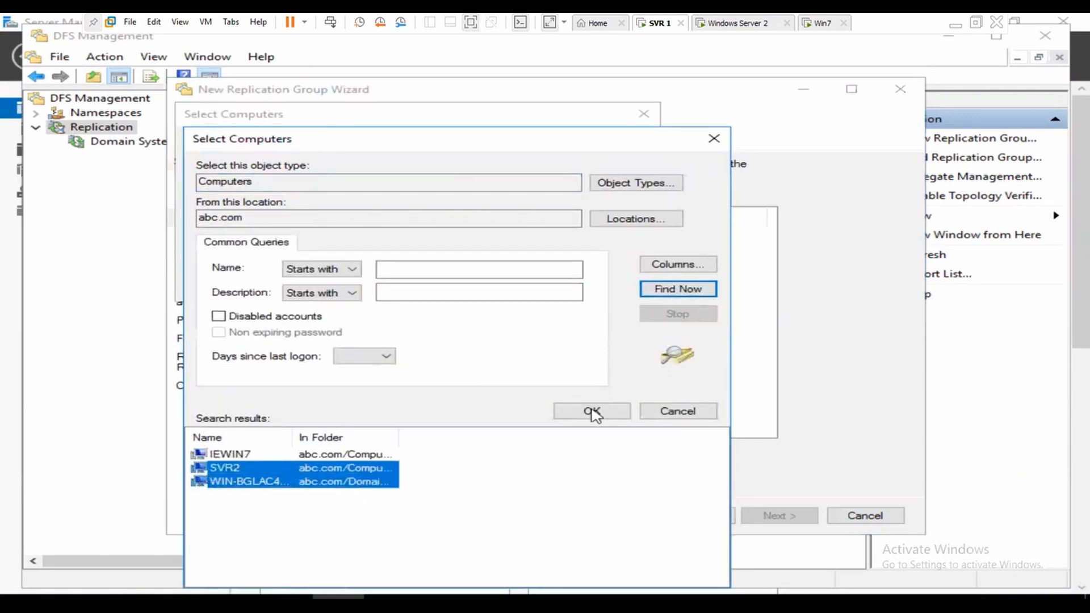
click(592, 411)
click(529, 288)
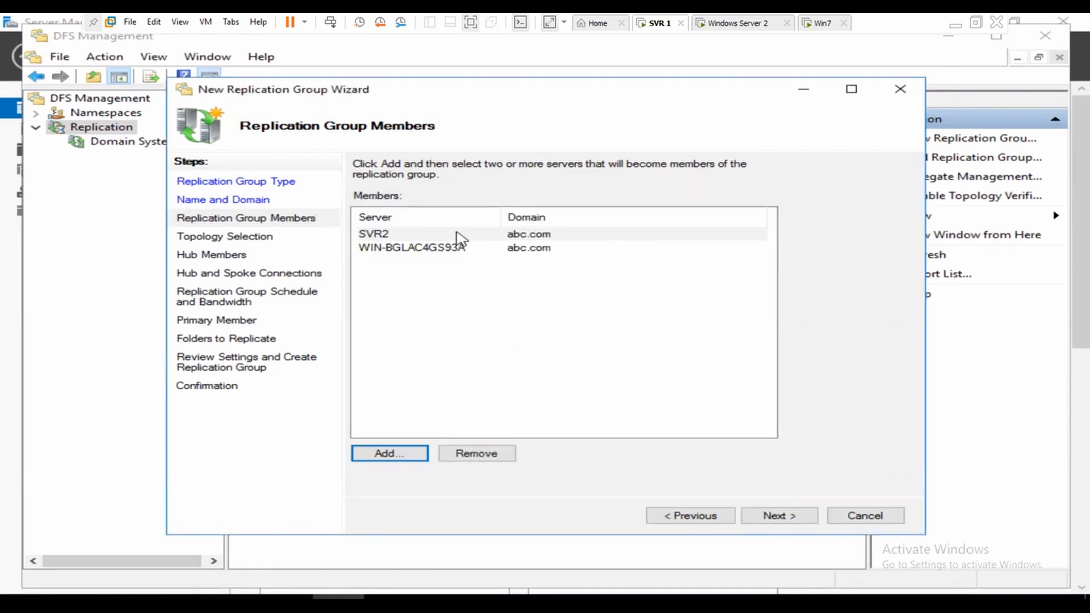
click(793, 518)
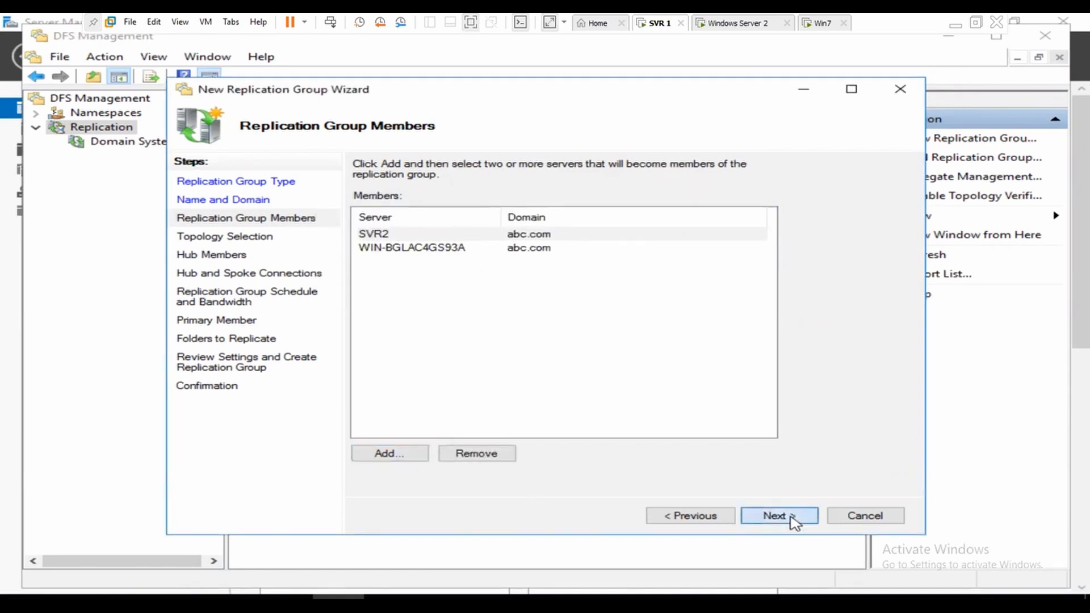
Step: Keep Full mesh topology and continuous replication at Full bandwidth
click(793, 517)
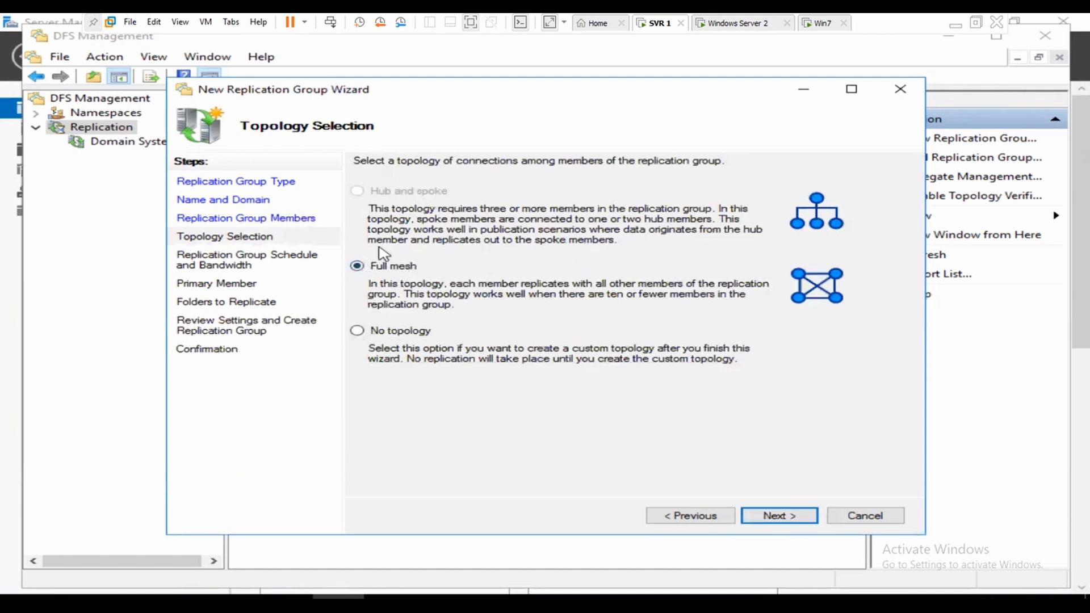
click(786, 518)
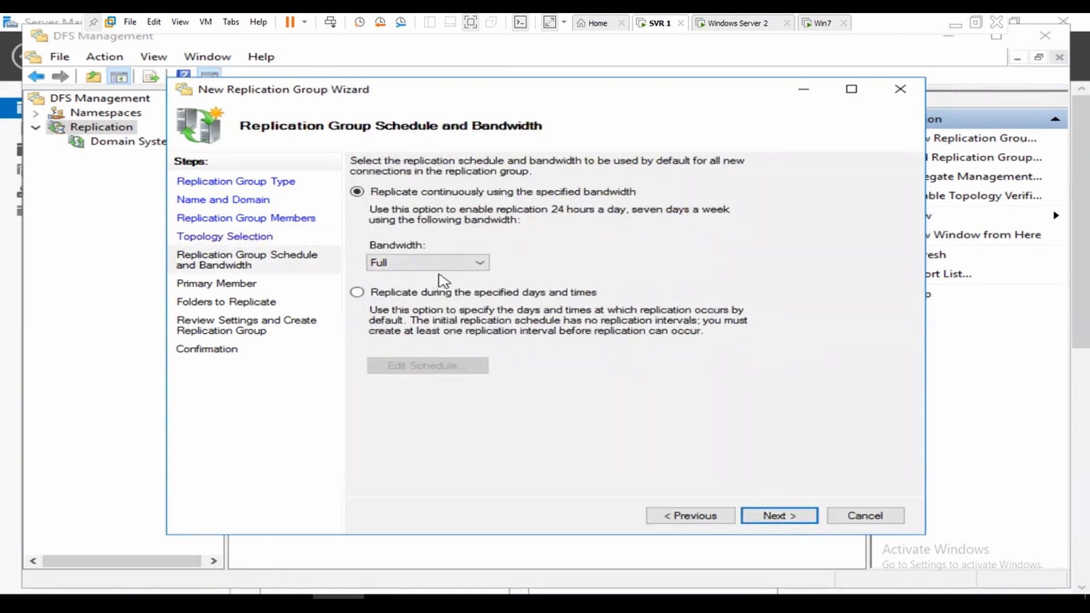
click(482, 266)
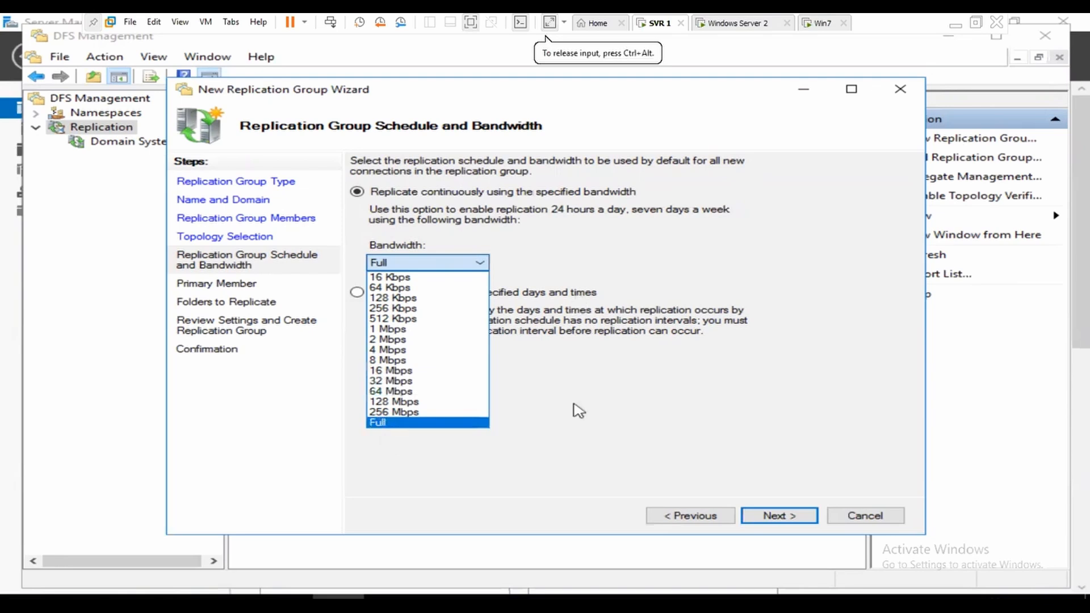
click(603, 400)
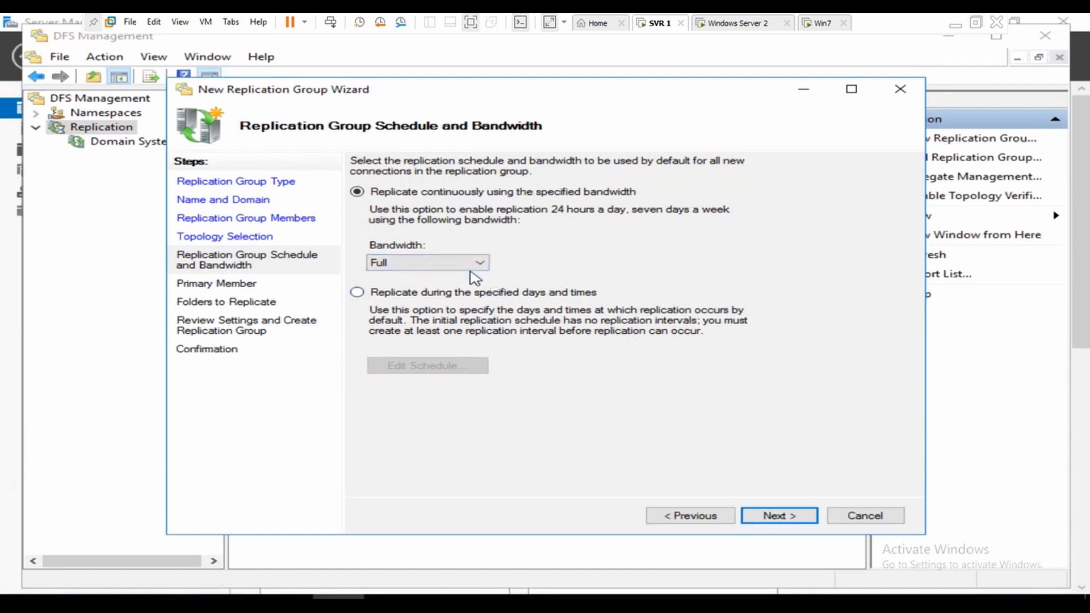
click(783, 516)
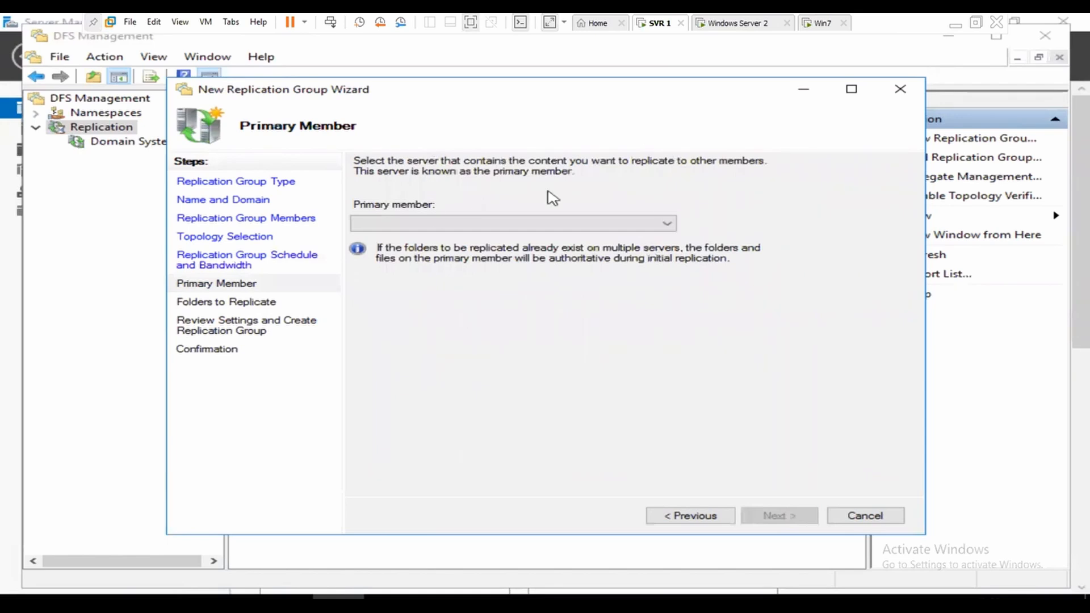
Step: Make WIN-BGLAC4GS93A the primary member
click(663, 226)
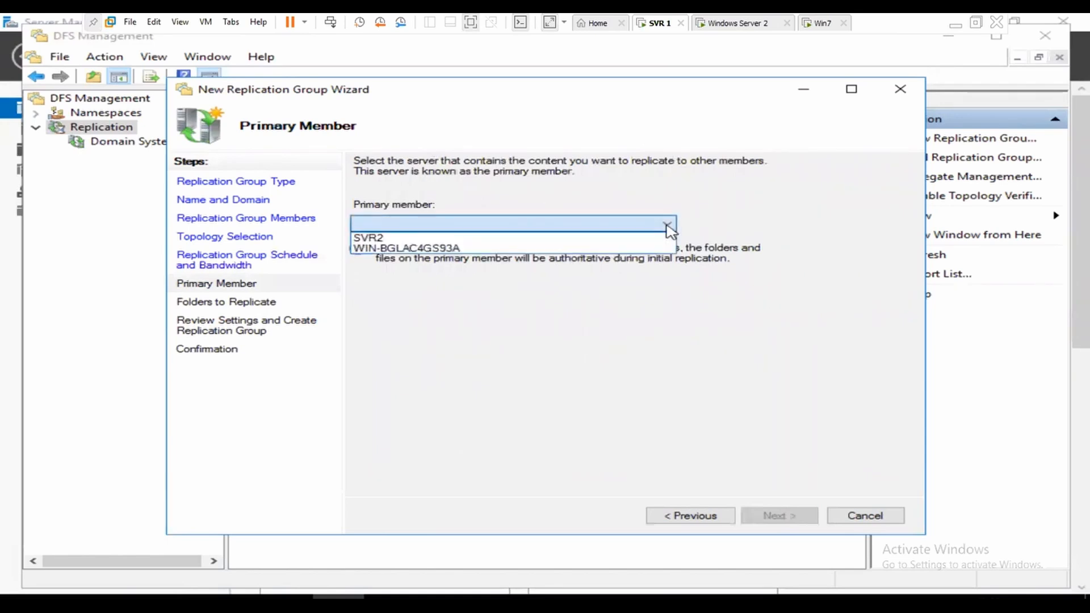
click(423, 250)
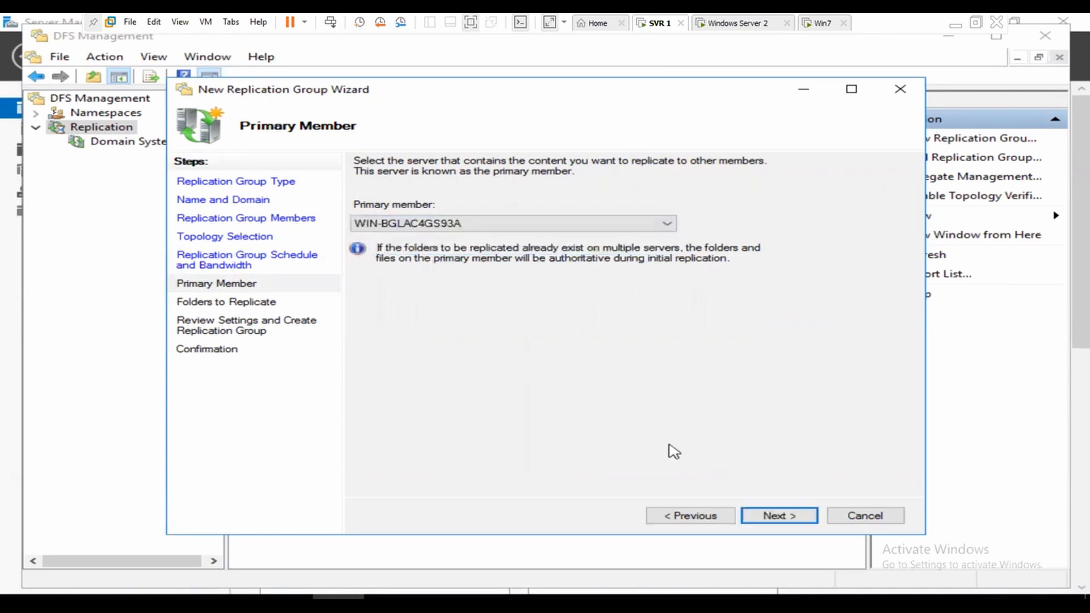
click(785, 515)
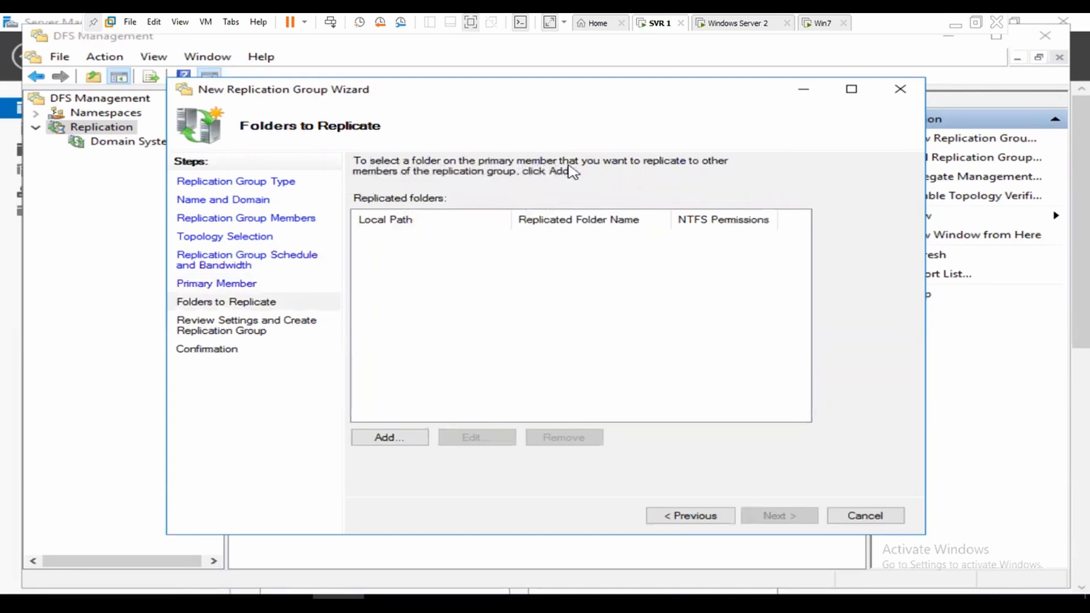
Step: Add C:\data as the replicated folder 'data', keeping existing NTFS permissions
click(387, 438)
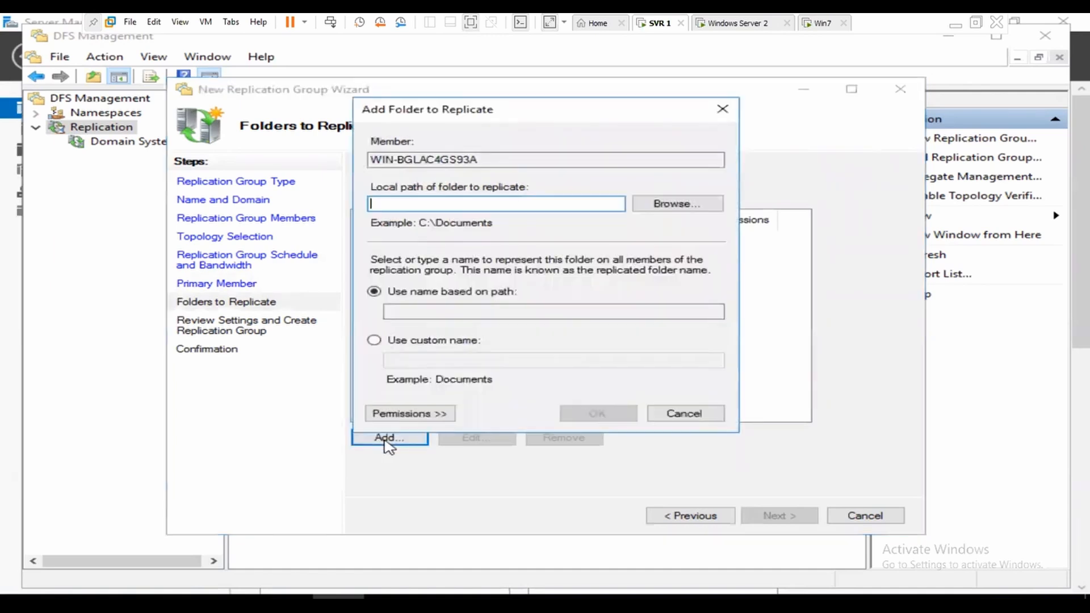
click(682, 207)
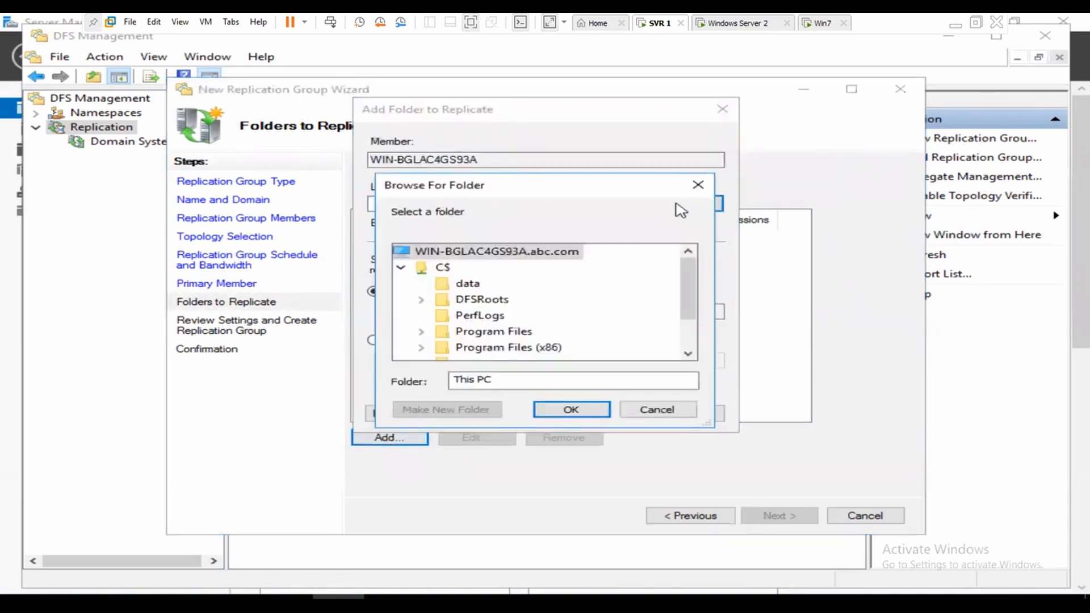
click(467, 286)
click(568, 409)
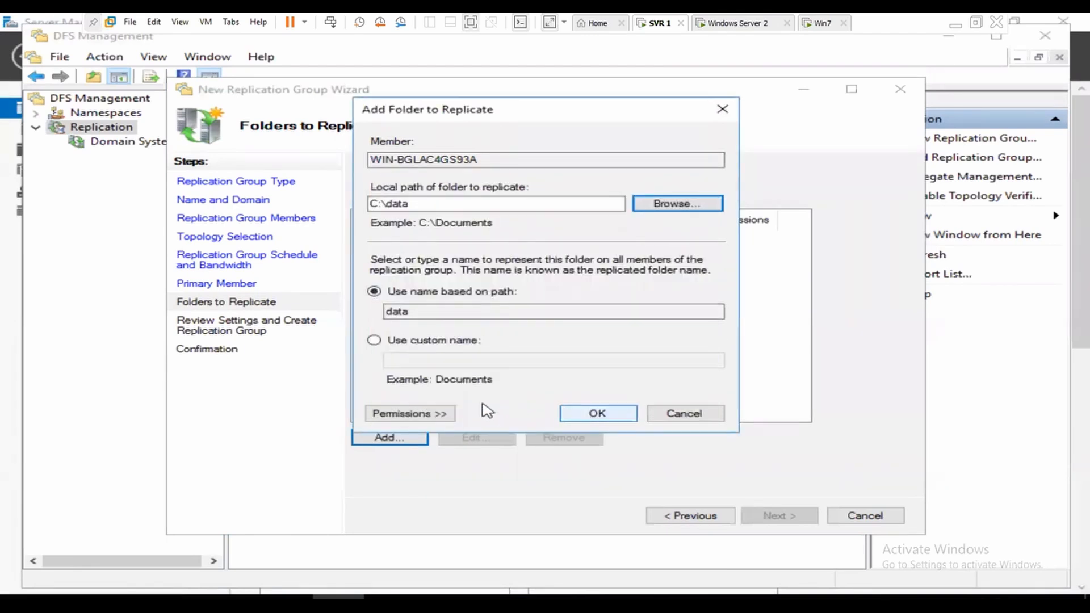
click(438, 415)
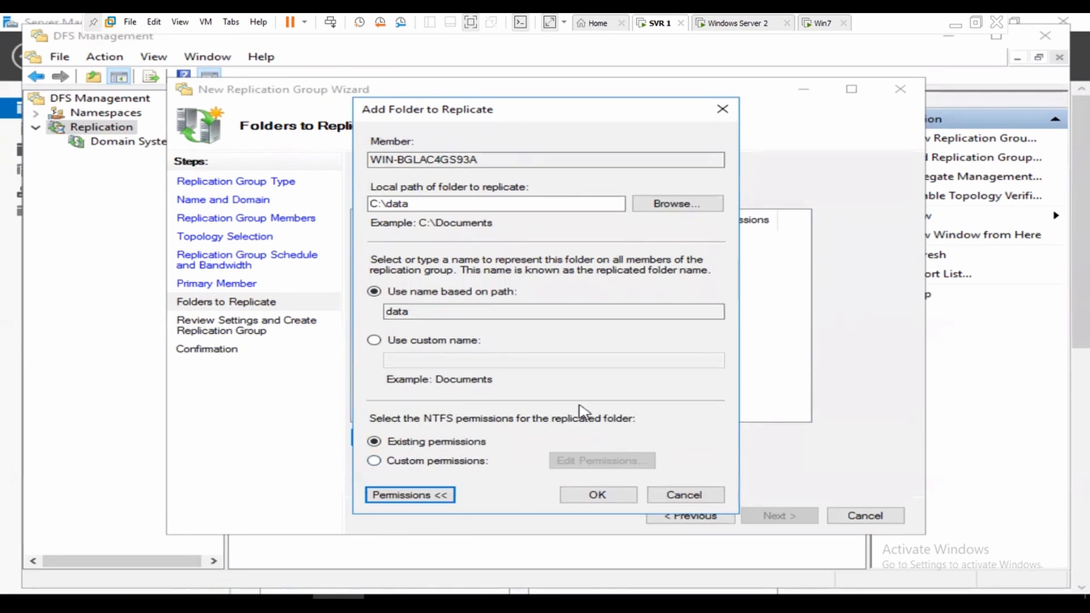
click(610, 496)
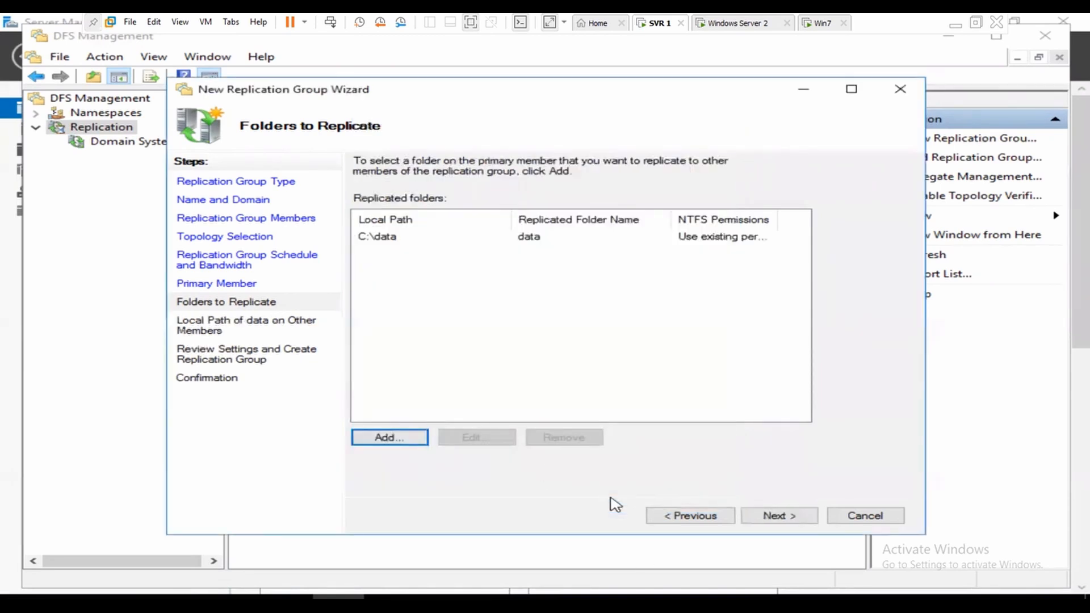
Step: Enable the data folder on SVR2 with C:\data as its local path
click(778, 517)
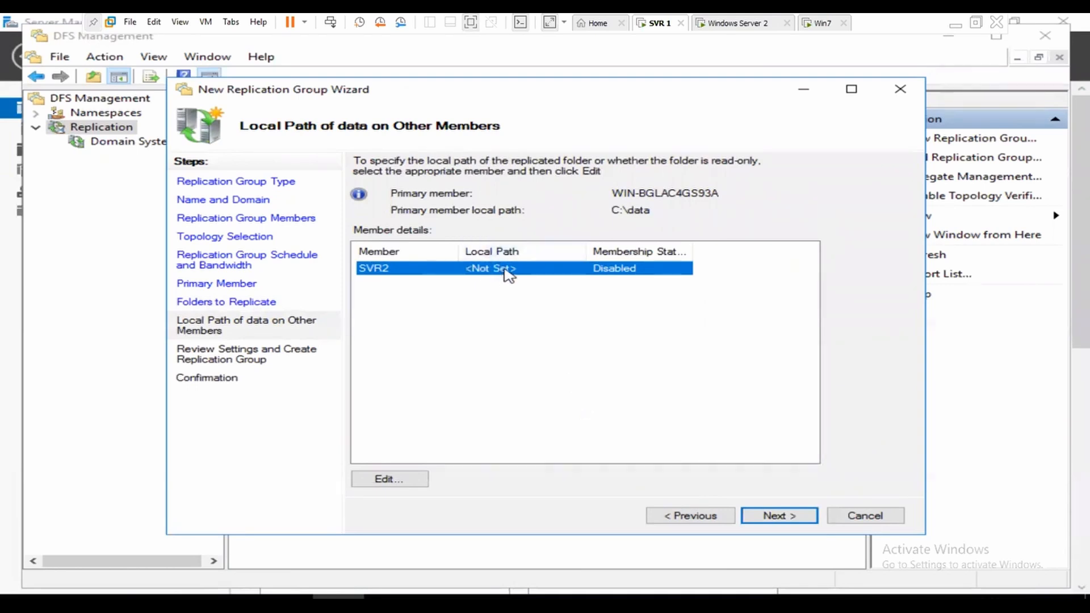
click(386, 480)
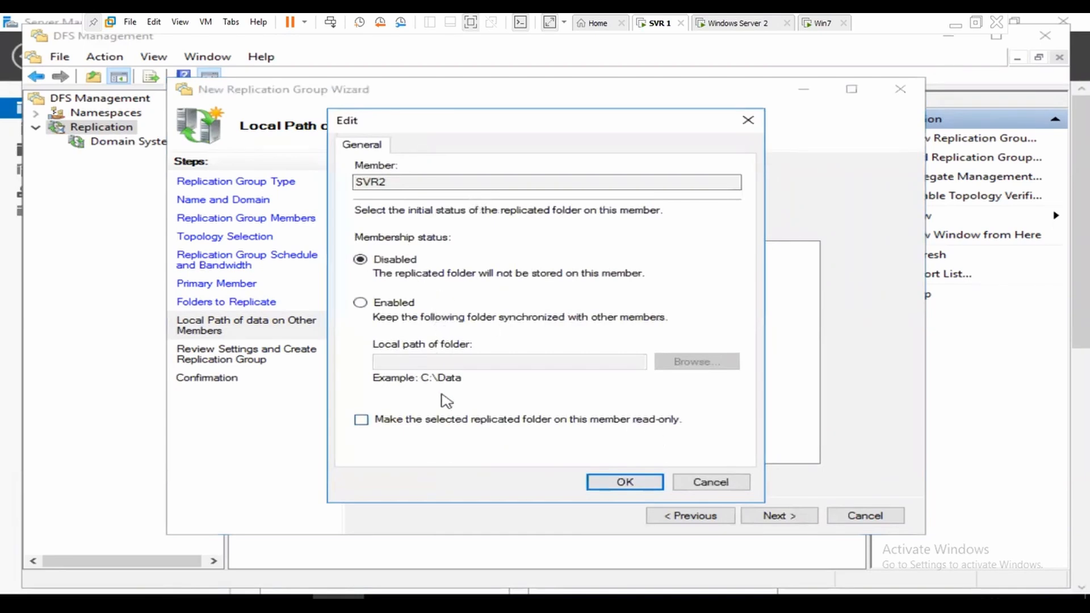
click(382, 305)
click(696, 366)
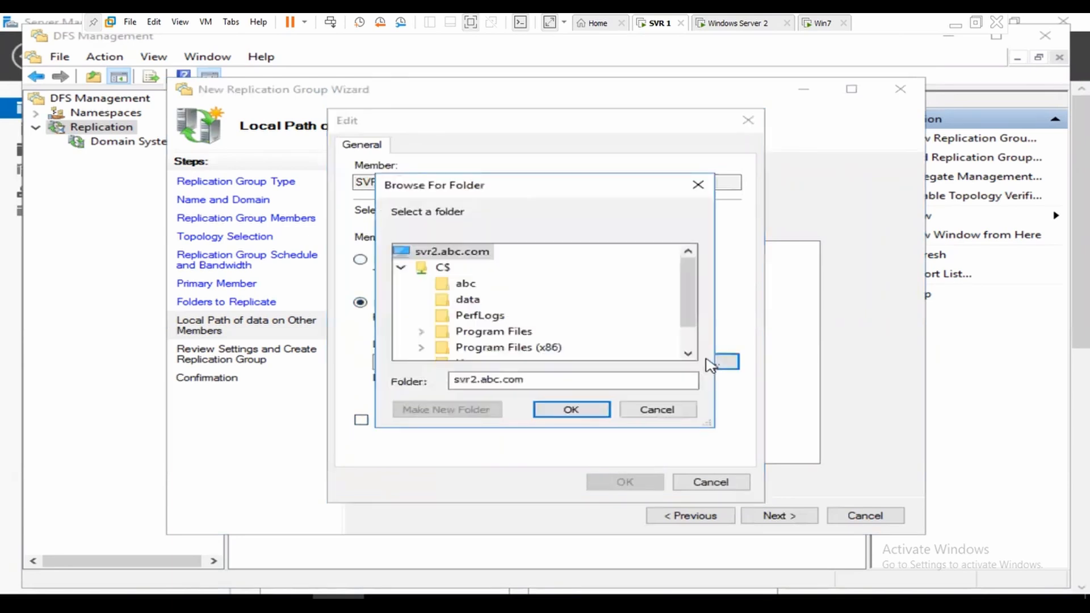
click(468, 301)
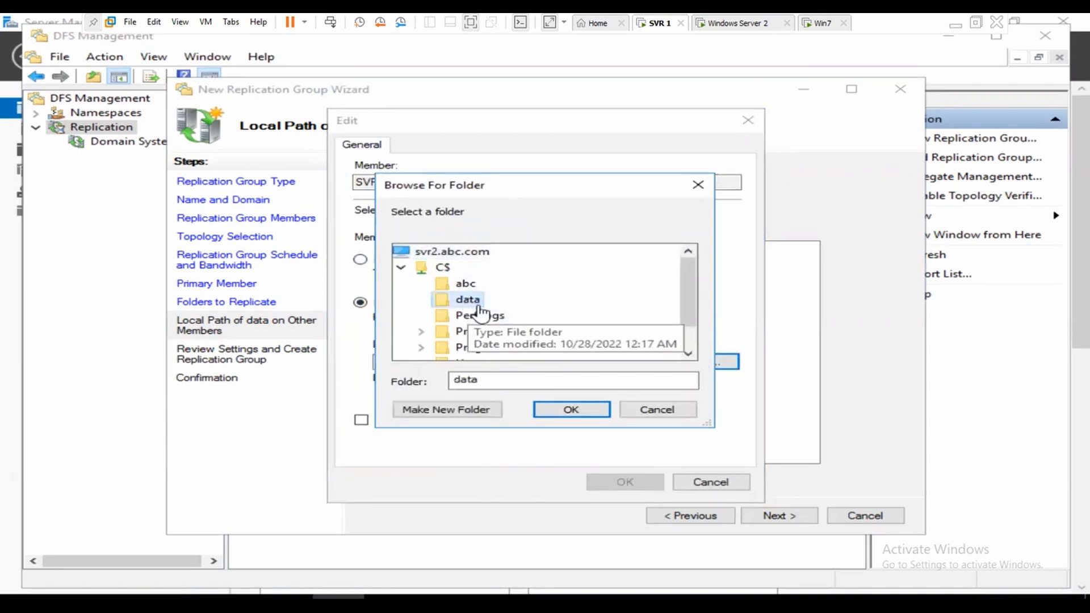
click(590, 415)
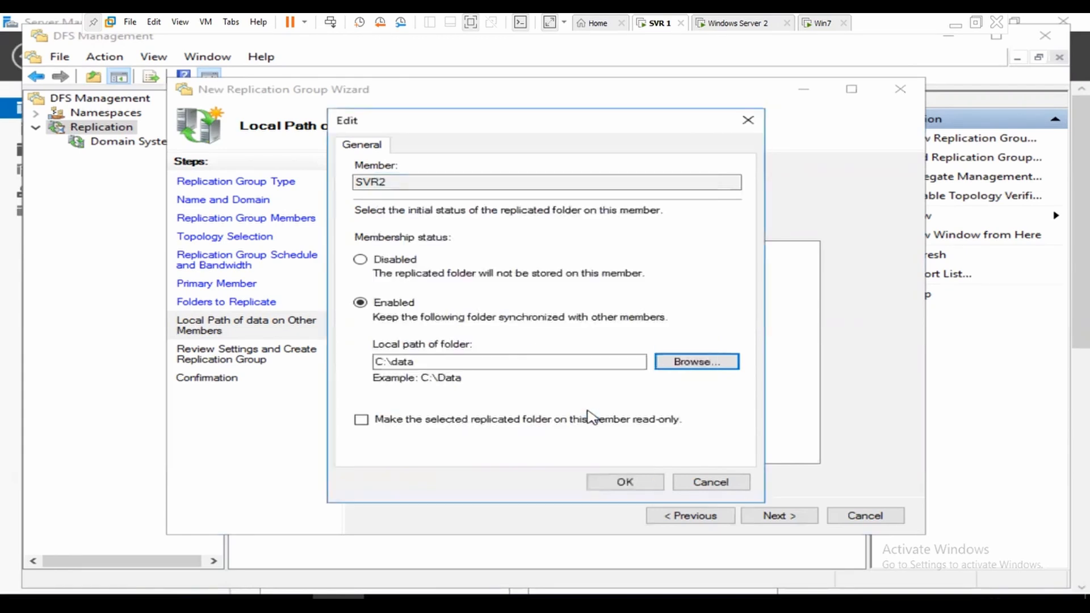
click(636, 482)
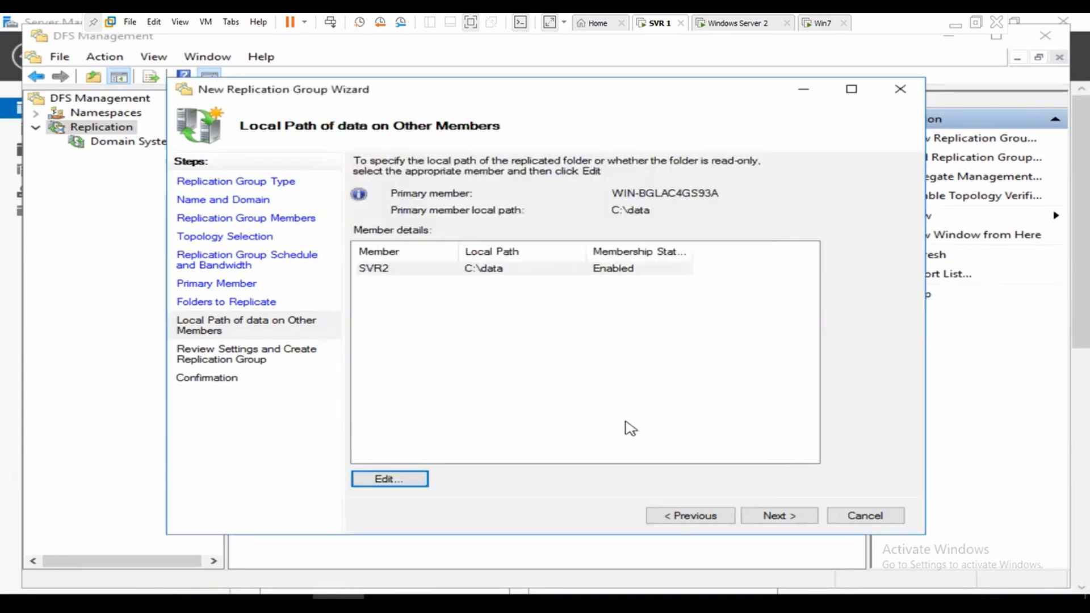
click(787, 517)
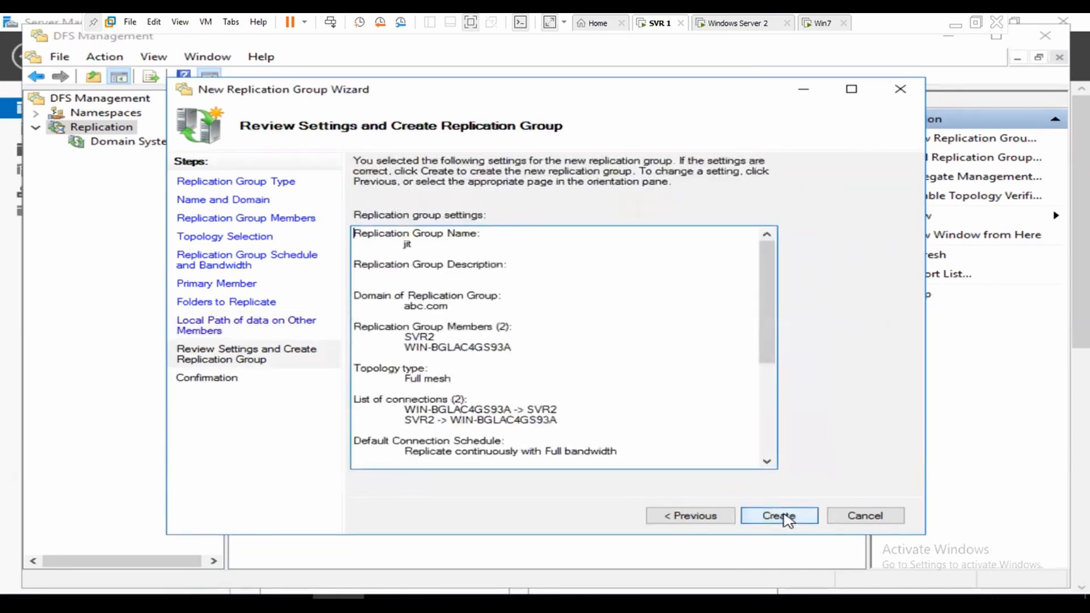
Step: Create the jit group, close the wizard, and acknowledge the Replication Delay notice
click(786, 517)
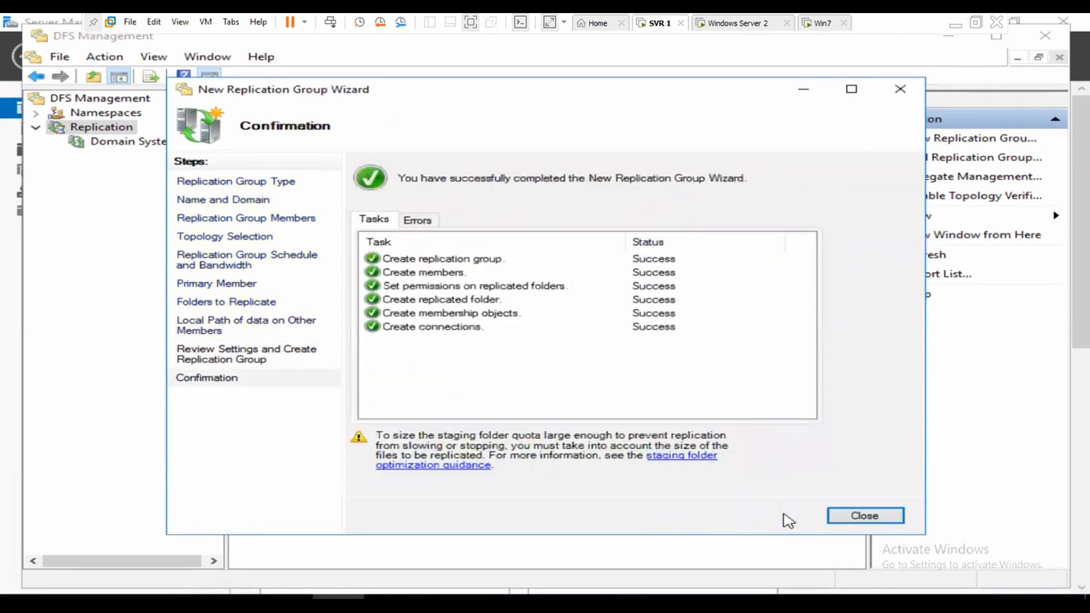
click(860, 515)
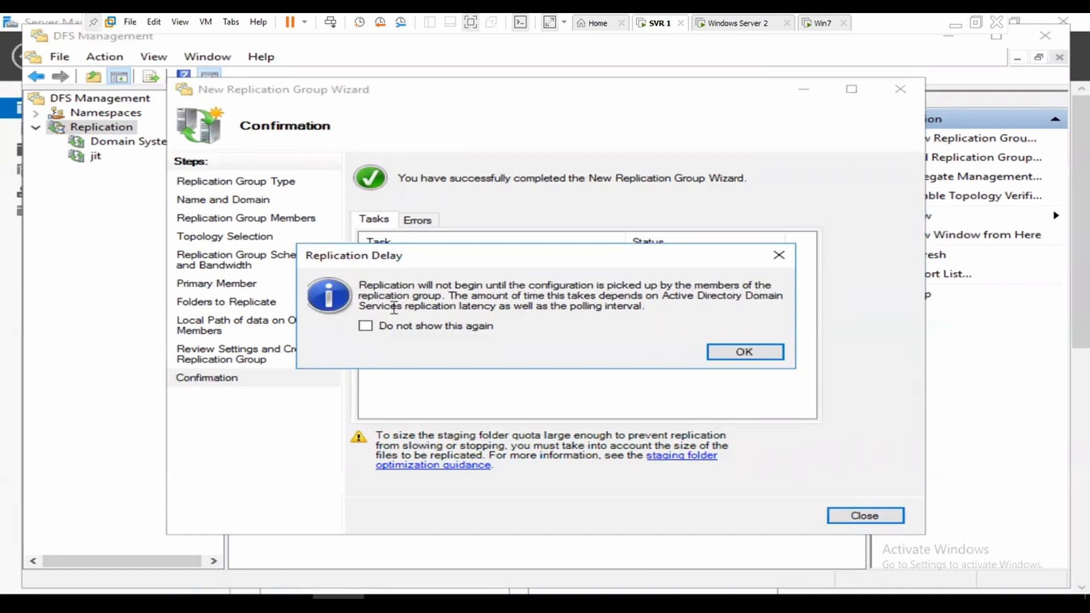
click(745, 352)
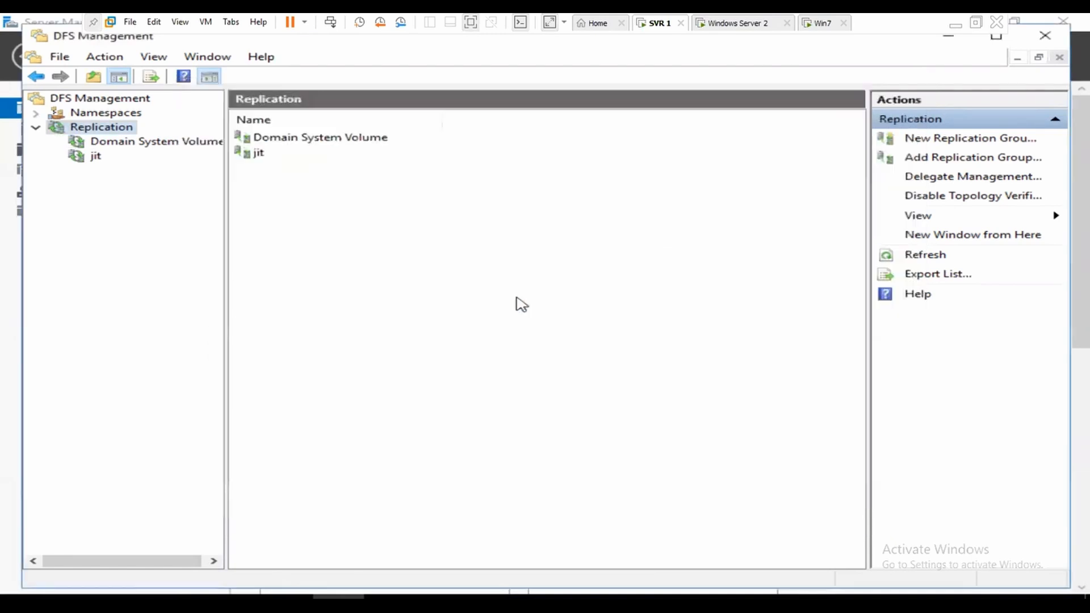
Step: Show jit's connections and force Replicate Now on the WIN-BGLAC4GS93A-to-SVR2 connection, which fails
click(96, 156)
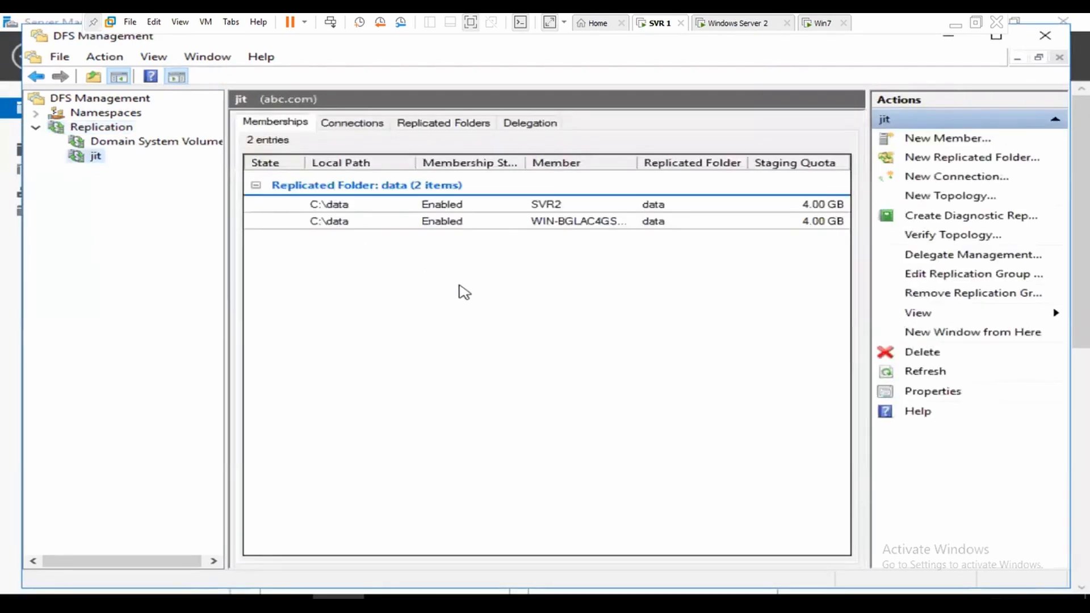
click(363, 124)
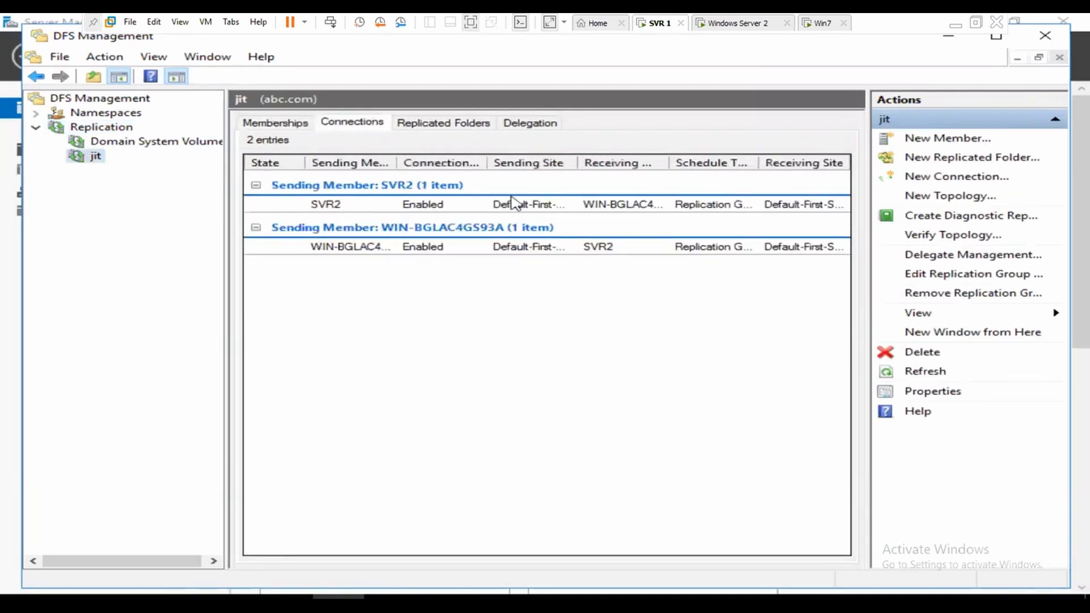
key(ctrl+a)
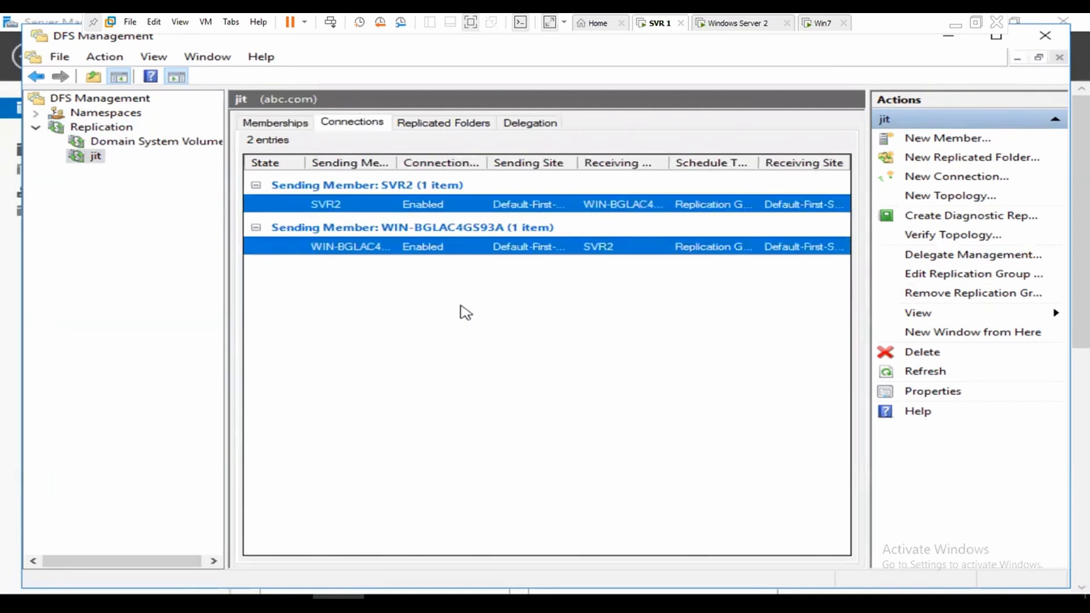
click(374, 262)
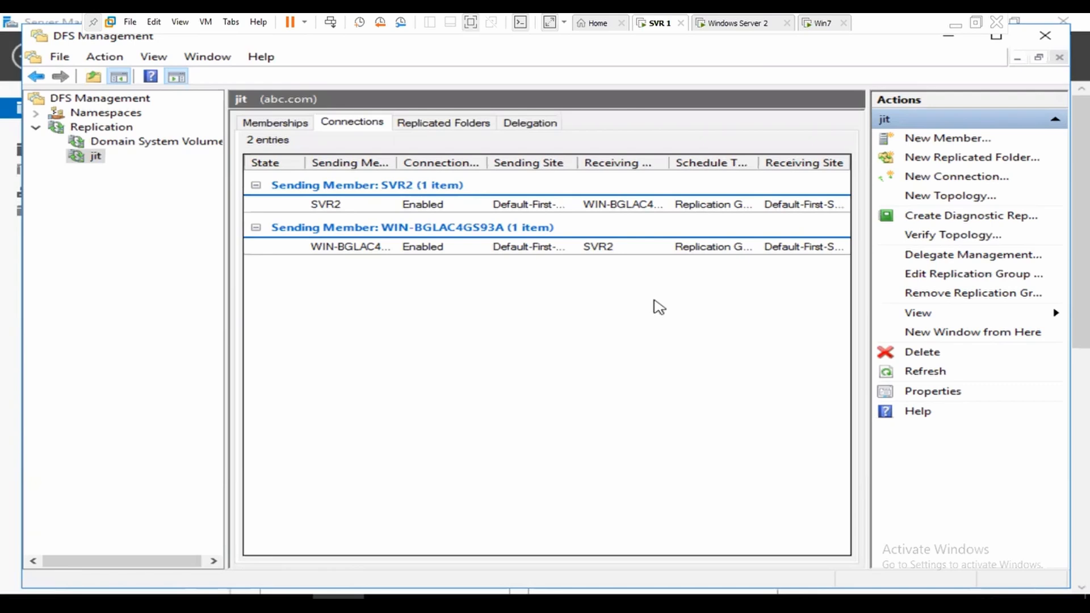
click(504, 252)
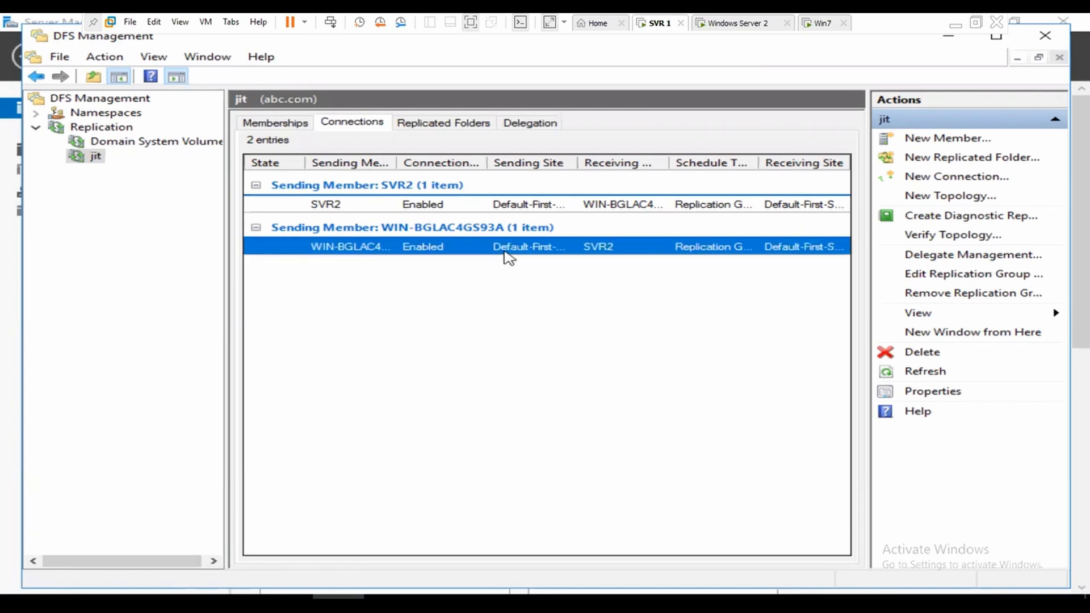
right_click(508, 257)
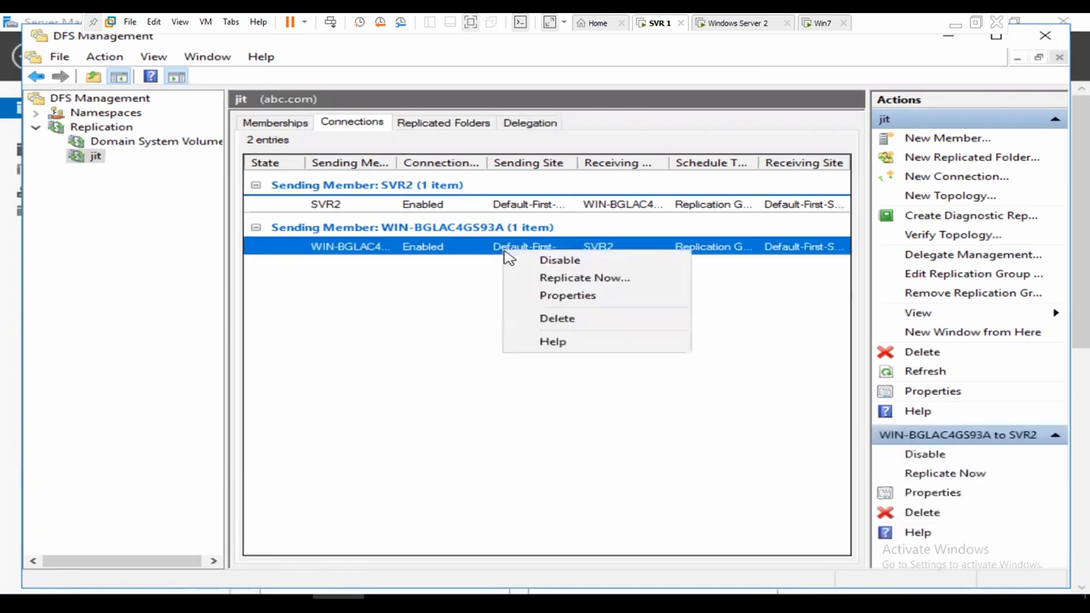
click(602, 278)
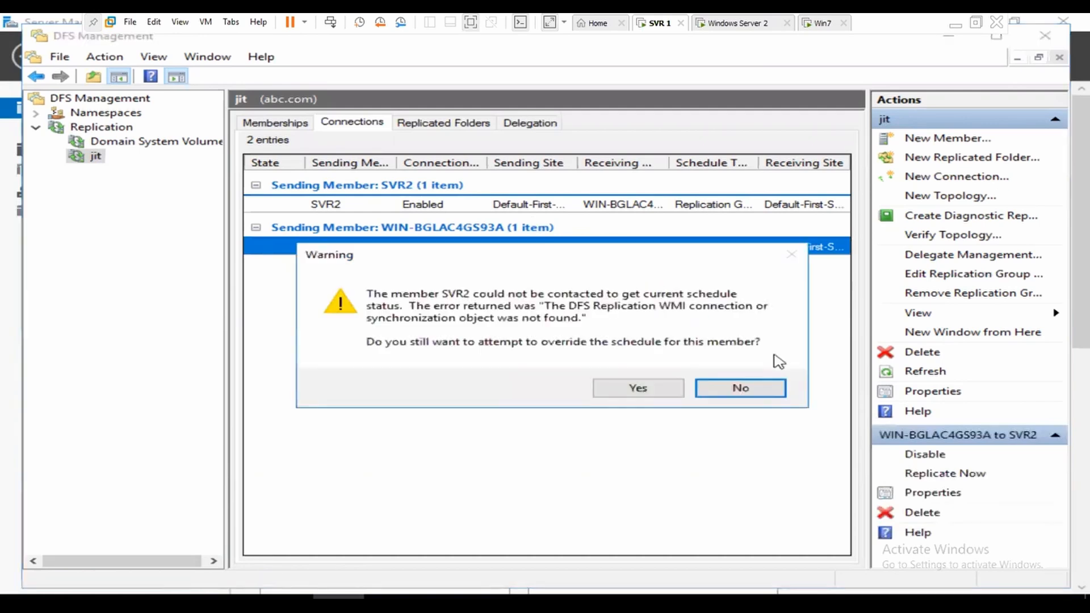
click(631, 385)
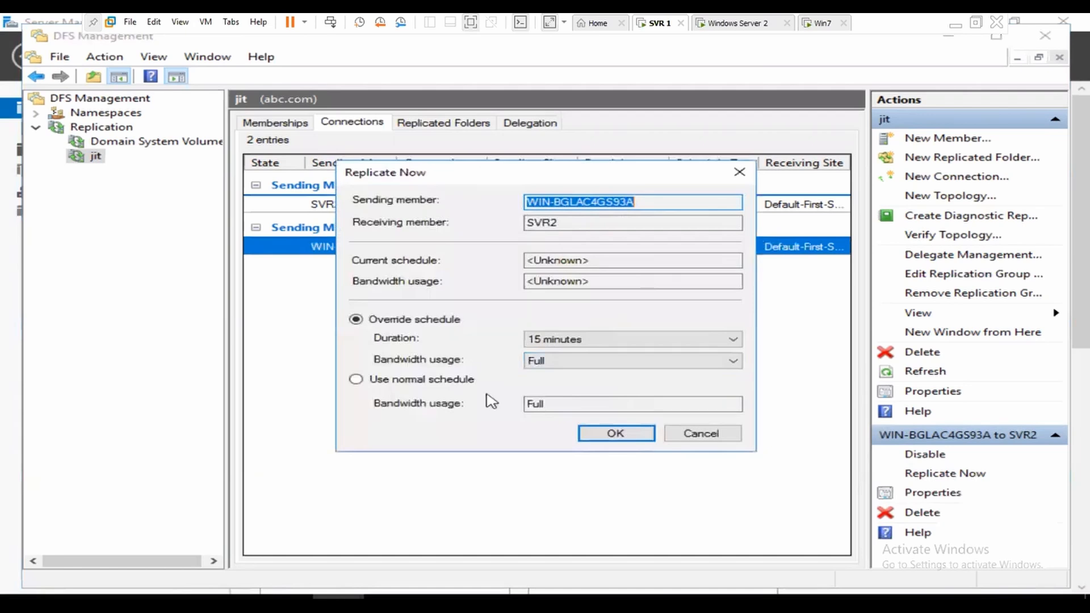
click(616, 435)
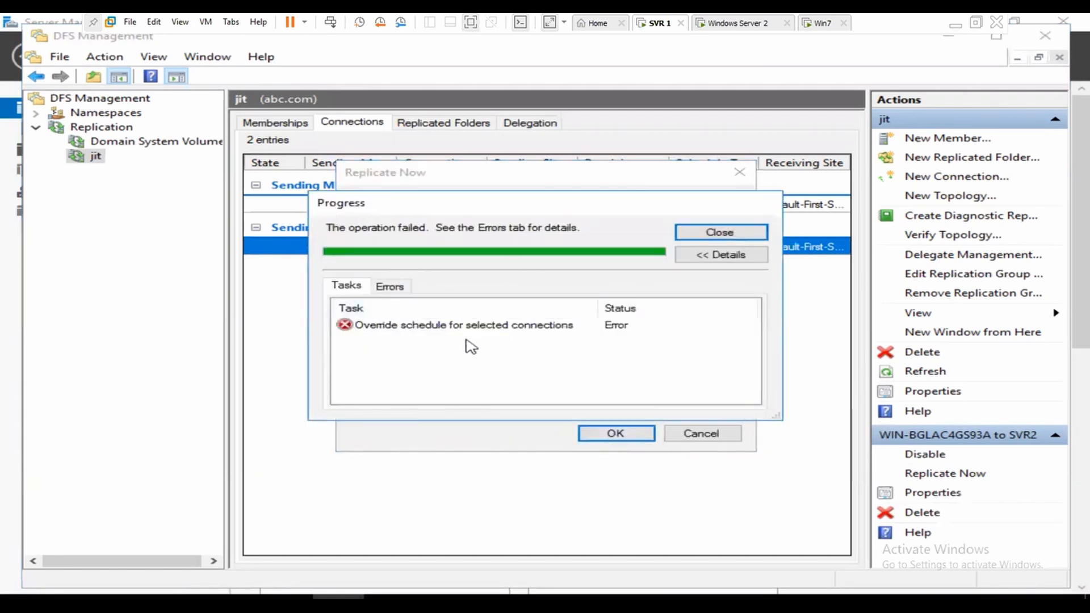
click(716, 235)
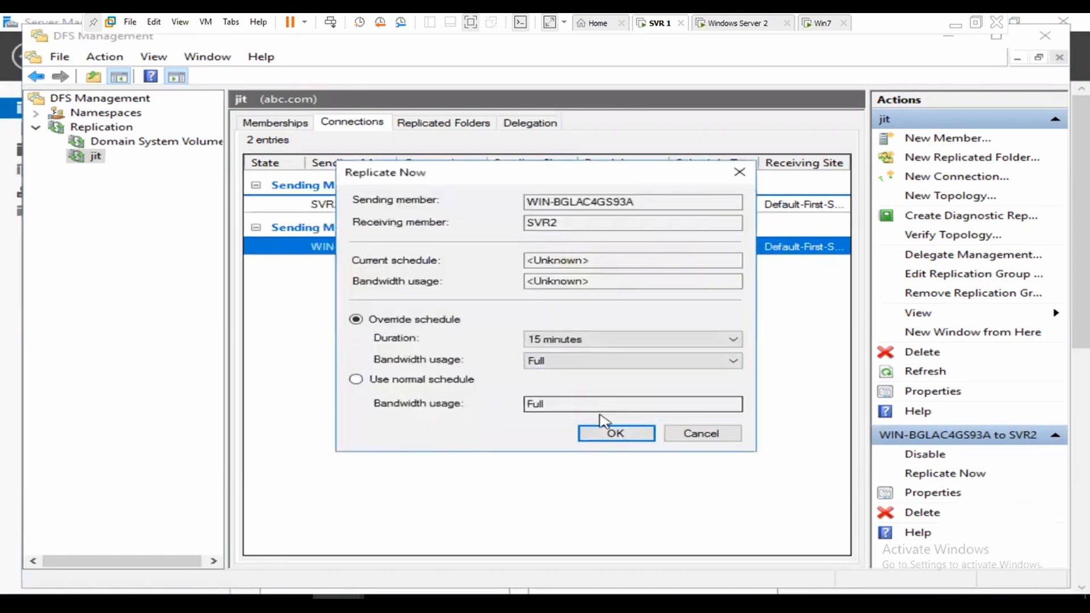
click(700, 433)
Step: Retry Replicate Now on the SVR2 connection, declining the schedule override
right_click(487, 205)
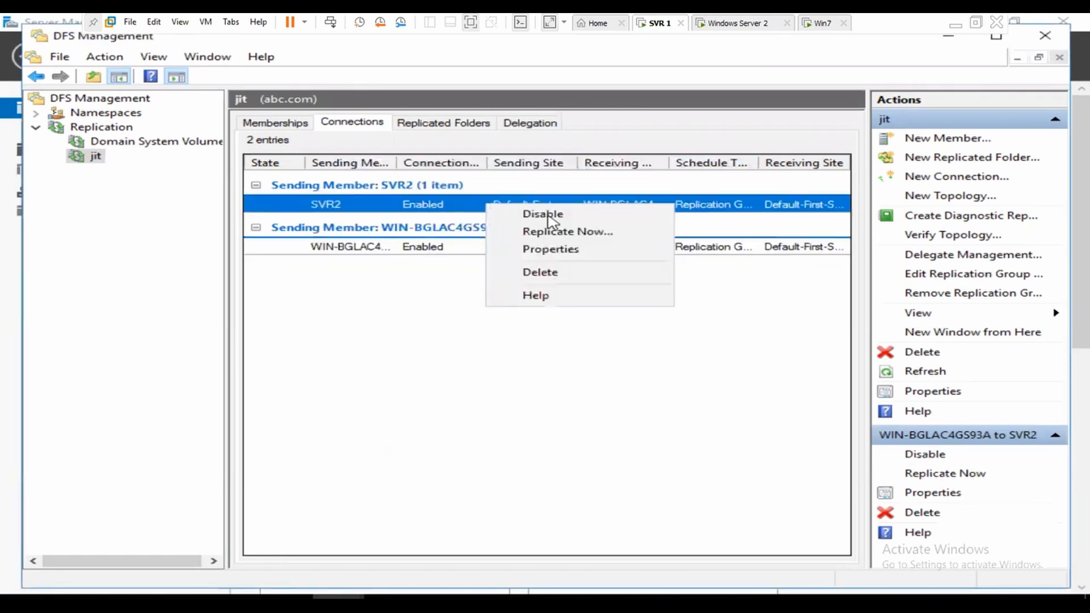
click(567, 233)
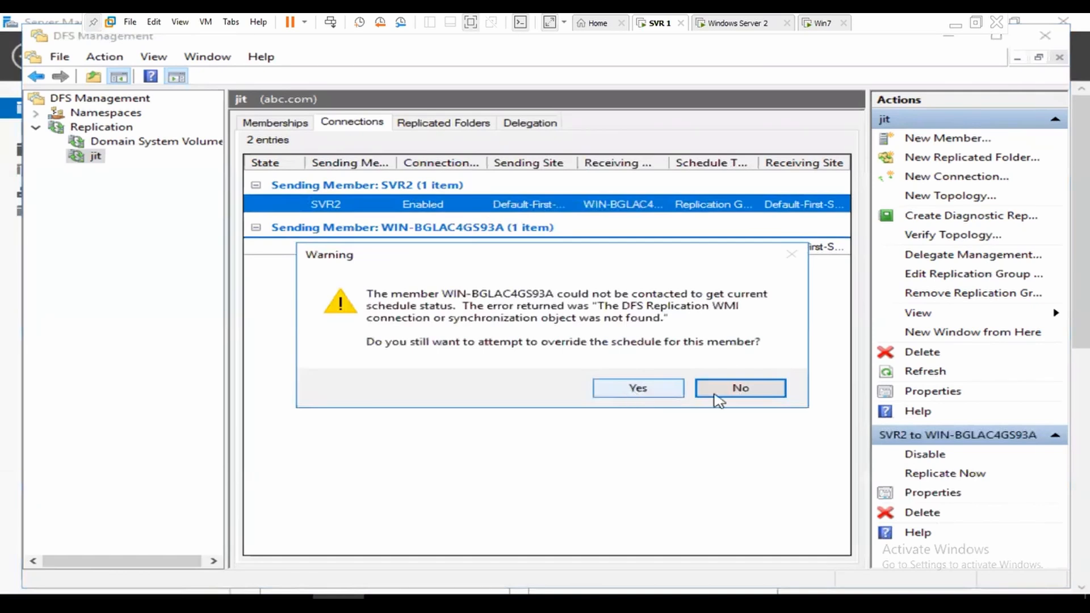
click(661, 388)
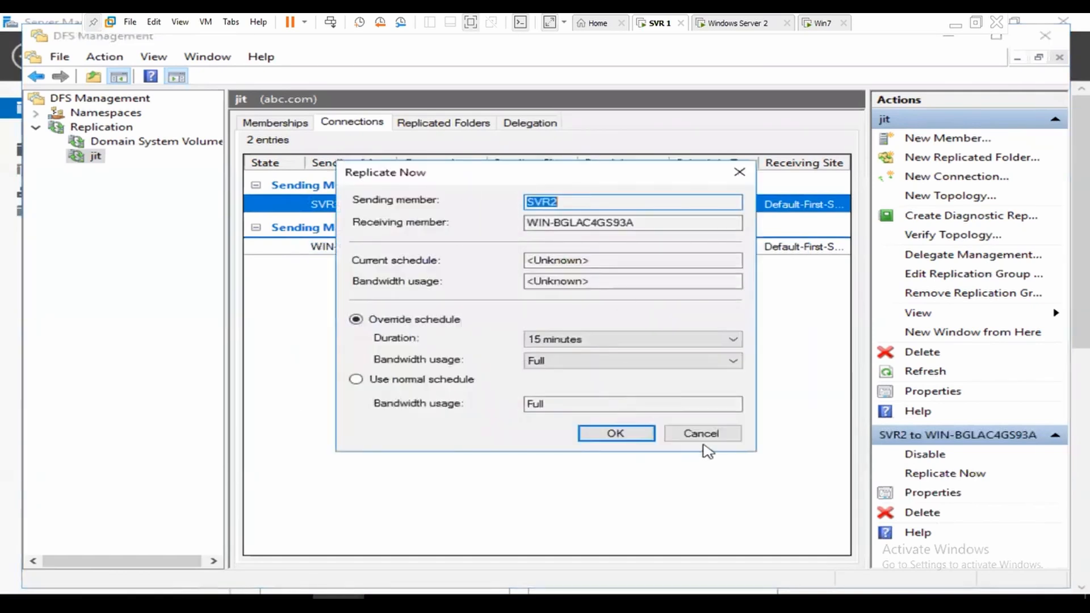
key(Escape)
right_click(491, 205)
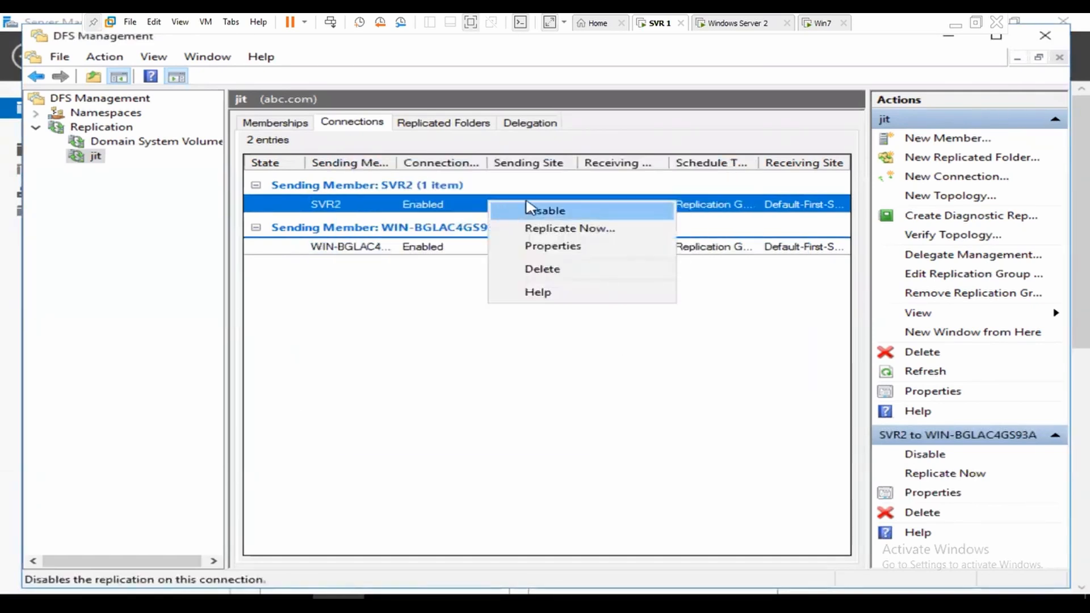
click(578, 229)
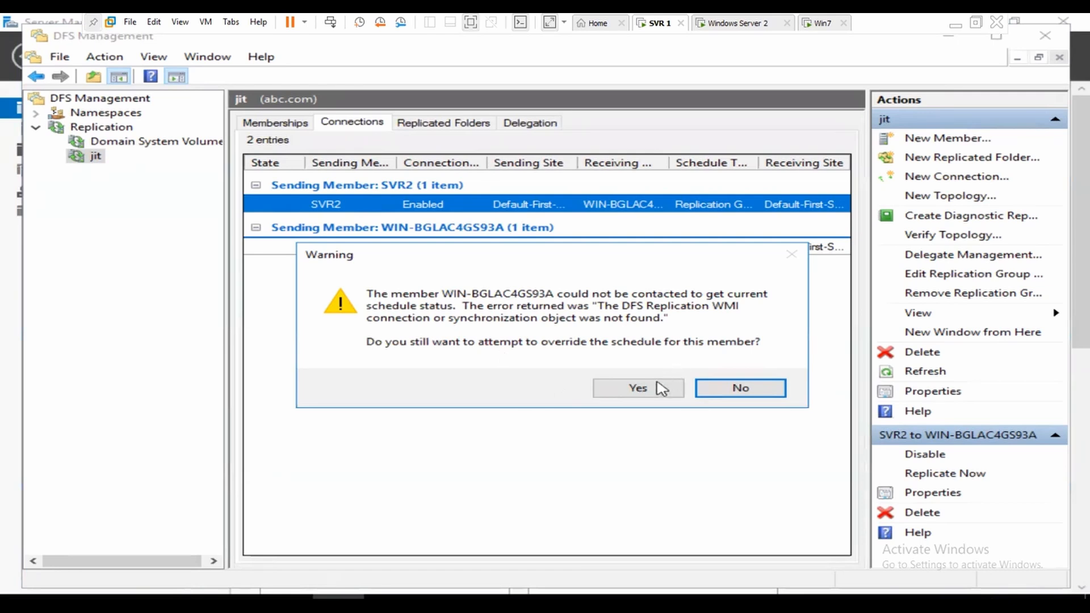
click(743, 391)
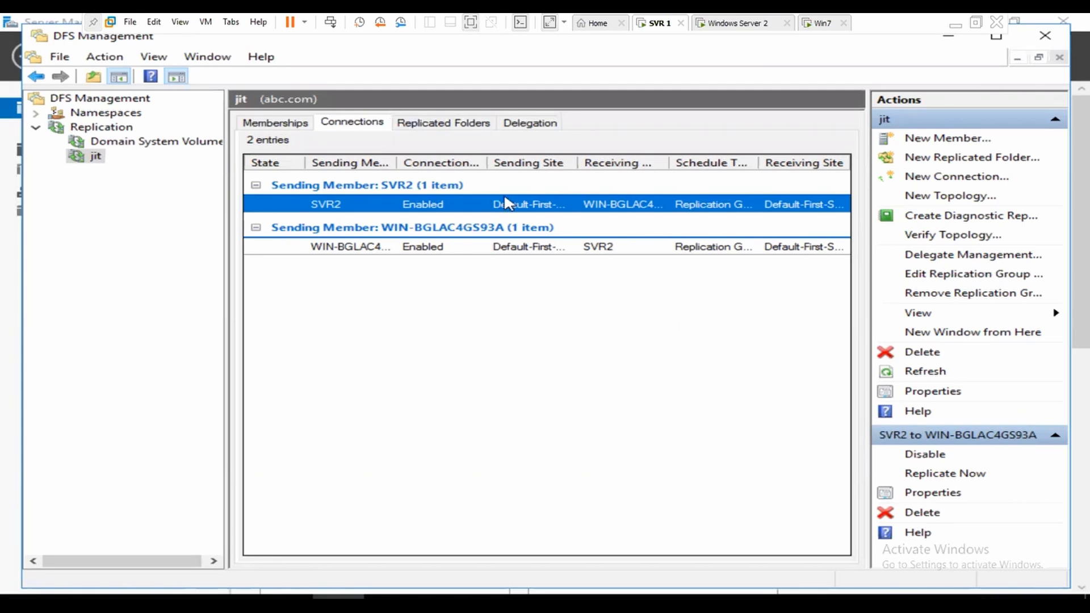
right_click(453, 214)
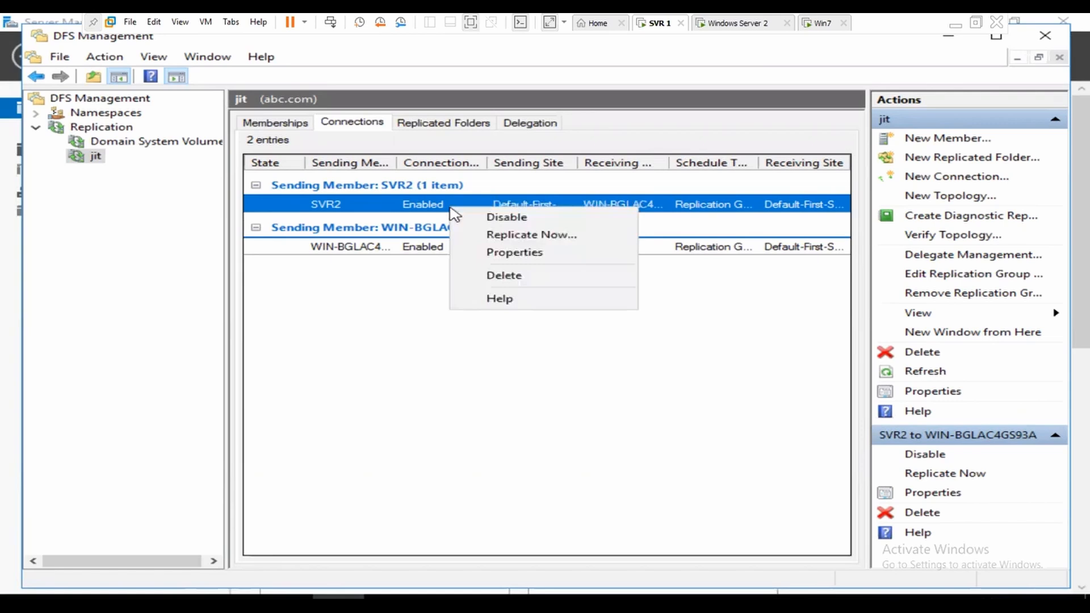
click(543, 243)
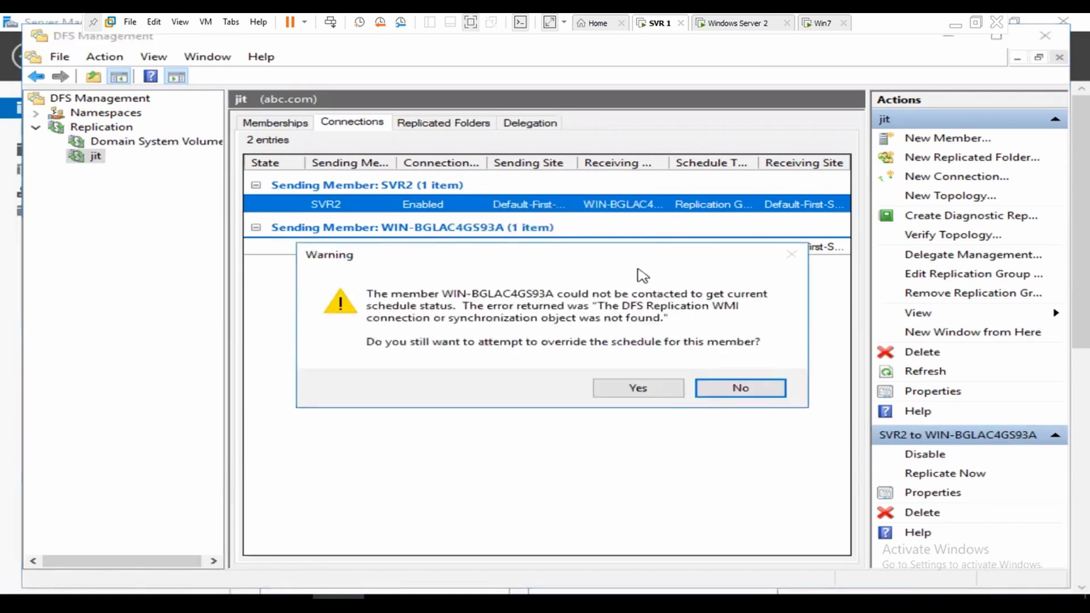
click(752, 385)
right_click(445, 251)
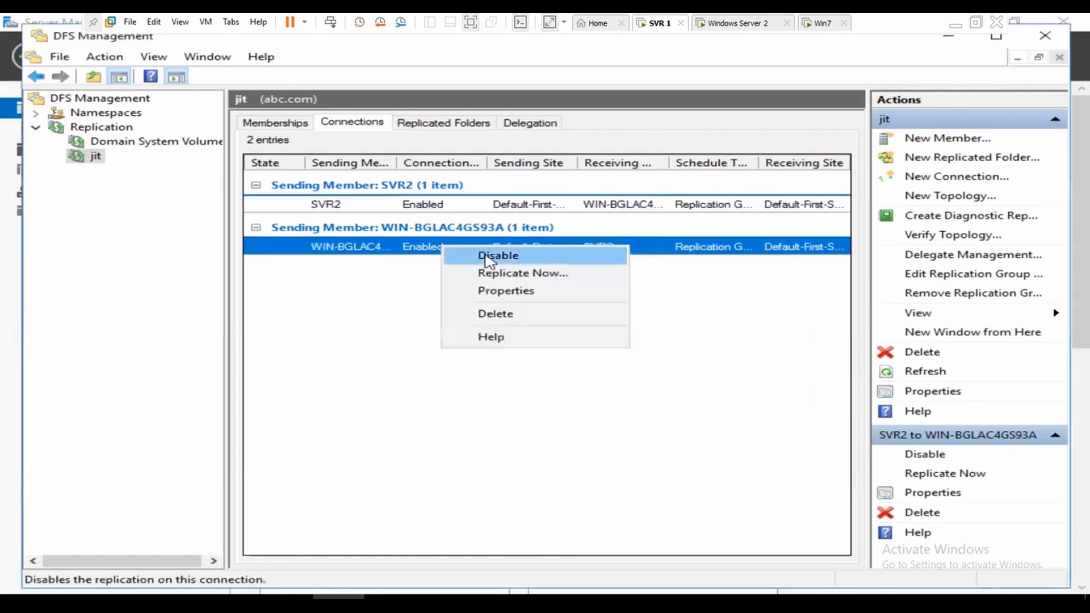
click(537, 273)
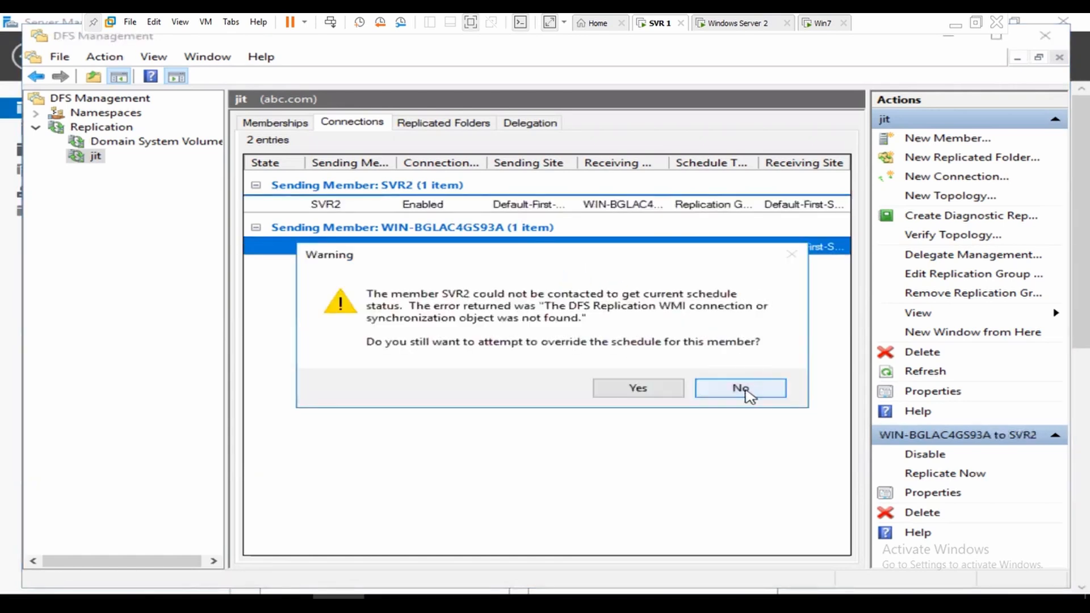
click(745, 389)
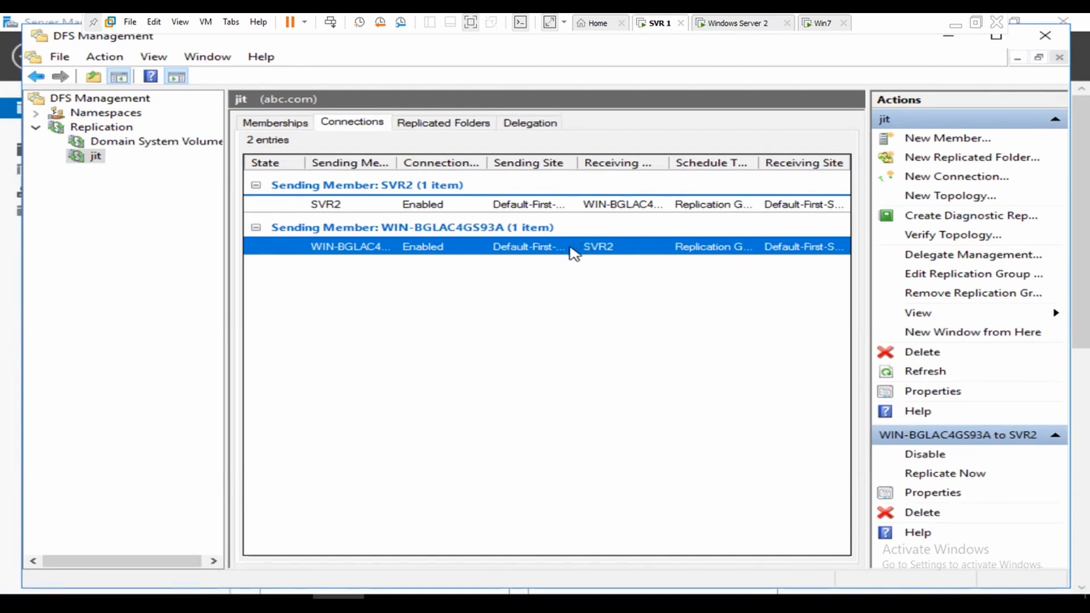
right_click(500, 251)
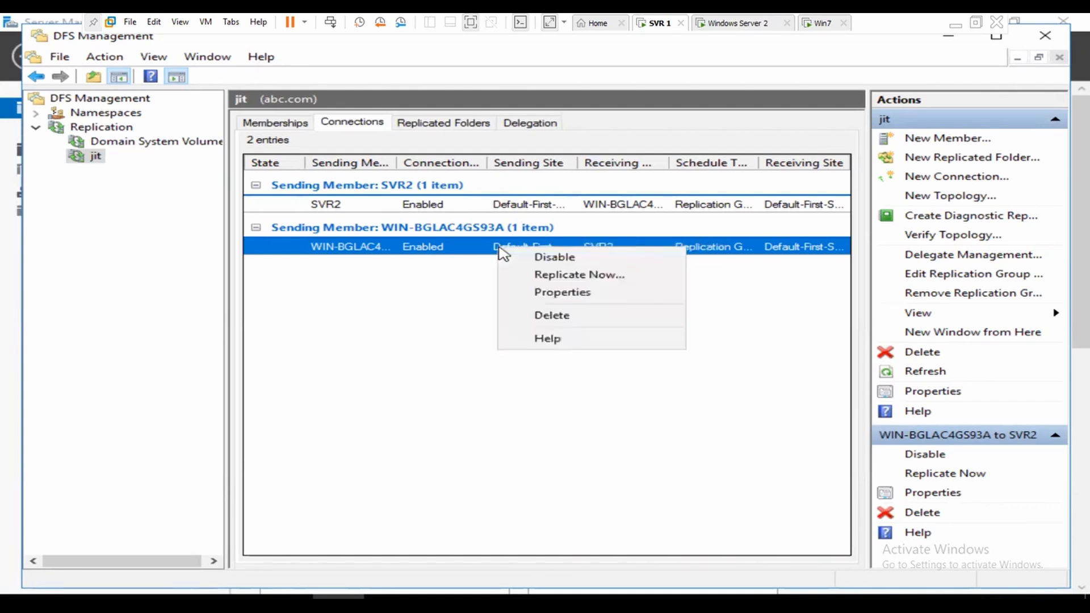
click(593, 275)
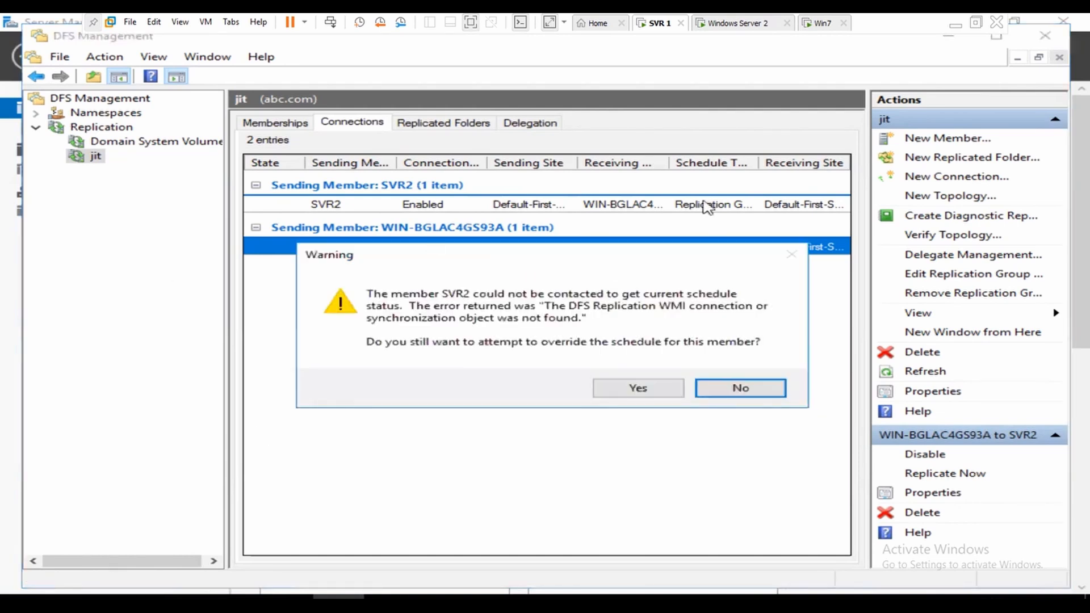
click(739, 387)
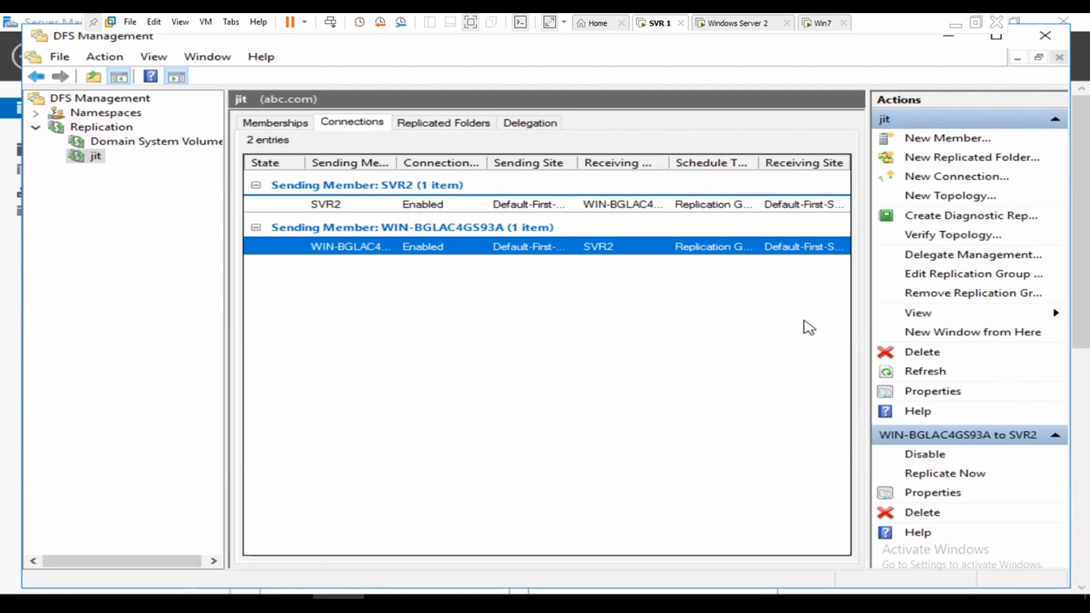
Step: On the Win7 client, open the empty data share on 192.168.50.1
click(818, 28)
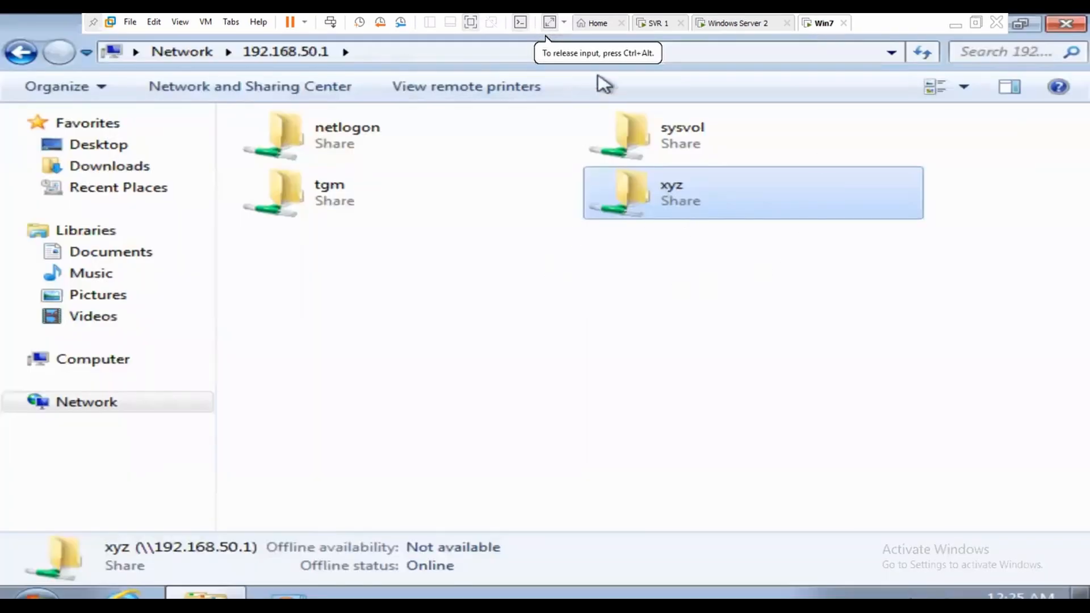
click(462, 53)
text(+)
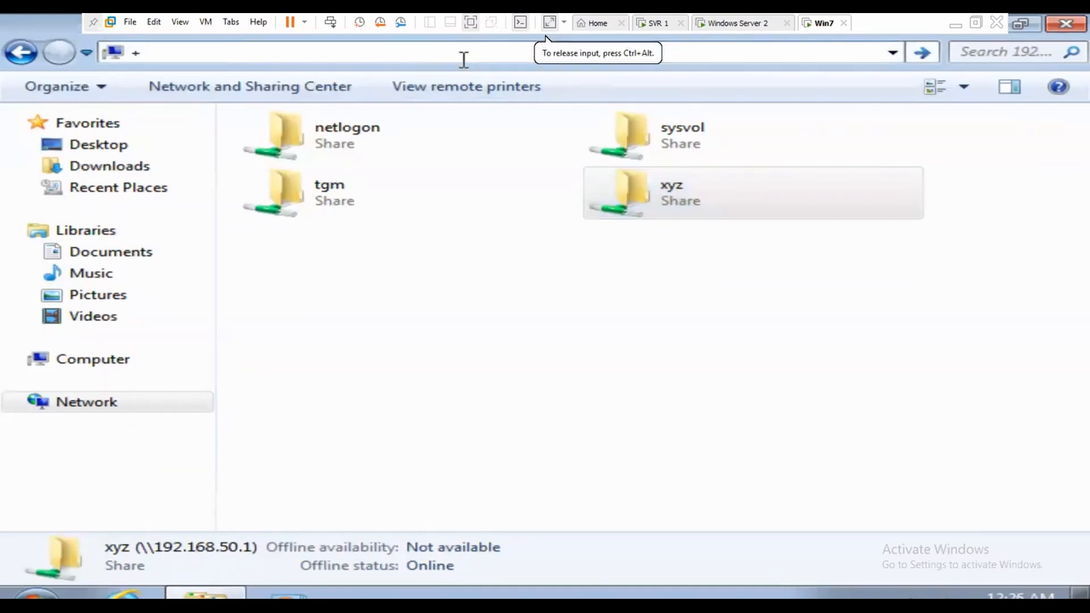
key(Escape)
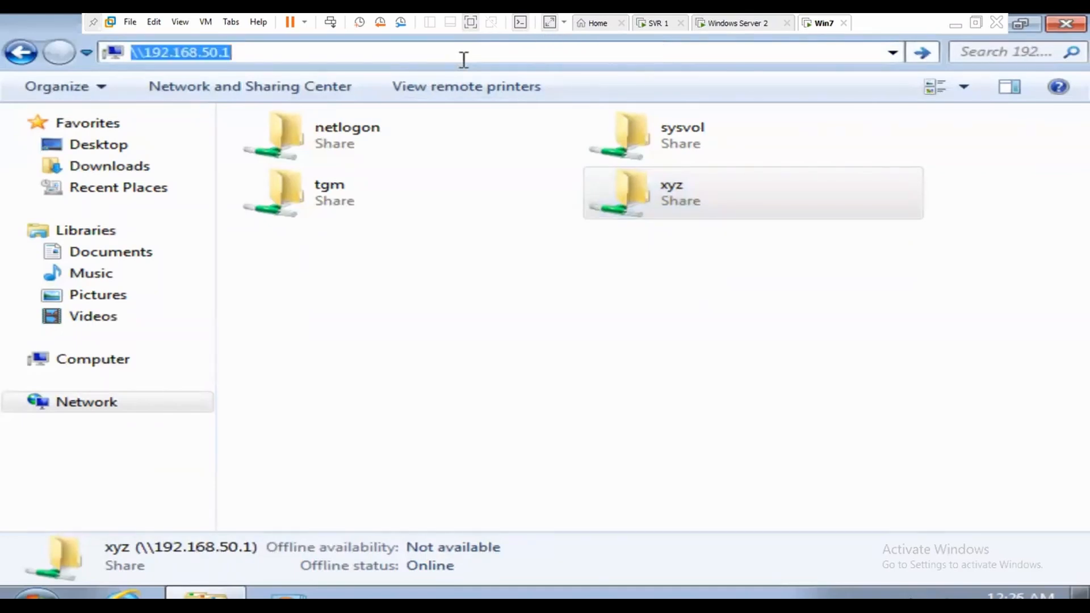
key(Return)
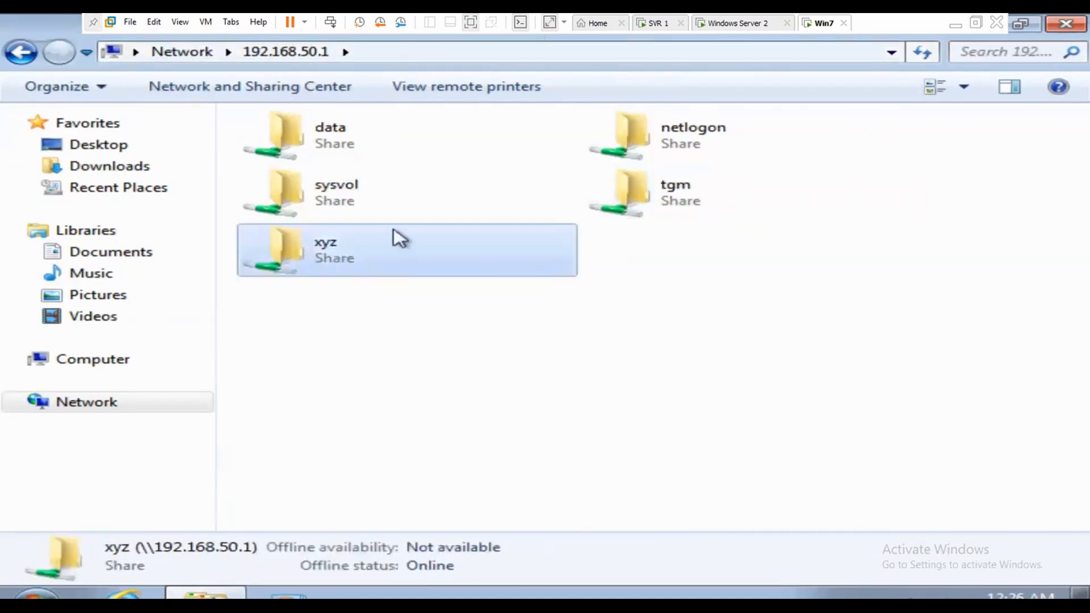
click(338, 148)
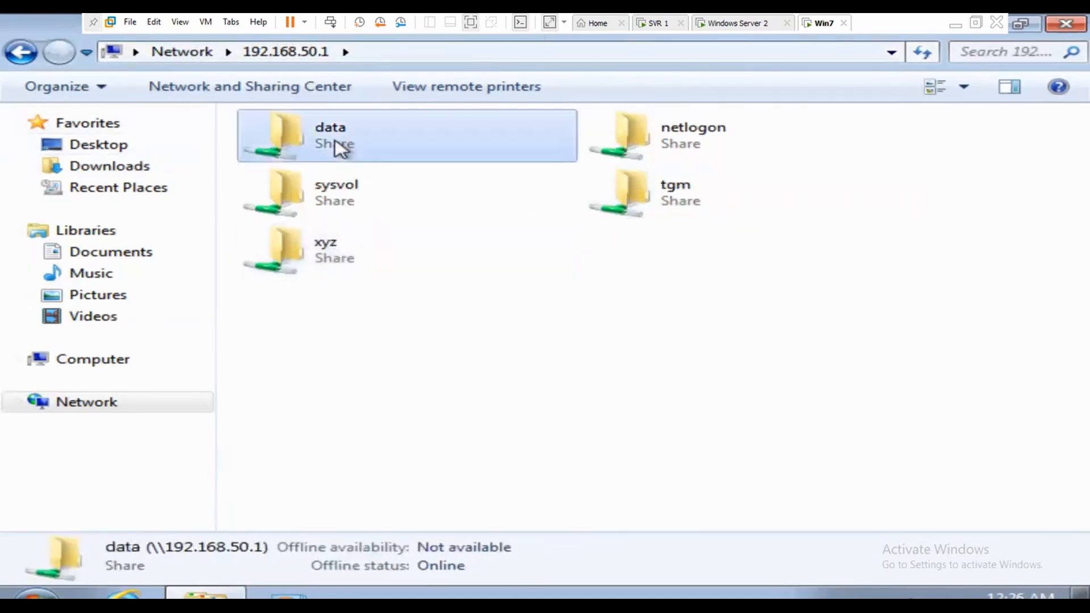
double_click(339, 149)
right_click(348, 182)
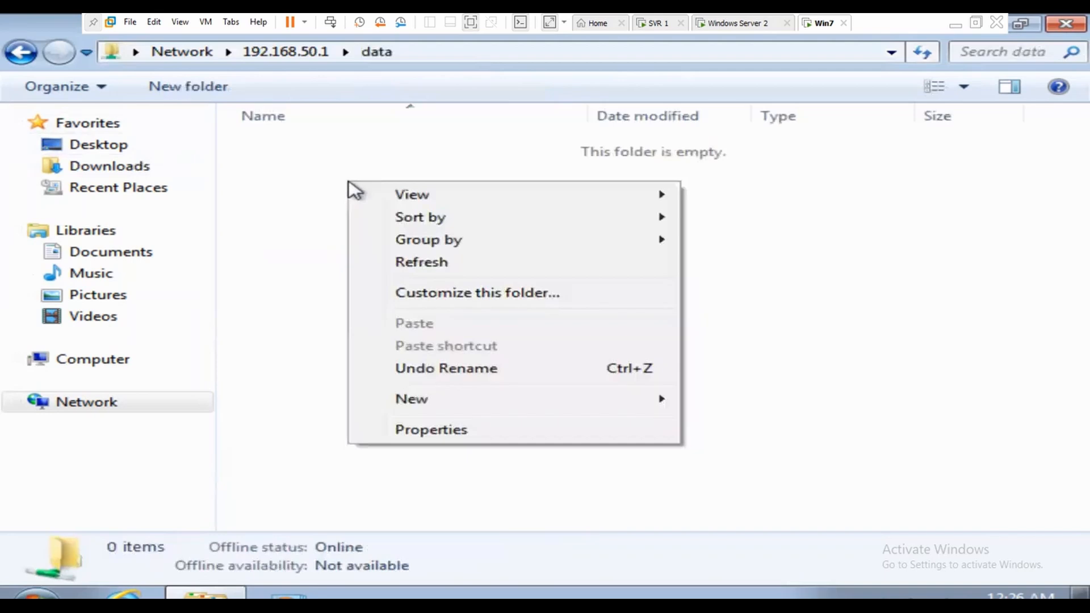
click(275, 194)
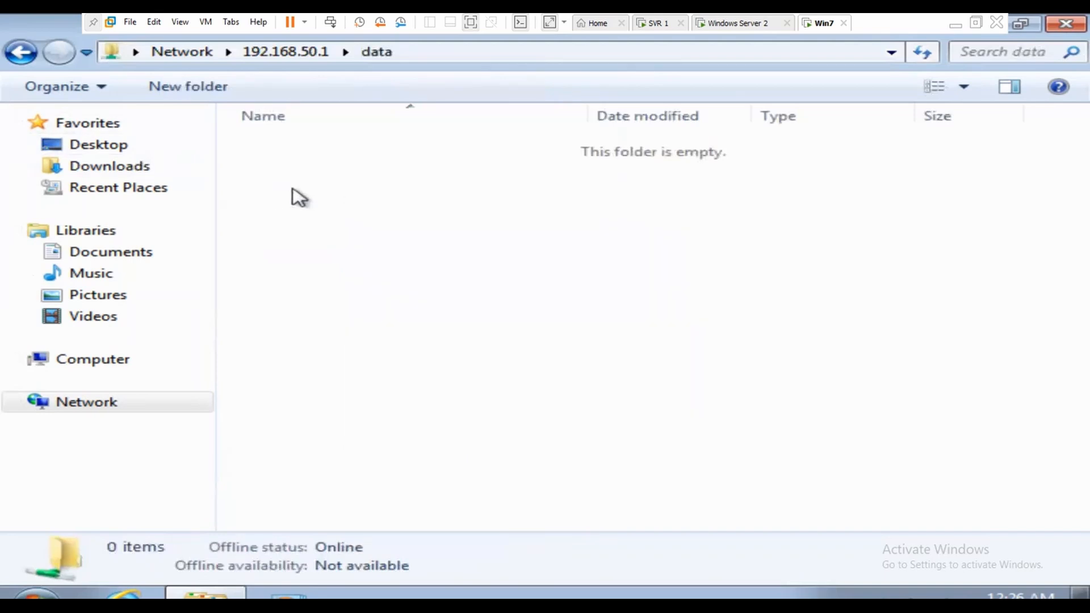
Step: Shrink the Explorer window and place it on the left side of the screen
click(1022, 27)
drag(780, 54, 258, 40)
drag(461, 78, 586, 79)
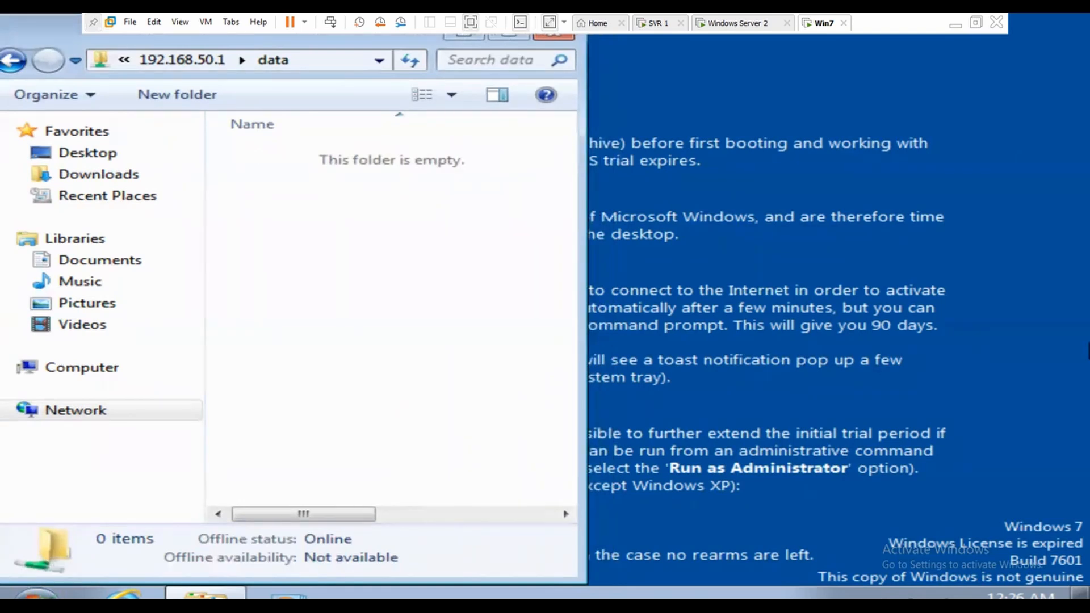
Step: Open \\192.168.50.2\data in a second Explorer window from the Run box
key(super+r)
key(BackSpace)
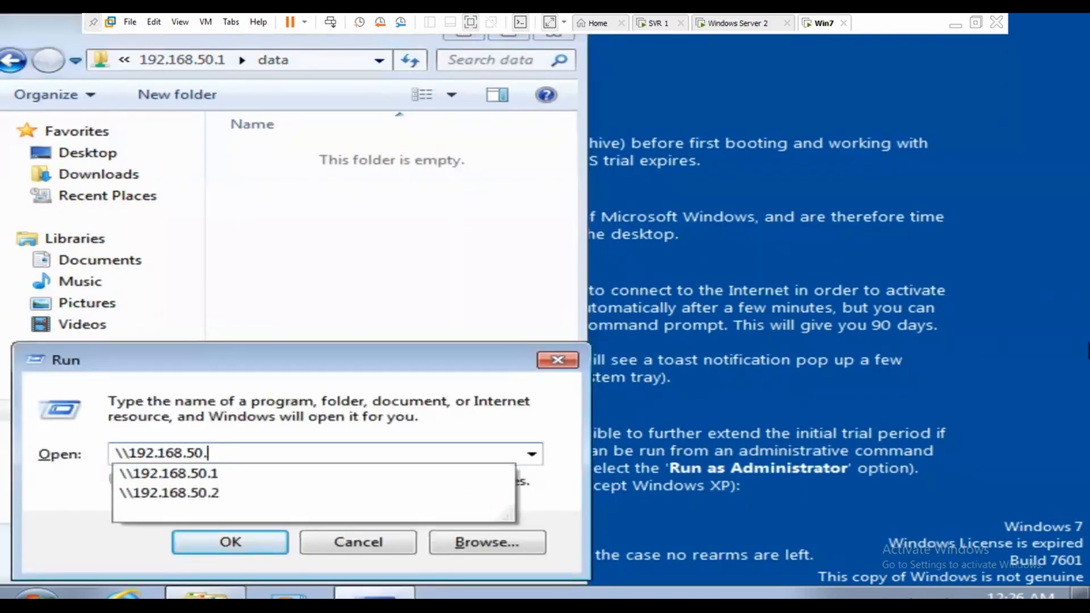
text(2)
key(Return)
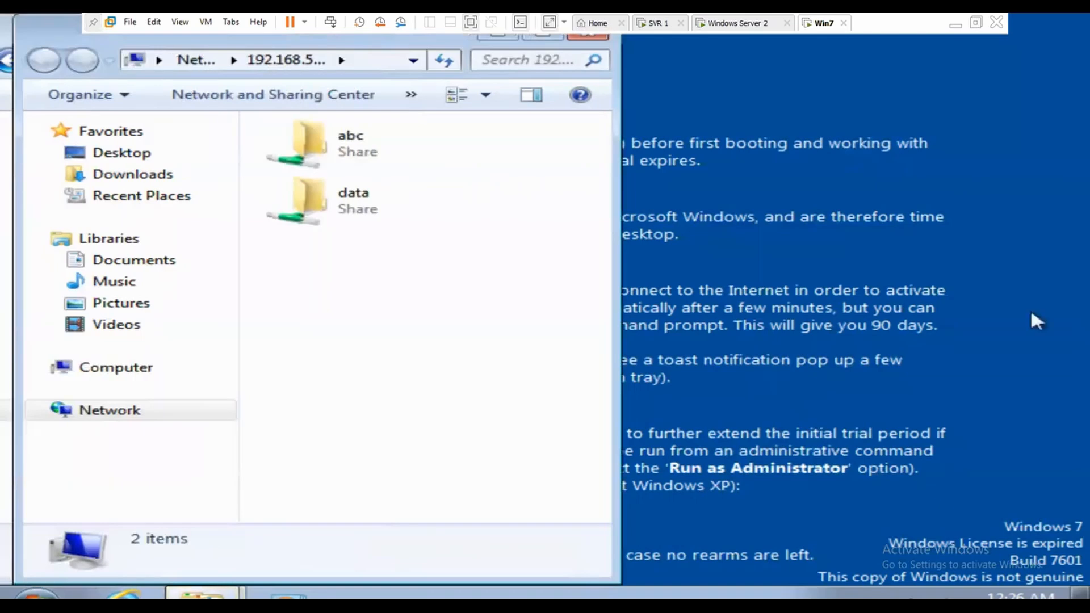
drag(56, 40, 537, 41)
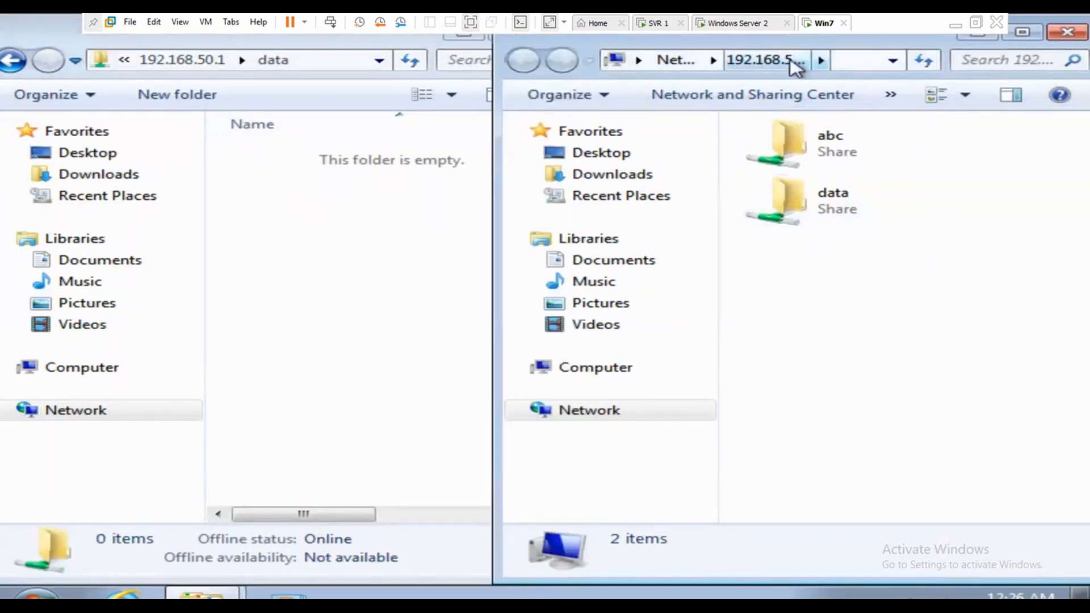
click(794, 63)
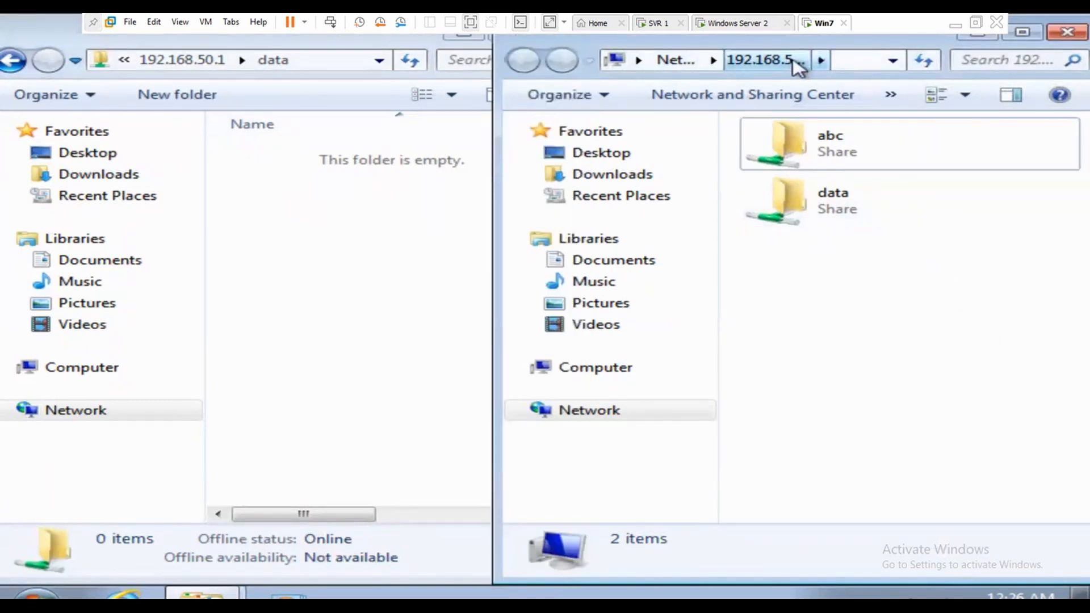
double_click(845, 213)
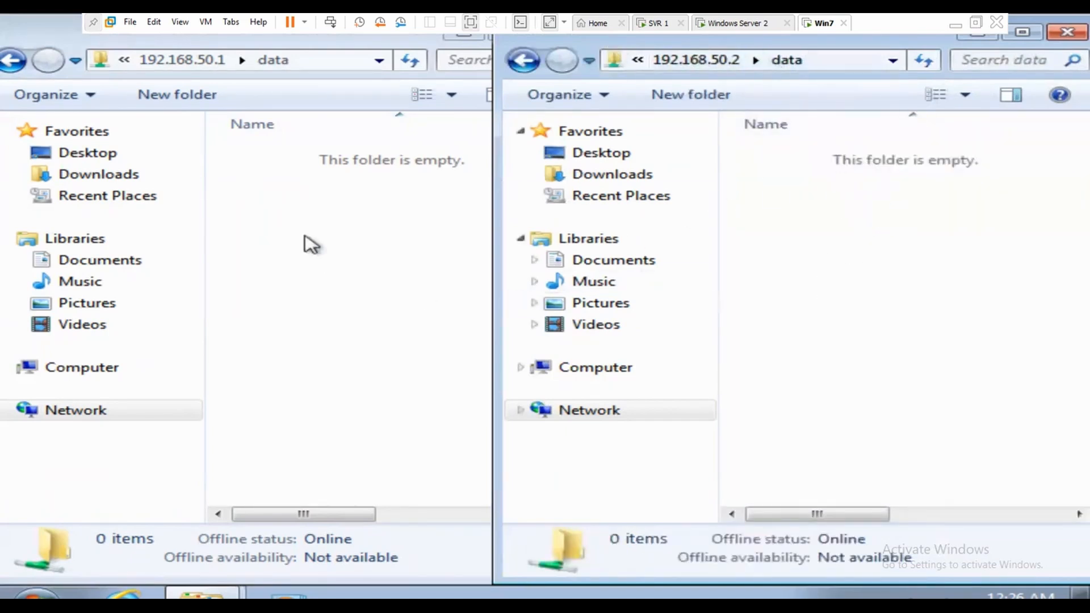
Step: Arrange both data windows side by side and release input from the Win7 VM
click(329, 180)
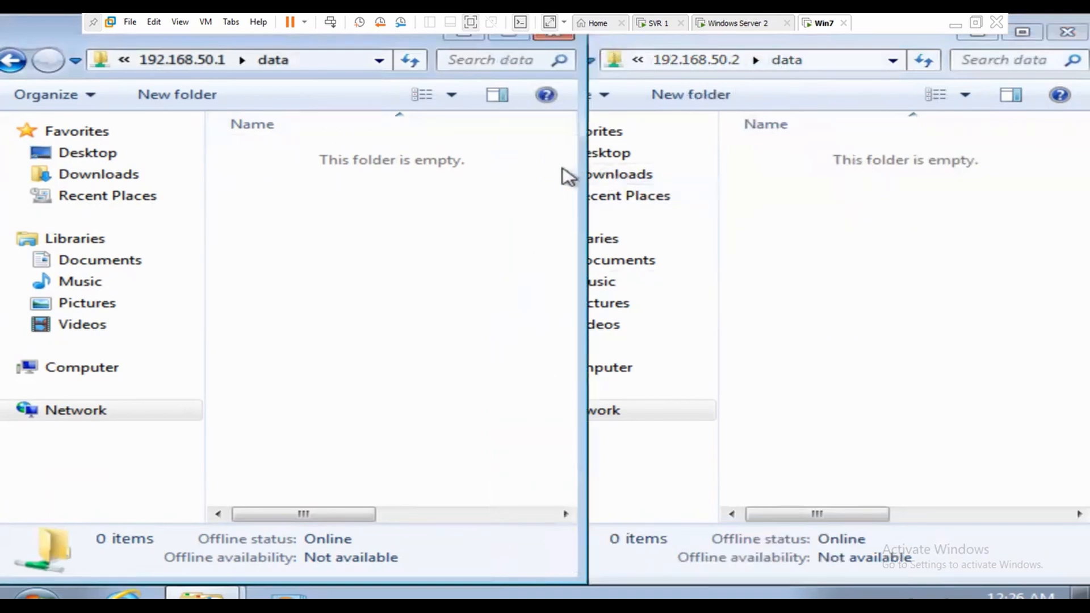
drag(586, 168, 497, 168)
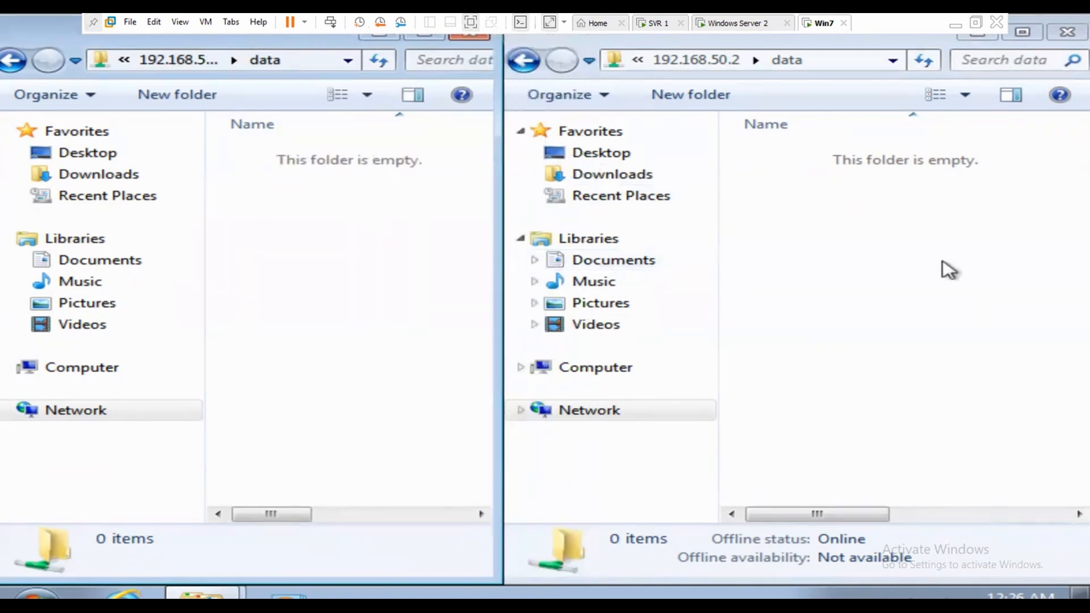
key(ctrl+alt)
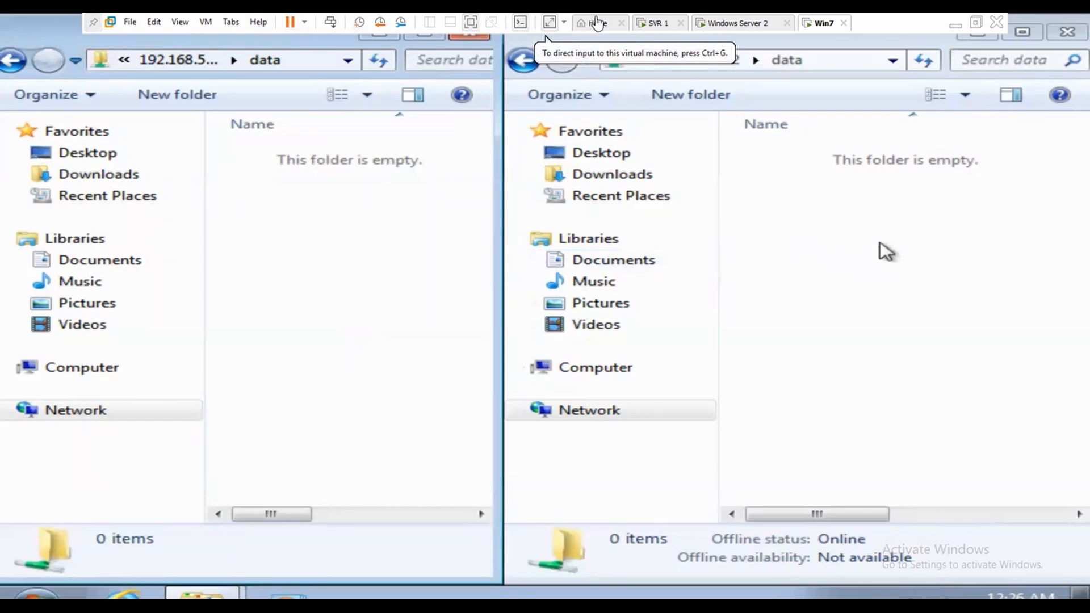
Step: On SVR 1, try Replicate Now on both jit connections, declining the override and cancelling
click(656, 23)
click(481, 251)
right_click(481, 251)
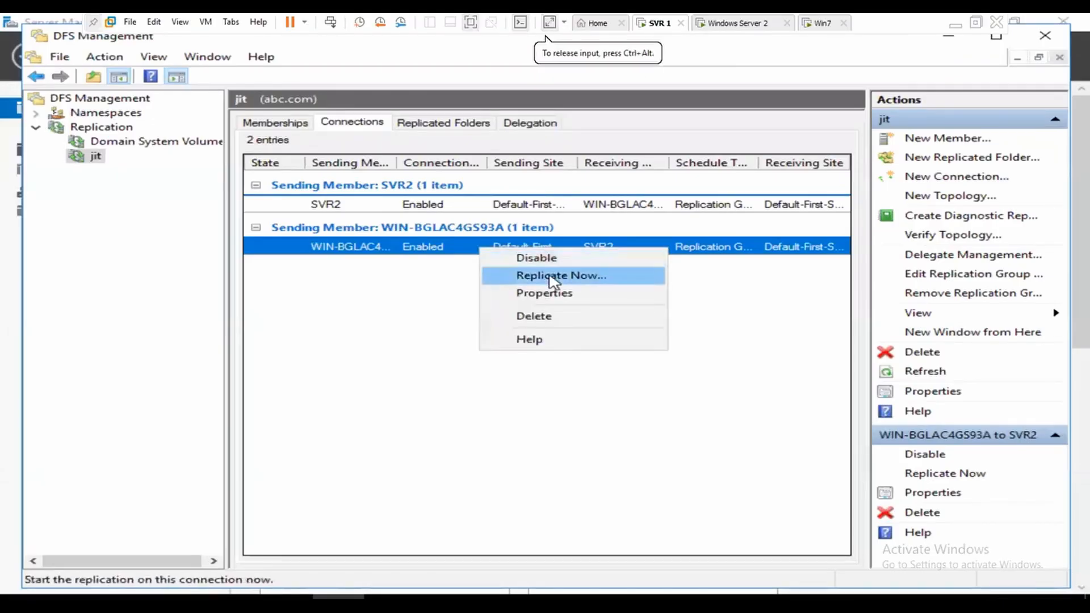
click(528, 275)
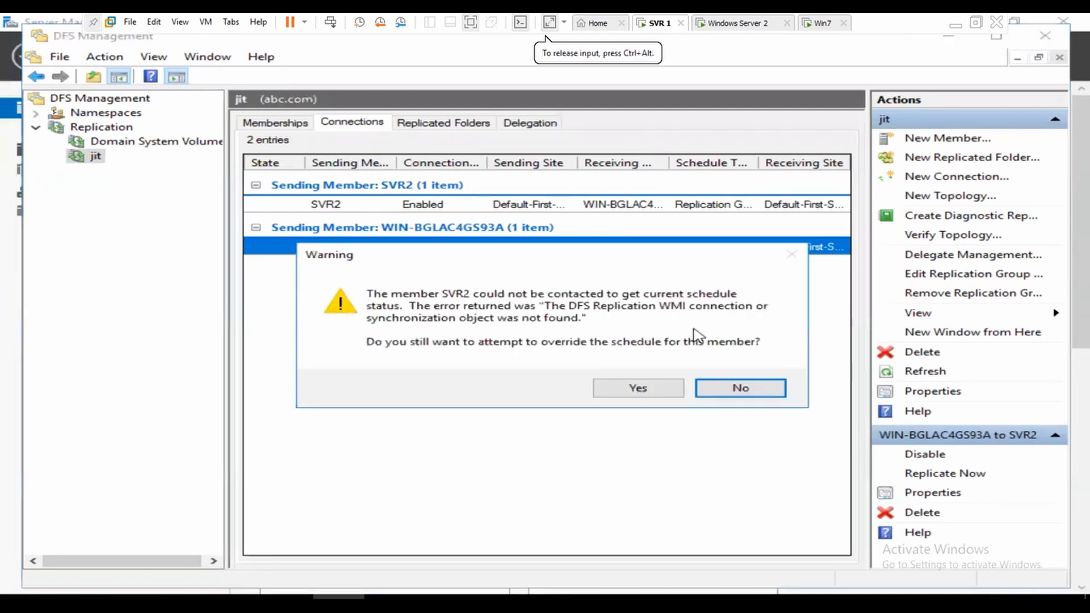
click(748, 389)
click(441, 204)
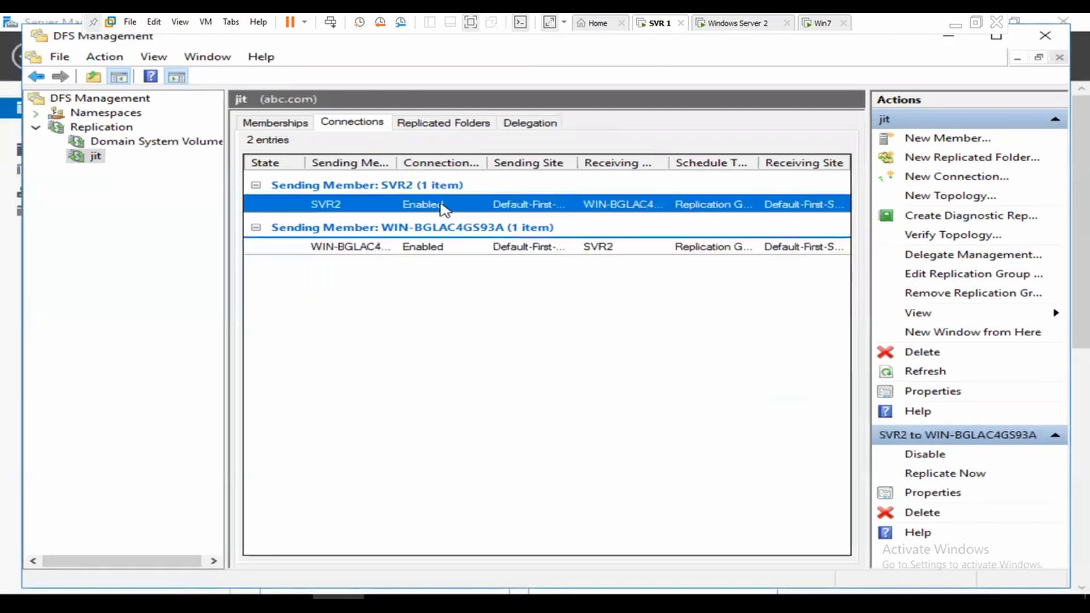
right_click(441, 205)
click(515, 231)
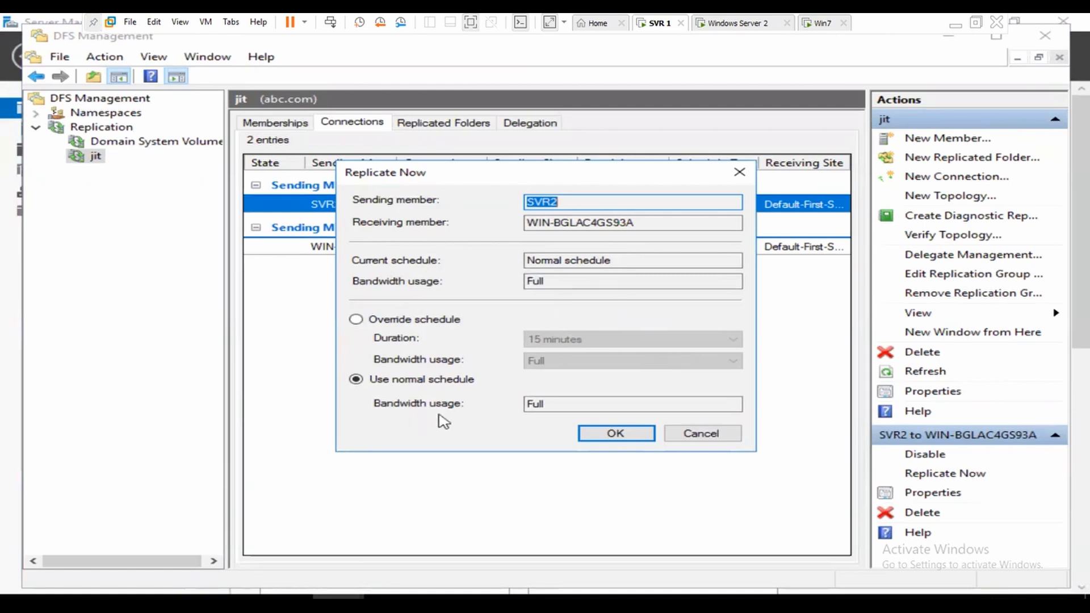
click(700, 437)
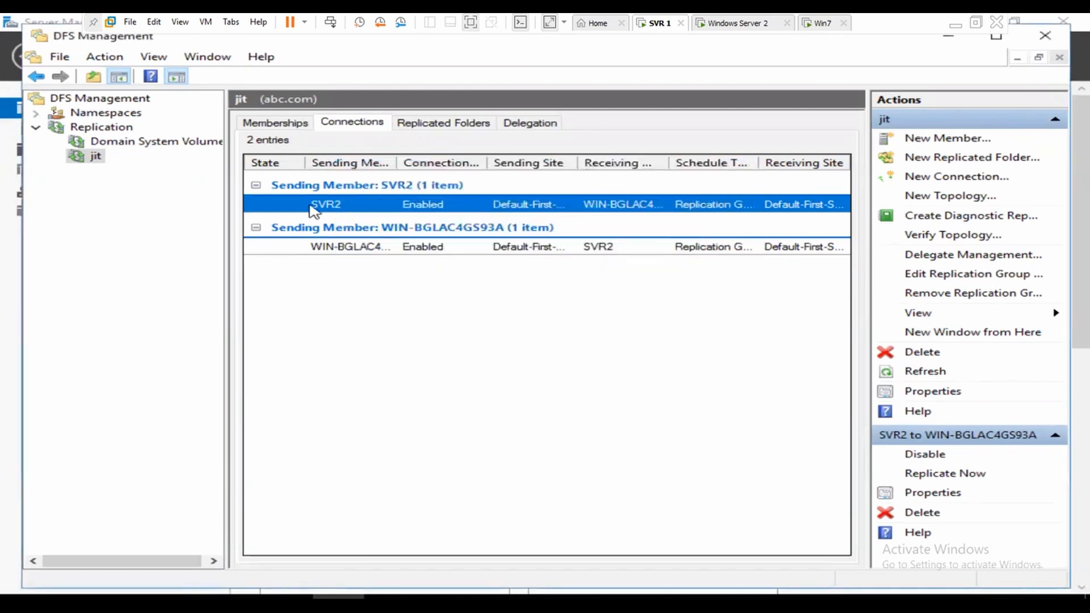
Step: Repeat the Replicate Now attempts on the SVR2 connections, declining each, then open Run
right_click(457, 208)
click(511, 229)
click(700, 437)
right_click(469, 254)
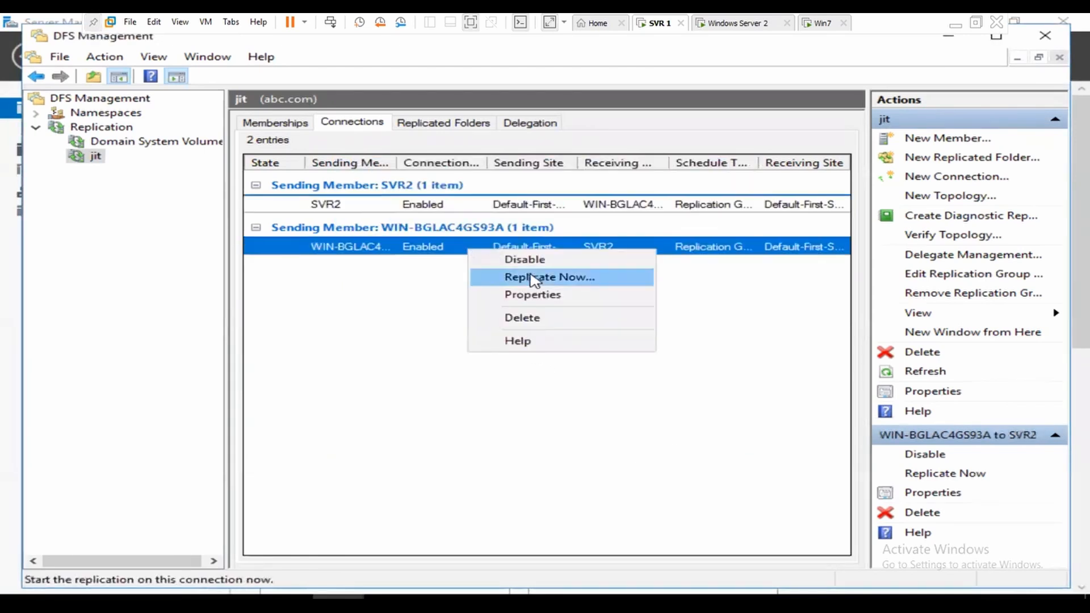
click(540, 277)
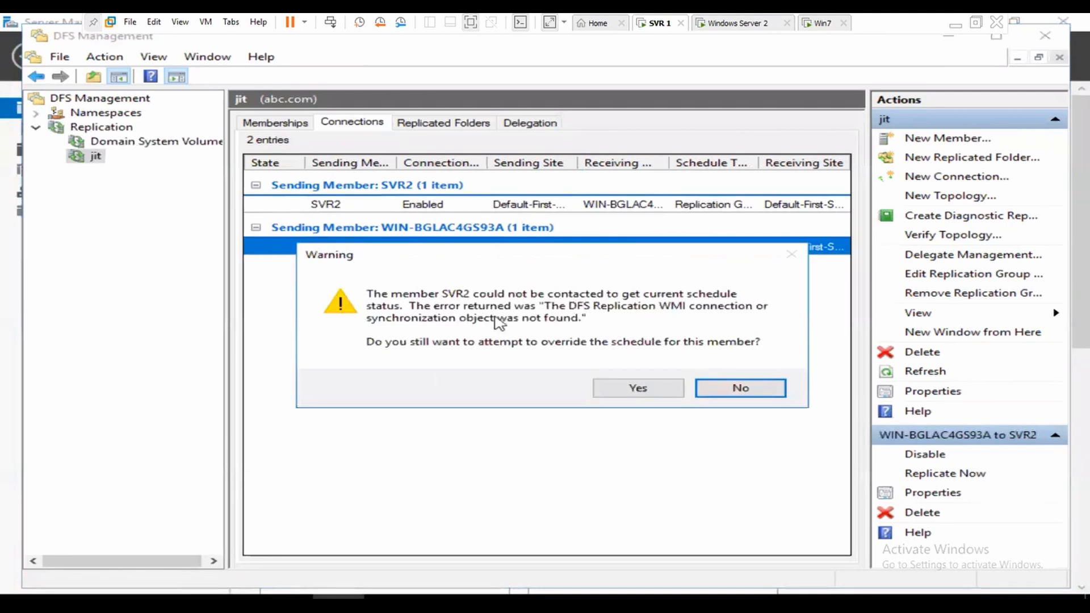
click(741, 389)
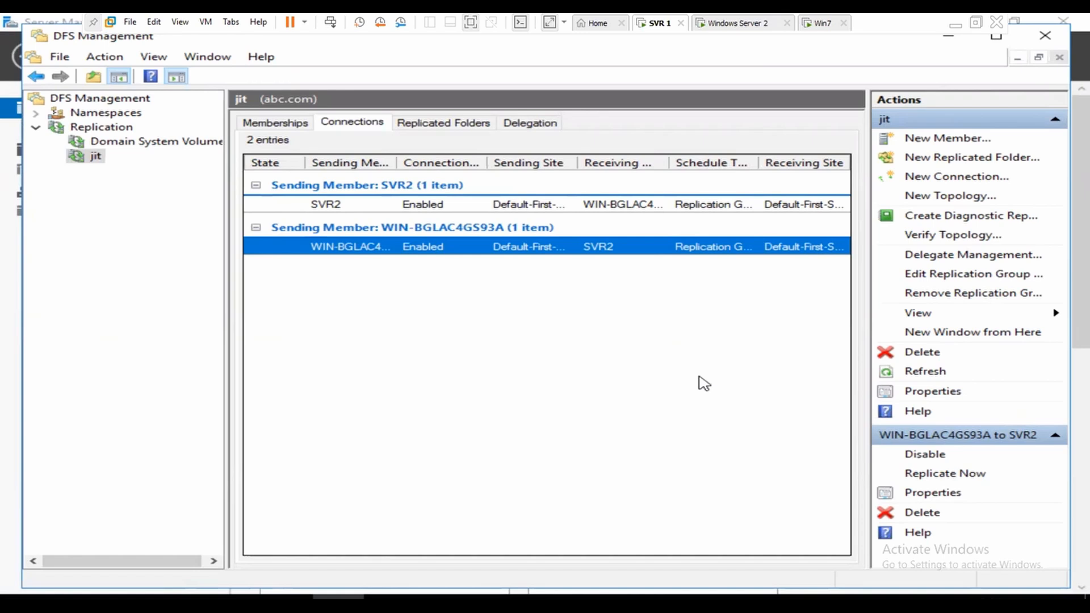
right_click(473, 246)
click(536, 273)
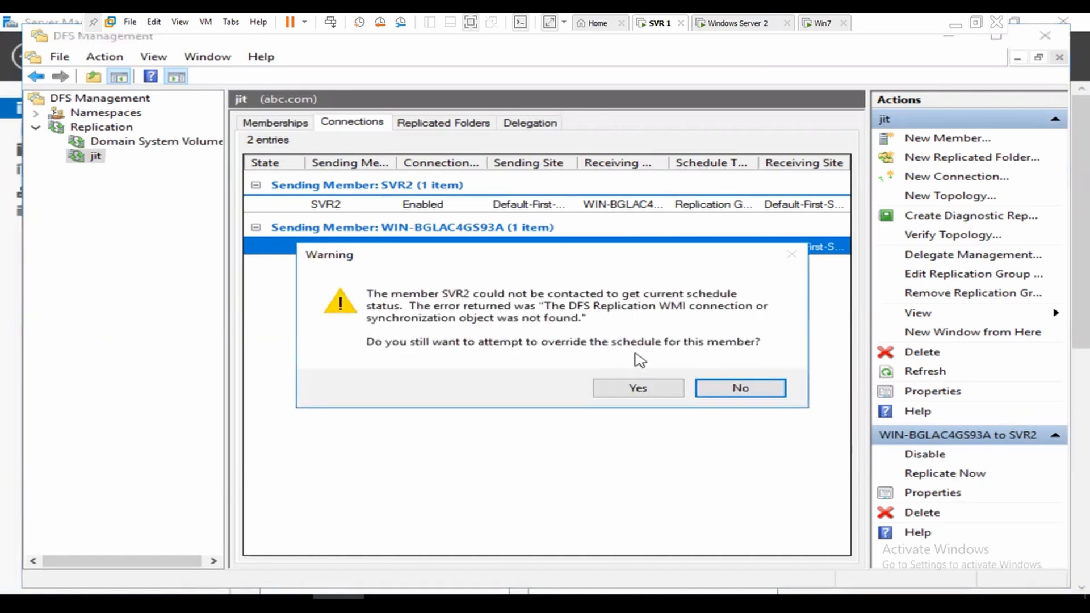
click(746, 393)
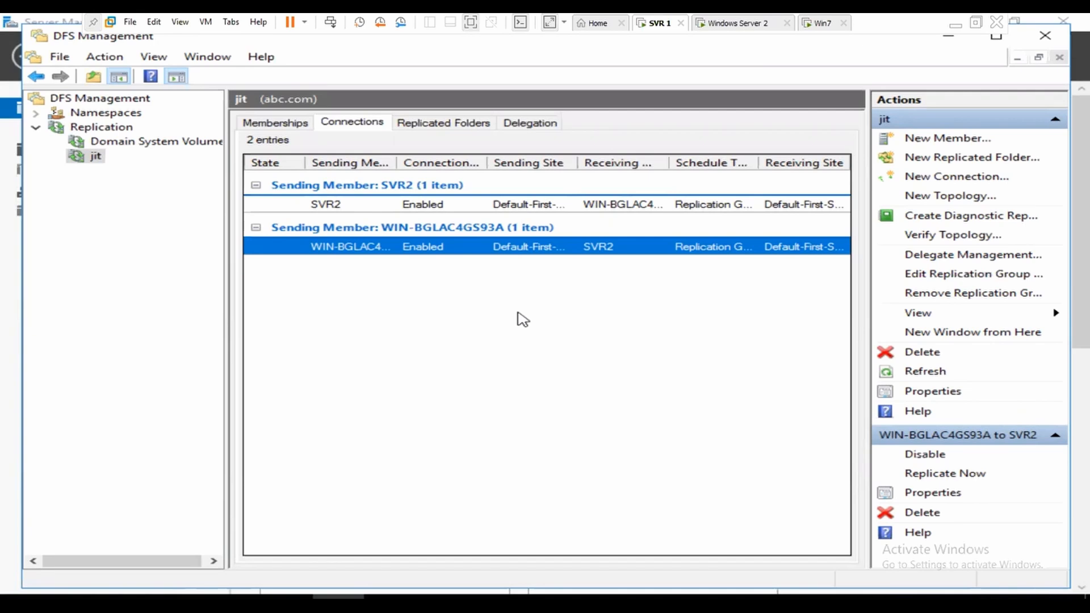
right_click(524, 253)
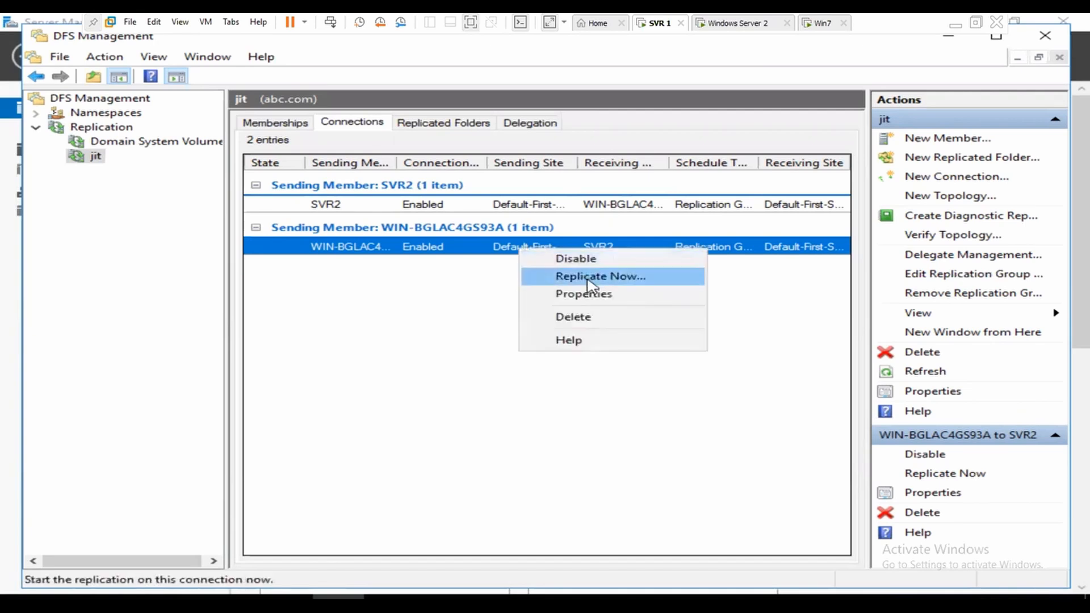
click(586, 275)
click(733, 389)
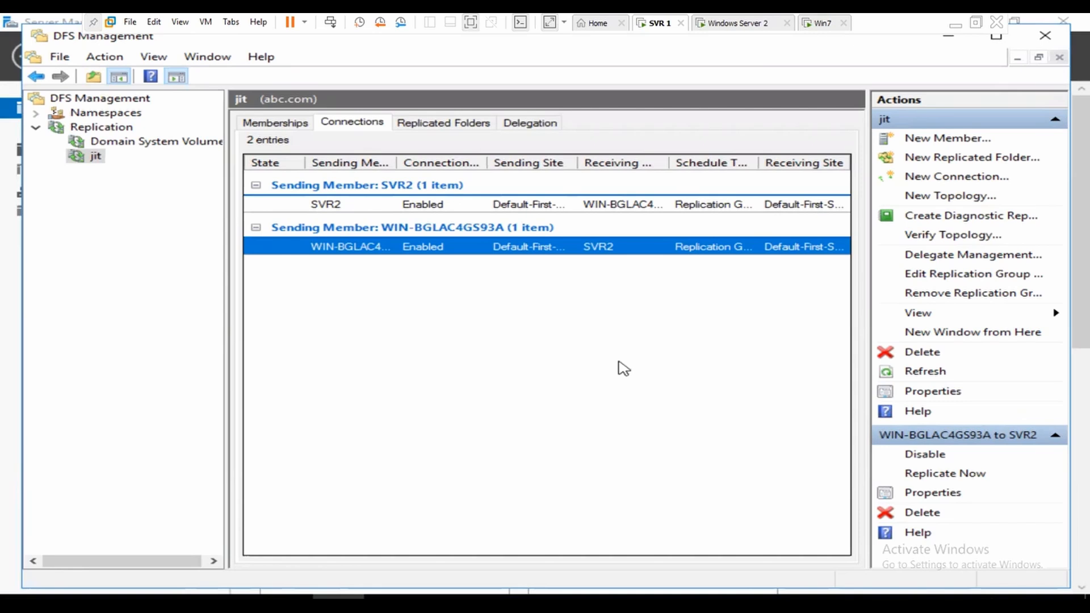
key(super+r)
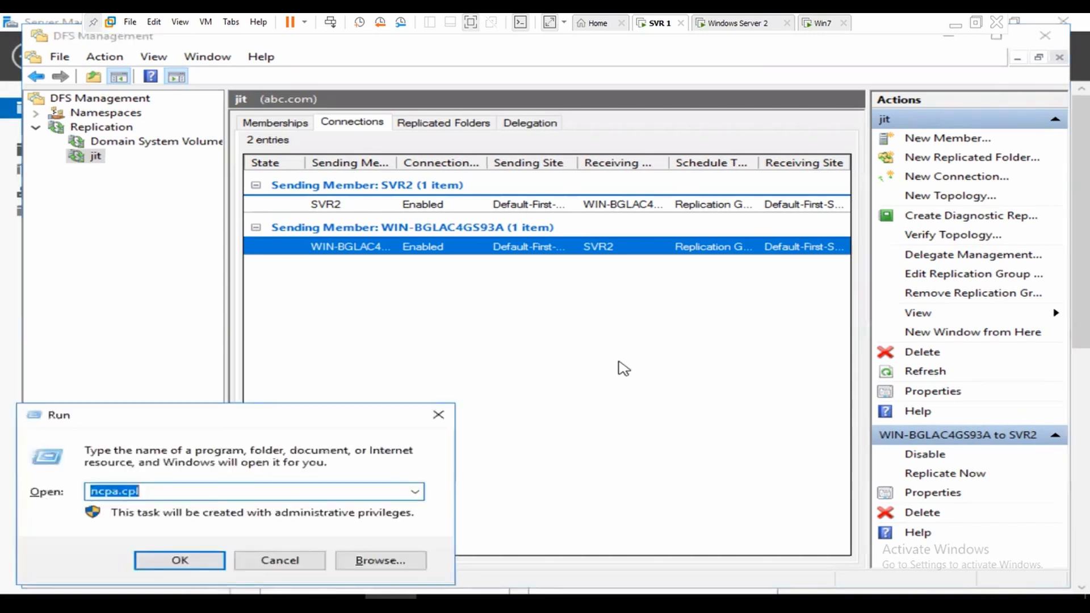
Step: Turn off Windows Firewall on SVR 1 for domain, private and public networks
text(fi)
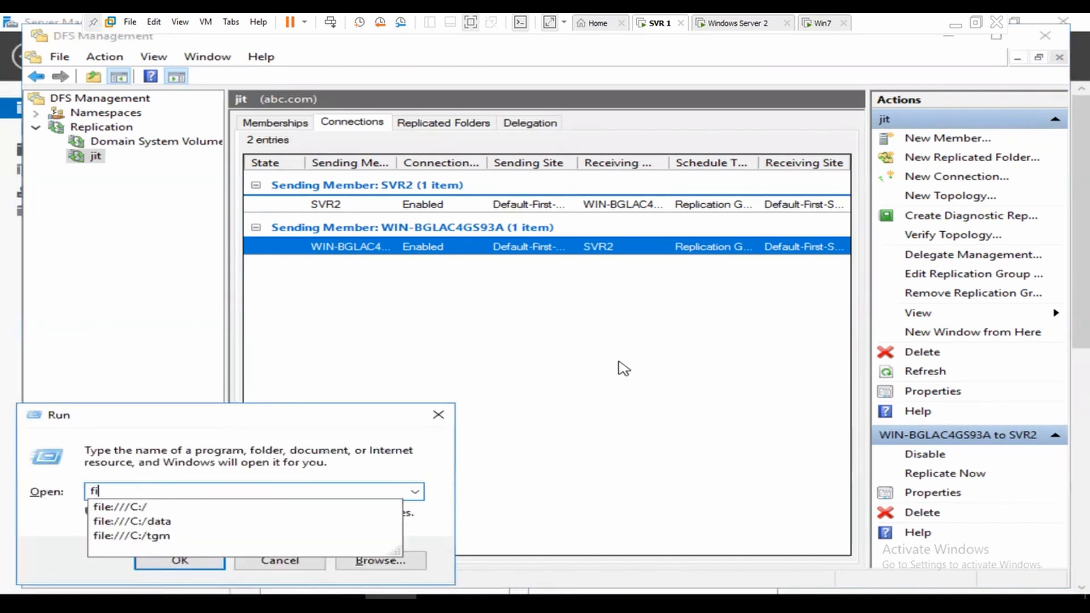
text(rewall.cpl)
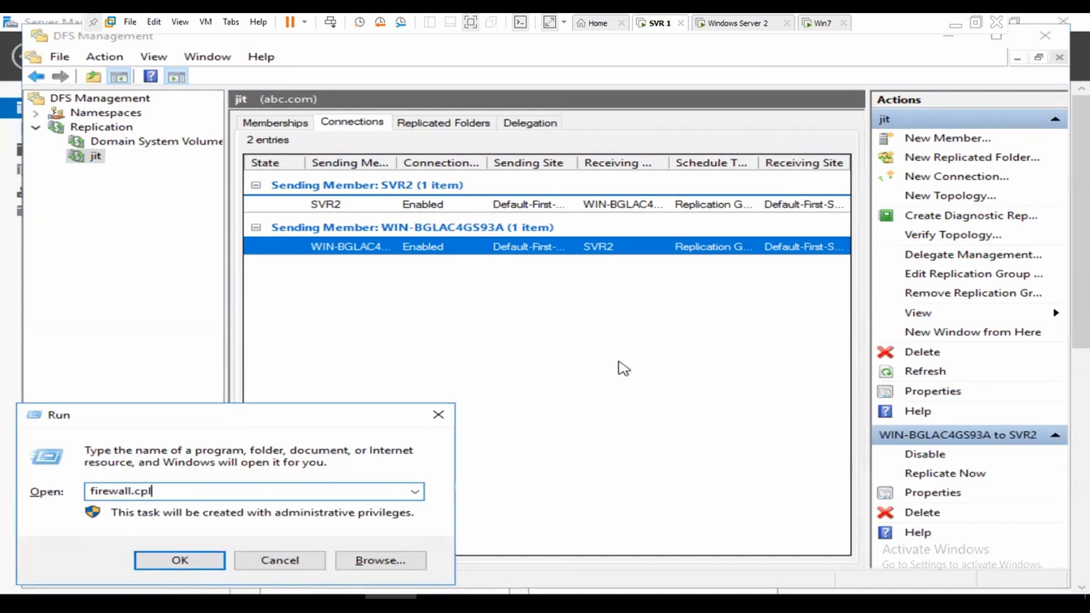
key(Return)
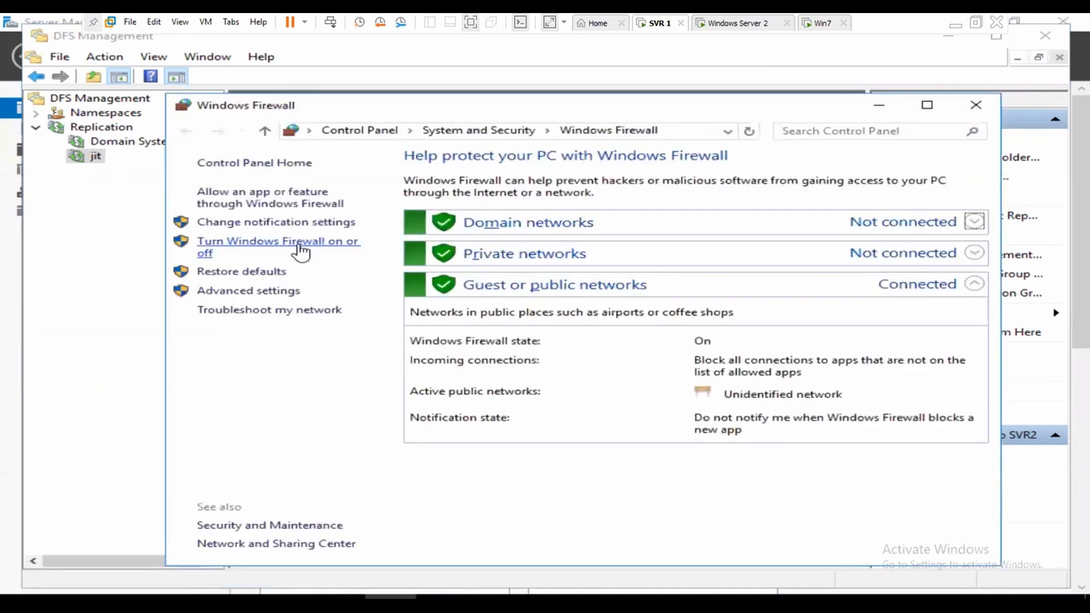
click(284, 245)
click(438, 279)
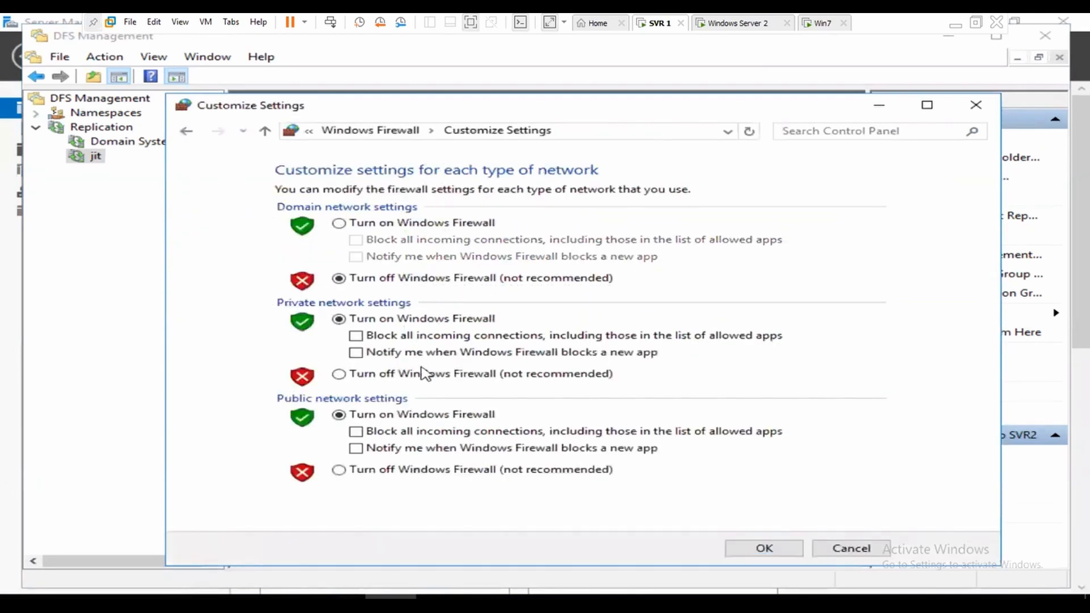
click(397, 475)
click(769, 550)
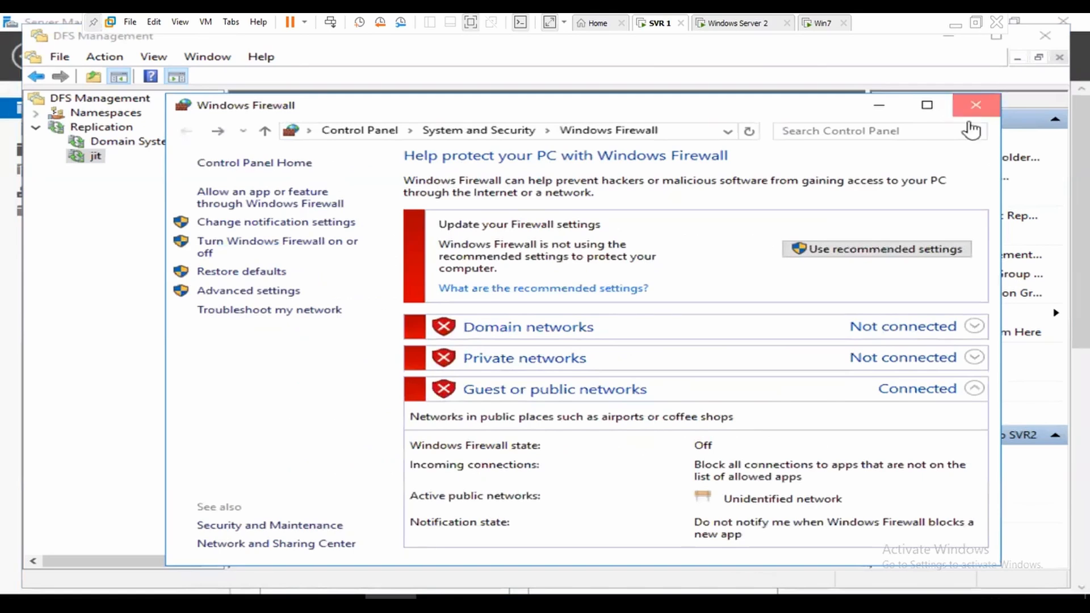
click(973, 105)
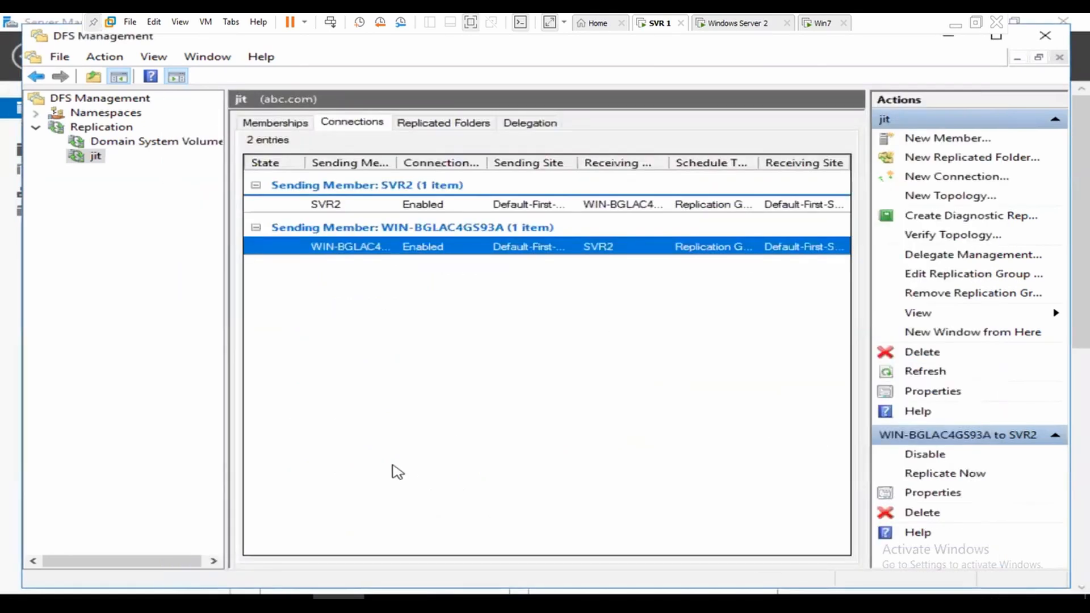
Step: Cancel Replicate Now on the WIN-BGLAC4GS93A connection and return to the Win7 VM
right_click(484, 251)
click(565, 278)
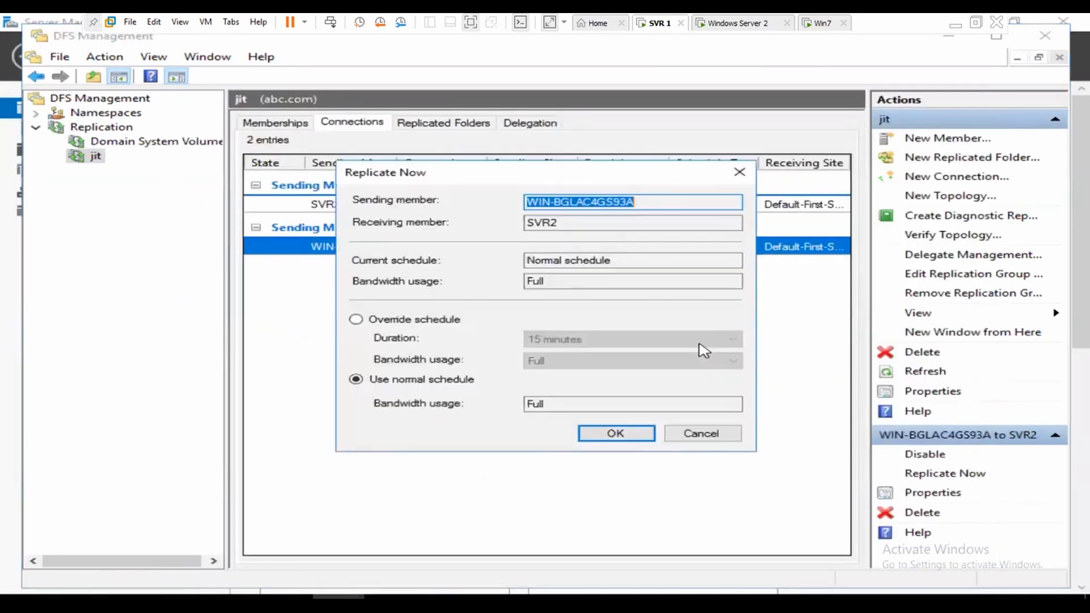
click(699, 436)
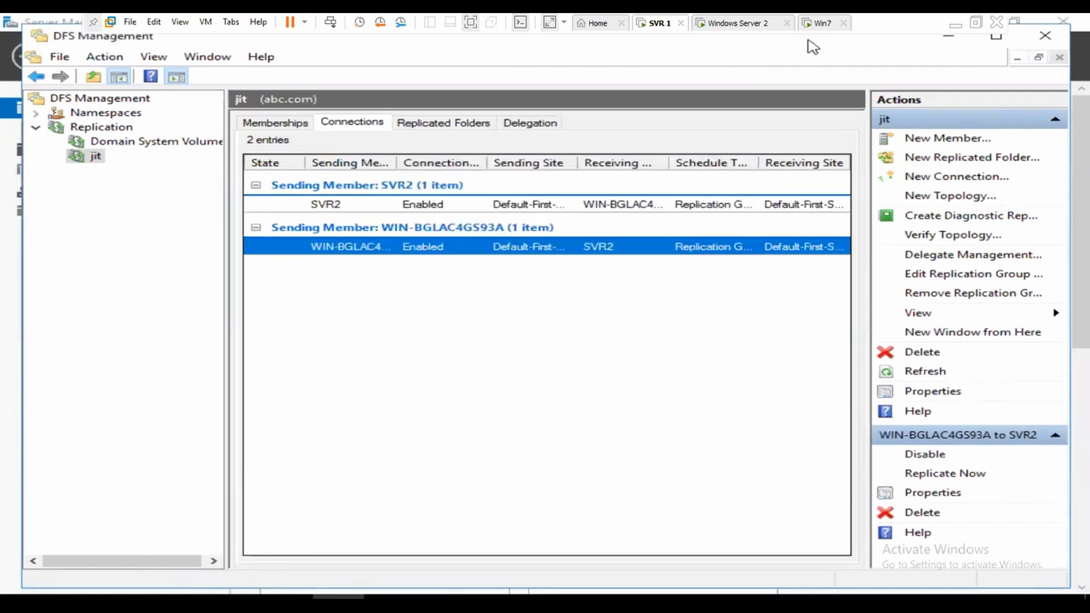
click(819, 25)
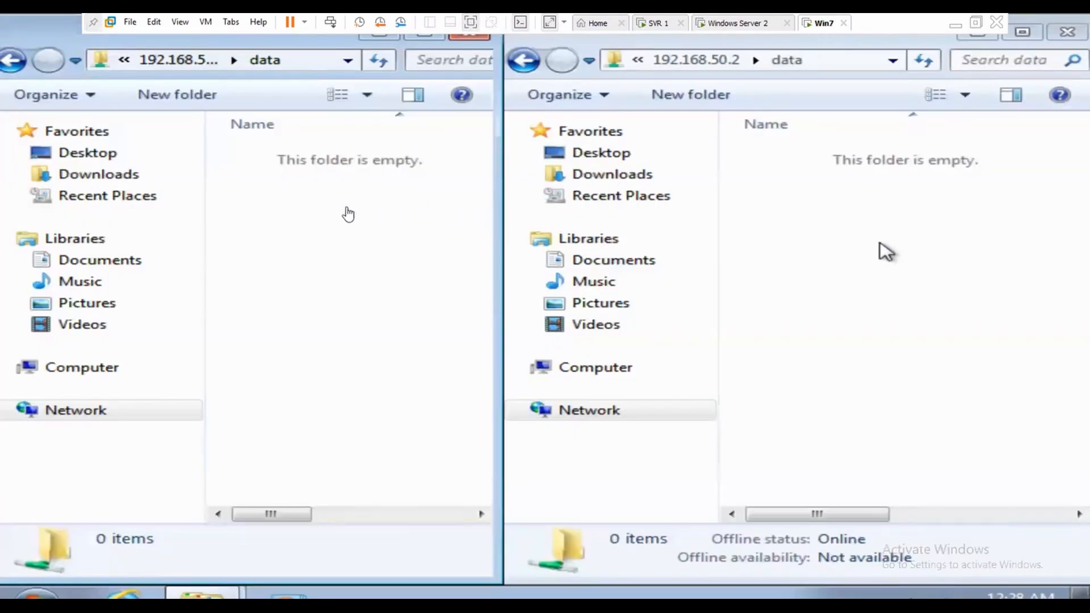
Step: Create a new text document named jit.txt in the 192.168.50.1 data share
click(261, 209)
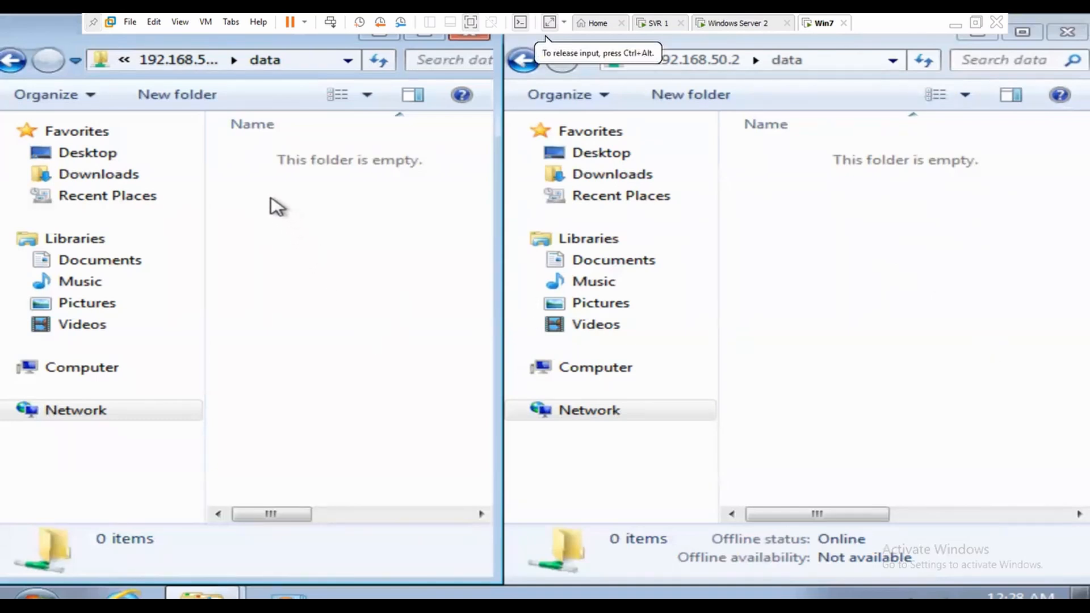
right_click(268, 239)
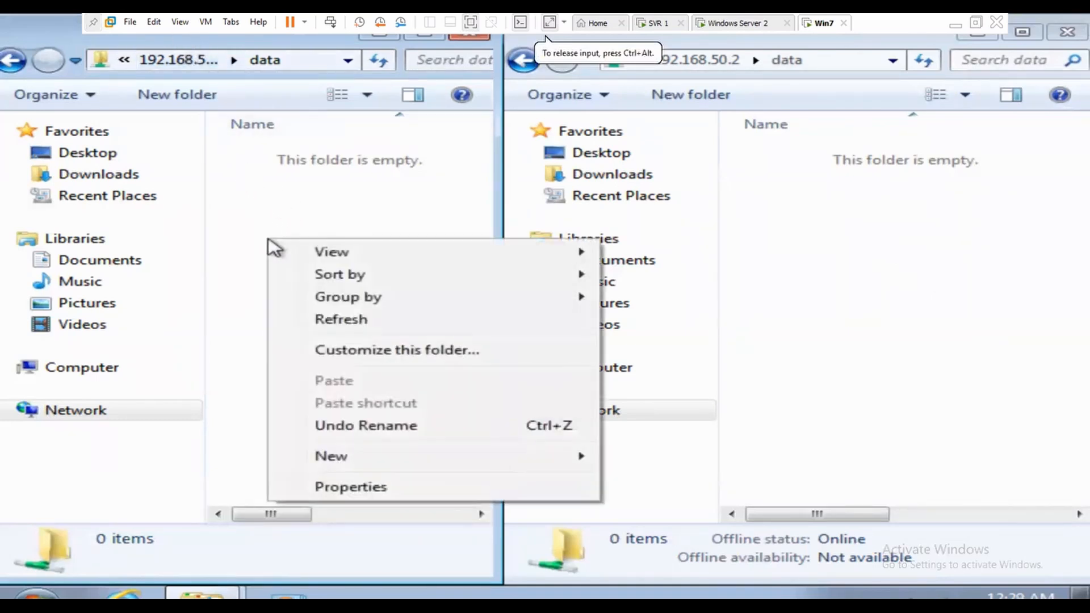
mouse_move(523, 464)
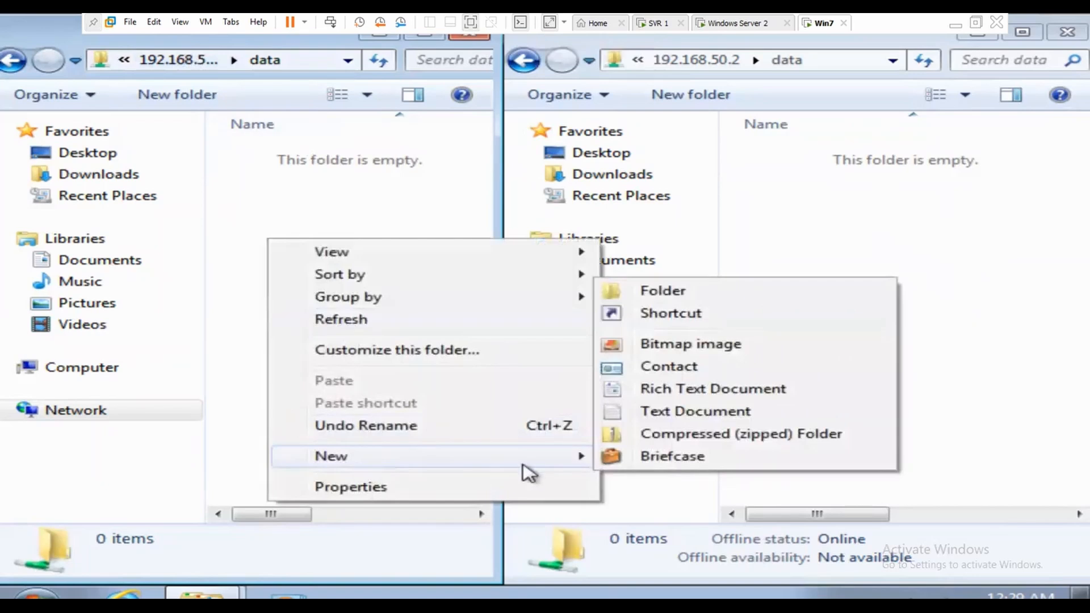
click(721, 414)
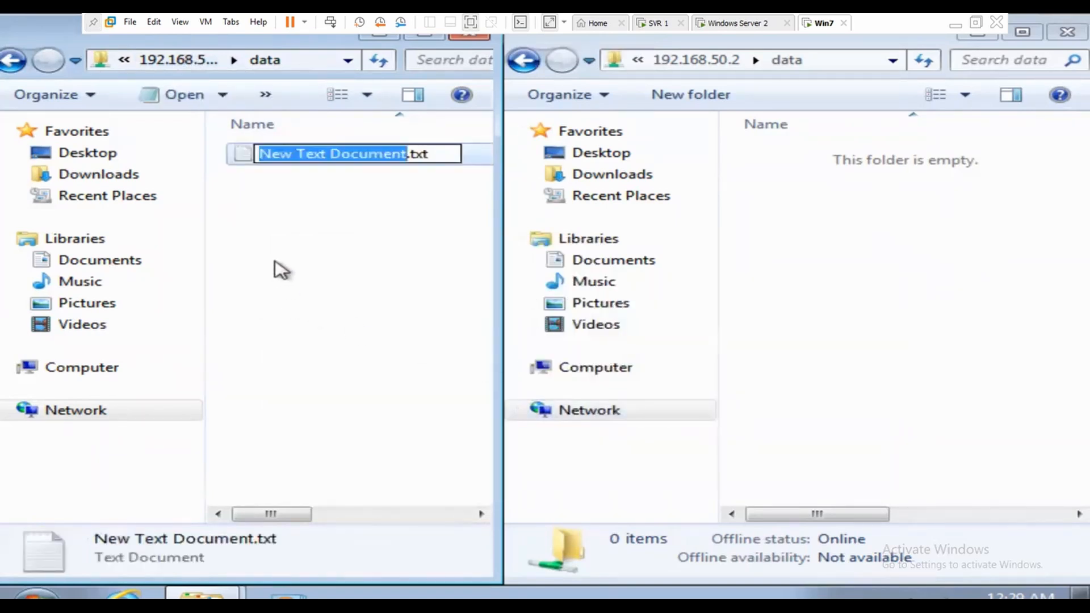
text(jit)
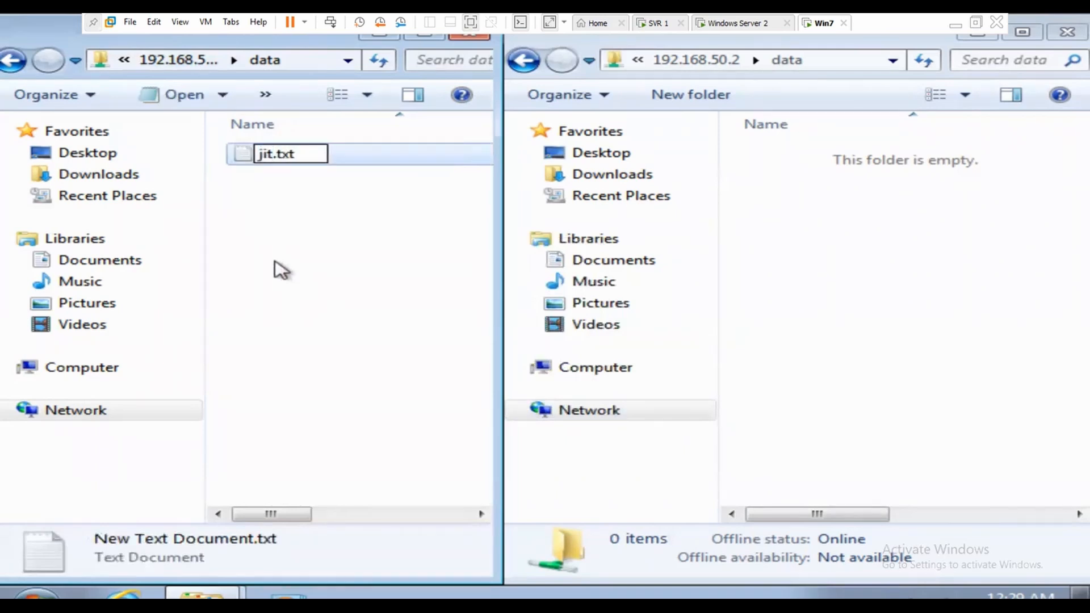
key(Return)
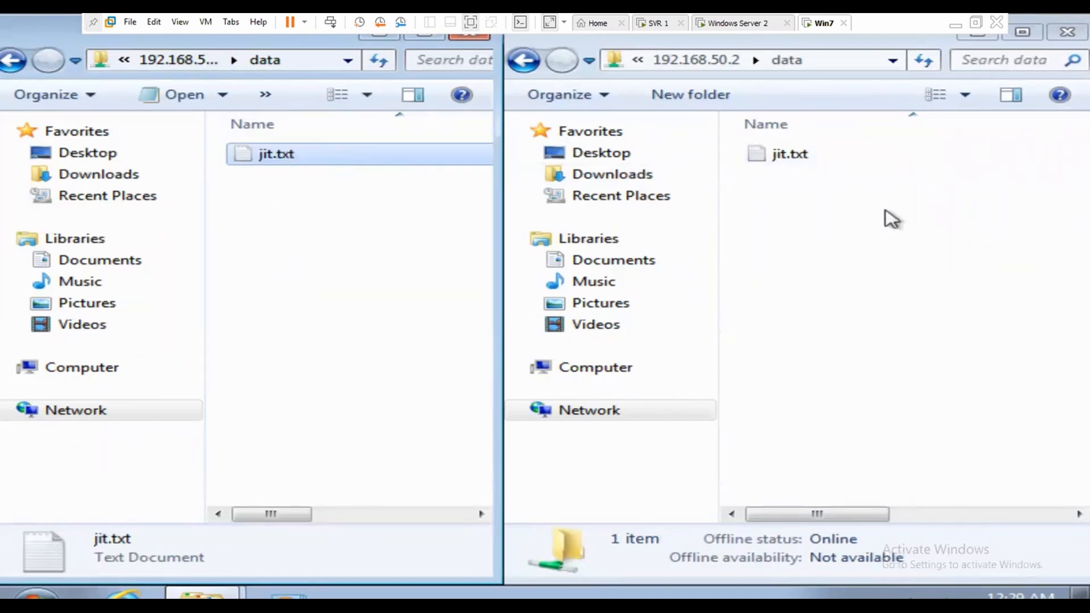
Step: Create a new folder named jit in the 192.168.50.1 data share
right_click(265, 230)
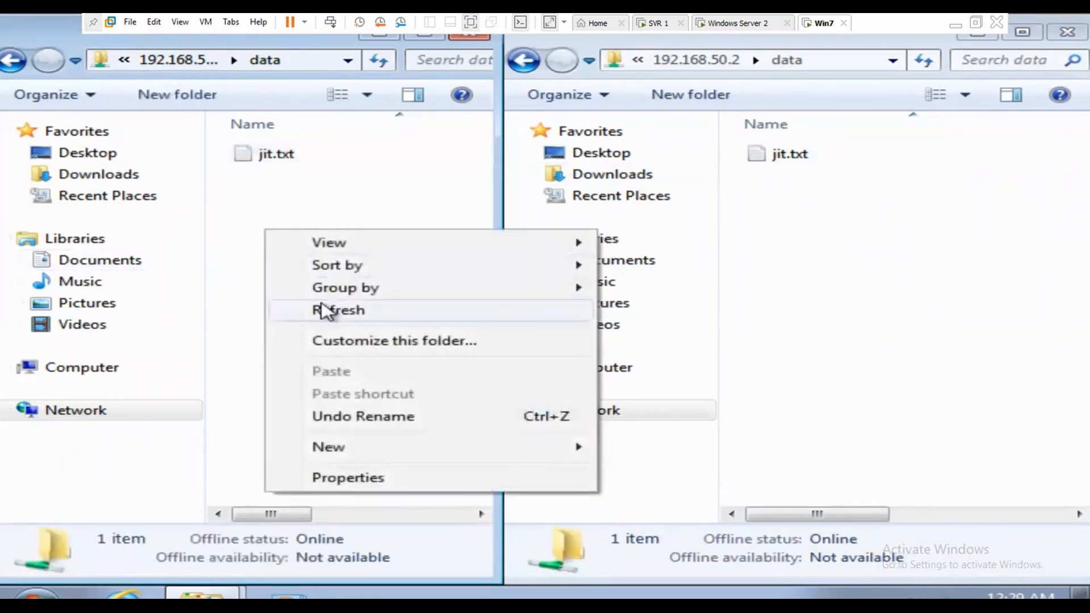
mouse_move(360, 448)
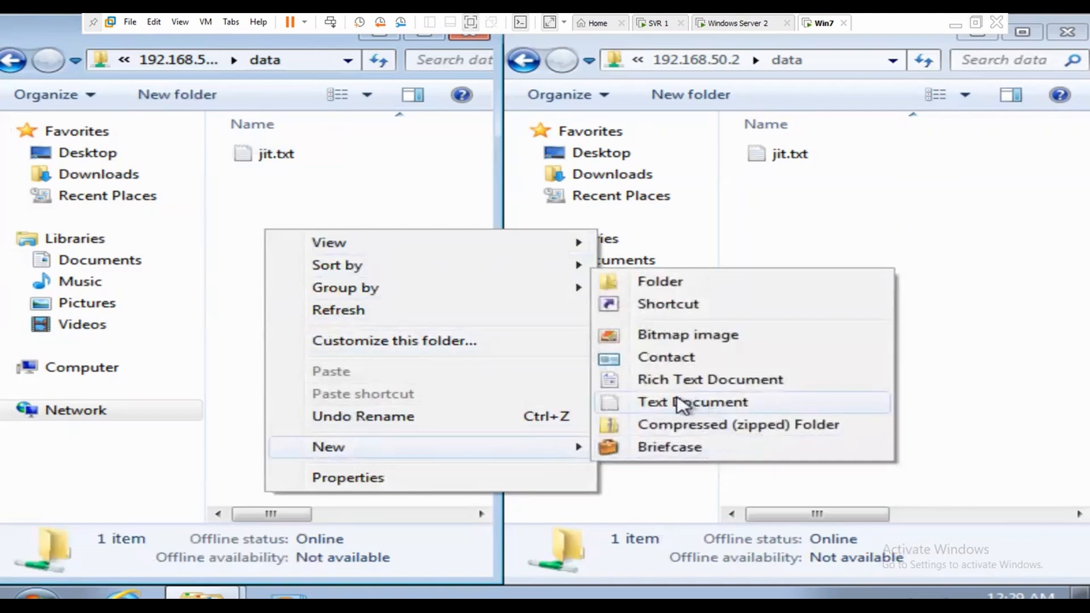
click(671, 284)
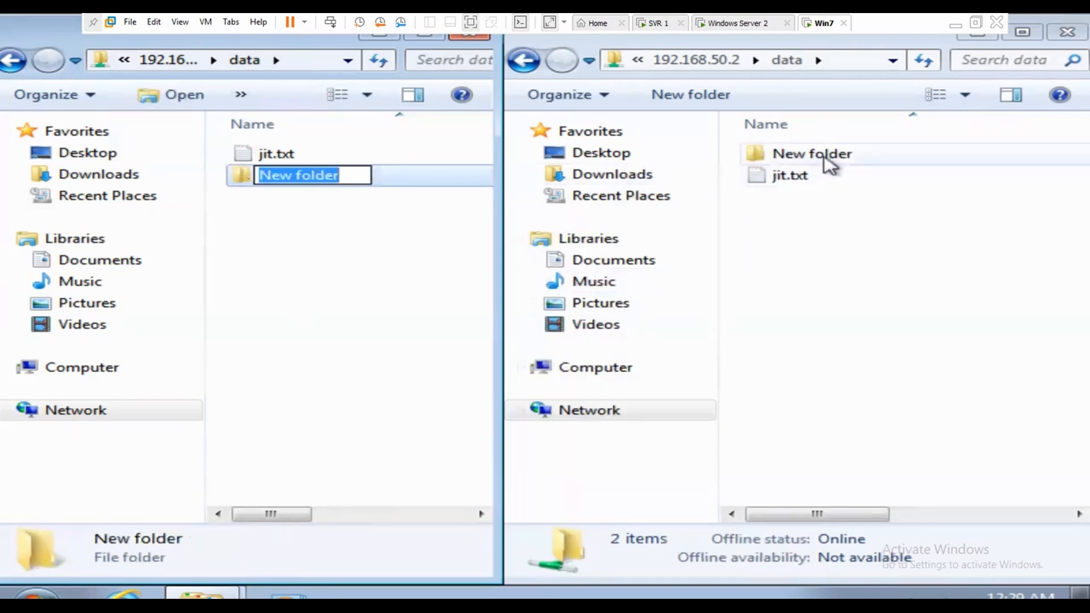
text(jit)
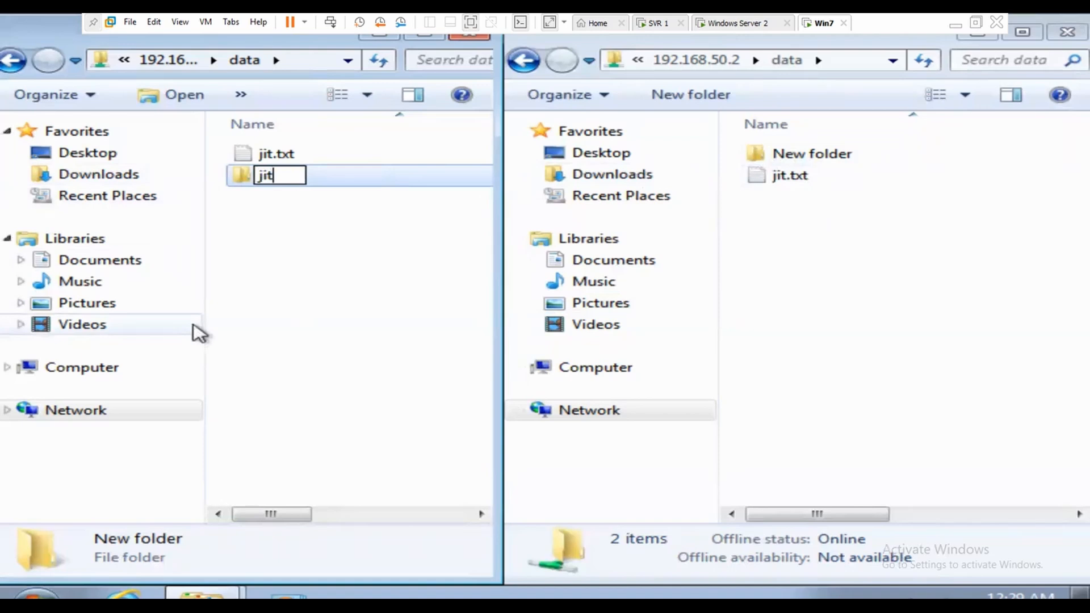
key(Return)
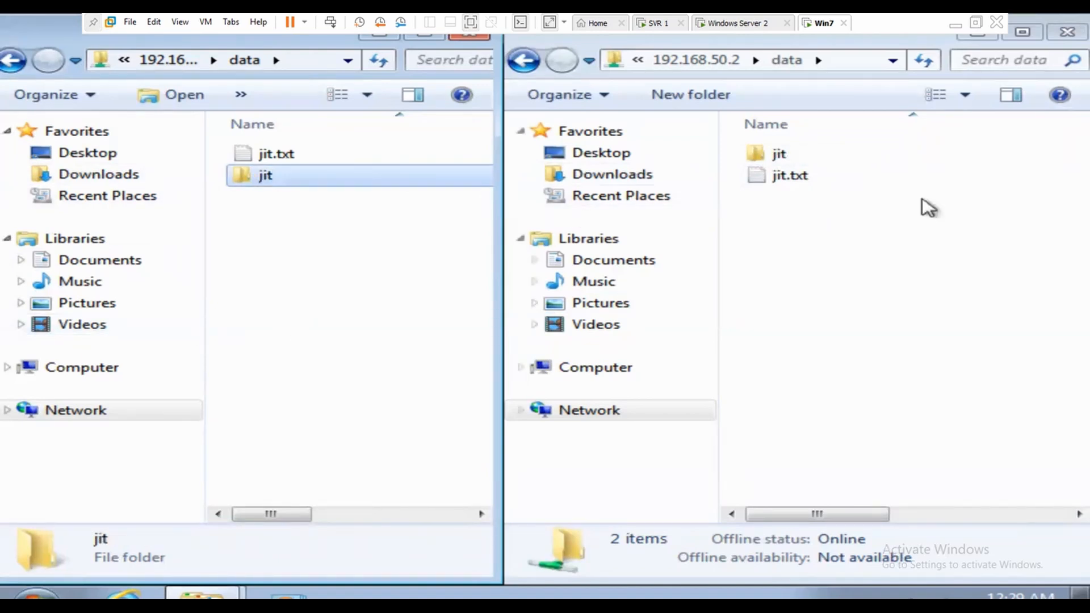
Step: Create a second folder named tgm infotech in the same share
right_click(273, 236)
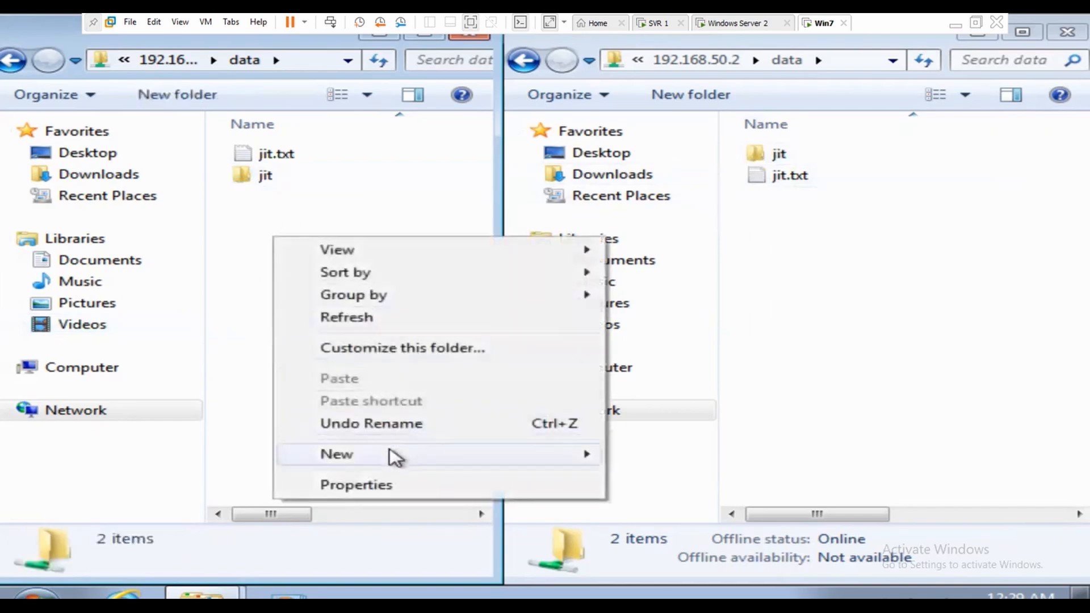
mouse_move(389, 454)
click(703, 294)
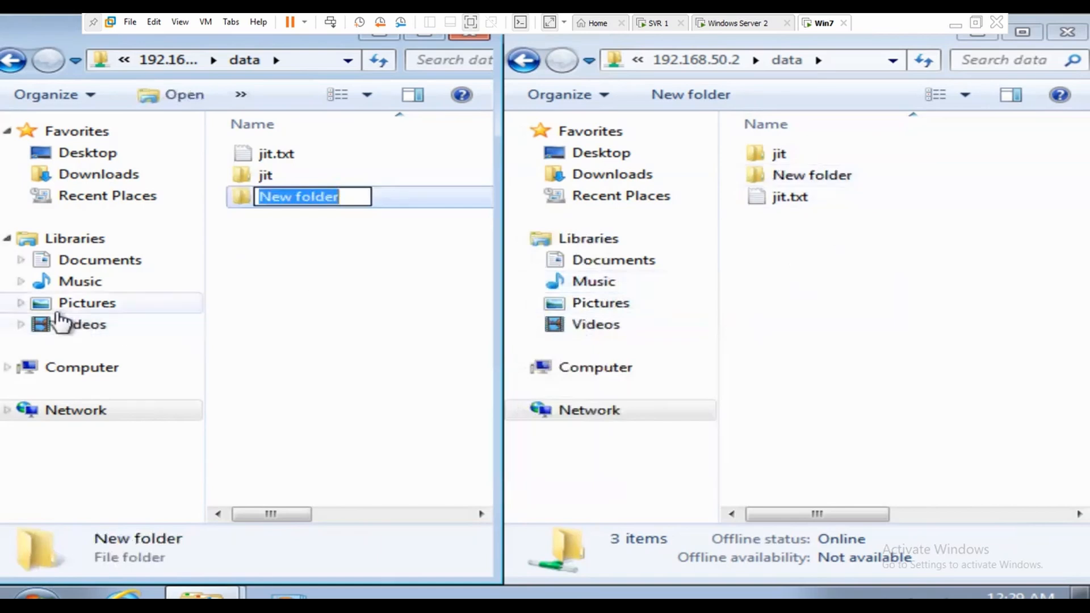
text(tg)
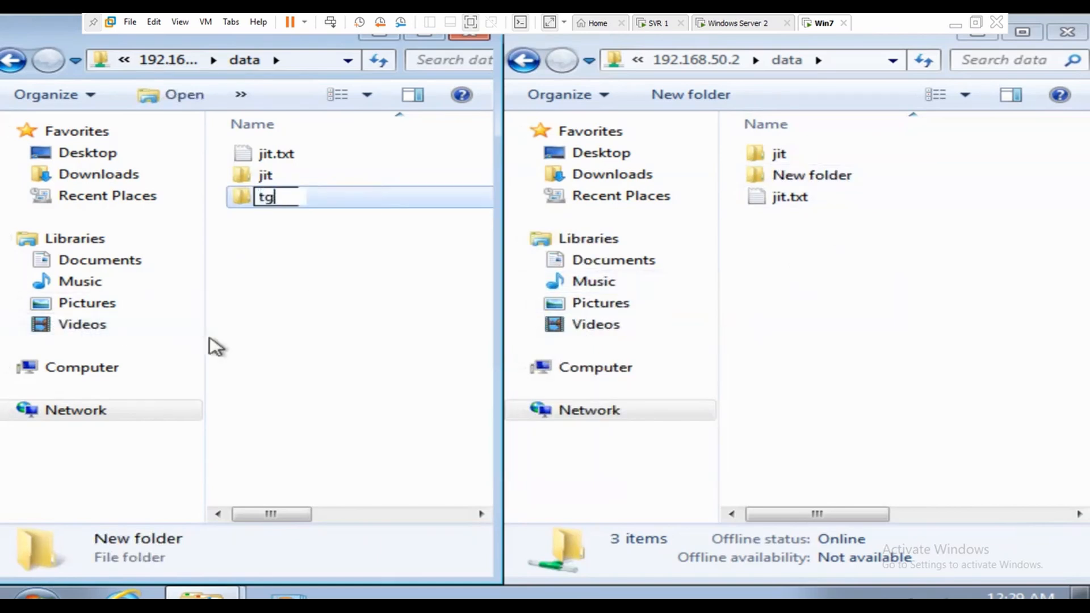
text(m)
text(n)
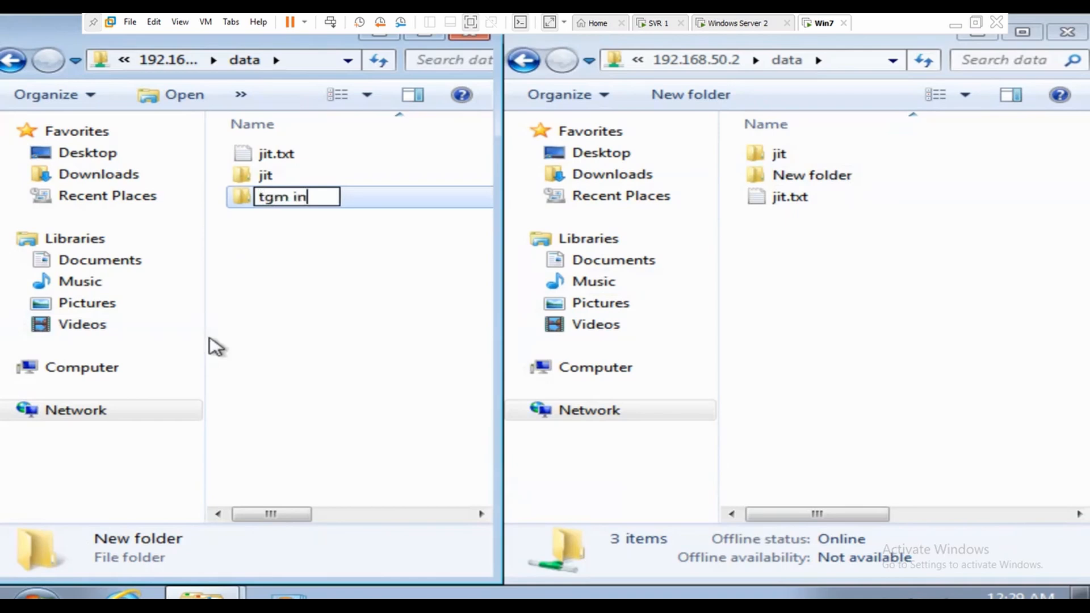
text(fotec)
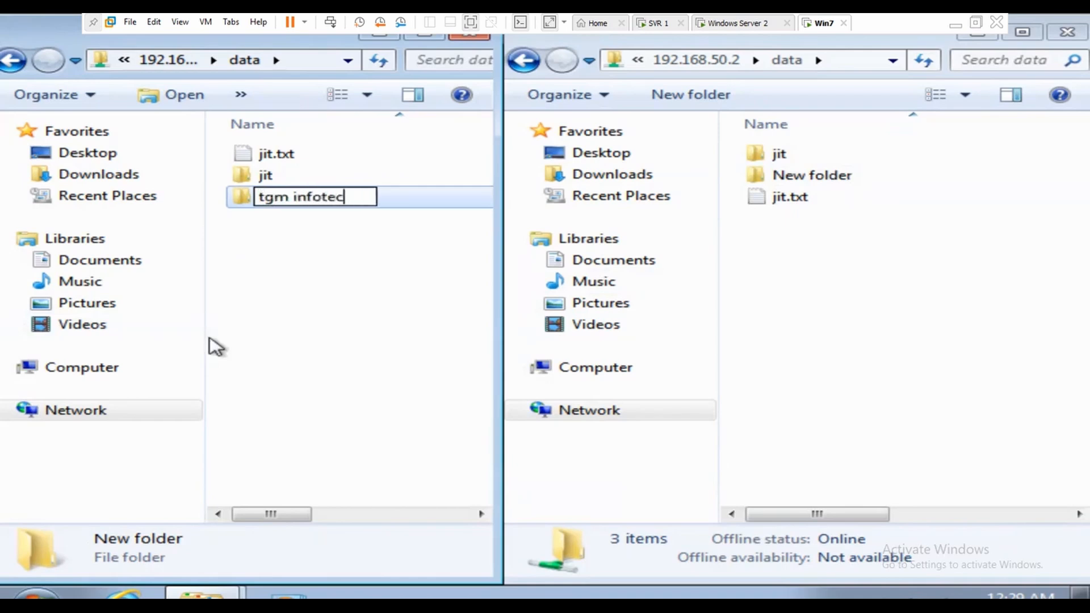
text(h)
key(Return)
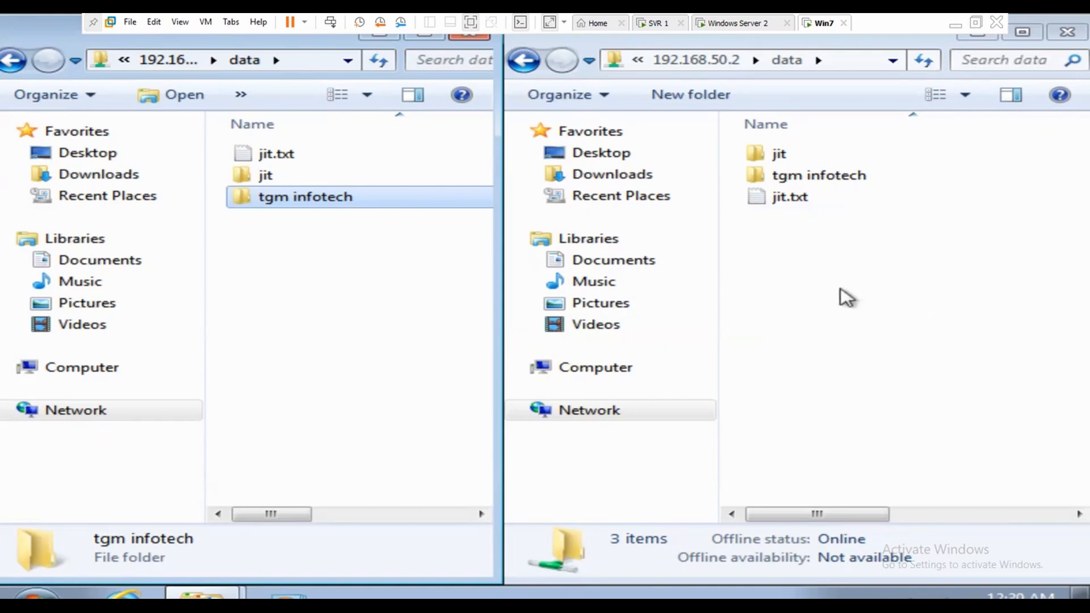
Step: Type 'hfghjhj' into jit.txt on the first share and save it
double_click(271, 153)
text(hfghjhj)
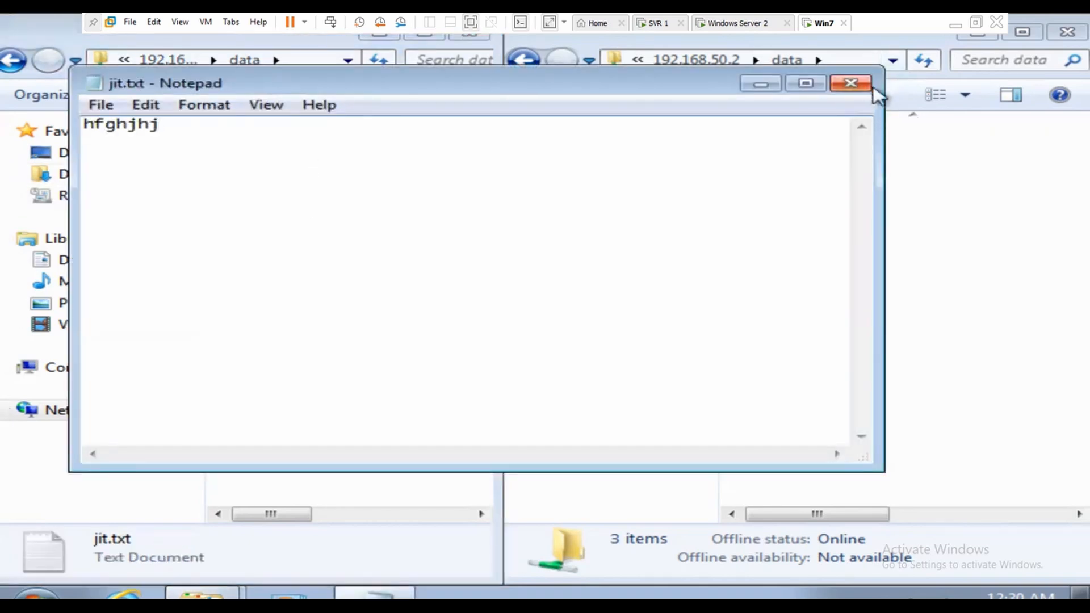
click(850, 83)
click(500, 328)
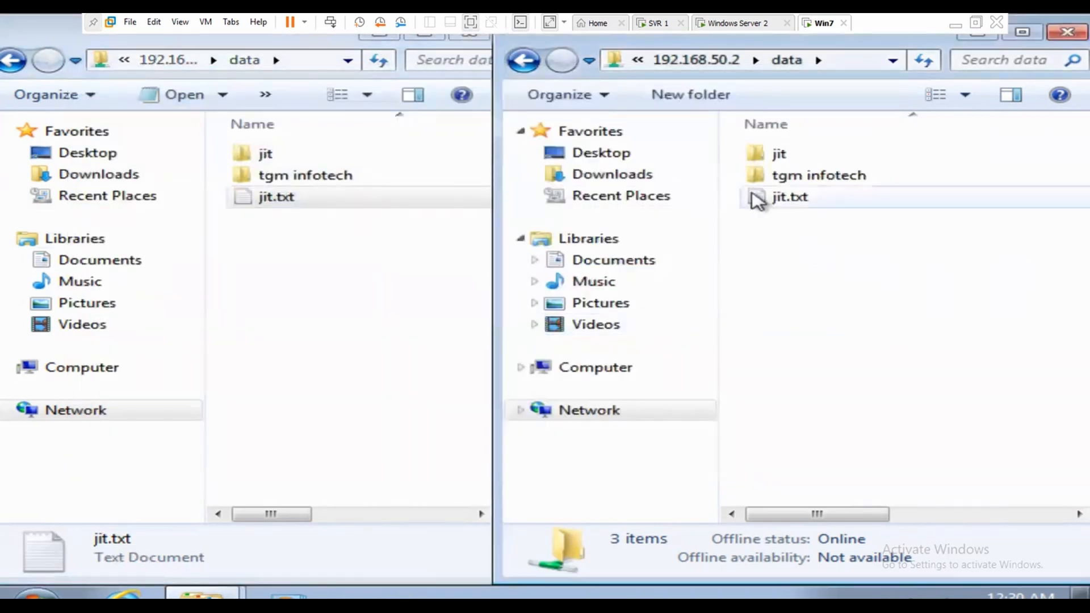
Step: Refresh the 192.168.50.2 share to confirm jit.txt is 7 bytes, then close that window
double_click(789, 198)
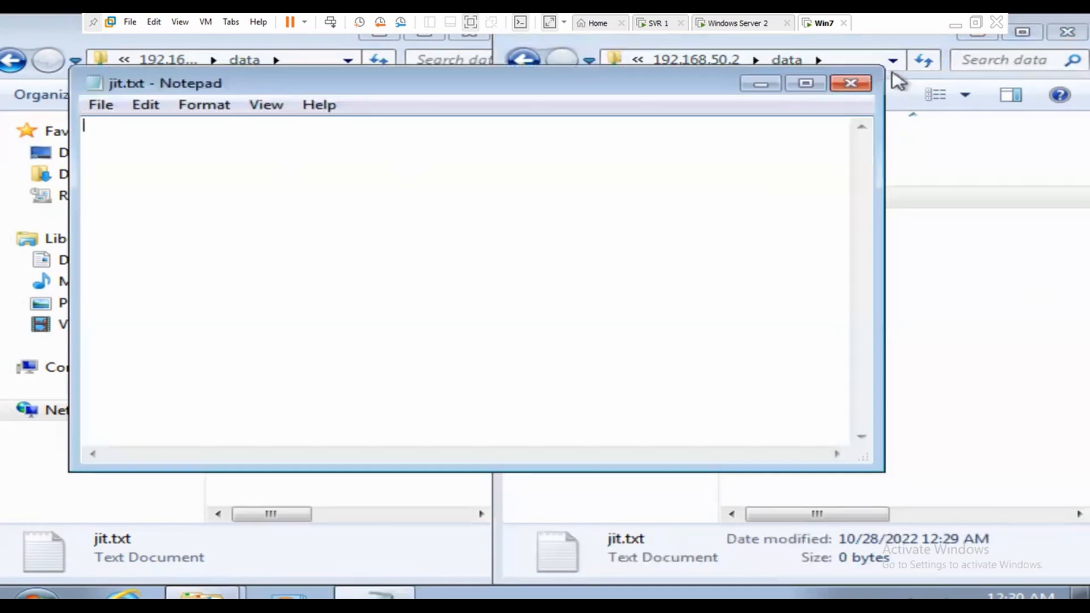
click(849, 84)
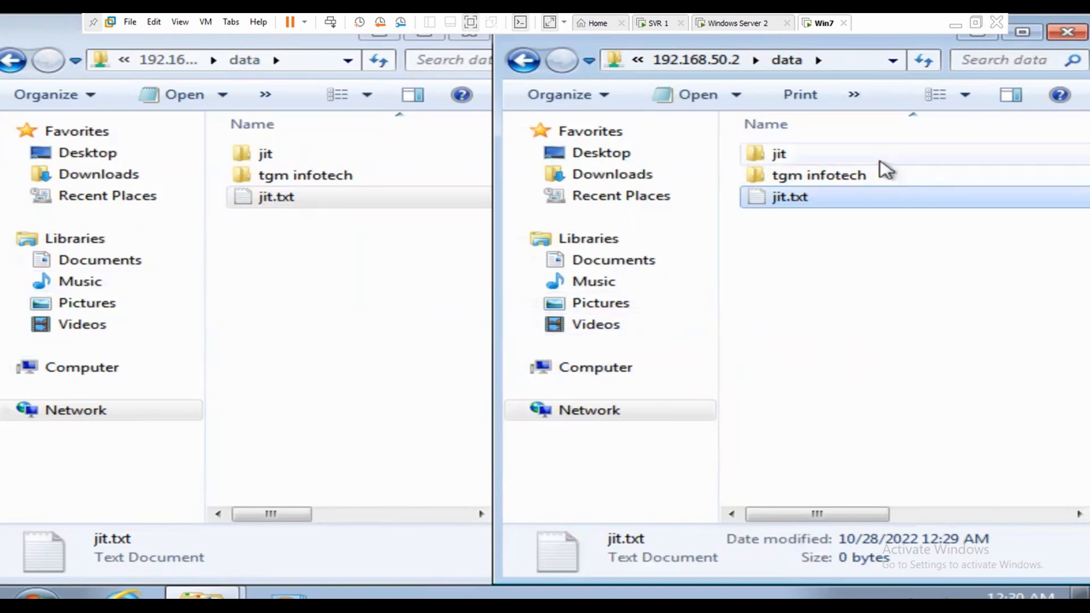
click(927, 63)
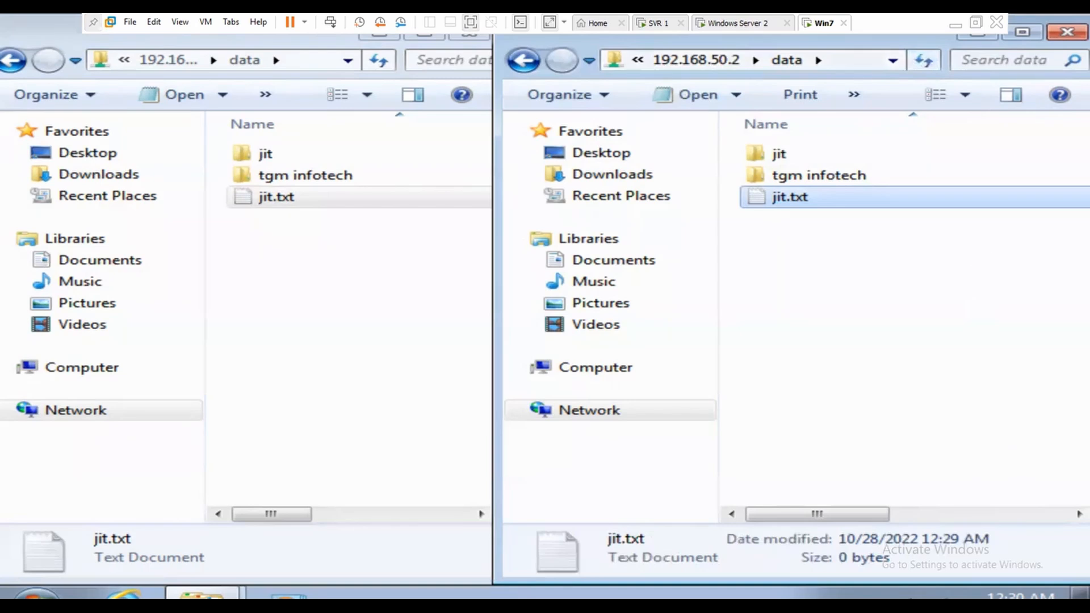
click(928, 61)
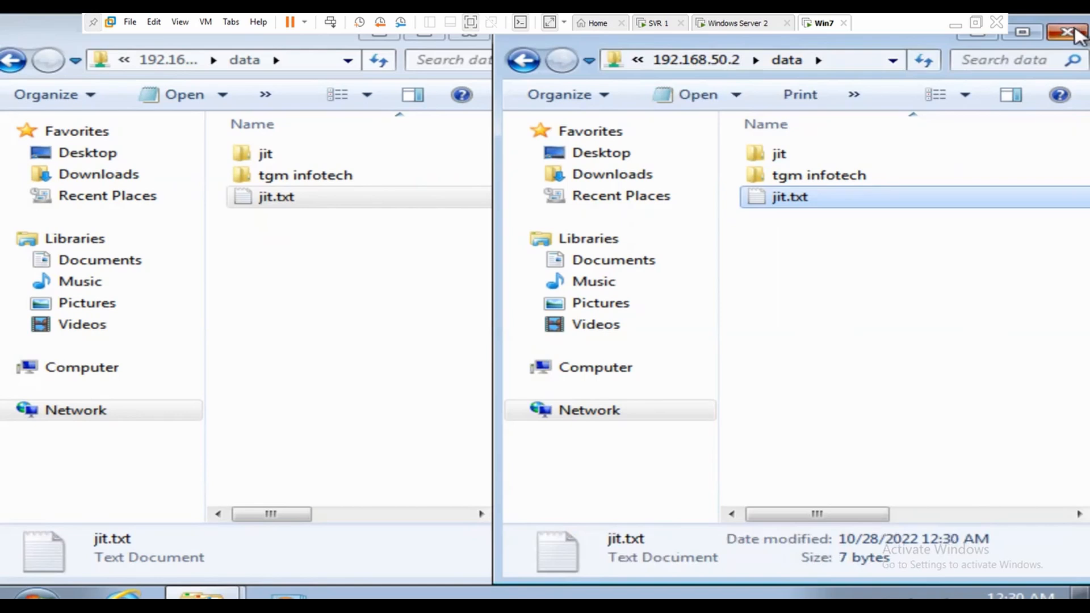
click(1070, 32)
drag(66, 37, 196, 89)
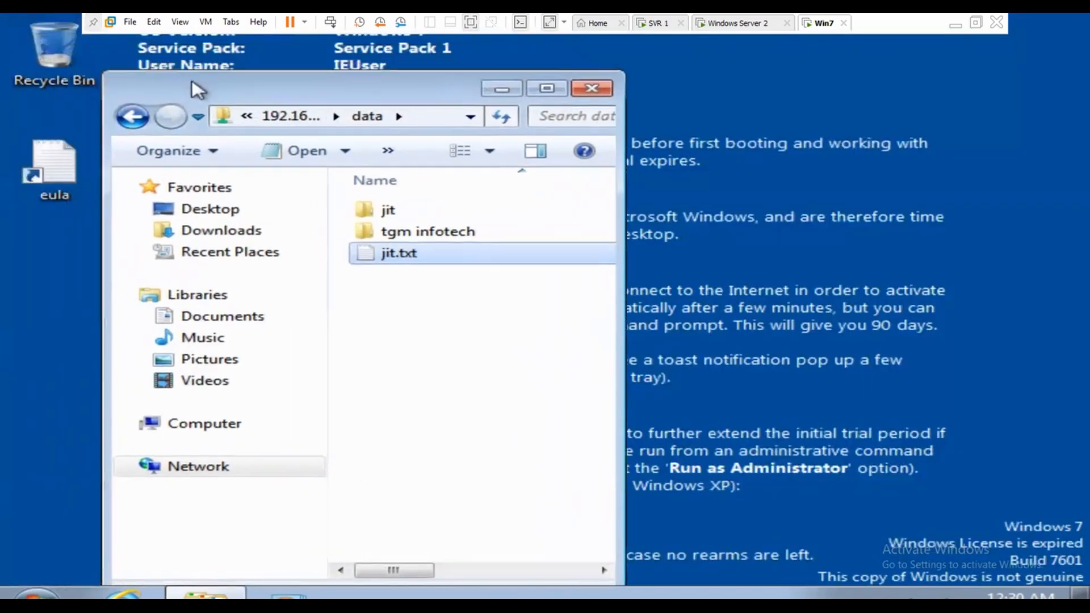
Step: Close the 192.168.50.1 share window and return Win7 to the normal VMware window
click(594, 89)
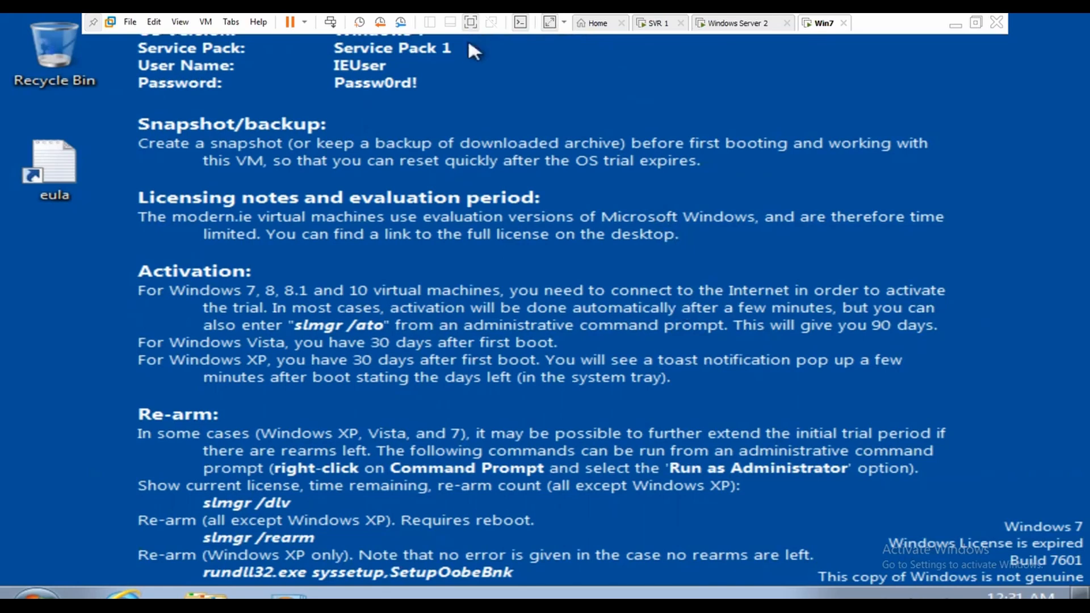
key(ctrl+alt)
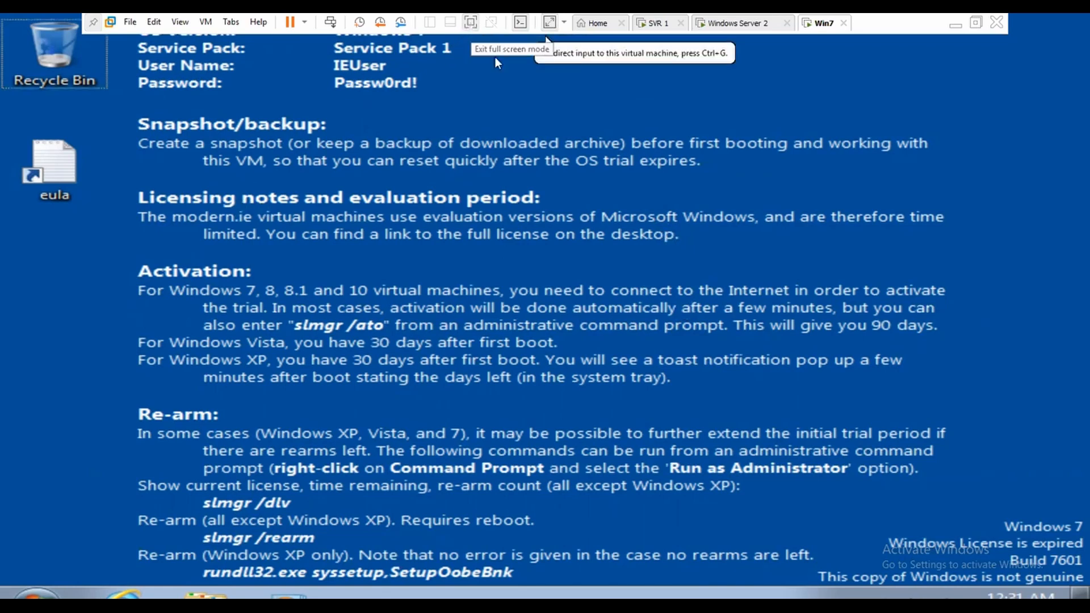
click(471, 23)
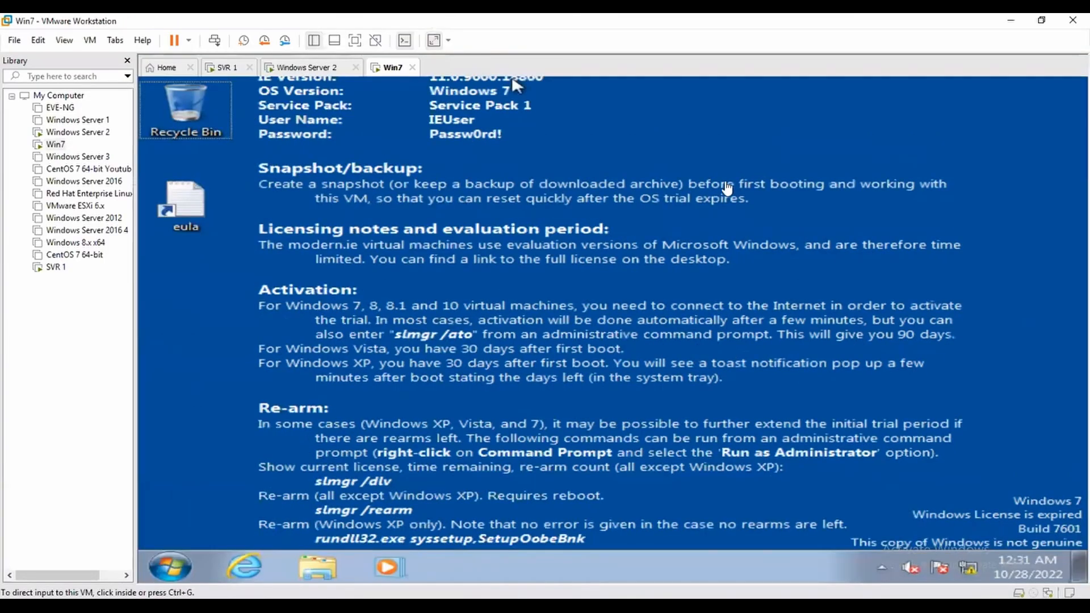